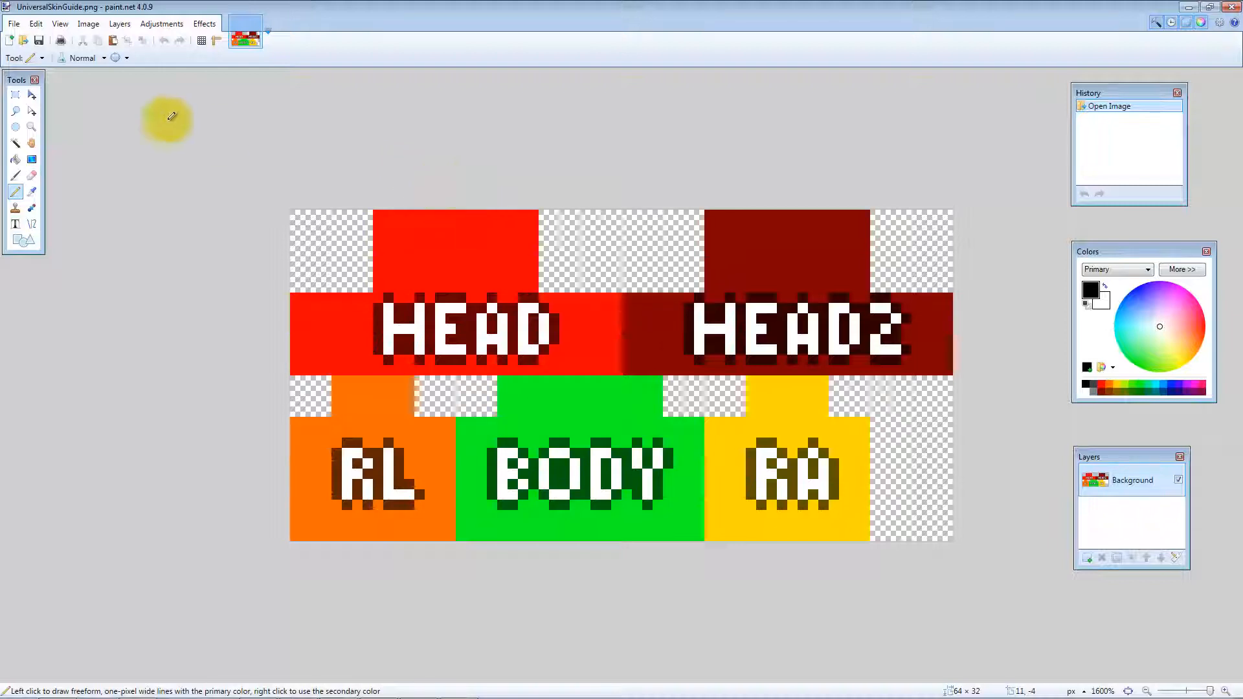
Expand the Colors window to show its full RGB, HSV and palette controls, and rearrange the Colors and Layers windows beside the canvas
{"action": "left_click", "coordinate": [17, 96]}
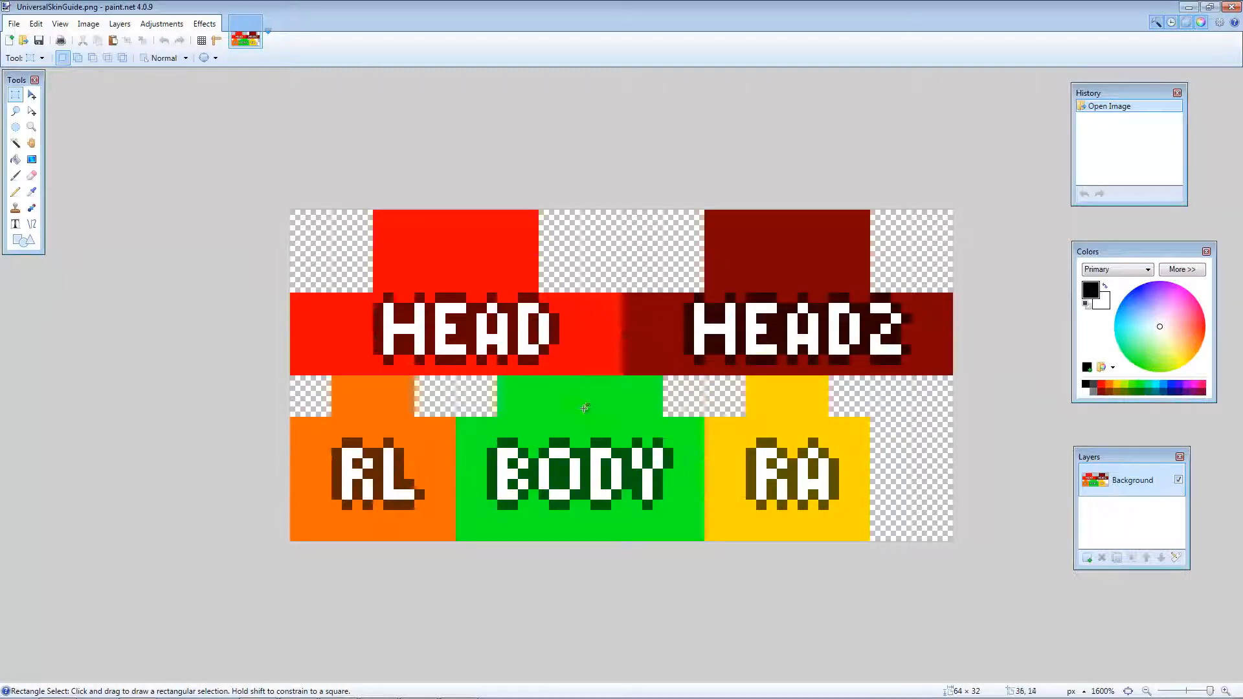
{"action": "left_click", "coordinate": [1178, 270]}
{"action": "left_click_drag", "start_coordinate": [1178, 246], "coordinate": [1066, 232]}
{"action": "left_click_drag", "start_coordinate": [1122, 456], "coordinate": [1111, 458]}
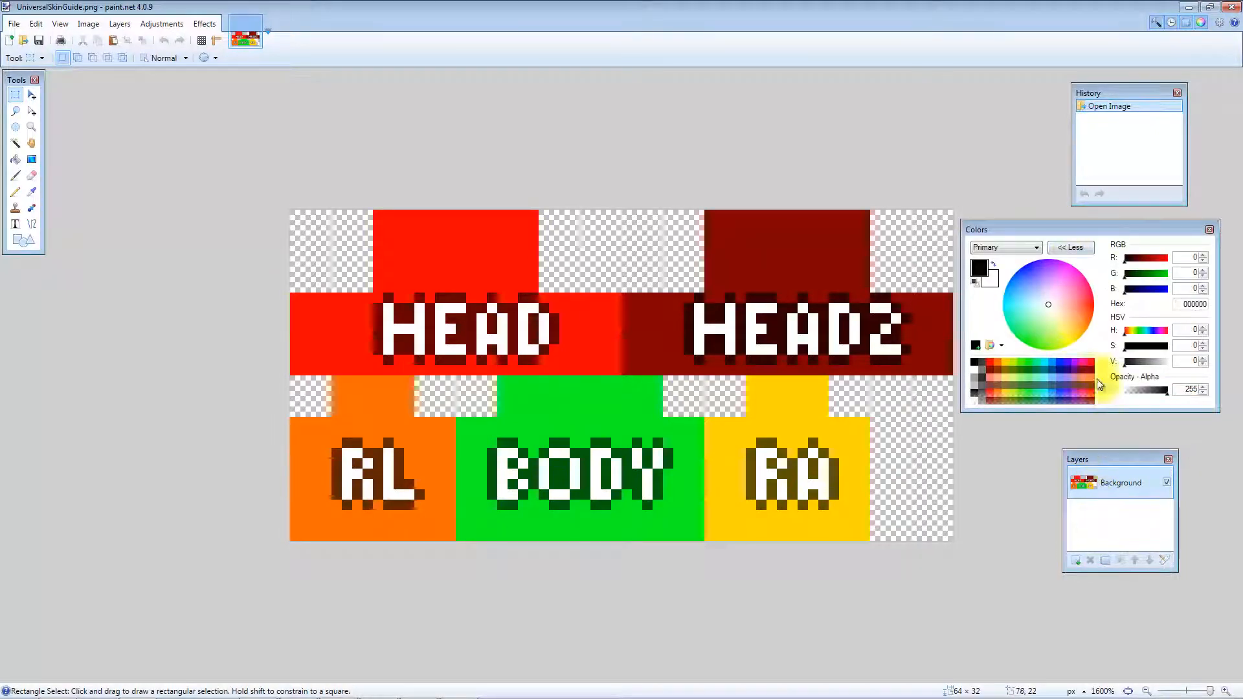
{"action": "left_click_drag", "start_coordinate": [1085, 227], "coordinate": [1093, 228]}
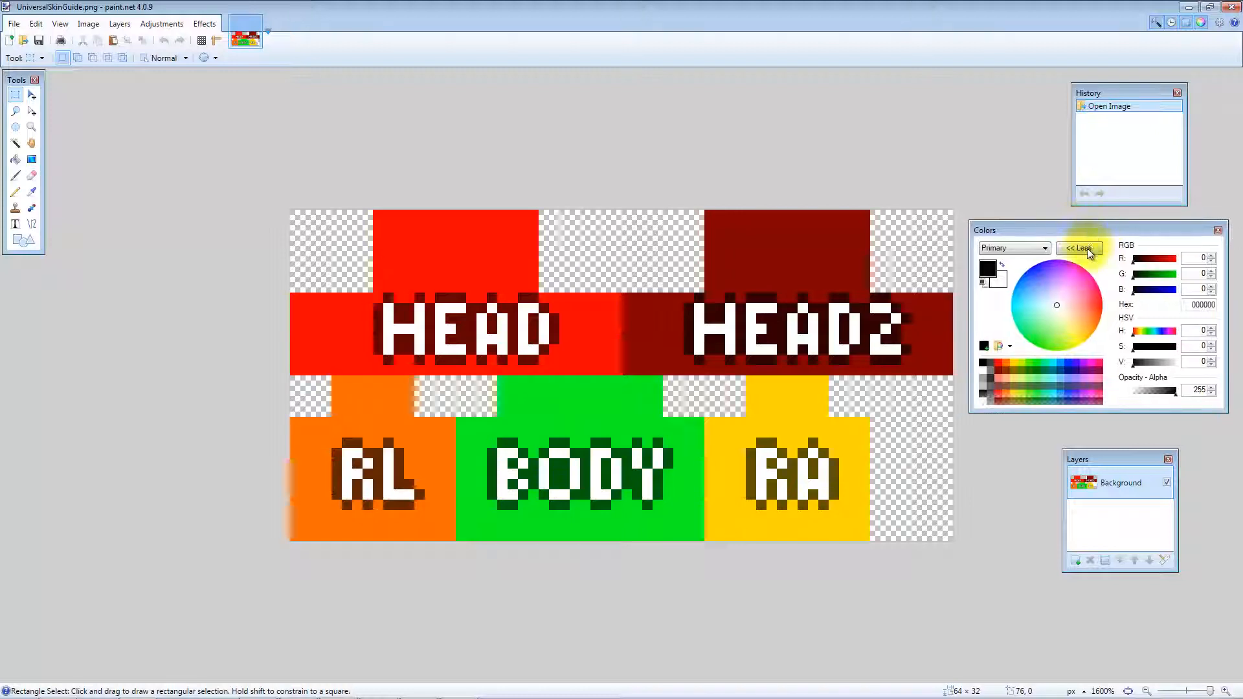
{"action": "left_click", "coordinate": [16, 192]}
{"action": "left_click", "coordinate": [16, 95]}
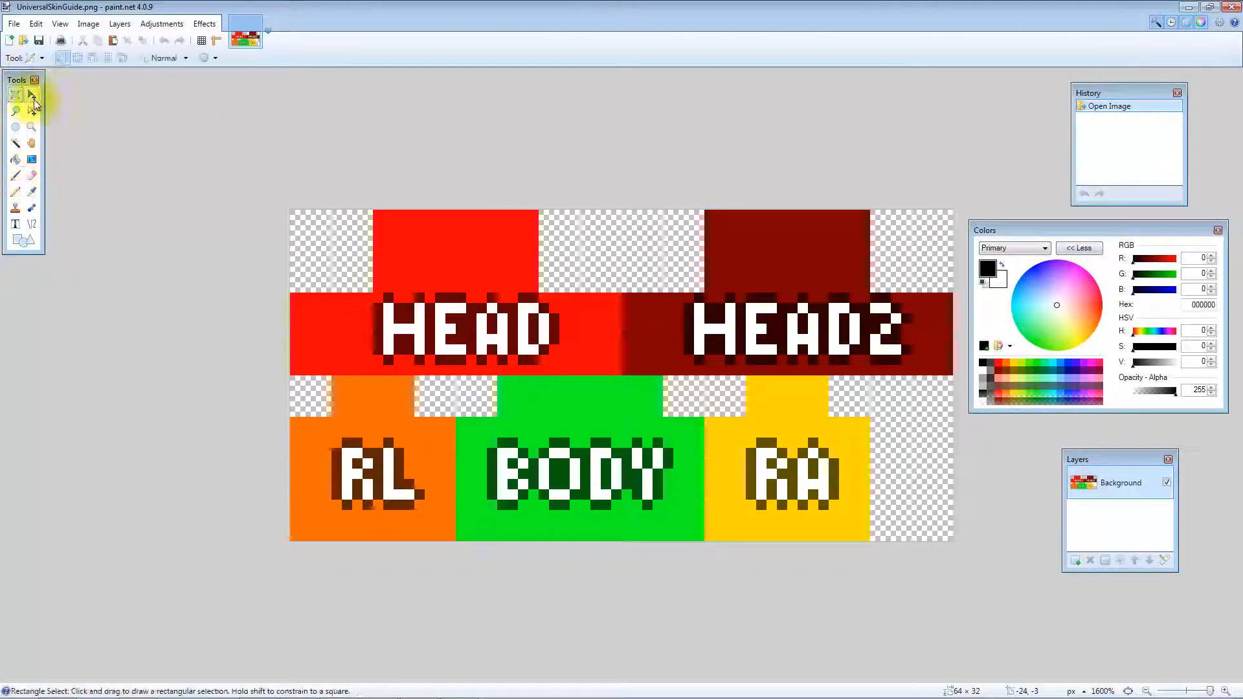
{"action": "left_click", "coordinate": [32, 95]}
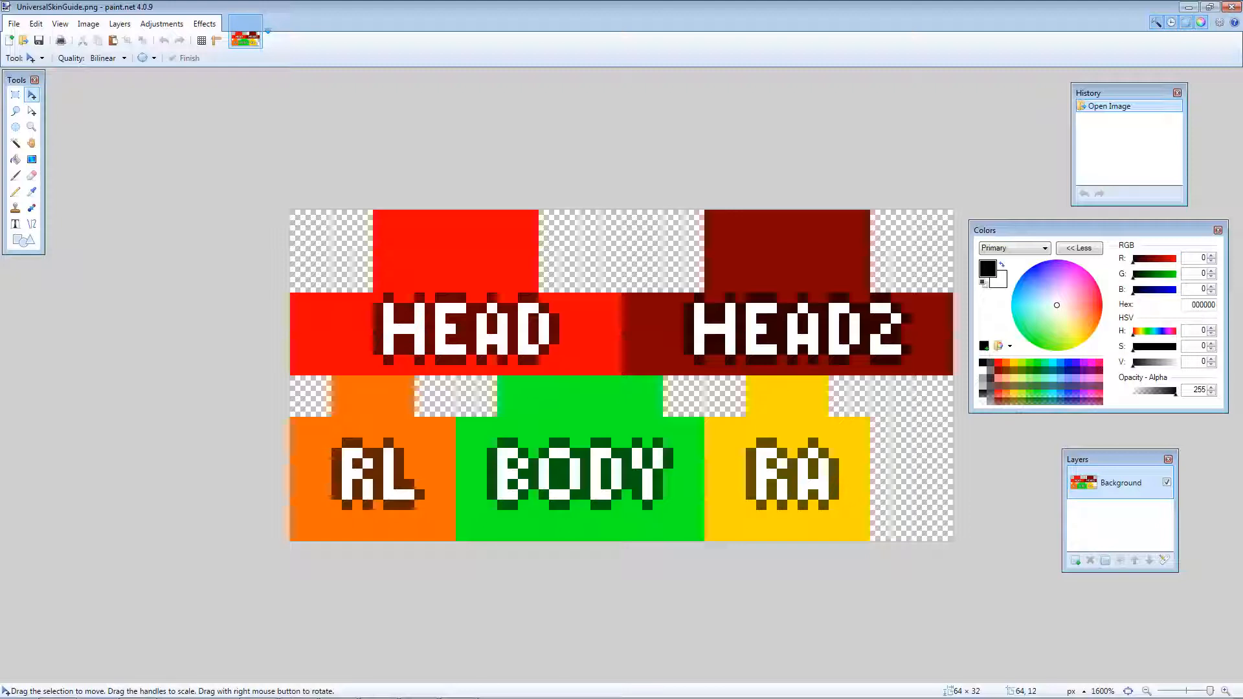
Switch to Minecraft Skin Viewer, rotate the blank character model to view it from above, and move the viewer off the canvas
{"action": "key", "text": "alt+Tab"}
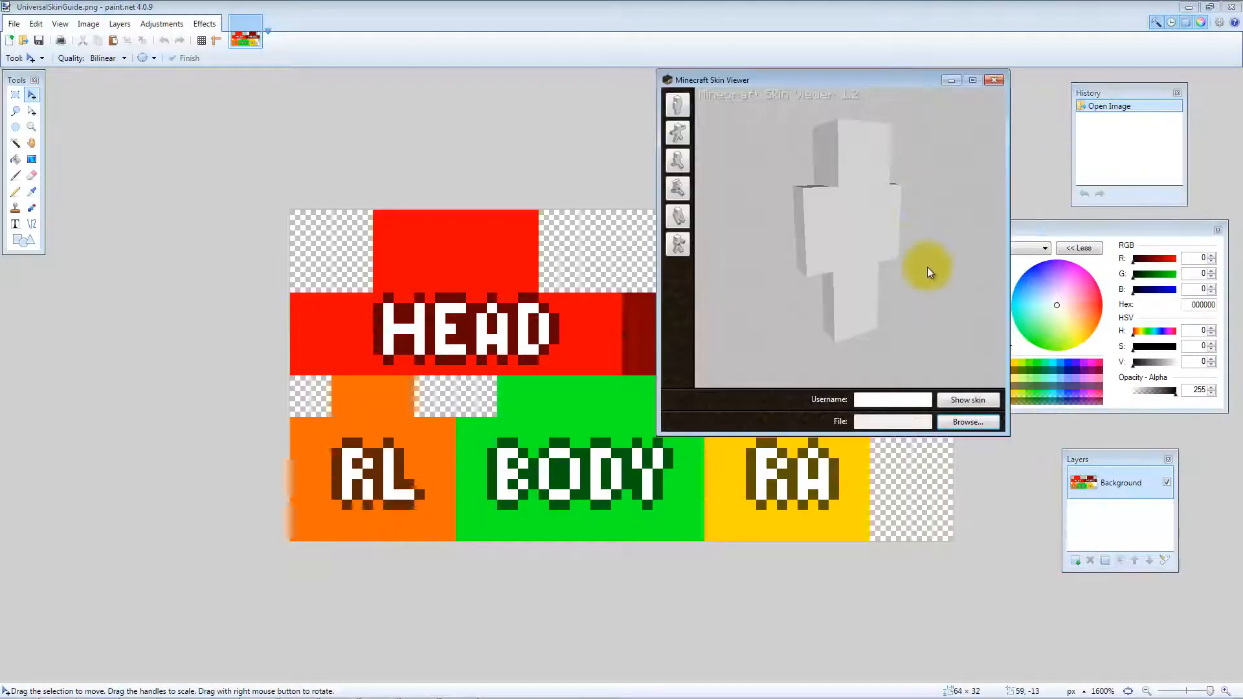
{"action": "left_click_drag", "start_coordinate": [802, 277], "coordinate": [927, 272]}
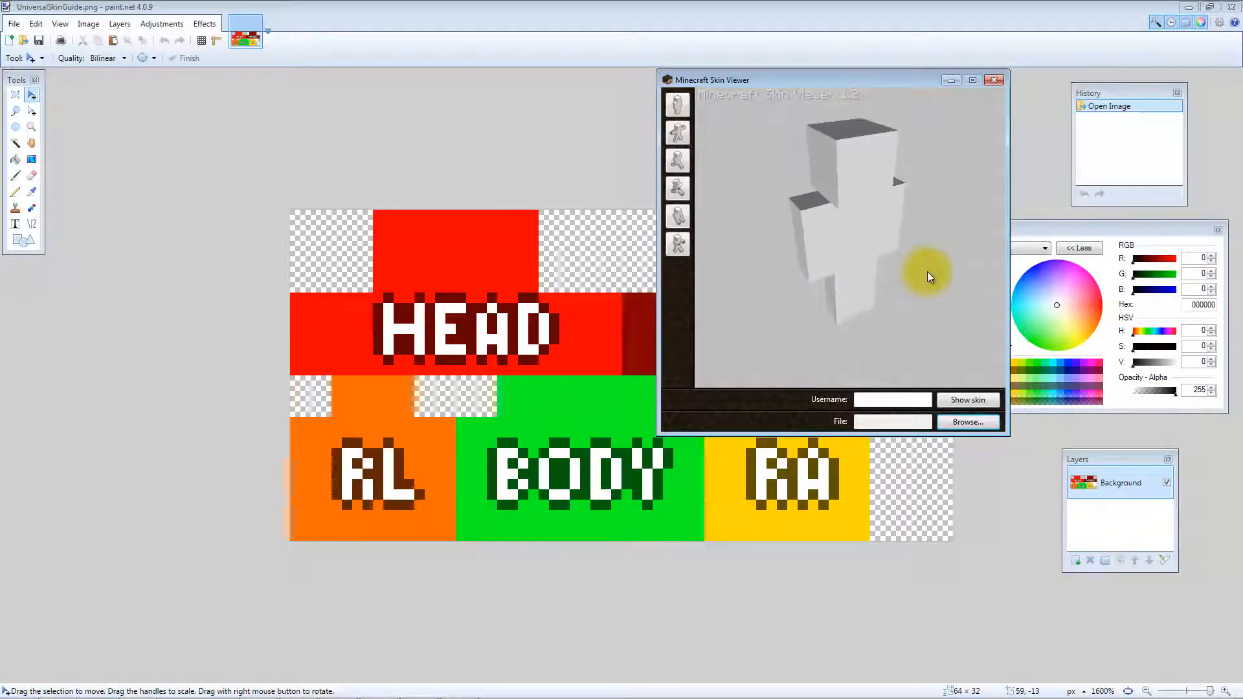
{"action": "left_click_drag", "start_coordinate": [815, 81], "coordinate": [1242, 128]}
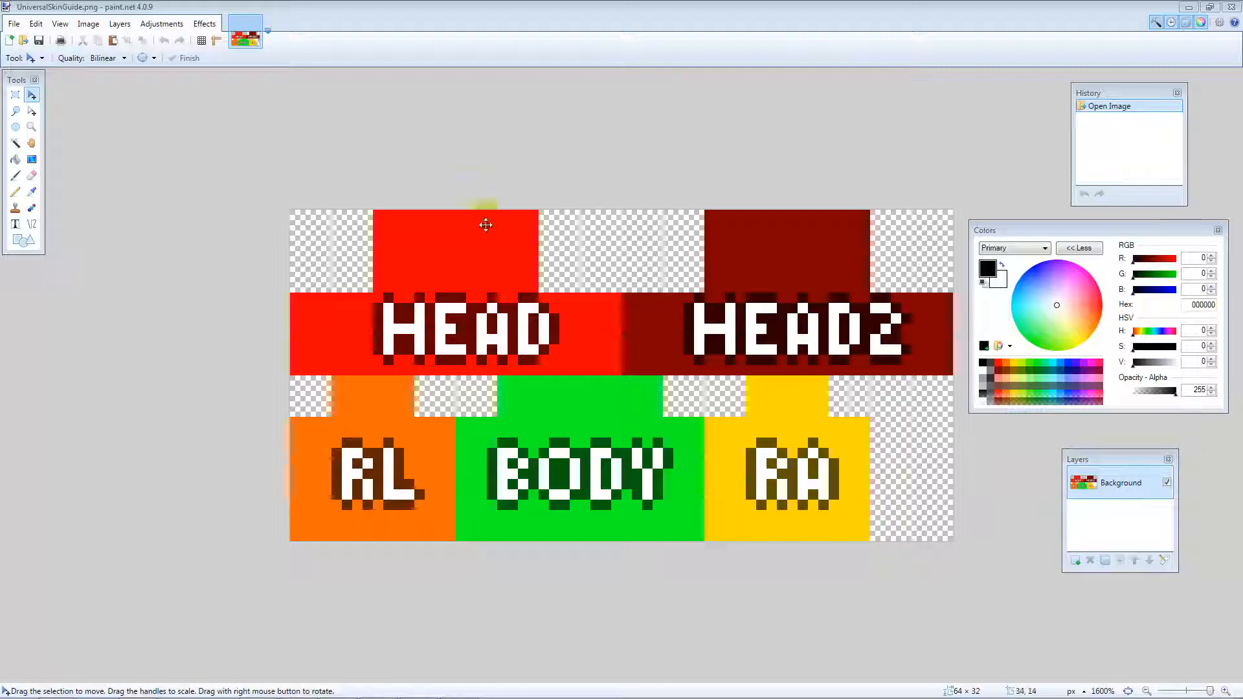
{"action": "left_click", "coordinate": [15, 95]}
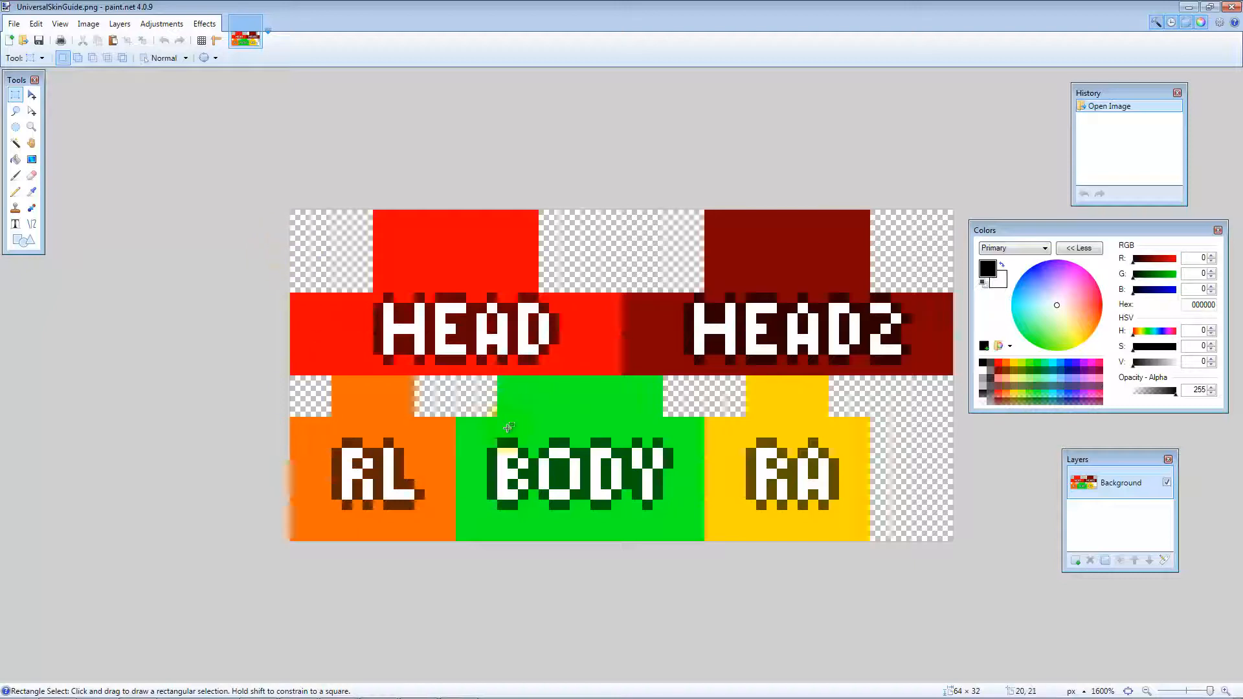
{"action": "left_click_drag", "start_coordinate": [505, 436], "coordinate": [566, 537]}
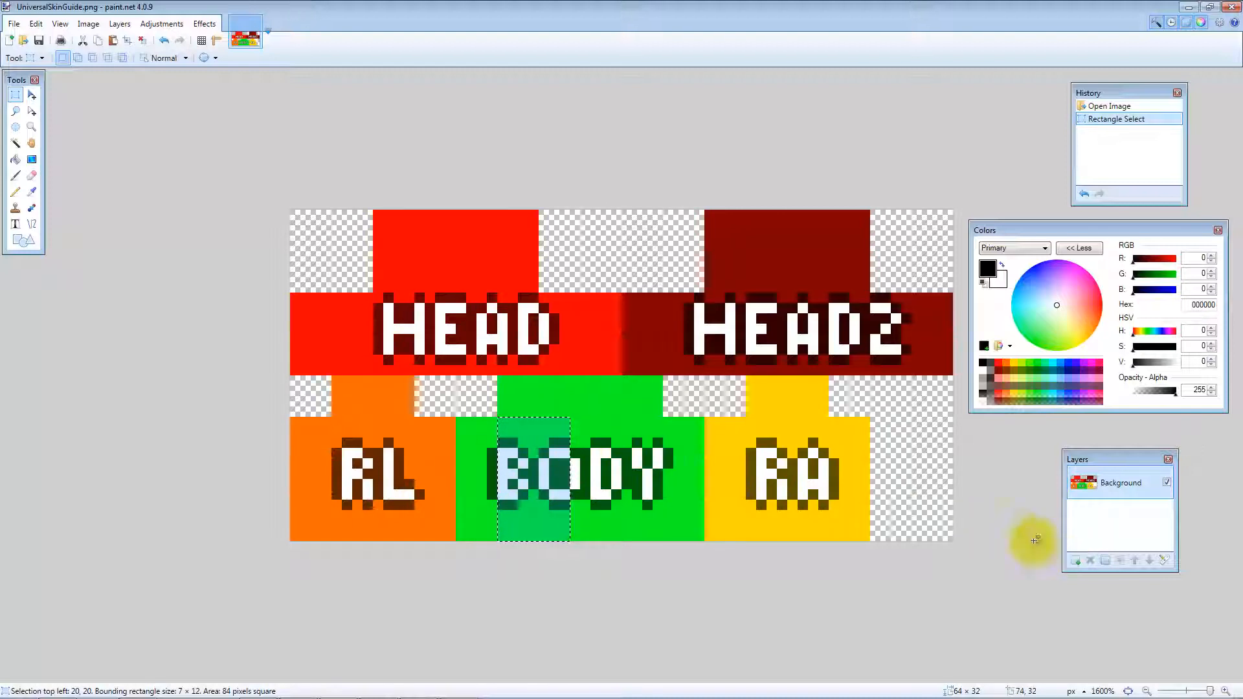
{"action": "left_click", "coordinate": [435, 341]}
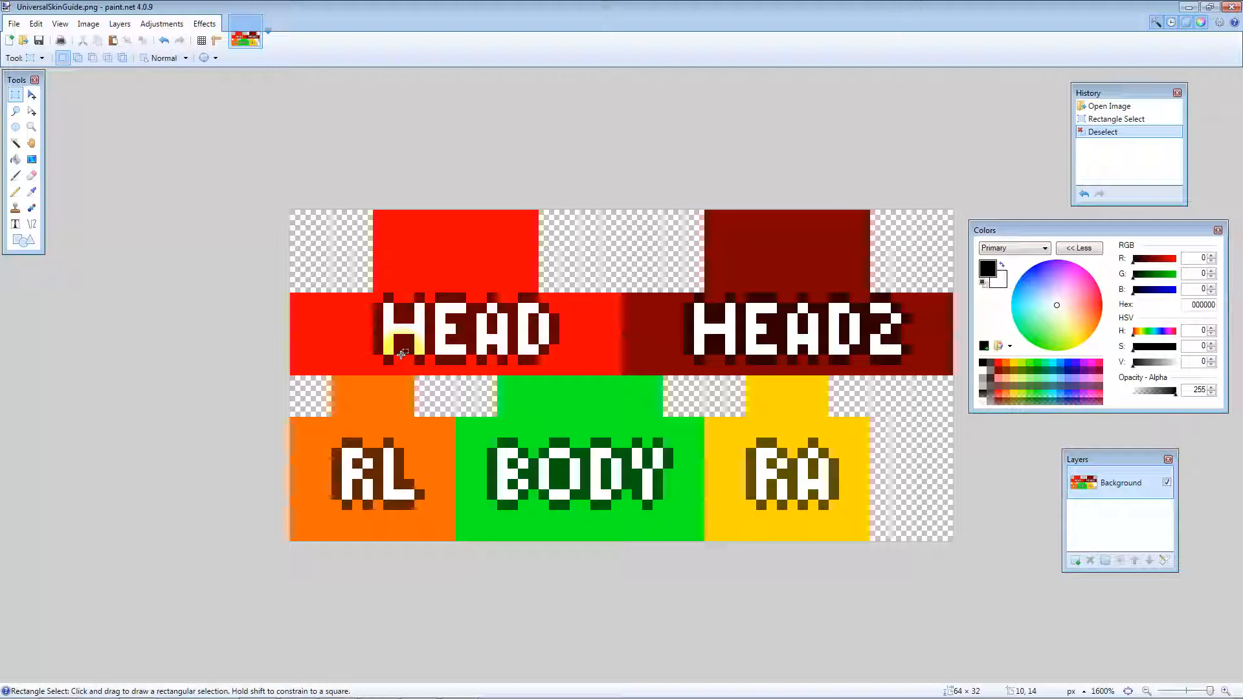
Select the 8 × 8 pixel face area starting at 8, 8 in the HEAD section and reposition the Colors window
{"action": "key", "text": "ctrl+plus"}
{"action": "key", "text": "ctrl+plus"}
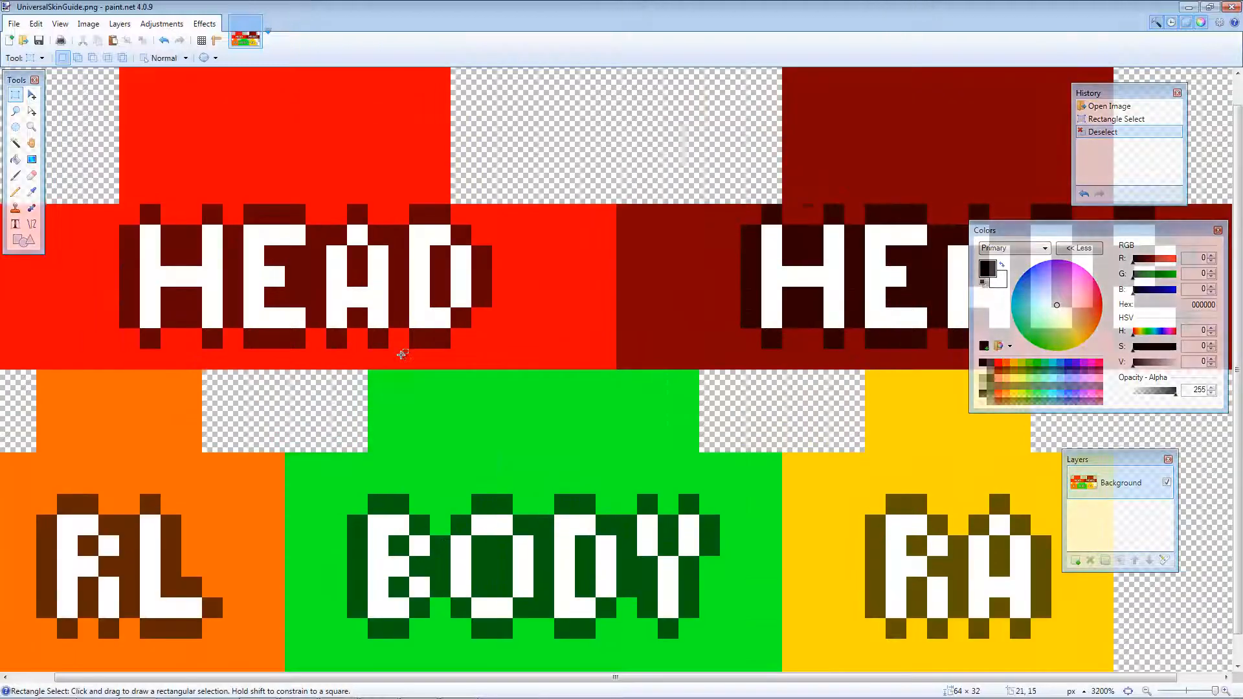
{"action": "left_click_drag", "start_coordinate": [635, 677], "coordinate": [477, 684]}
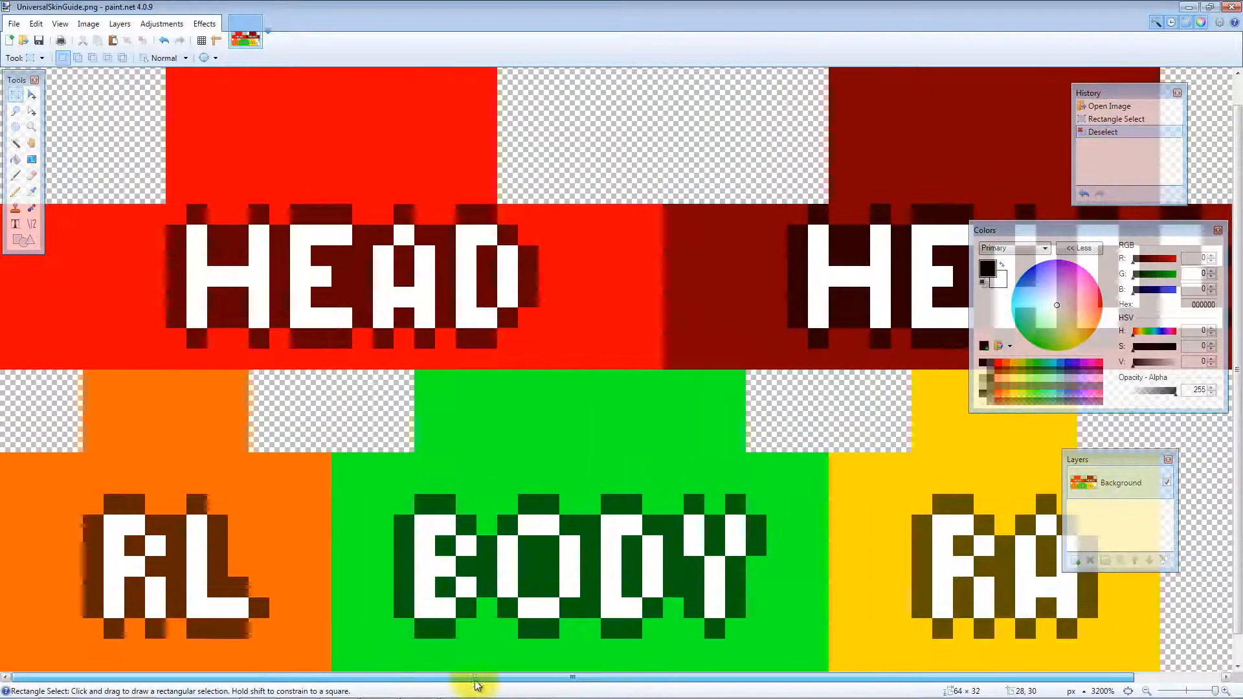
{"action": "scroll", "coordinate": [435, 440], "scroll_direction": "up", "scroll_amount": 1}
{"action": "left_click_drag", "start_coordinate": [178, 243], "coordinate": [325, 393]}
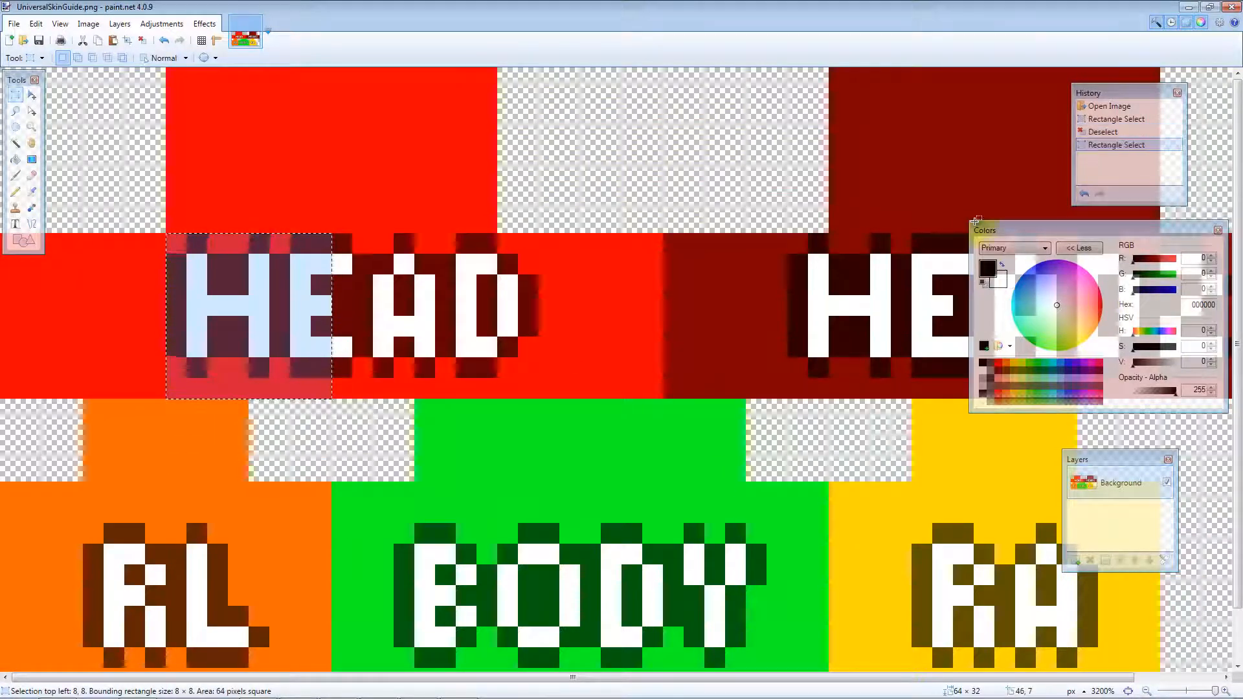
{"action": "left_click_drag", "start_coordinate": [1083, 234], "coordinate": [856, 109]}
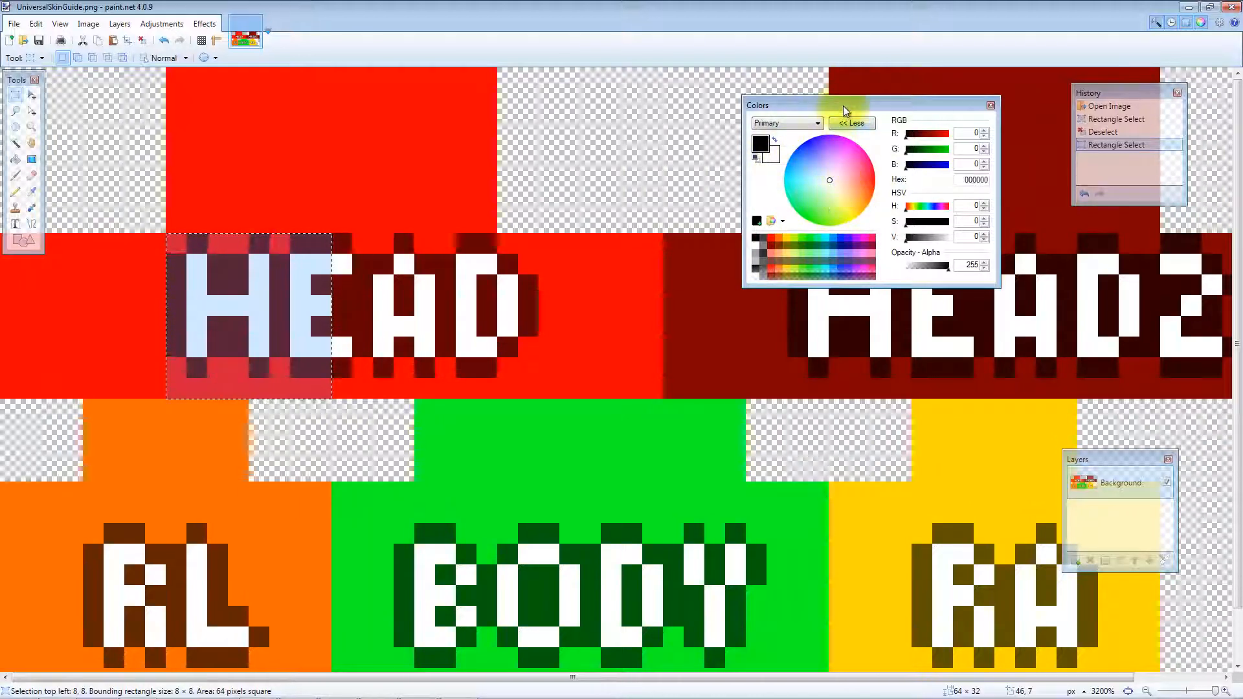
{"action": "left_click_drag", "start_coordinate": [846, 109], "coordinate": [988, 210]}
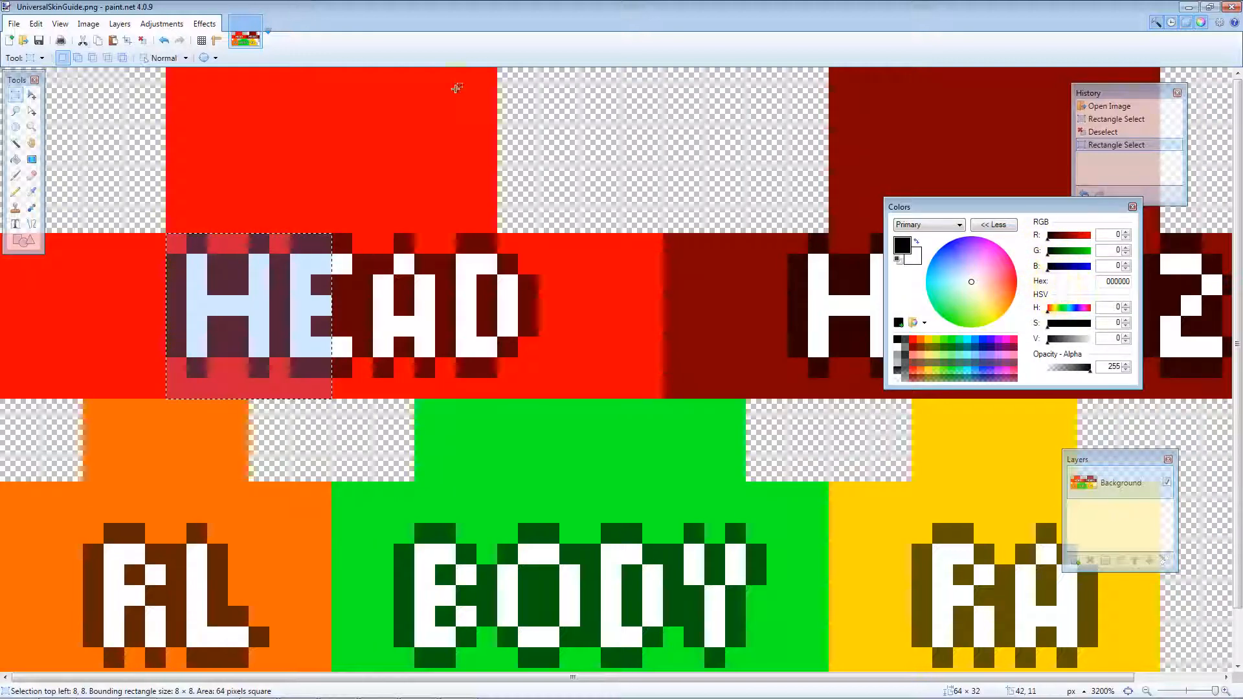
Open the Mage skin image from the Minecraft Skins Main folder
{"action": "left_click", "coordinate": [14, 23]}
{"action": "left_click", "coordinate": [46, 54]}
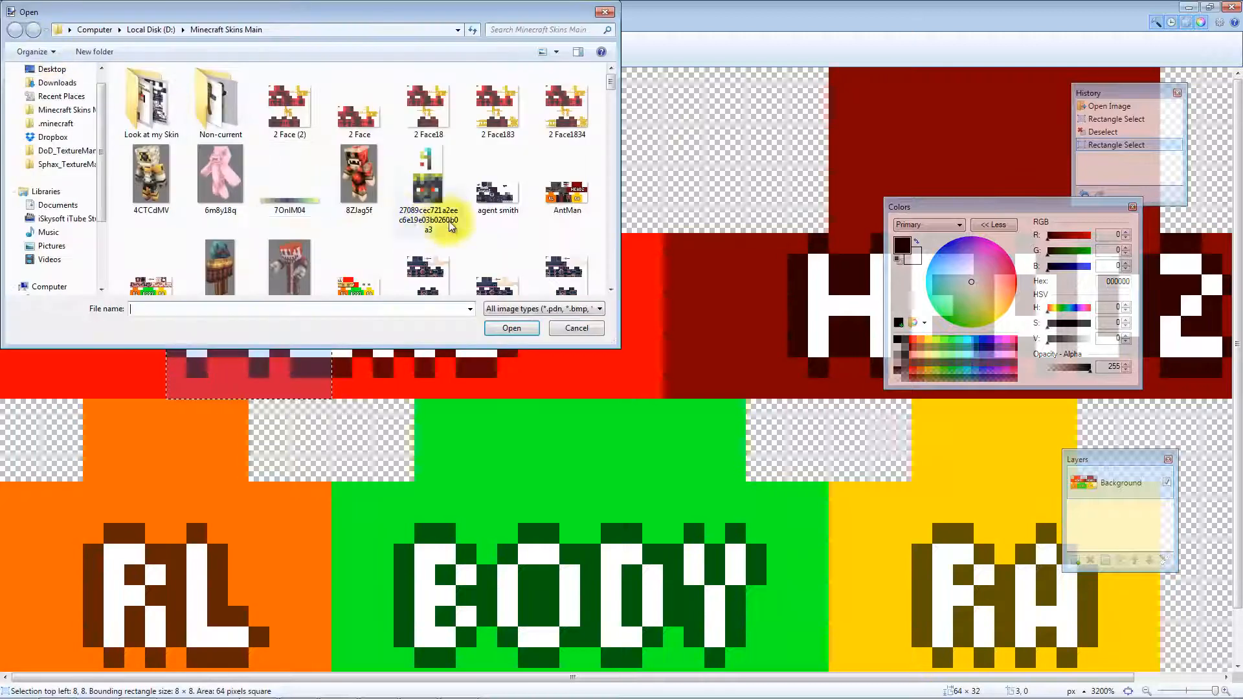
{"action": "left_click_drag", "start_coordinate": [608, 86], "coordinate": [602, 186]}
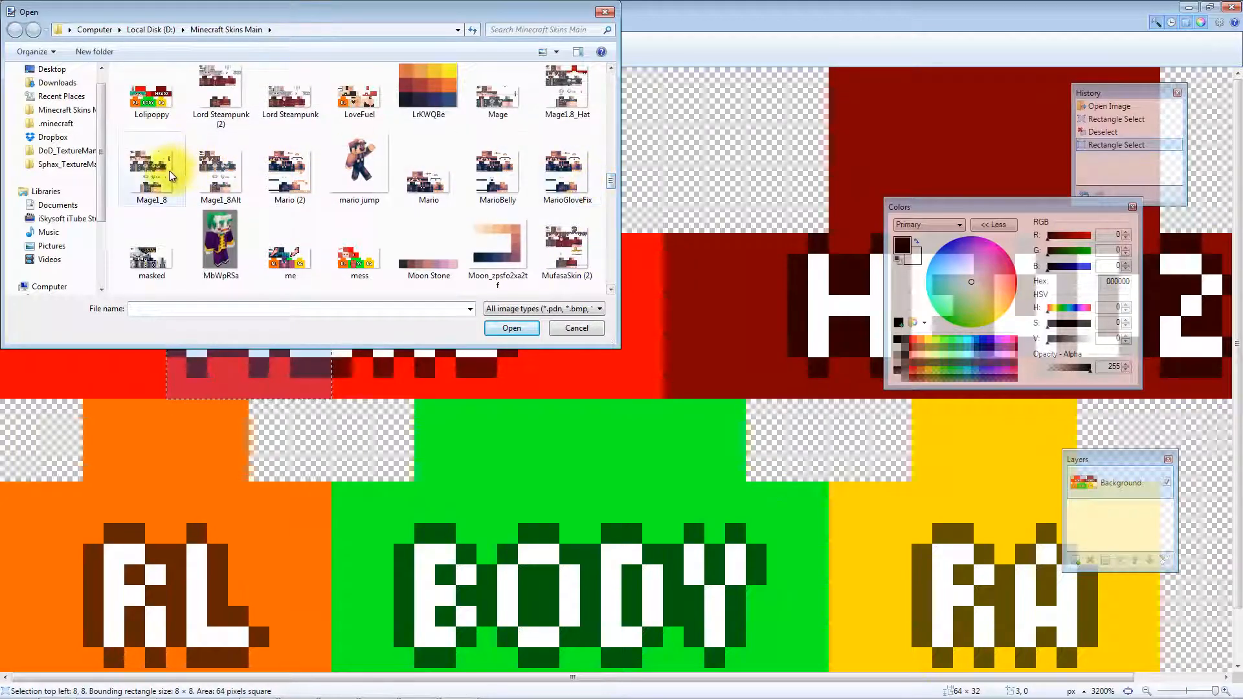
{"action": "left_click", "coordinate": [225, 181]}
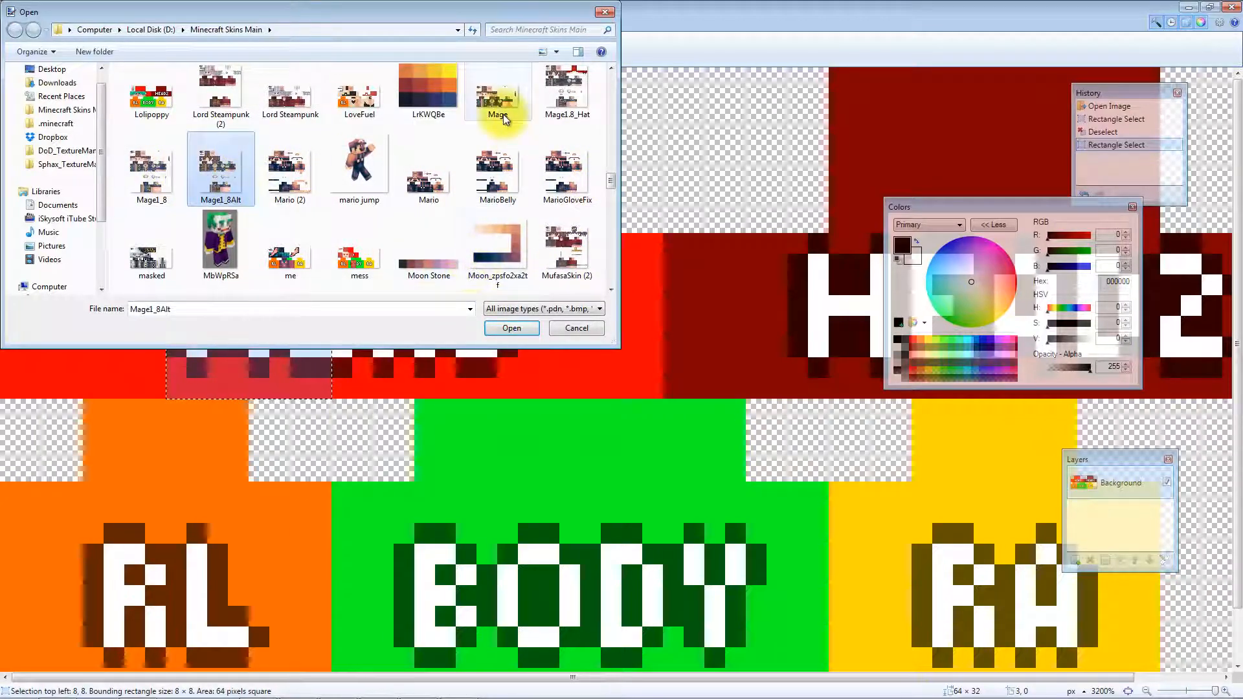
{"action": "left_click", "coordinate": [498, 97]}
{"action": "left_click", "coordinate": [512, 328]}
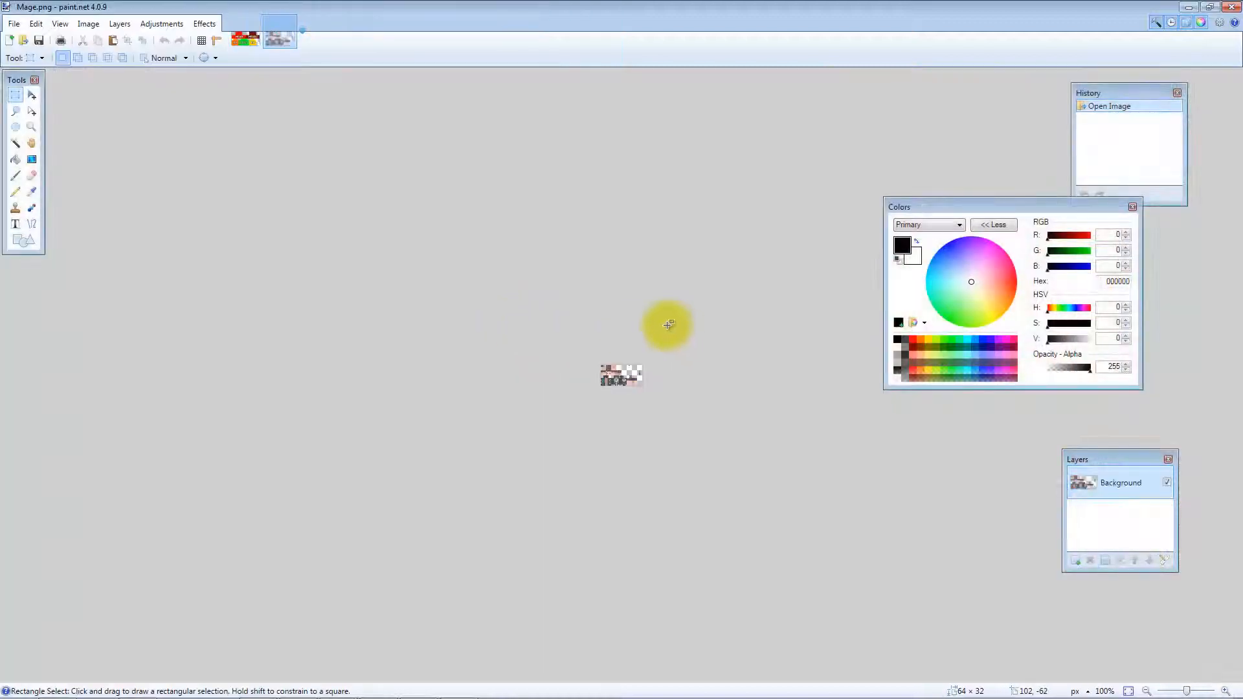
{"action": "scroll", "coordinate": [668, 325], "scroll_direction": "up", "scroll_amount": 8}
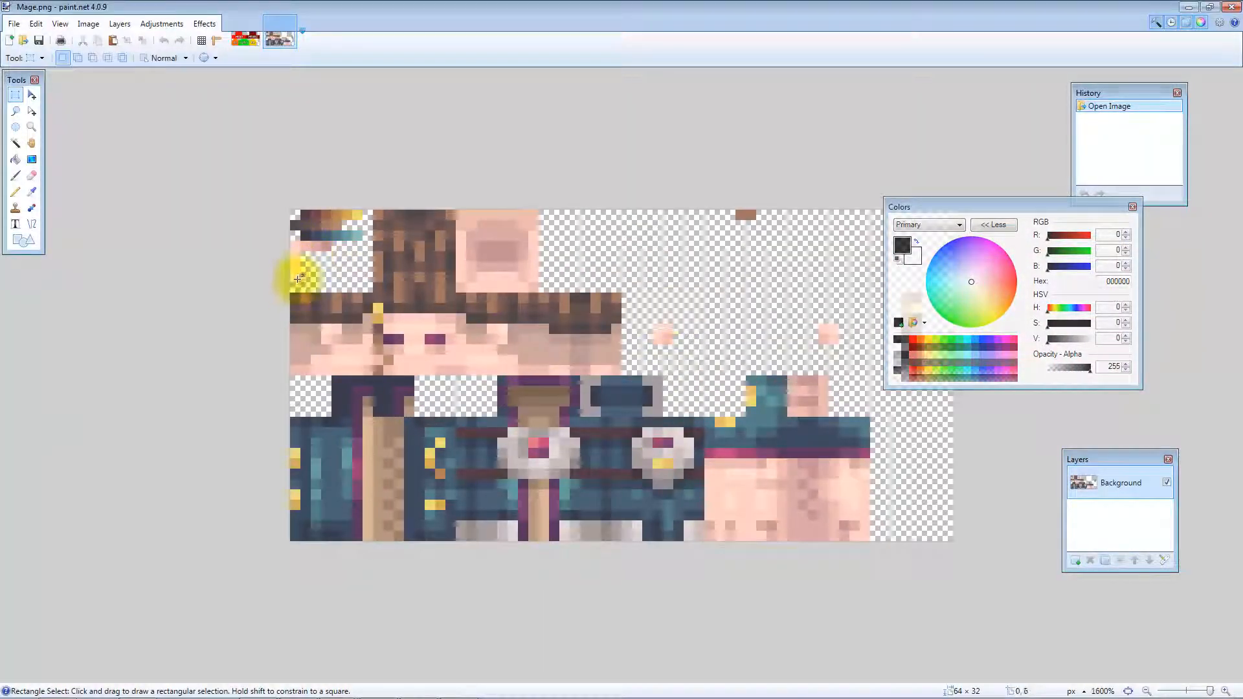
Copy the 7 × 7 pixel color palette from Mage.png into the empty corner of UniversalSkinGuide.png and move the Tools window clear of it
{"action": "left_click_drag", "start_coordinate": [296, 277], "coordinate": [353, 220]}
{"action": "key", "text": "ctrl+c"}
{"action": "left_click", "coordinate": [246, 39]}
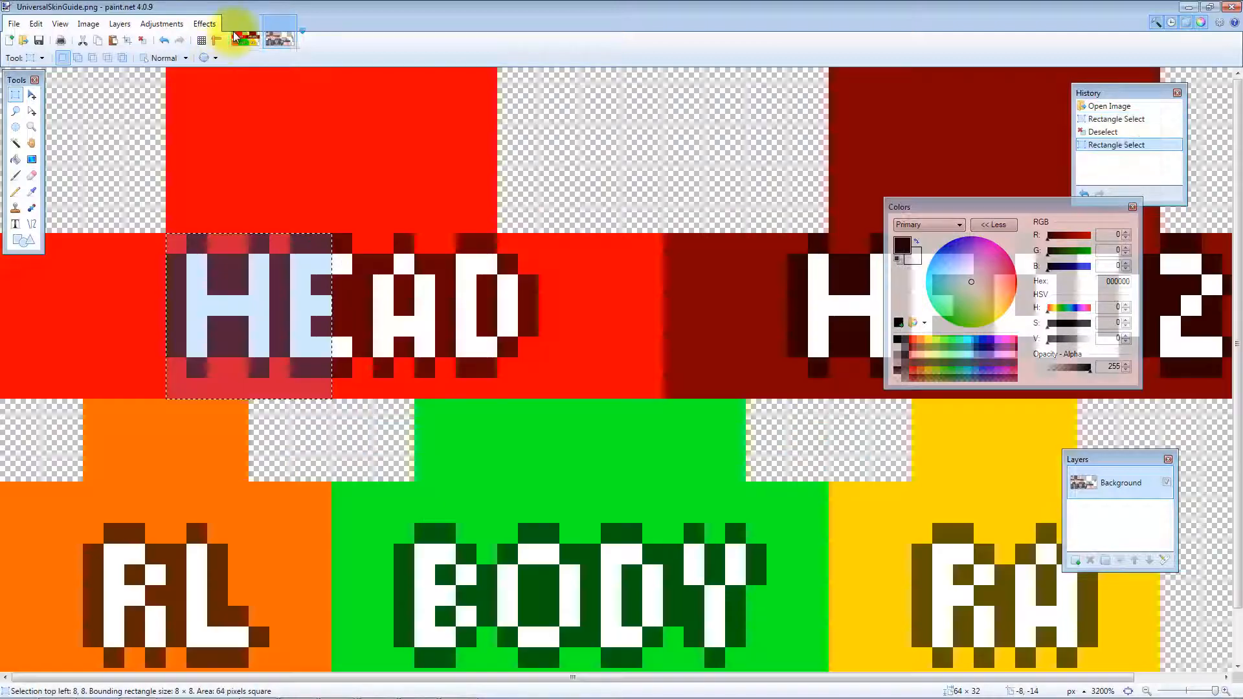
{"action": "key", "text": "ctrl+v"}
{"action": "left_click_drag", "start_coordinate": [17, 79], "coordinate": [628, 107]}
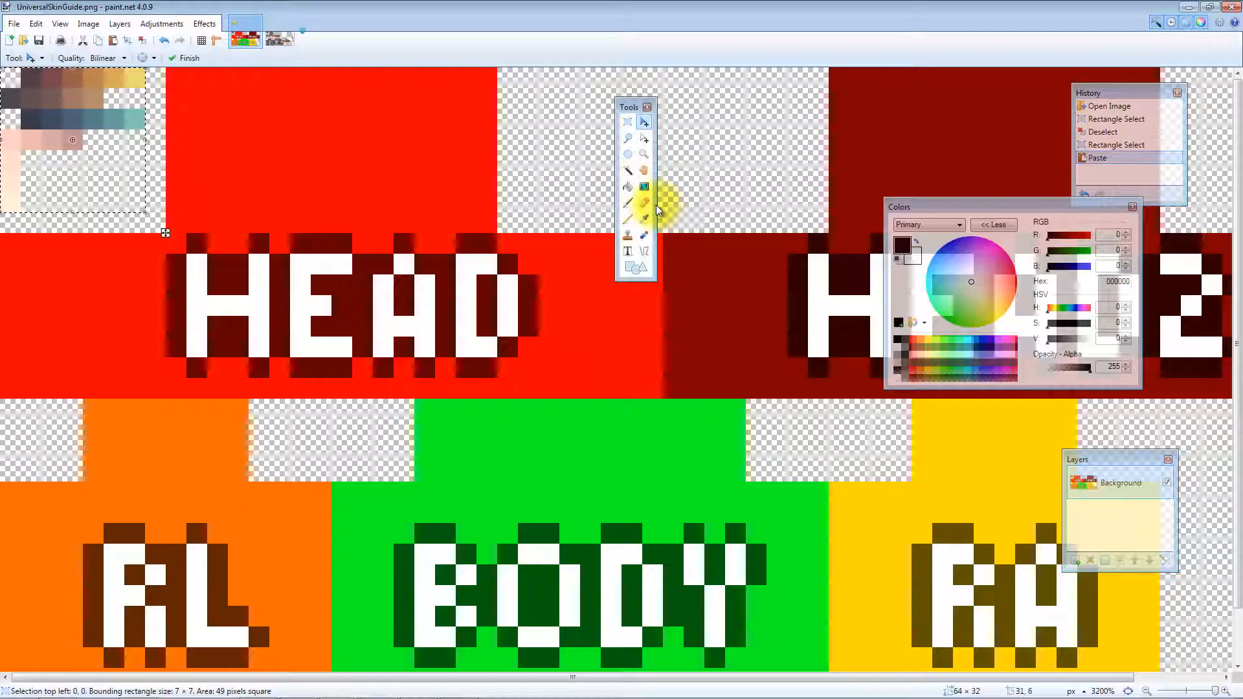
Sample the brown 78484A and the teal 557E87 from the pasted palette as the primary color with the Color Picker
{"action": "left_click", "coordinate": [644, 220]}
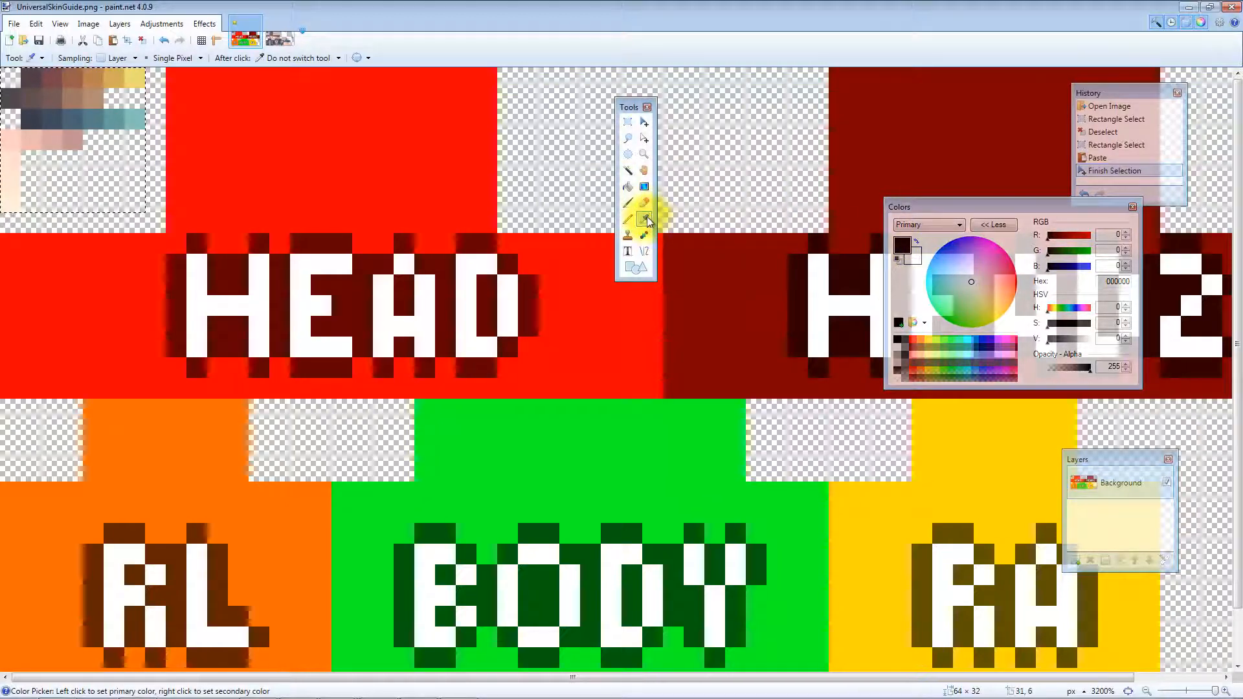
{"action": "left_click", "coordinate": [51, 76]}
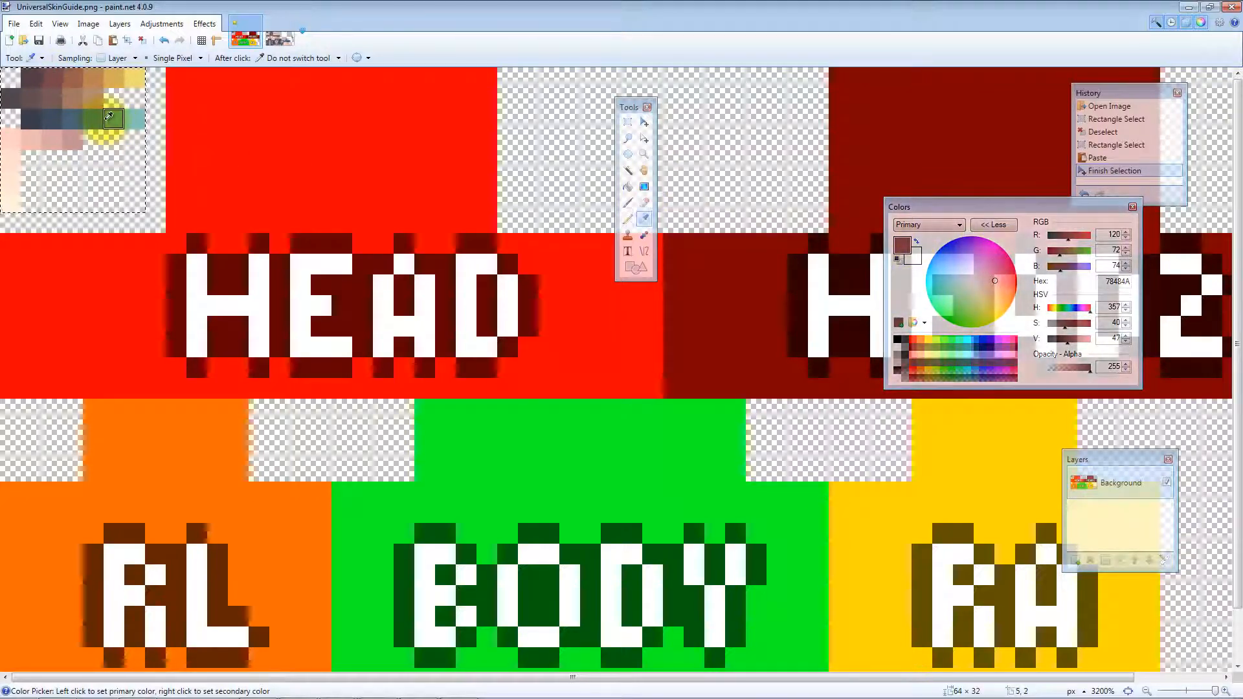
{"action": "left_click", "coordinate": [95, 118]}
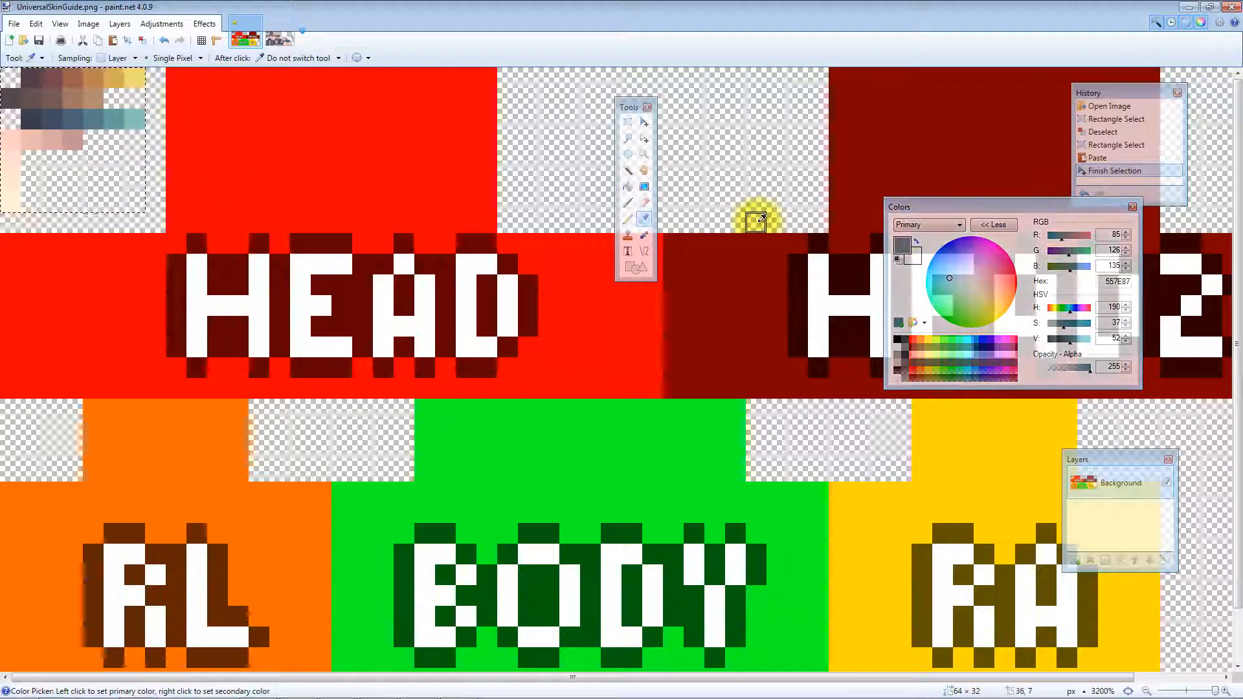
Mark the skin-tone swatches and the three rows of darker swatches in the pasted palette with rectangular selections, and clear them
{"action": "left_click", "coordinate": [628, 123]}
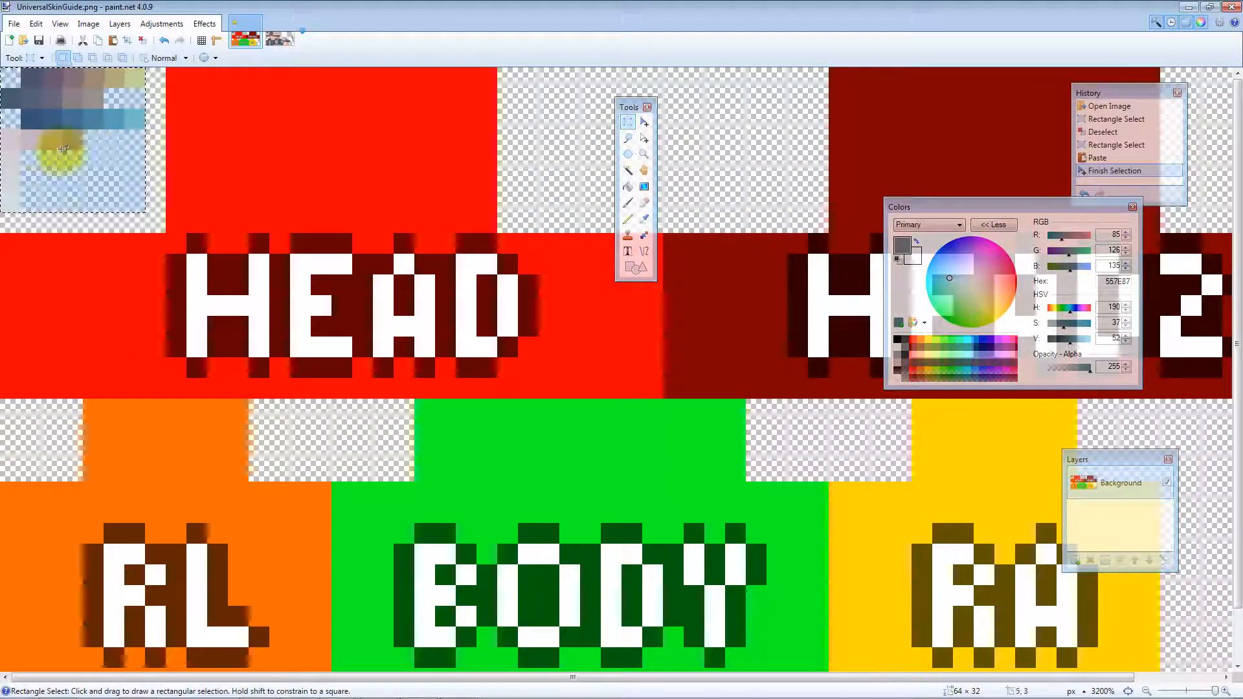
{"action": "left_click_drag", "start_coordinate": [3, 131], "coordinate": [71, 208]}
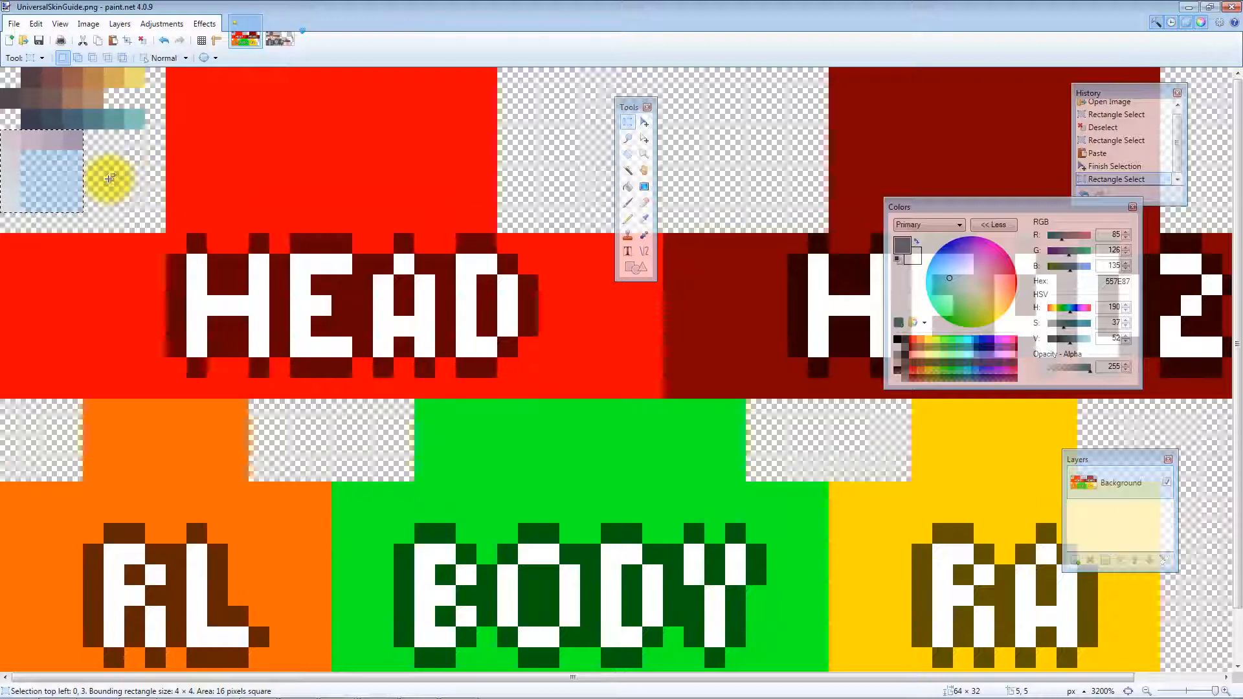
{"action": "left_click", "coordinate": [111, 161]}
{"action": "left_click_drag", "start_coordinate": [18, 123], "coordinate": [139, 68]}
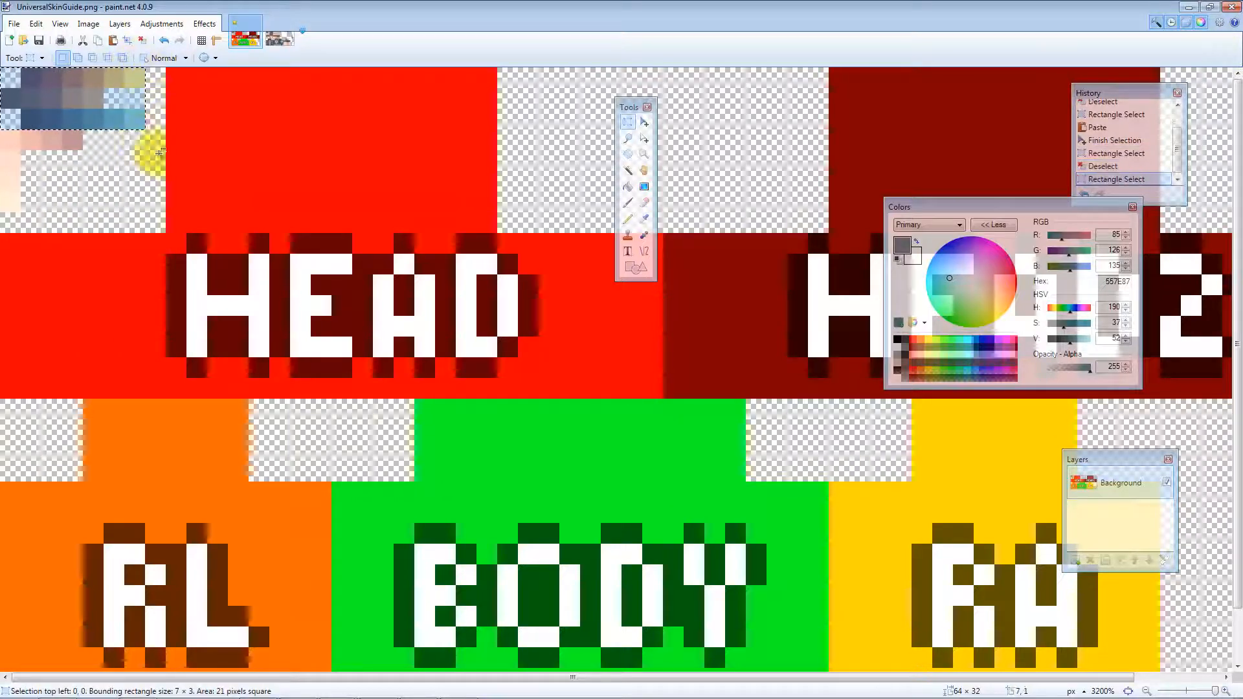
{"action": "left_click", "coordinate": [35, 116]}
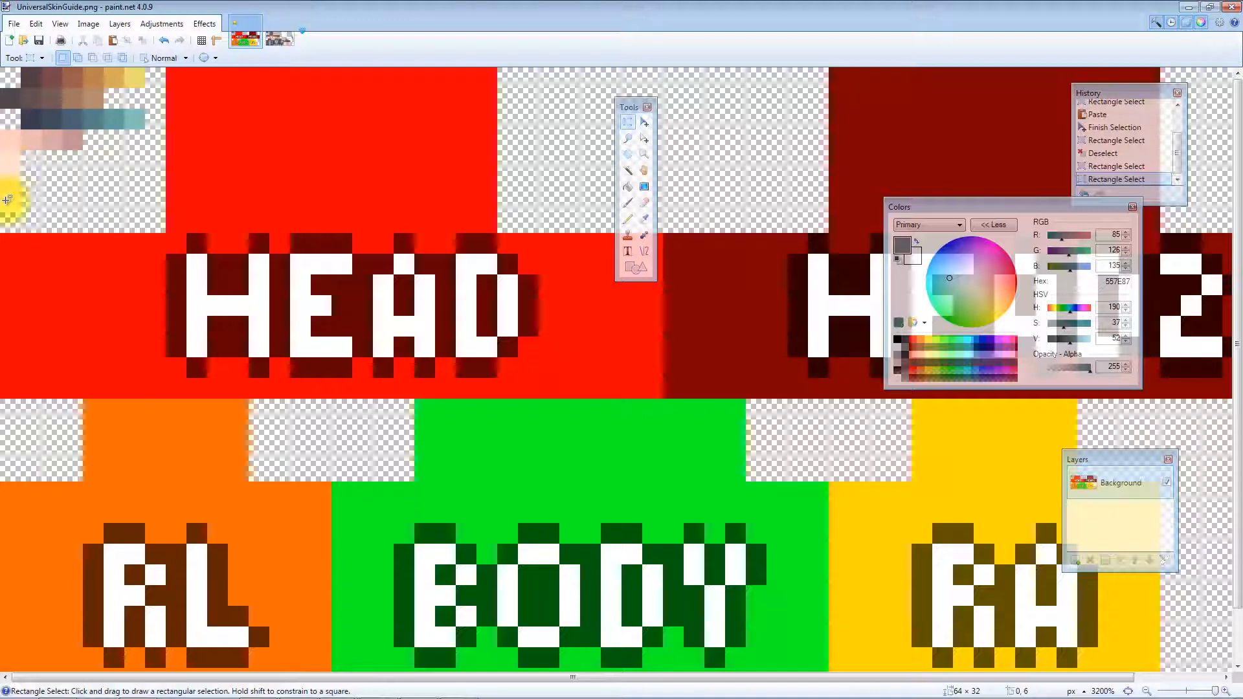
{"action": "left_click_drag", "start_coordinate": [8, 141], "coordinate": [75, 195]}
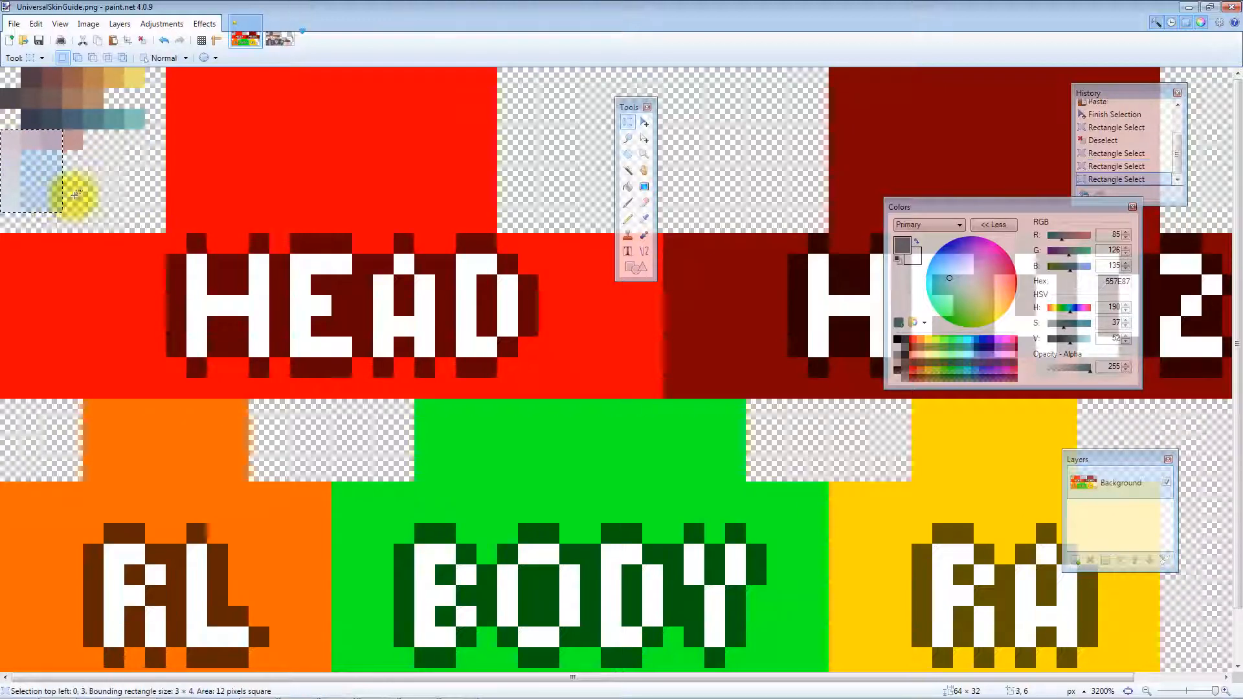
{"action": "left_click", "coordinate": [95, 188]}
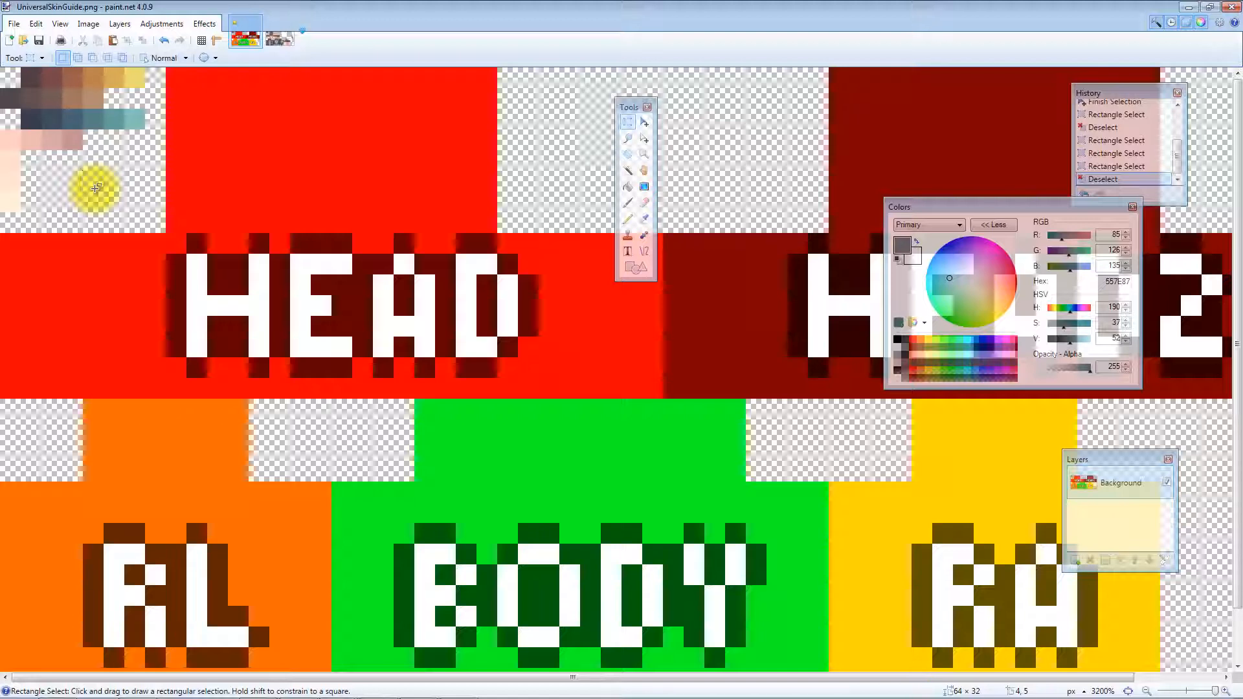
Sample the skin tone FFCFC3 from the palette as the primary color, and select the 8 × 8 front face square of the head
{"action": "key", "text": "k"}
{"action": "left_click", "coordinate": [40, 145]}
{"action": "key", "text": "p"}
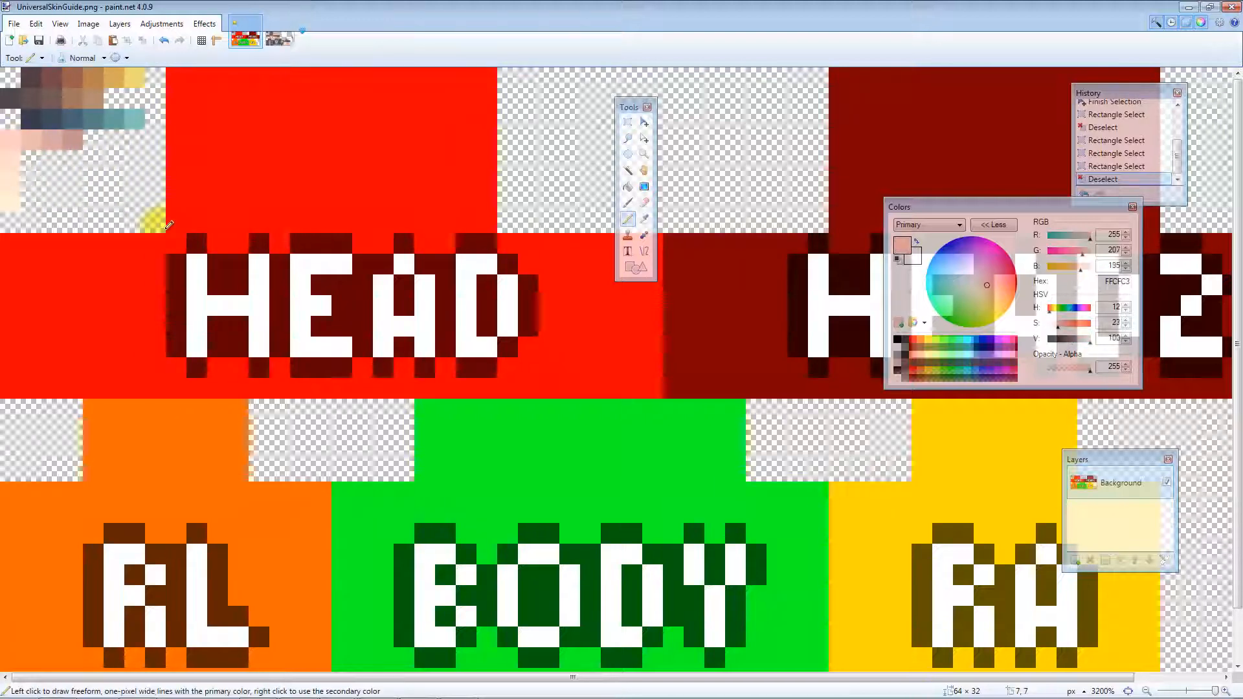
{"action": "key", "text": "s"}
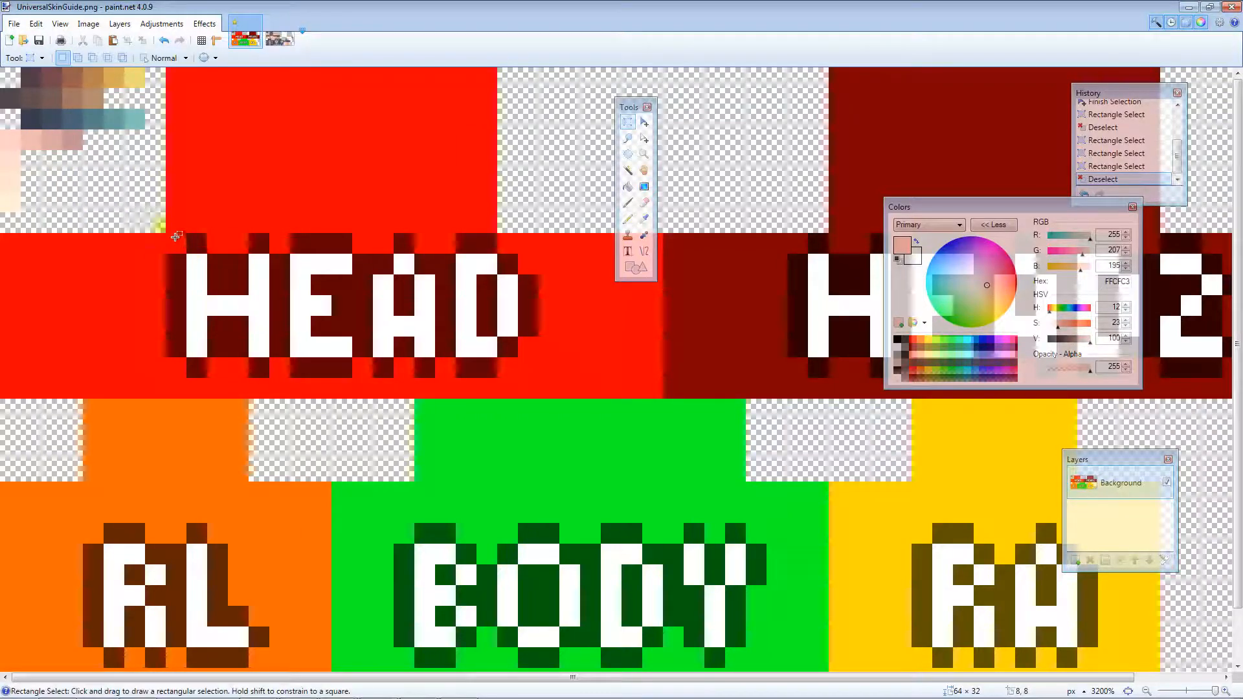
{"action": "left_click_drag", "start_coordinate": [173, 236], "coordinate": [312, 384]}
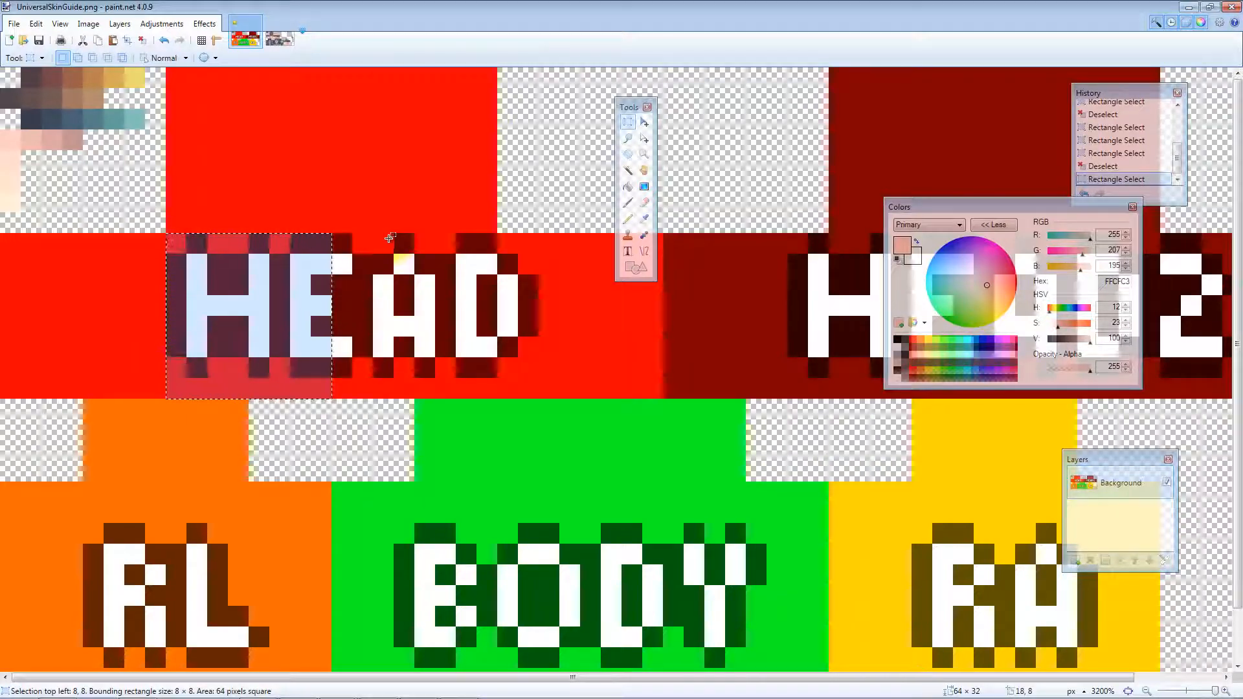
Paint the whole selected face square in the skin tone with the Pencil, then clear the selection
{"action": "left_click", "coordinate": [644, 220]}
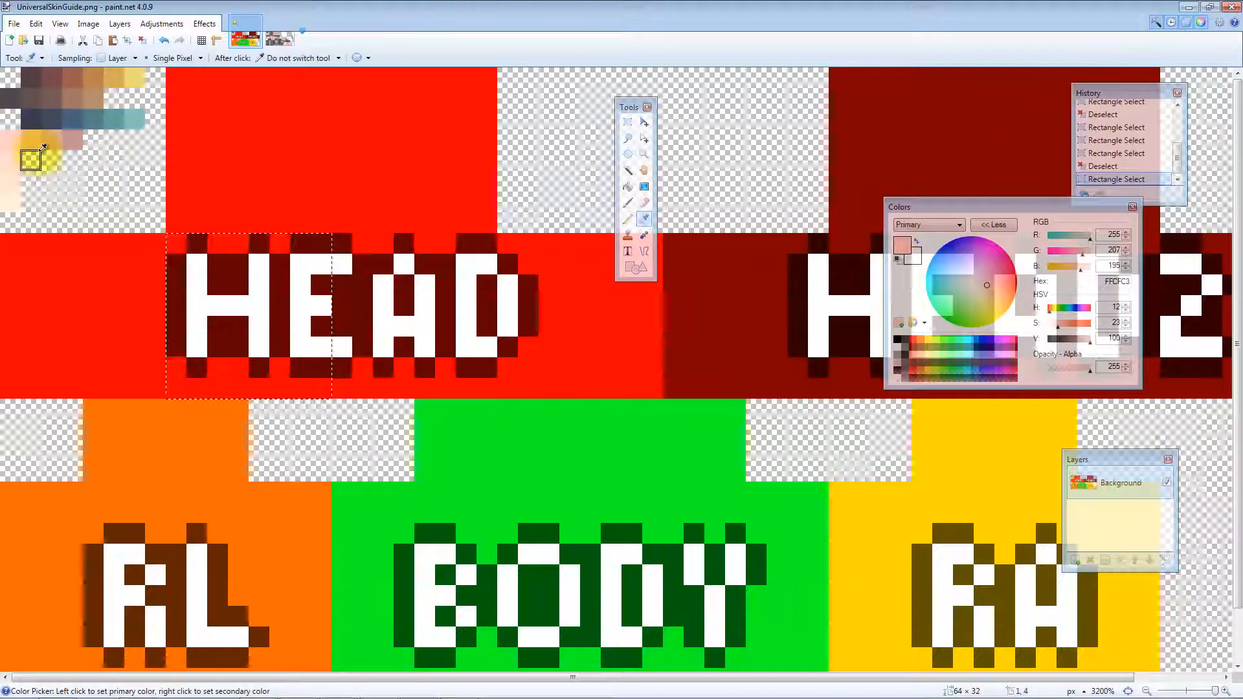
{"action": "key", "text": "p"}
{"action": "mouse_move", "coordinate": [336, 243]}
{"action": "left_mouse_down"}
{"action": "mouse_move", "coordinate": [247, 320]}
{"action": "mouse_move", "coordinate": [262, 320]}
{"action": "mouse_move", "coordinate": [211, 321]}
{"action": "mouse_move", "coordinate": [213, 310]}
{"action": "mouse_move", "coordinate": [125, 261]}
{"action": "mouse_move", "coordinate": [160, 241]}
{"action": "mouse_move", "coordinate": [133, 304]}
{"action": "mouse_move", "coordinate": [201, 277]}
{"action": "mouse_move", "coordinate": [178, 295]}
{"action": "mouse_move", "coordinate": [325, 383]}
{"action": "left_mouse_up"}
{"action": "mouse_move", "coordinate": [229, 362]}
{"action": "left_mouse_down"}
{"action": "mouse_move", "coordinate": [281, 268]}
{"action": "mouse_move", "coordinate": [341, 238]}
{"action": "mouse_move", "coordinate": [319, 377]}
{"action": "mouse_move", "coordinate": [326, 323]}
{"action": "left_mouse_up"}
{"action": "key", "text": "s"}
{"action": "key", "text": "ctrl+d"}
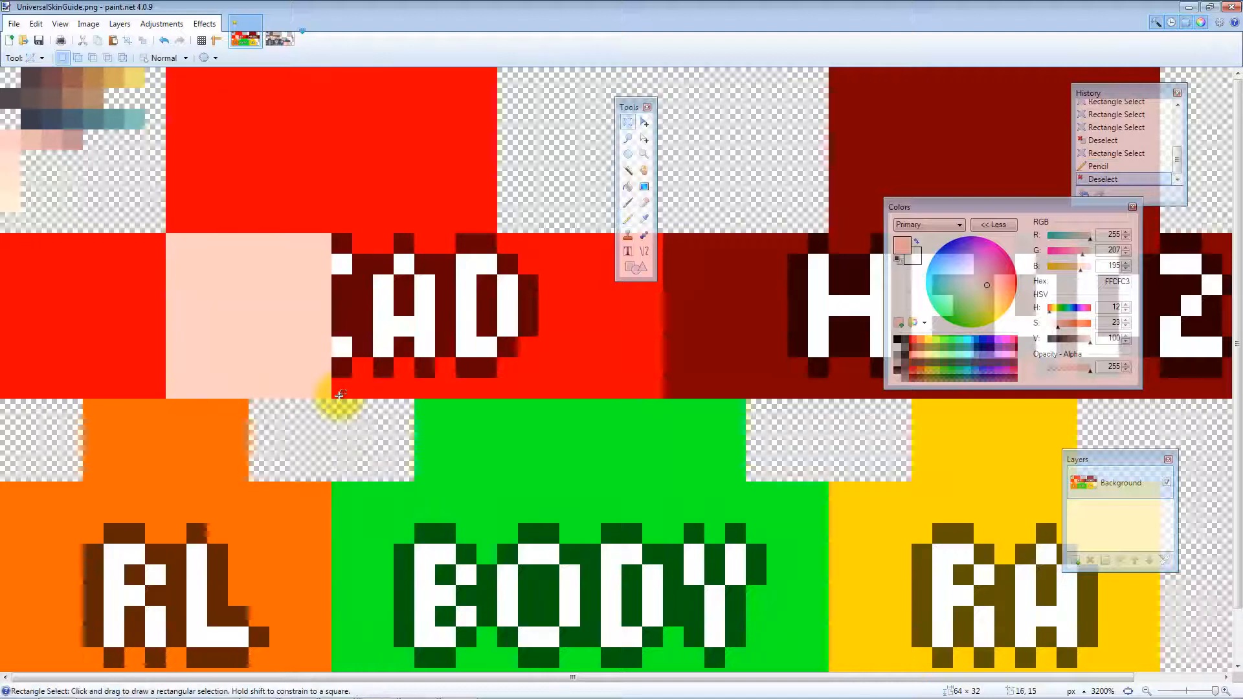
Copy the 8 × 8 skin-colored face square and place pasted copies on the adjacent head side and the head top
{"action": "left_click_drag", "start_coordinate": [334, 396], "coordinate": [497, 241]}
{"action": "left_click", "coordinate": [394, 323]}
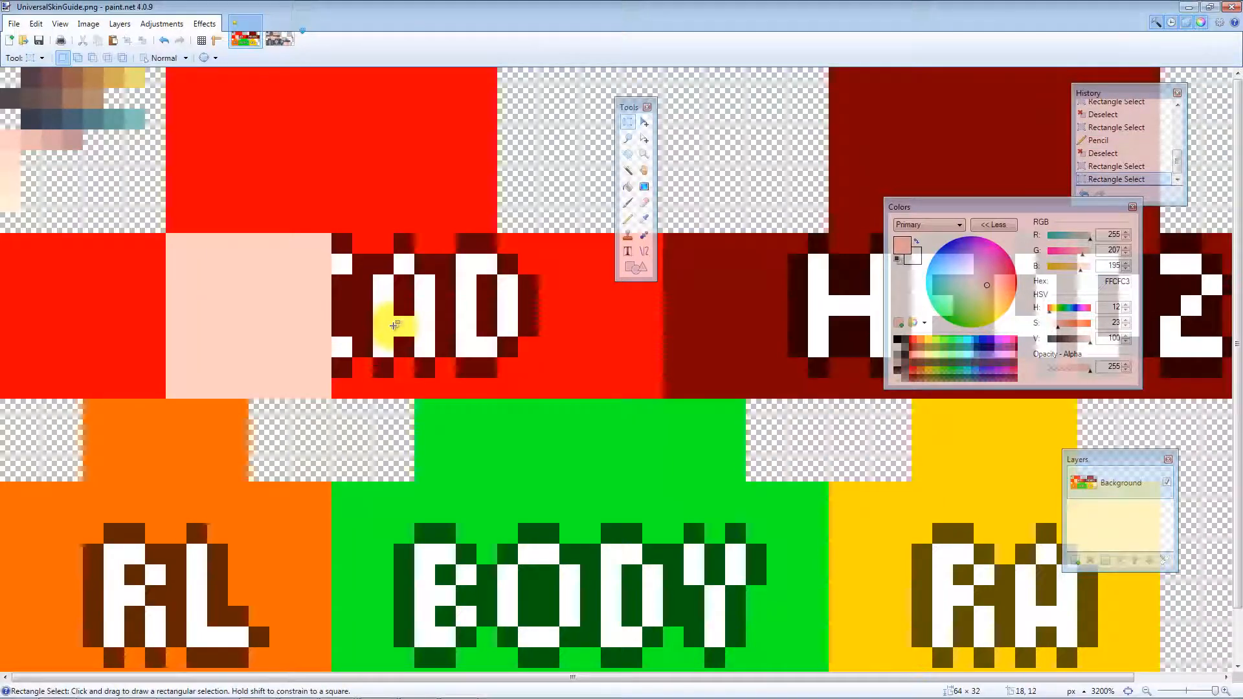
{"action": "left_click_drag", "start_coordinate": [180, 399], "coordinate": [323, 252]}
{"action": "key", "text": "ctrl+v"}
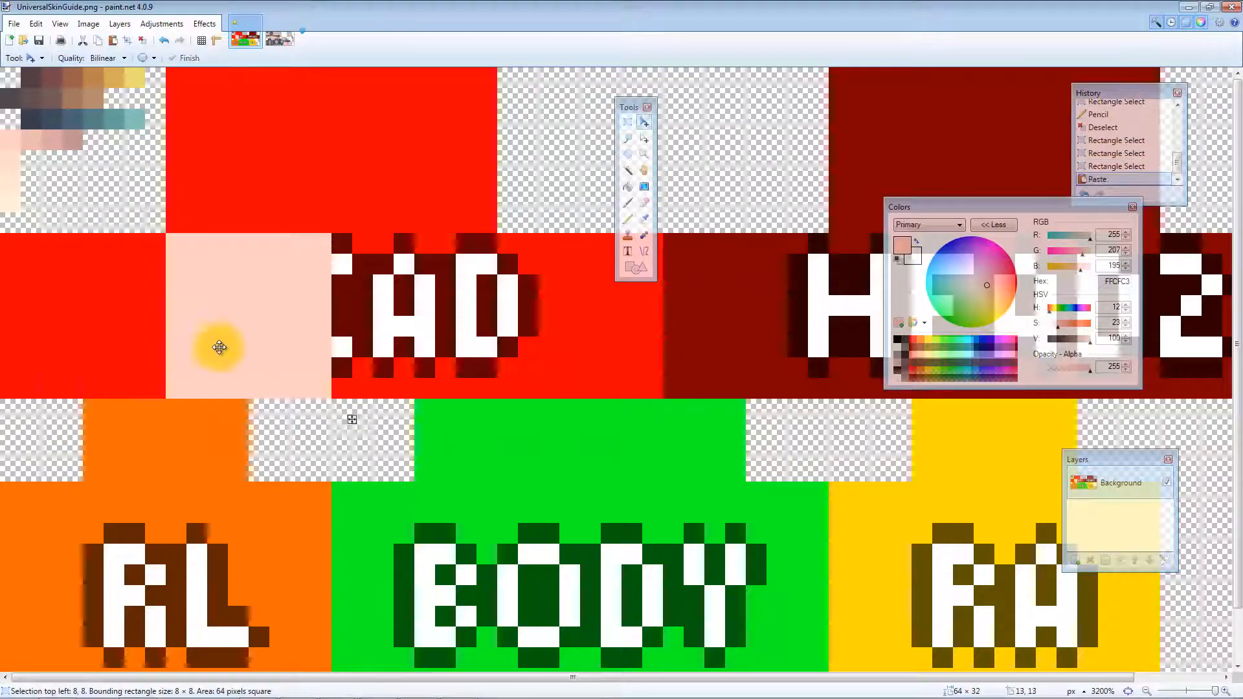
{"action": "left_click_drag", "start_coordinate": [290, 347], "coordinate": [110, 347]}
{"action": "key", "text": "ctrl+v"}
{"action": "left_click_drag", "start_coordinate": [347, 349], "coordinate": [263, 188]}
Paste more skin-colored squares over the remaining red head areas: the other side, the back and the underside
{"action": "key", "text": "ctrl+v"}
{"action": "key", "text": "ctrl+v"}
{"action": "left_click_drag", "start_coordinate": [264, 301], "coordinate": [624, 361]}
{"action": "key", "text": "ctrl+v"}
{"action": "left_click_drag", "start_coordinate": [305, 356], "coordinate": [444, 173]}
Cancel saving over the guide file and start saving the image under a new name instead
{"action": "key", "text": "ctrl+s"}
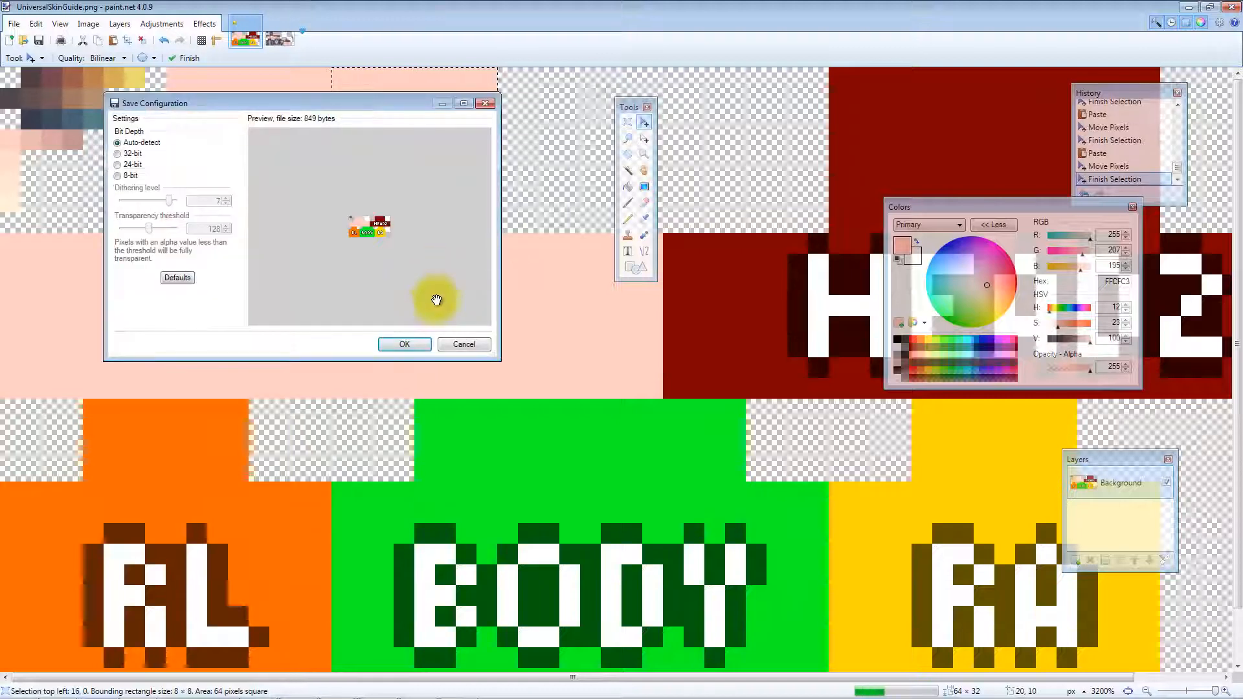
{"action": "left_click", "coordinate": [452, 341]}
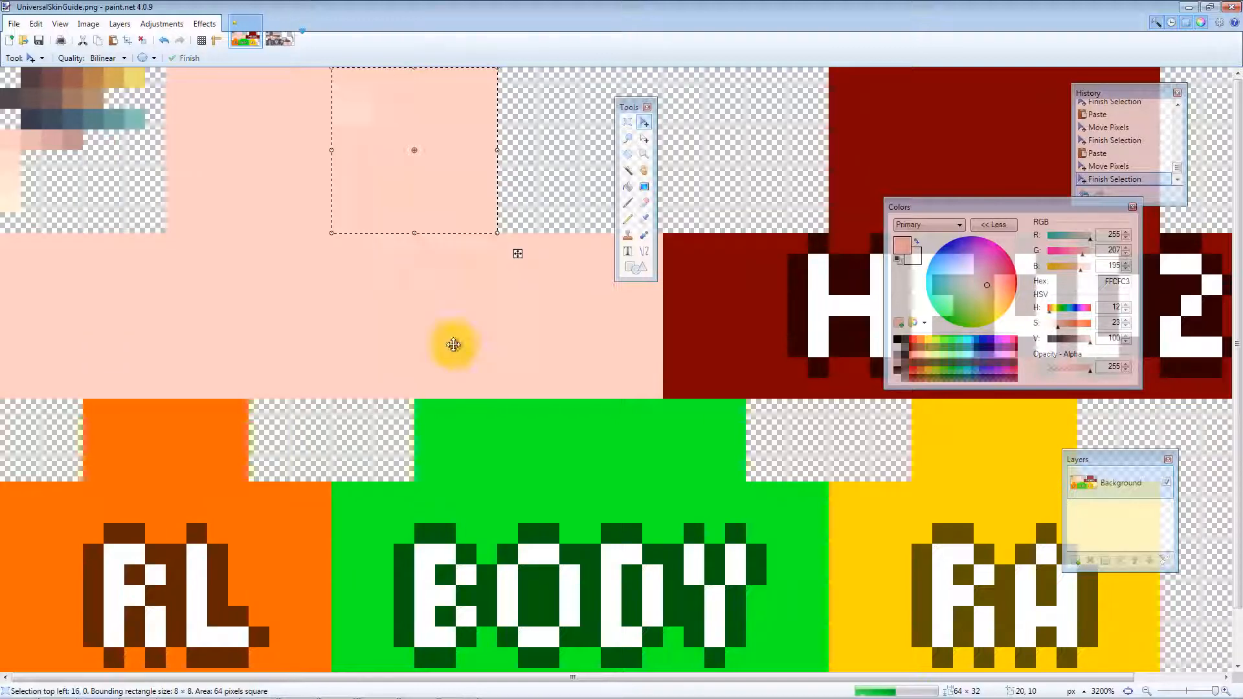
{"action": "left_click", "coordinate": [14, 24]}
{"action": "left_click", "coordinate": [48, 129]}
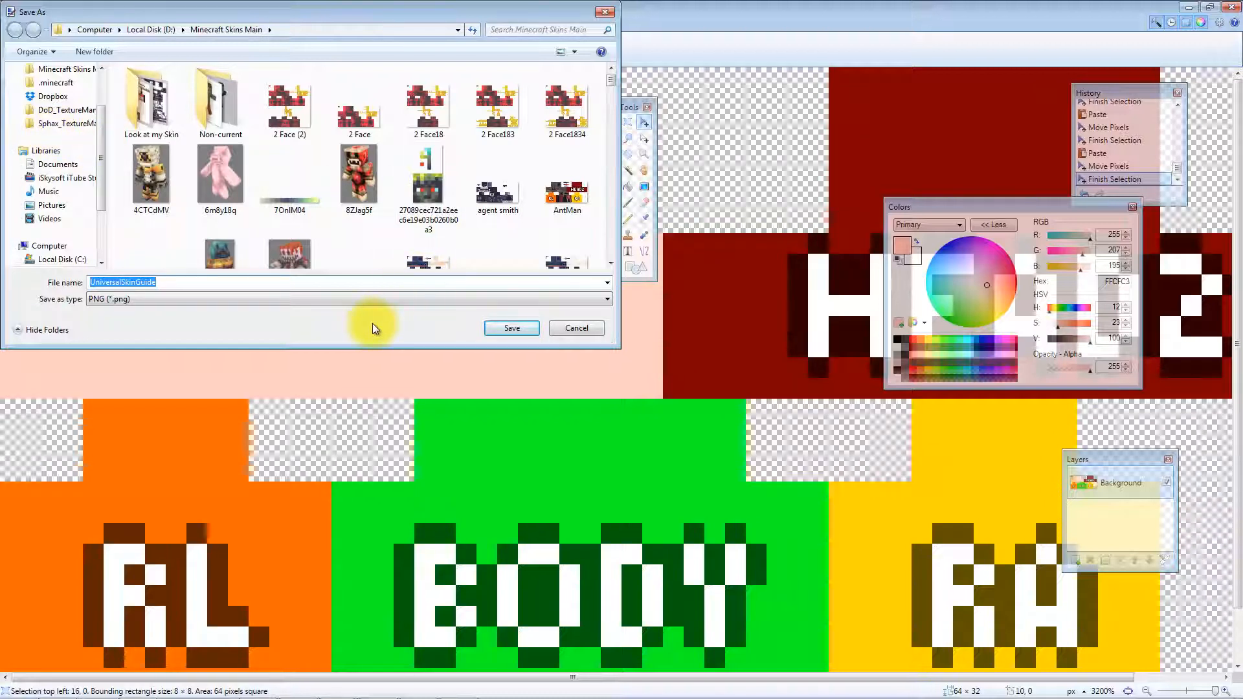
{"action": "type", "text": "test"}
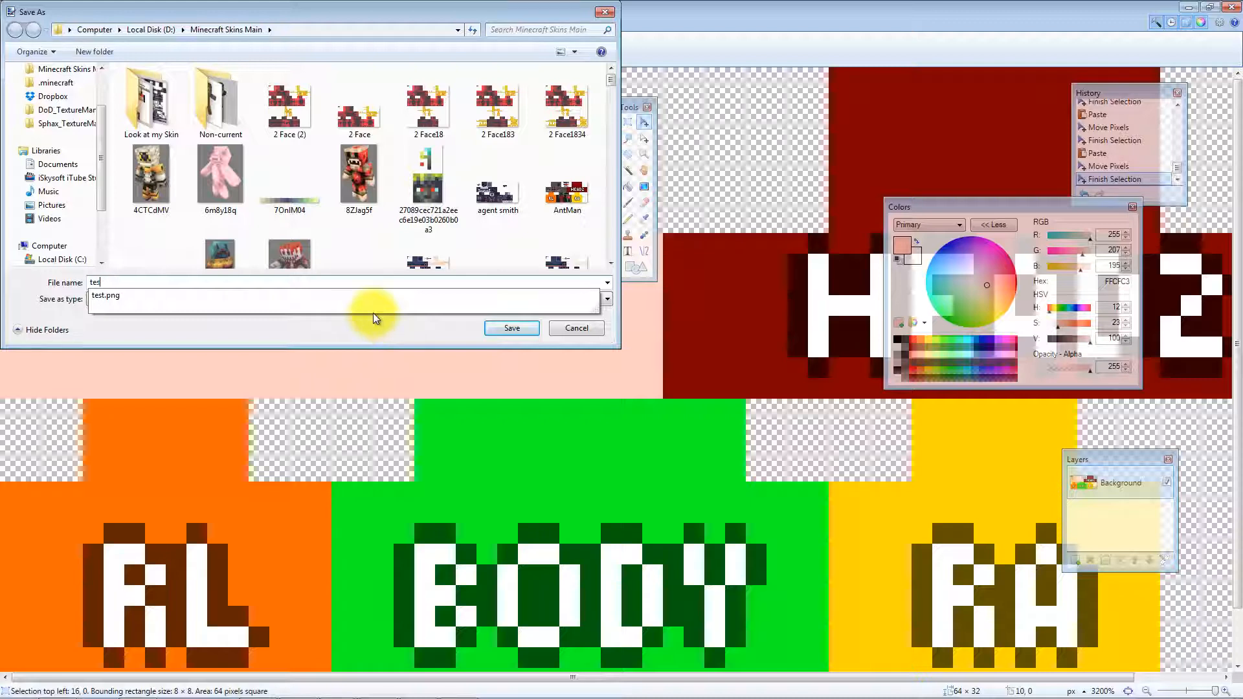
{"action": "key", "text": "BackSpace"}
{"action": "key", "text": "BackSpace"}
{"action": "key", "text": "BackSpace"}
{"action": "key", "text": "BackSpace"}
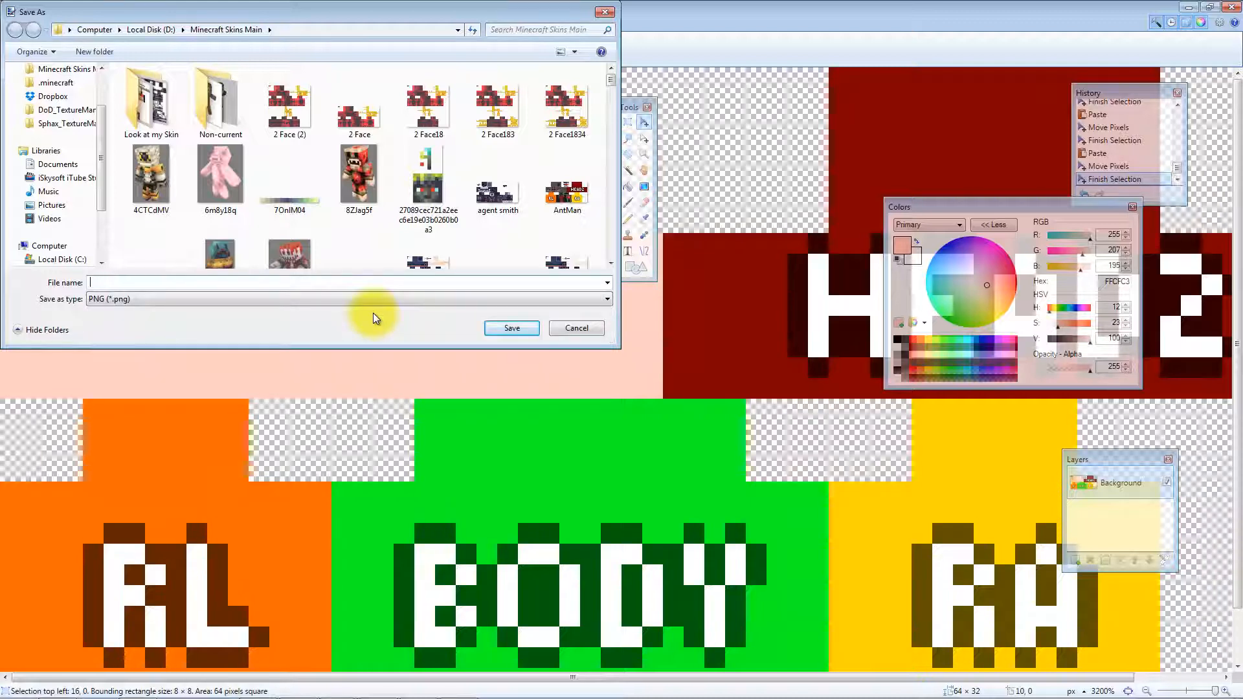
Save the image as myfirstskin in PNG format with the auto-detect bit depth
{"action": "type", "text": "m"}
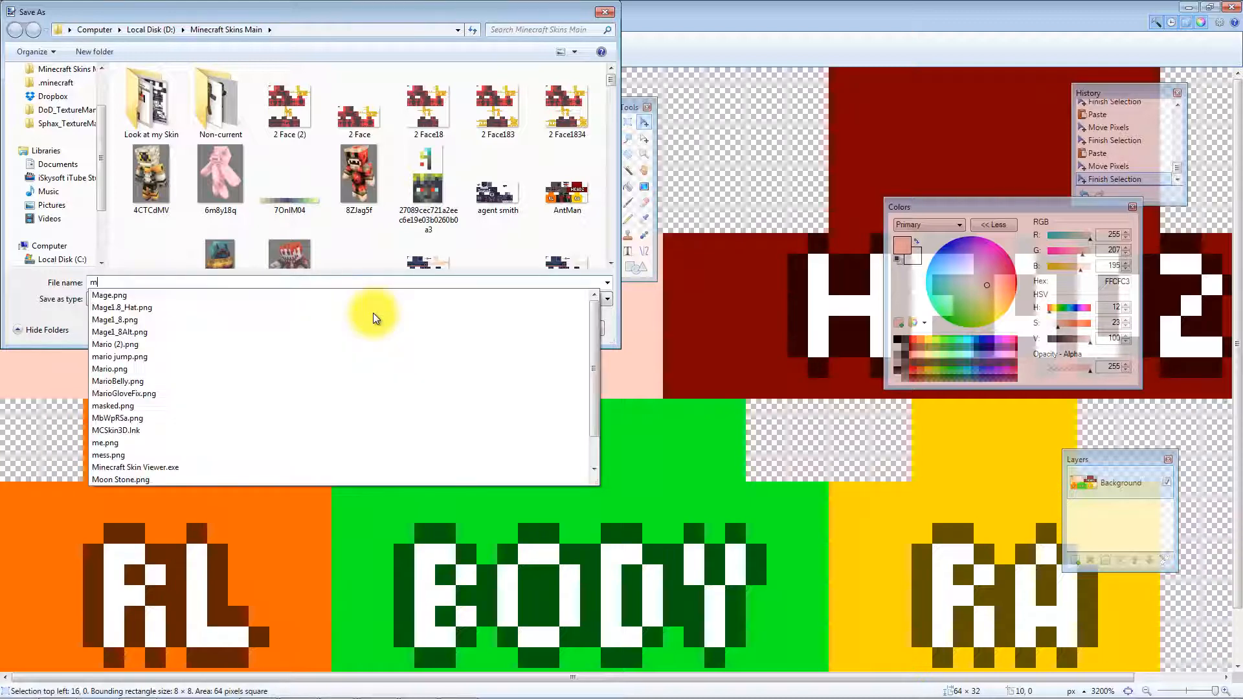
{"action": "type", "text": "yfirstskin"}
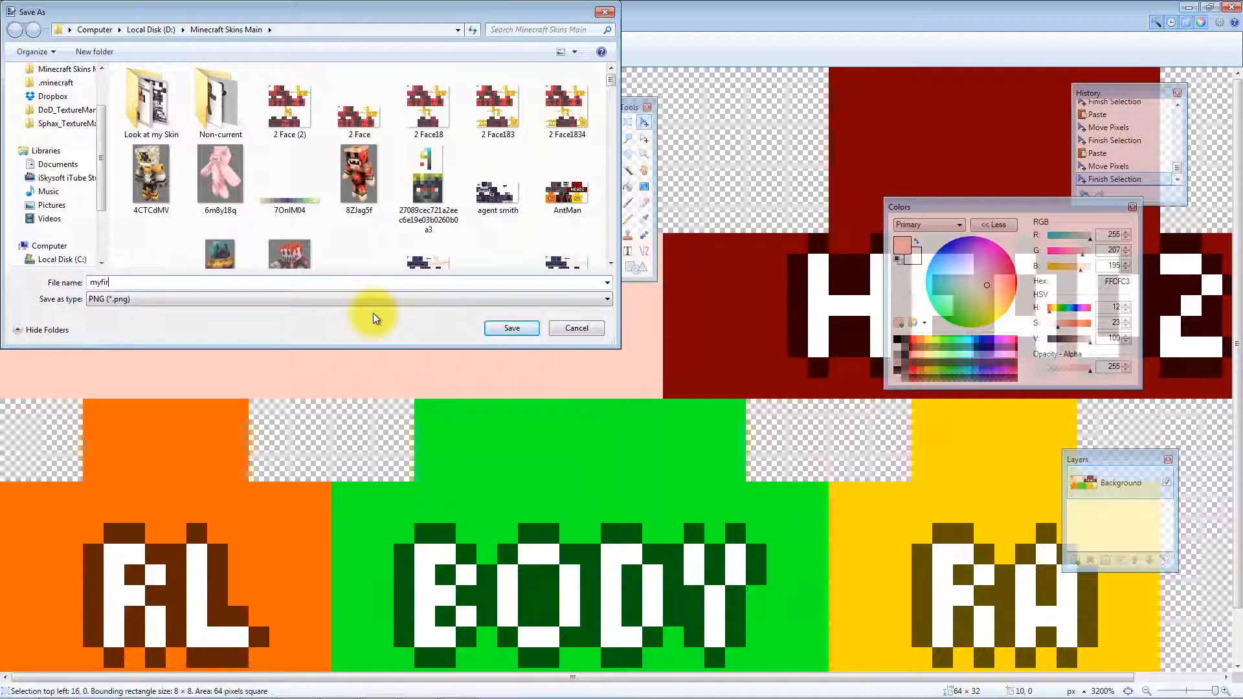
{"action": "left_click", "coordinate": [512, 328]}
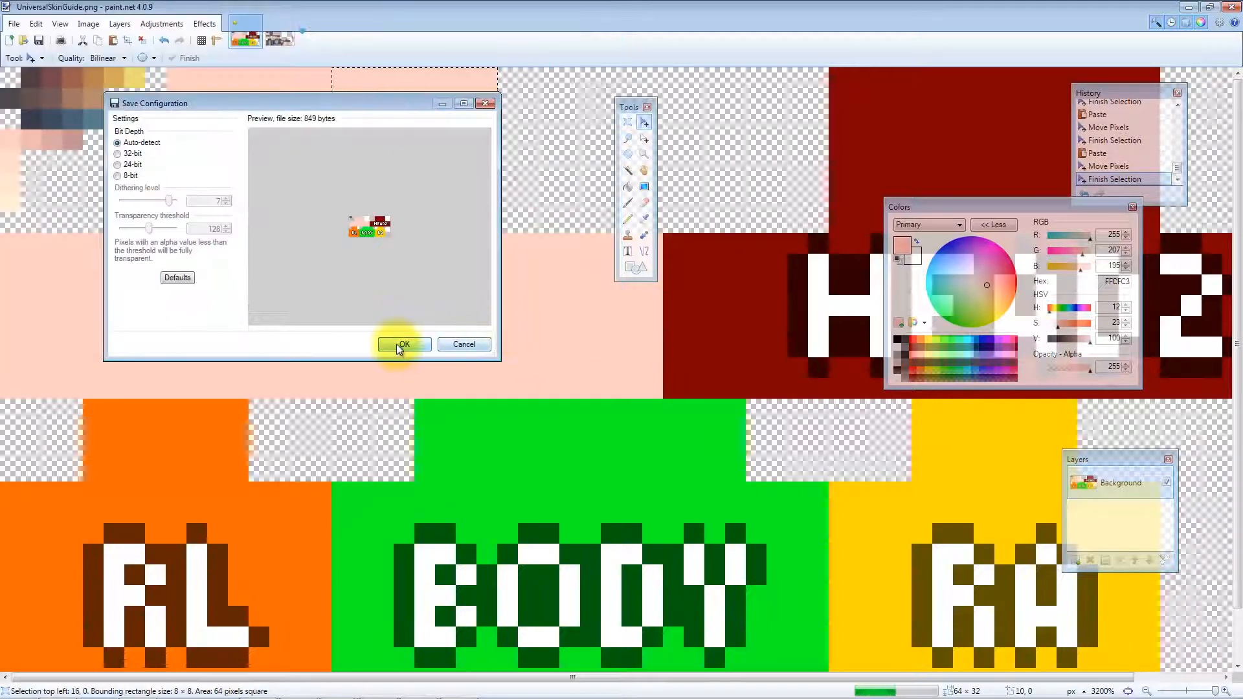
{"action": "left_click", "coordinate": [396, 344]}
Select the 8 × 8 front face square of the head with Rectangle Select
{"action": "left_click", "coordinate": [382, 391]}
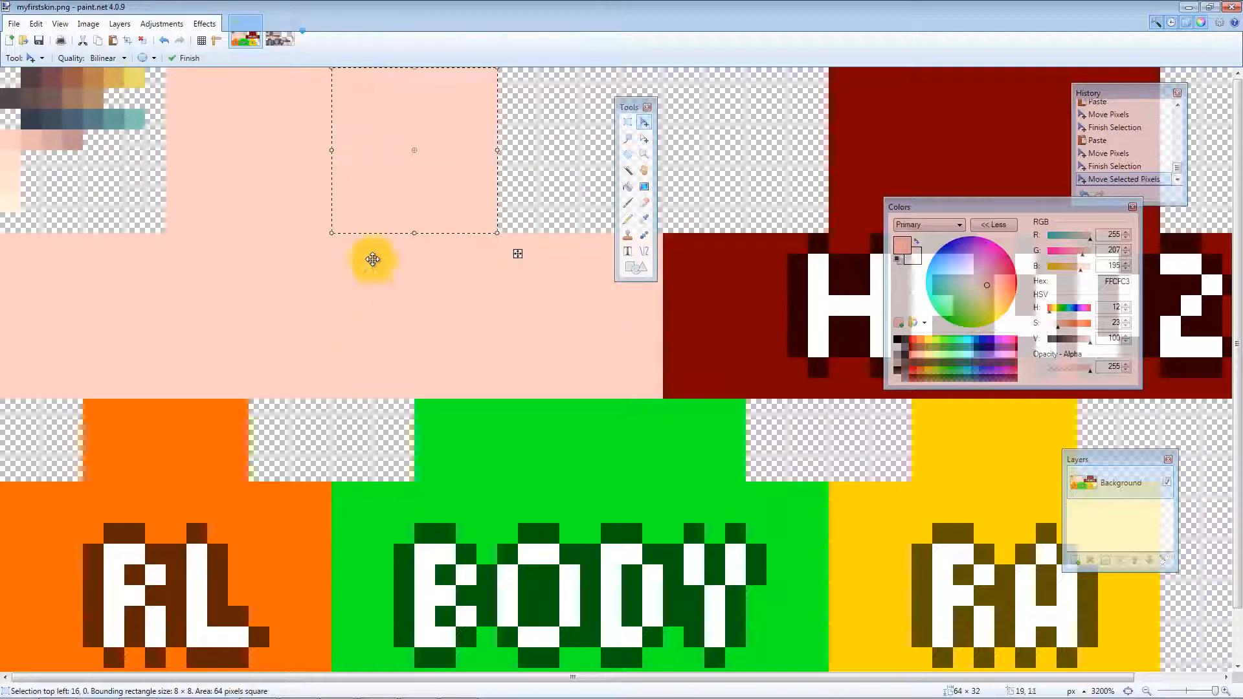
{"action": "left_click", "coordinate": [627, 122]}
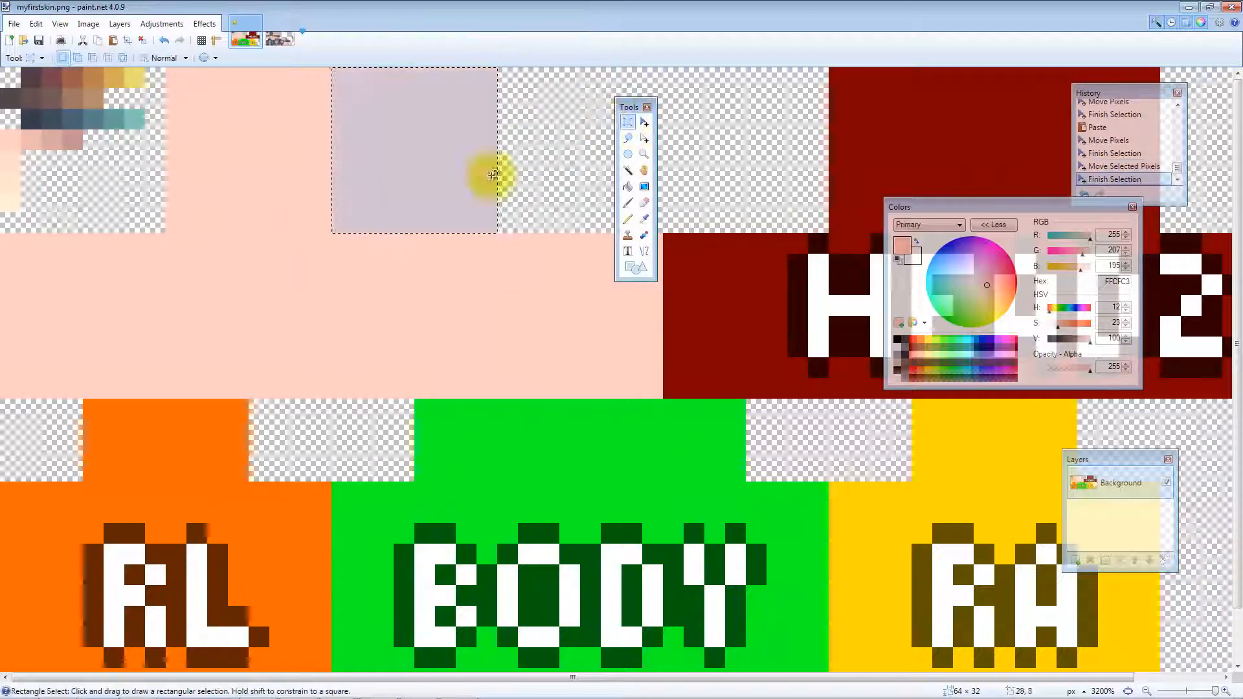
{"action": "left_click_drag", "start_coordinate": [170, 237], "coordinate": [320, 389]}
Load myfirstskin.png into Minecraft Skin Viewer, turn the model to inspect the head, and return to paint.net
{"action": "left_click_drag", "start_coordinate": [1242, 104], "coordinate": [516, 88]}
{"action": "left_click", "coordinate": [622, 438]}
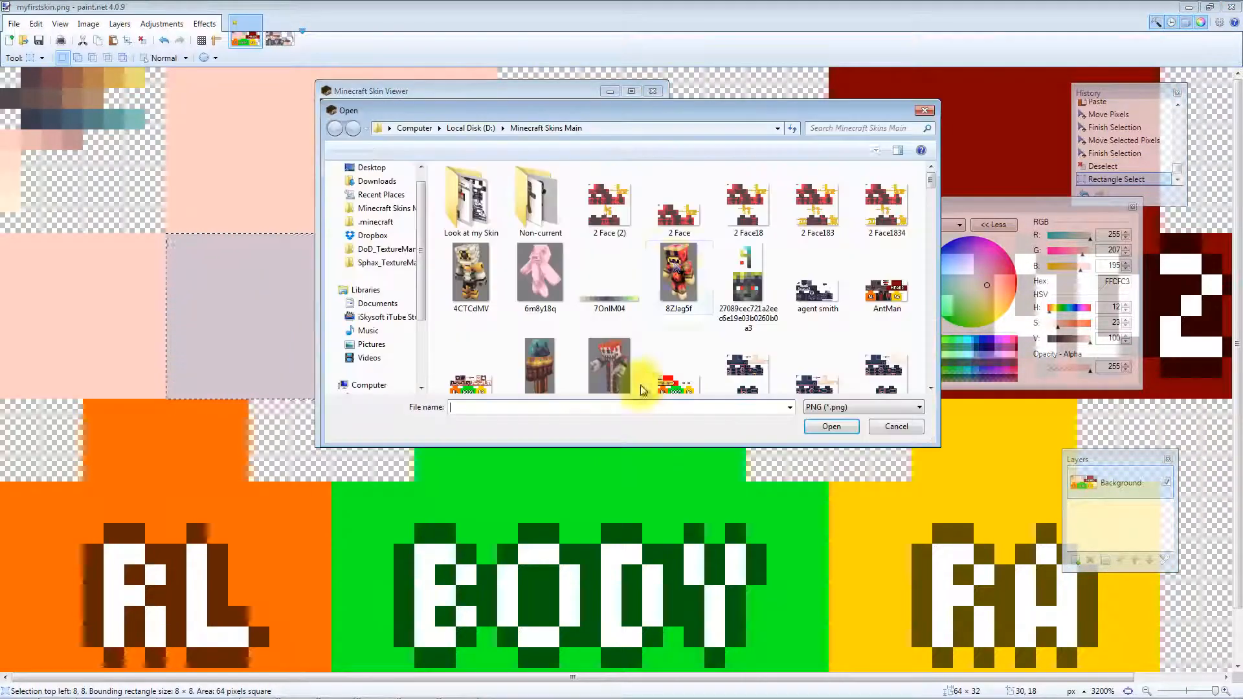
{"action": "left_click", "coordinate": [848, 263]}
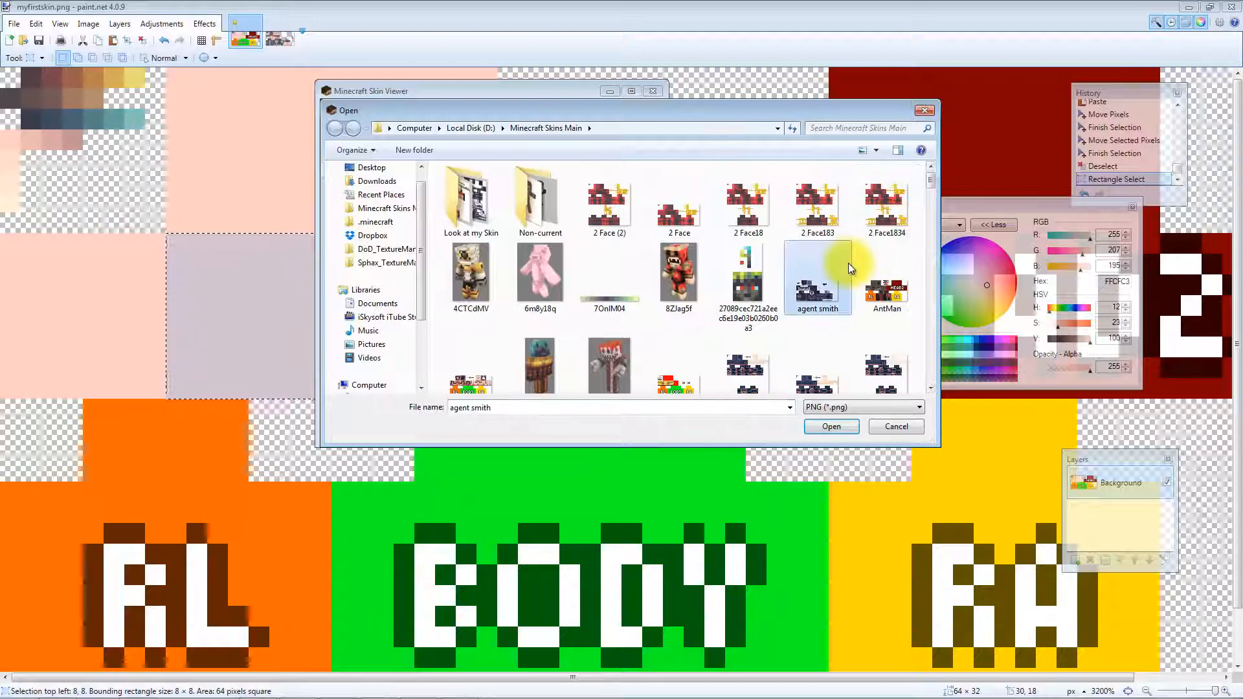
{"action": "type", "text": "myfirstskin"}
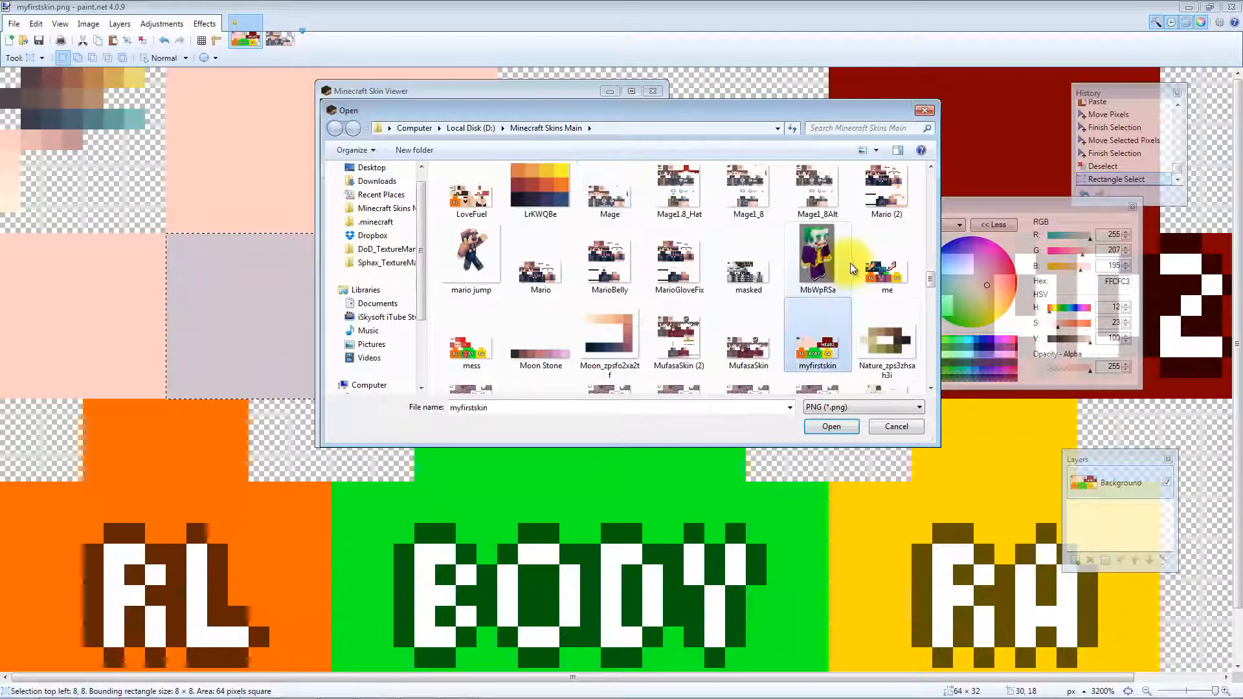
{"action": "left_click", "coordinate": [834, 425]}
{"action": "mouse_move", "coordinate": [590, 306]}
{"action": "left_mouse_down"}
{"action": "mouse_move", "coordinate": [441, 297]}
{"action": "mouse_move", "coordinate": [594, 292]}
{"action": "left_mouse_up"}
{"action": "left_click", "coordinate": [621, 6]}
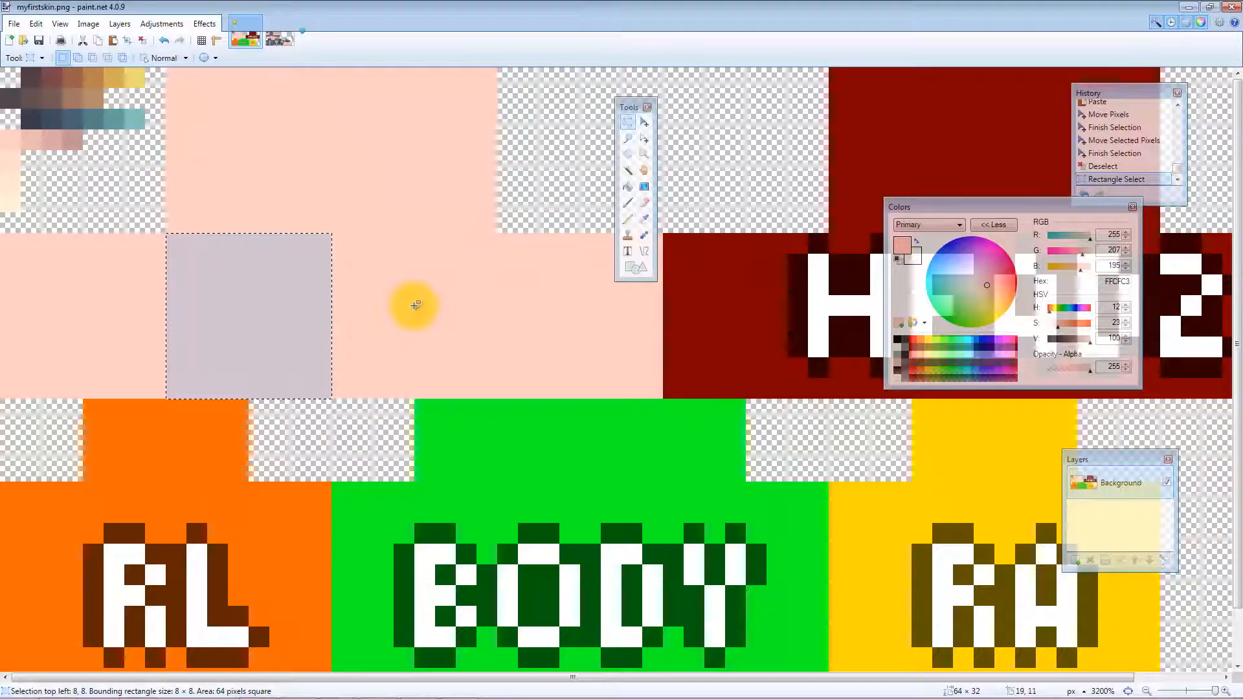
Sample the cream FFF1D9 from the palette and draw two eyes, each 2 pixels wide, on the face with the Pencil
{"action": "key", "text": "k"}
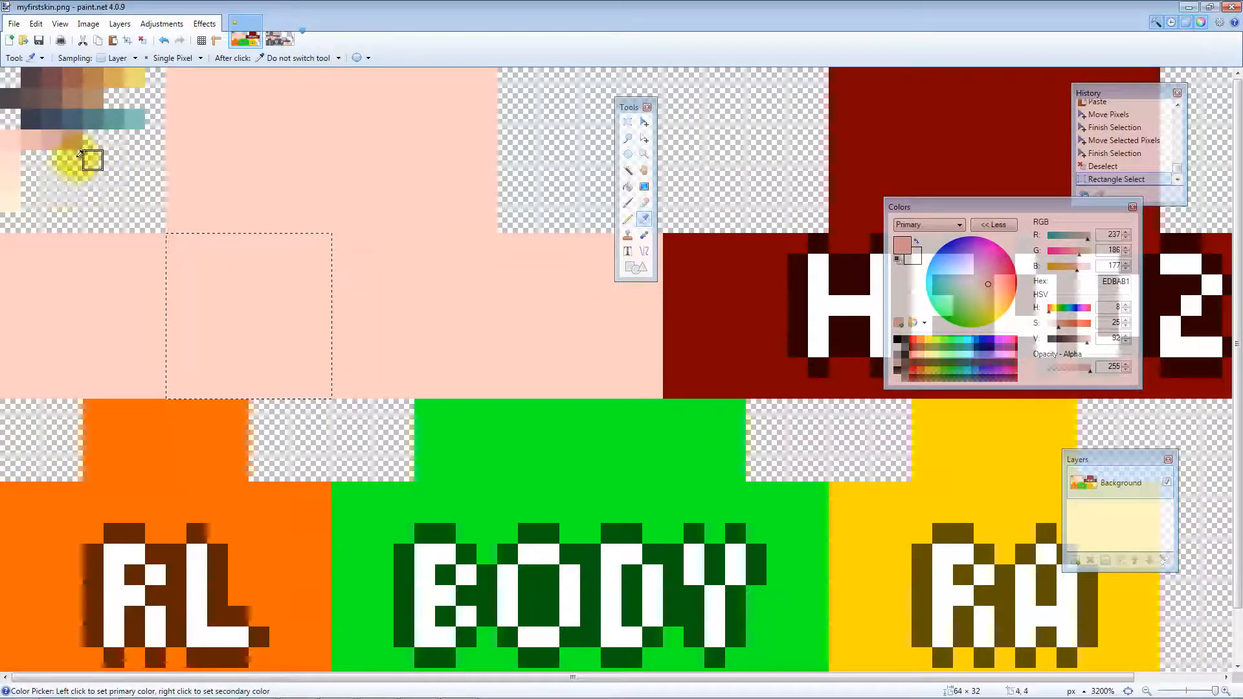
{"action": "left_click", "coordinate": [13, 195]}
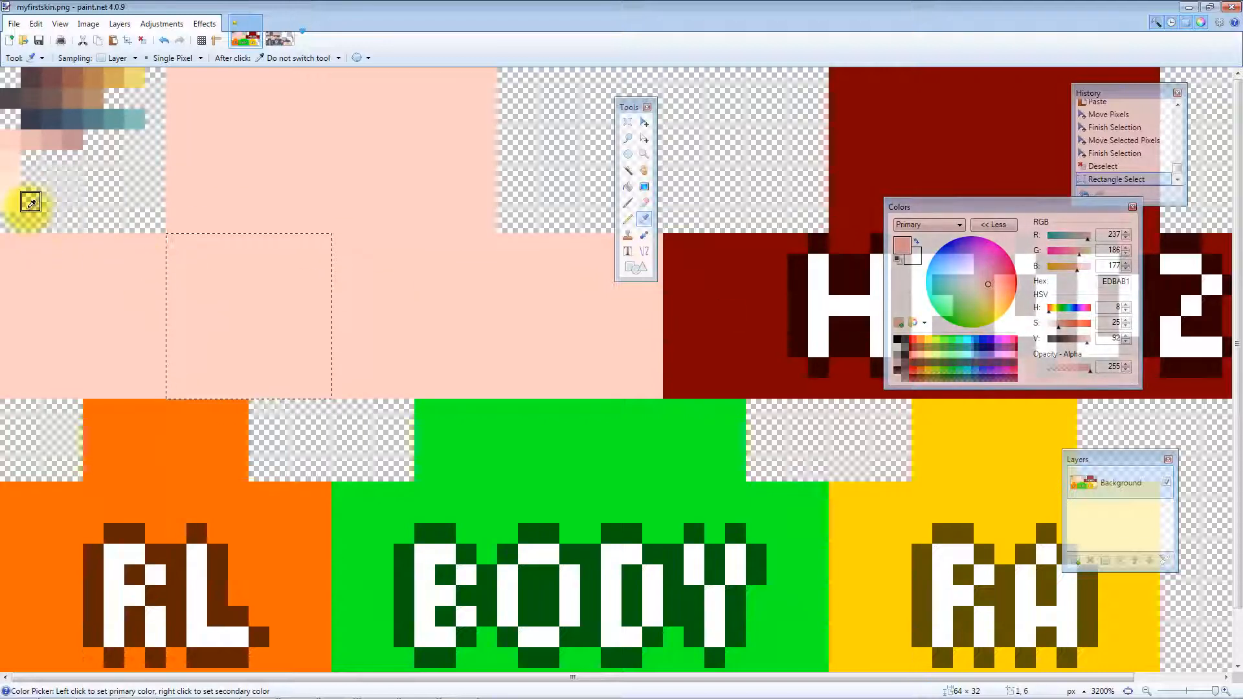
{"action": "key", "text": "p"}
{"action": "mouse_move", "coordinate": [208, 297]}
{"action": "left_mouse_down"}
{"action": "mouse_move", "coordinate": [235, 296]}
{"action": "mouse_move", "coordinate": [207, 296]}
{"action": "mouse_move", "coordinate": [216, 287]}
{"action": "mouse_move", "coordinate": [207, 304]}
{"action": "mouse_move", "coordinate": [226, 308]}
{"action": "mouse_move", "coordinate": [311, 305]}
{"action": "left_mouse_up"}
{"action": "key", "text": "ctrl+z"}
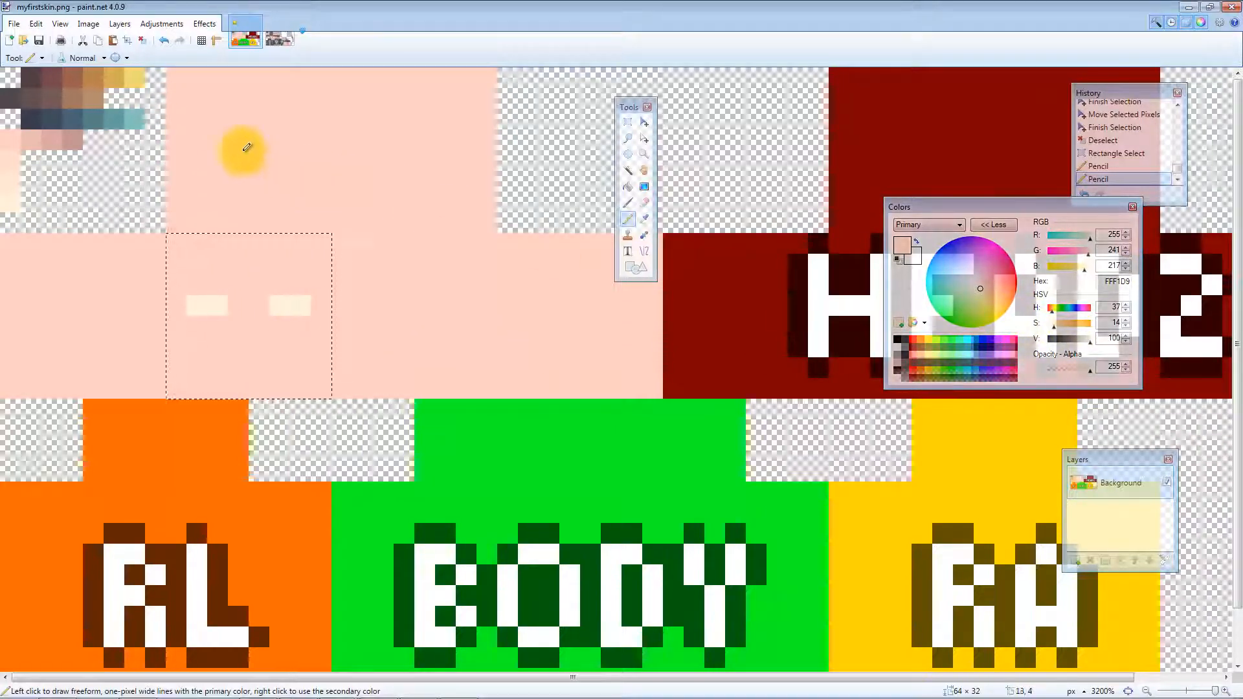
Sample the dark 50474A from the palette and paint the inner pixel of each eye as a pupil
{"action": "key", "text": "k"}
{"action": "left_click", "coordinate": [2, 99]}
{"action": "key", "text": "p"}
{"action": "left_click", "coordinate": [217, 305]}
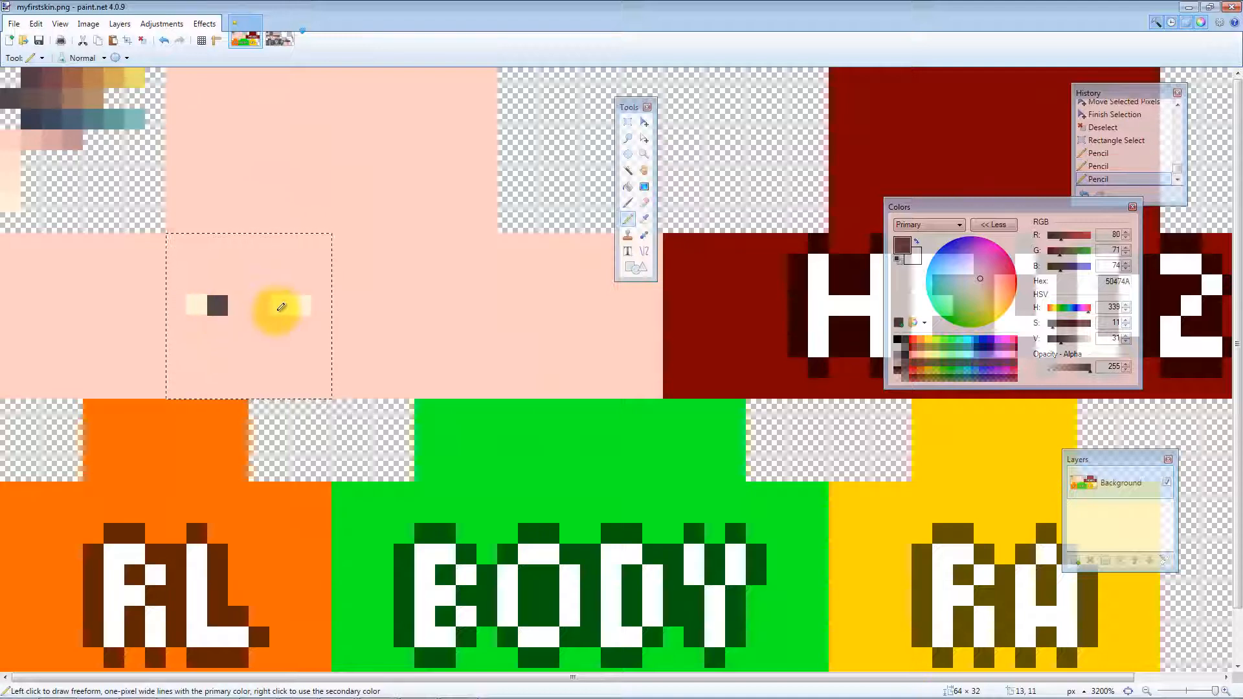
{"action": "left_click", "coordinate": [280, 305]}
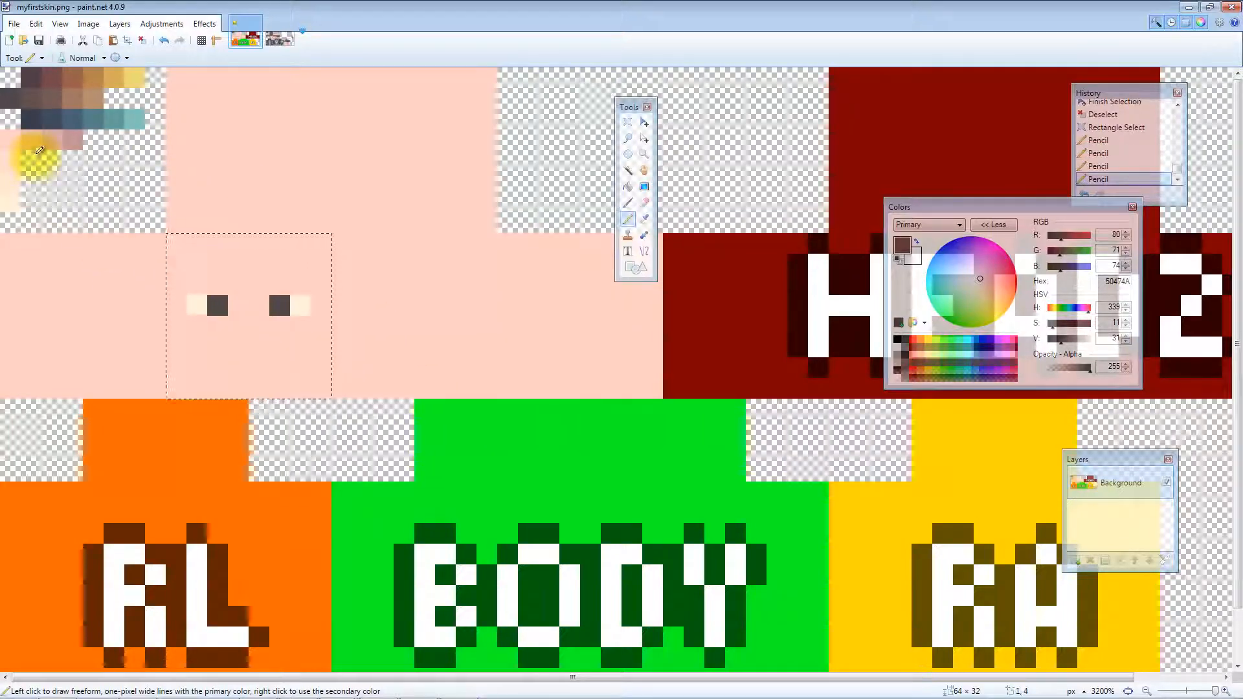
Sample the pink D9A9A7 from the palette and draw a centered mouth 2 pixels wide below the eyes
{"action": "key", "text": "k"}
{"action": "left_click", "coordinate": [51, 137]}
{"action": "left_click", "coordinate": [280, 367]}
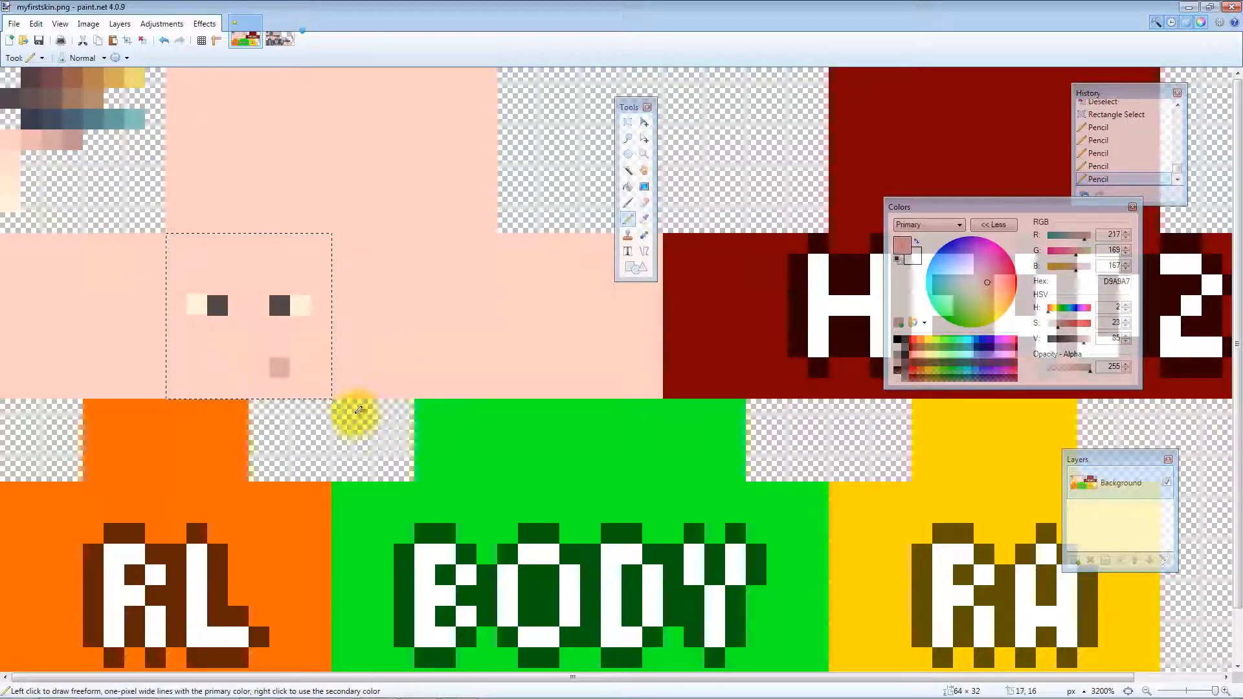
{"action": "key", "text": "ctrl+z"}
{"action": "left_click", "coordinate": [260, 368]}
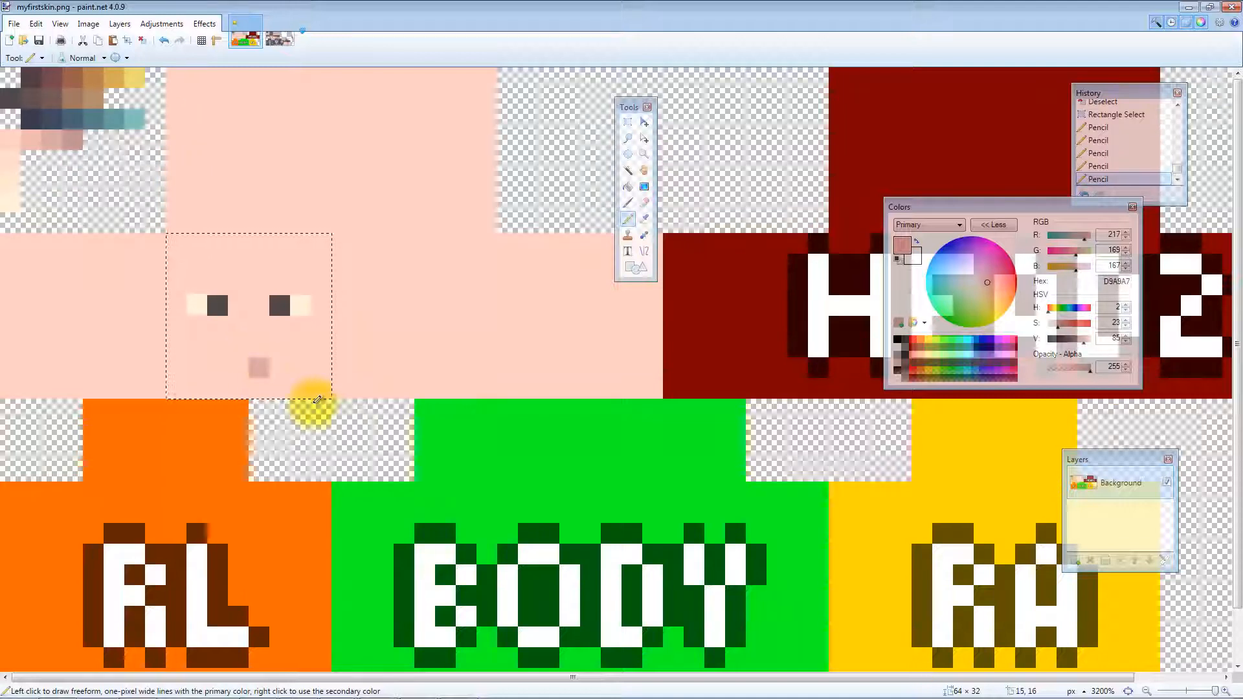
{"action": "left_click", "coordinate": [231, 369]}
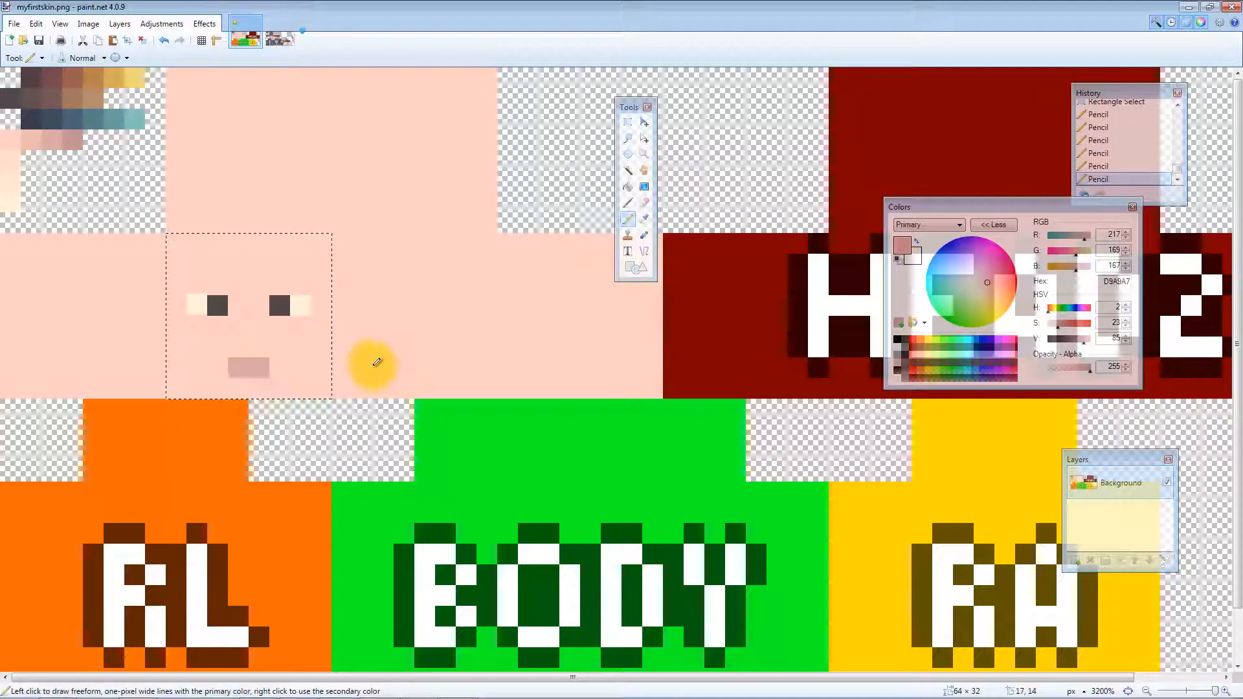
Save the skin, check the painted face on the model in Minecraft Skin Viewer, and return to paint.net
{"action": "key", "text": "k"}
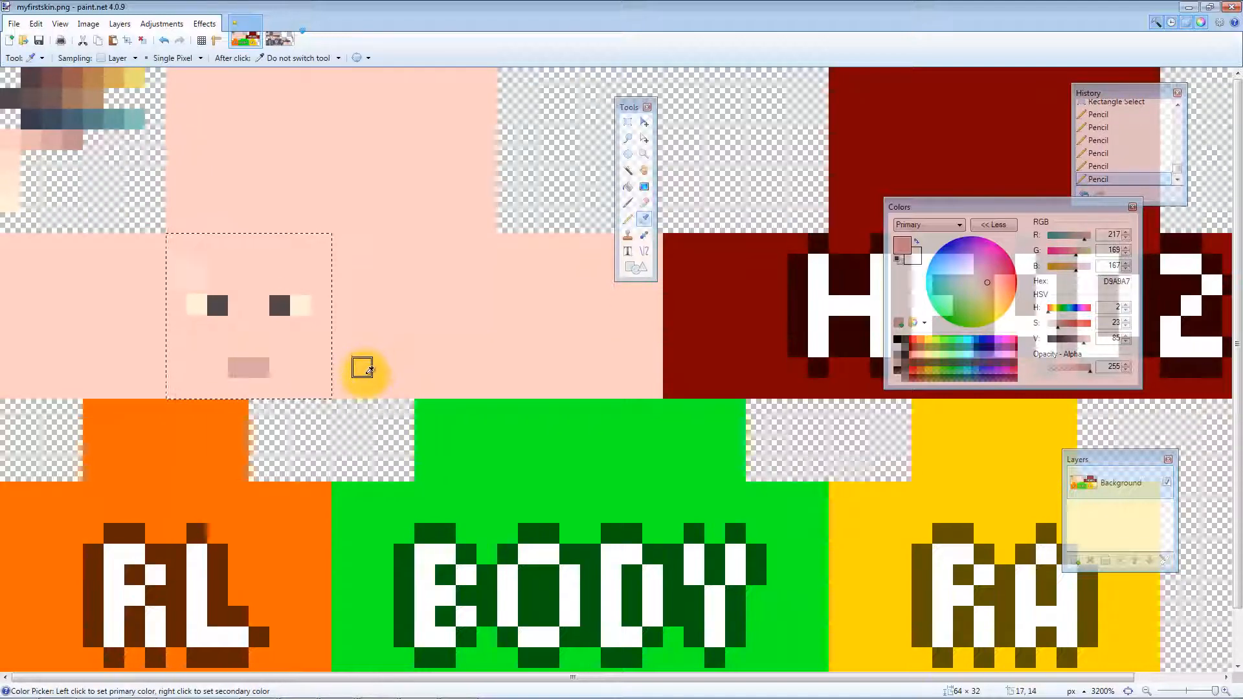
{"action": "key", "text": "ctrl+s"}
{"action": "mouse_move", "coordinate": [446, 684]}
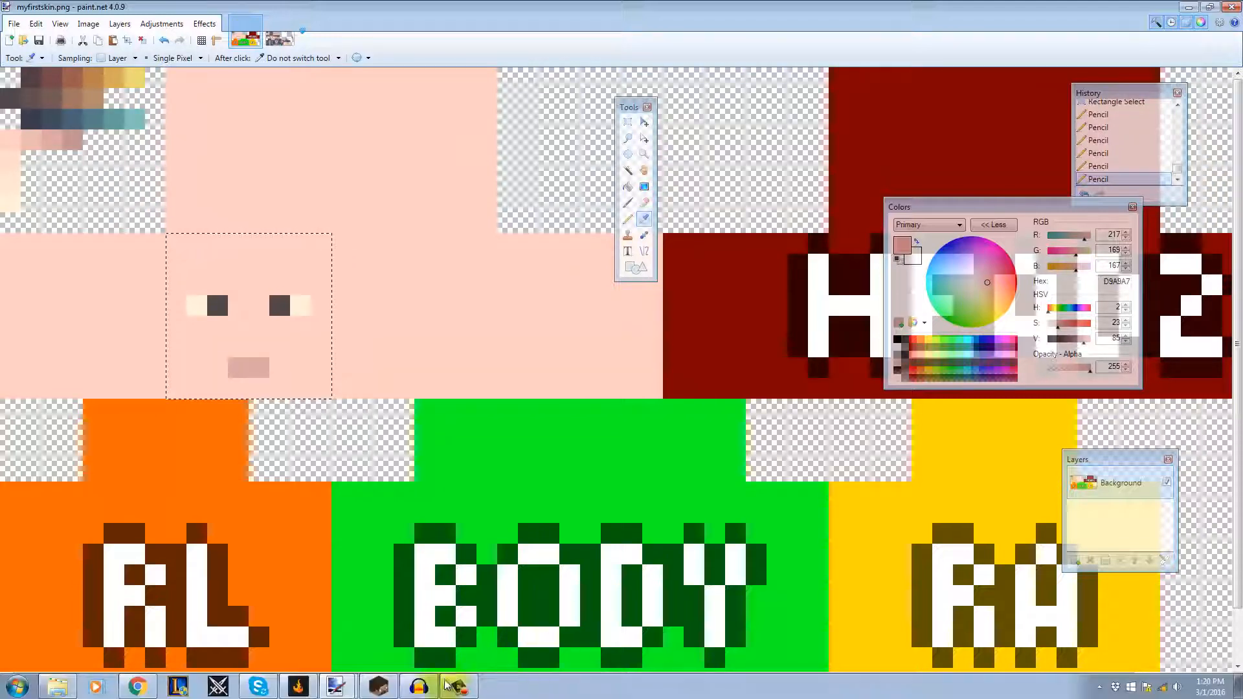
{"action": "left_click", "coordinate": [378, 686]}
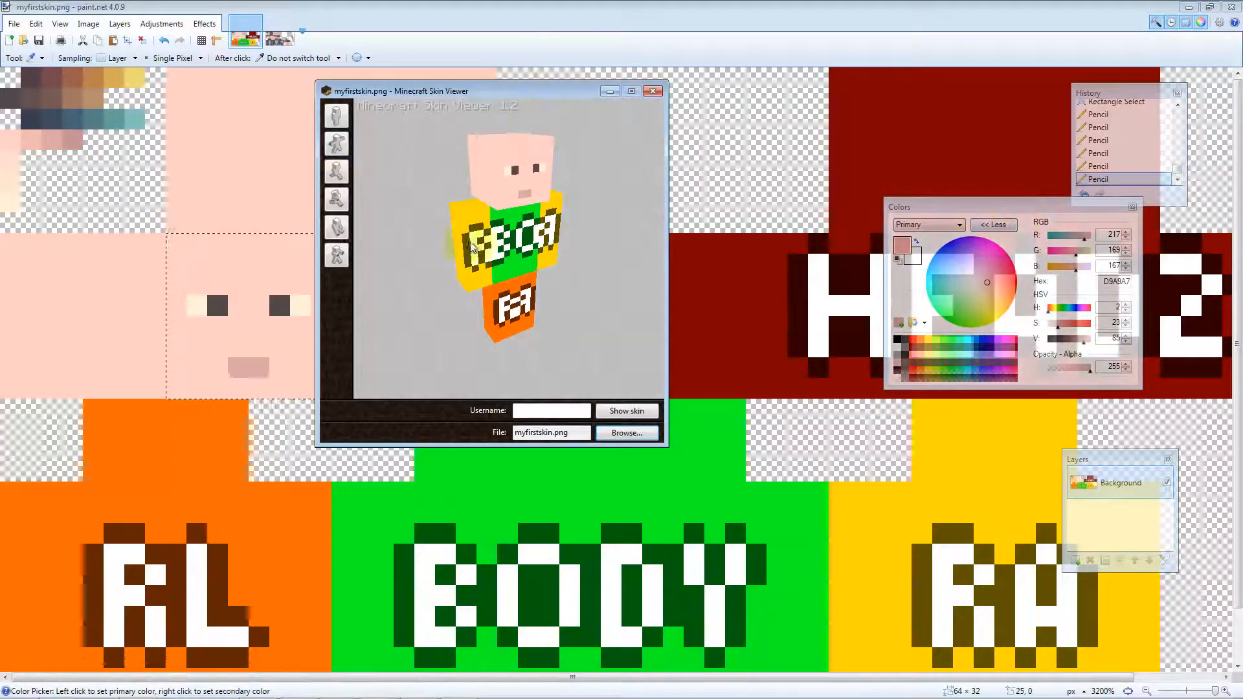
{"action": "mouse_move", "coordinate": [579, 293]}
{"action": "left_mouse_down"}
{"action": "mouse_move", "coordinate": [511, 296]}
{"action": "mouse_move", "coordinate": [602, 297]}
{"action": "mouse_move", "coordinate": [538, 297]}
{"action": "mouse_move", "coordinate": [574, 301]}
{"action": "left_mouse_up"}
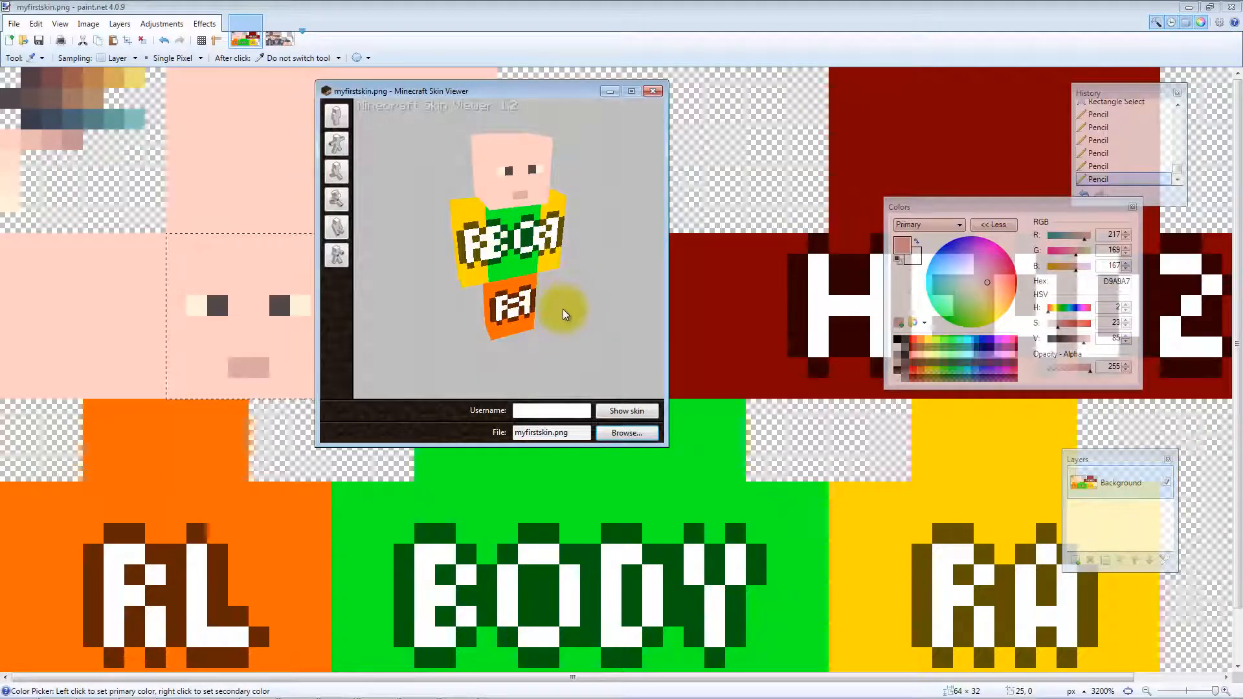
{"action": "left_click", "coordinate": [477, 22]}
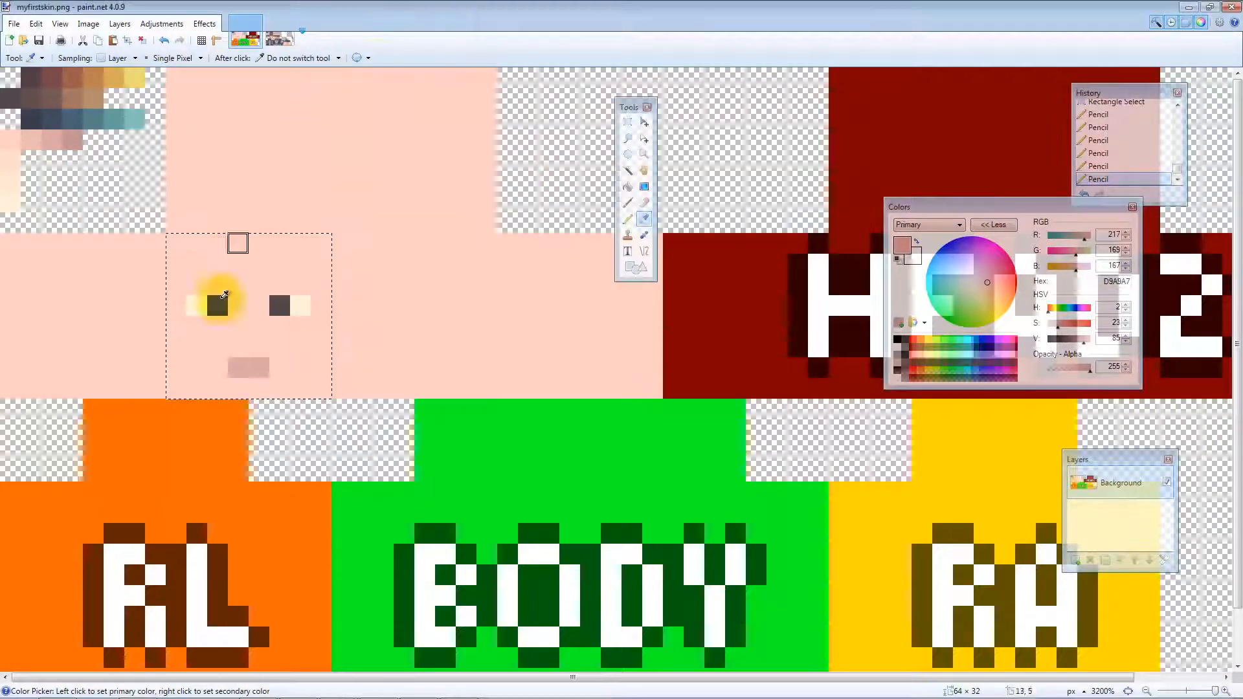
Sample the brown 745956 from the palette and pencil a hair fringe along the forehead and down both upper sides of the face
{"action": "left_click", "coordinate": [250, 257]}
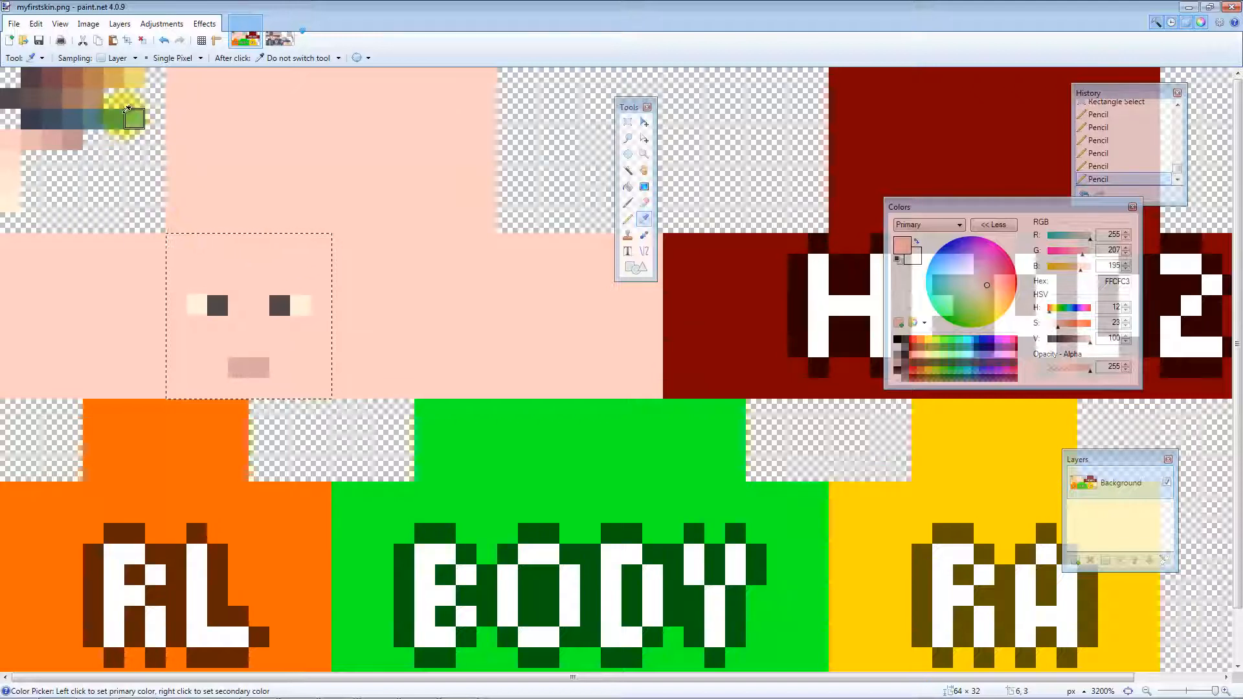
{"action": "left_click", "coordinate": [52, 99]}
{"action": "key", "text": "p"}
{"action": "mouse_move", "coordinate": [219, 248]}
{"action": "left_mouse_down"}
{"action": "mouse_move", "coordinate": [270, 247]}
{"action": "mouse_move", "coordinate": [305, 261]}
{"action": "mouse_move", "coordinate": [240, 245]}
{"action": "mouse_move", "coordinate": [305, 264]}
{"action": "mouse_move", "coordinate": [320, 234]}
{"action": "left_mouse_up"}
{"action": "left_click_drag", "start_coordinate": [240, 239], "coordinate": [170, 254]}
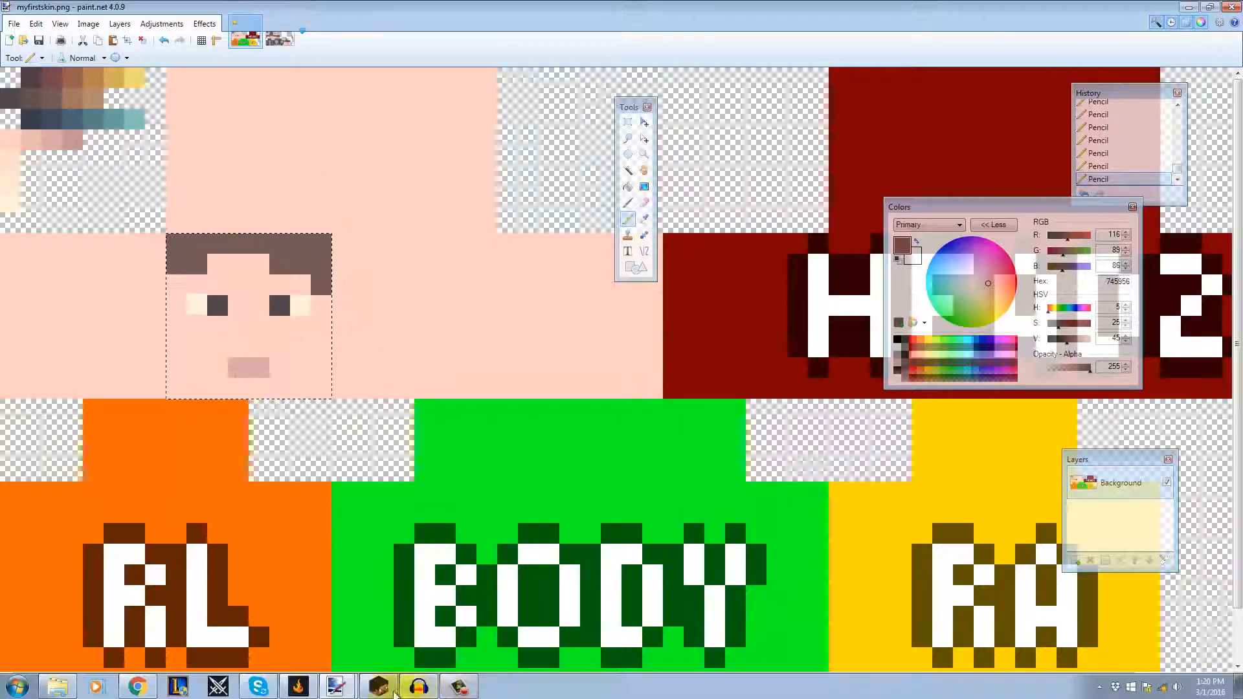
Switch to Minecraft Skin Viewer, check the hair fringe on the rotated model, and move the viewer window out of the way
{"action": "left_click", "coordinate": [381, 686]}
{"action": "left_click_drag", "start_coordinate": [534, 285], "coordinate": [570, 259]}
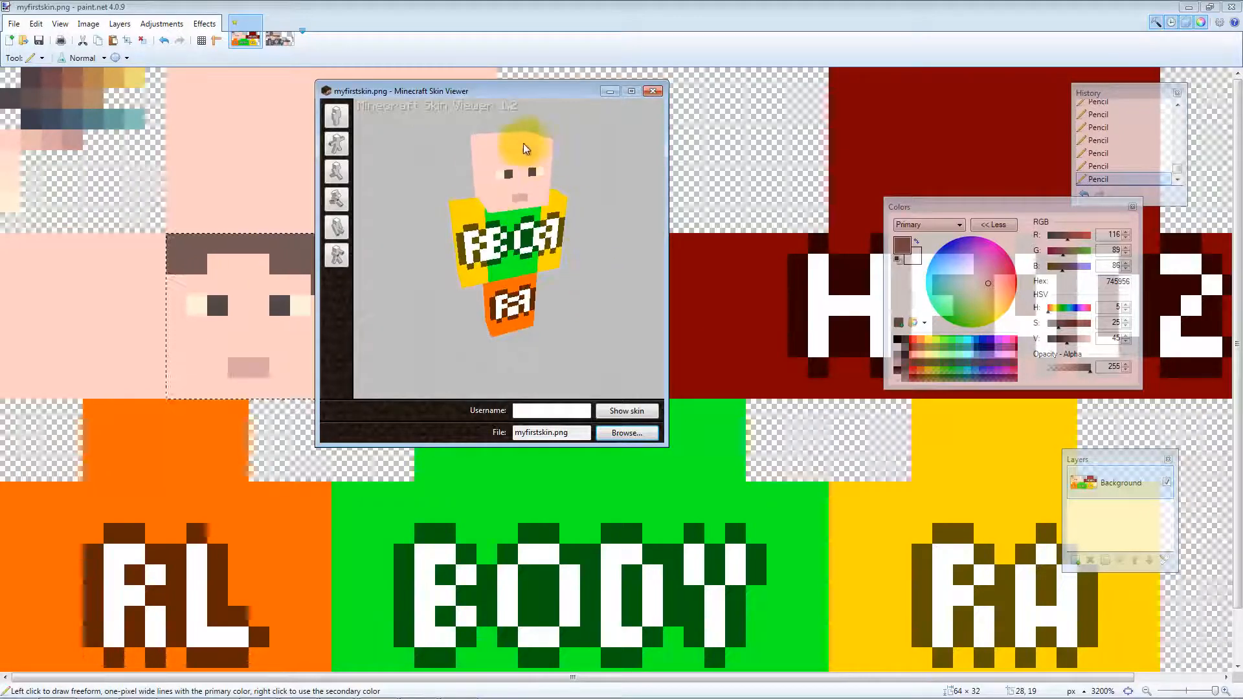
{"action": "left_click_drag", "start_coordinate": [494, 96], "coordinate": [1242, 132]}
{"action": "left_click", "coordinate": [562, 12]}
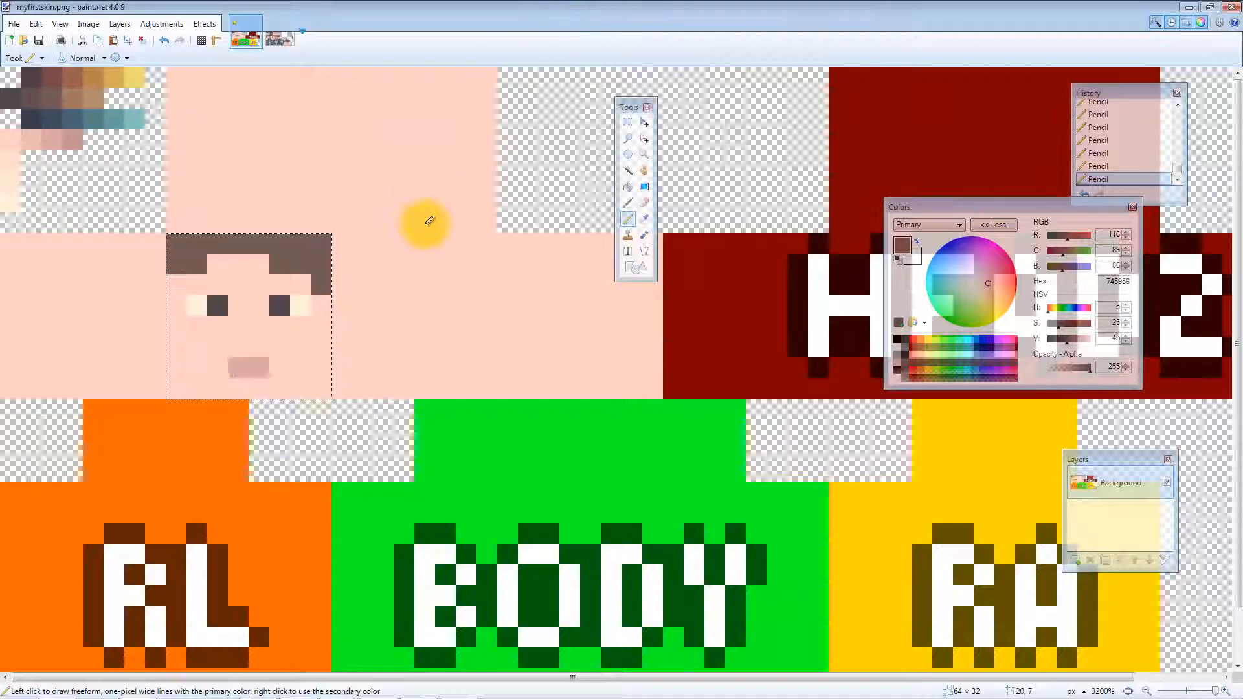
{"action": "left_click_drag", "start_coordinate": [1242, 134], "coordinate": [715, 145]}
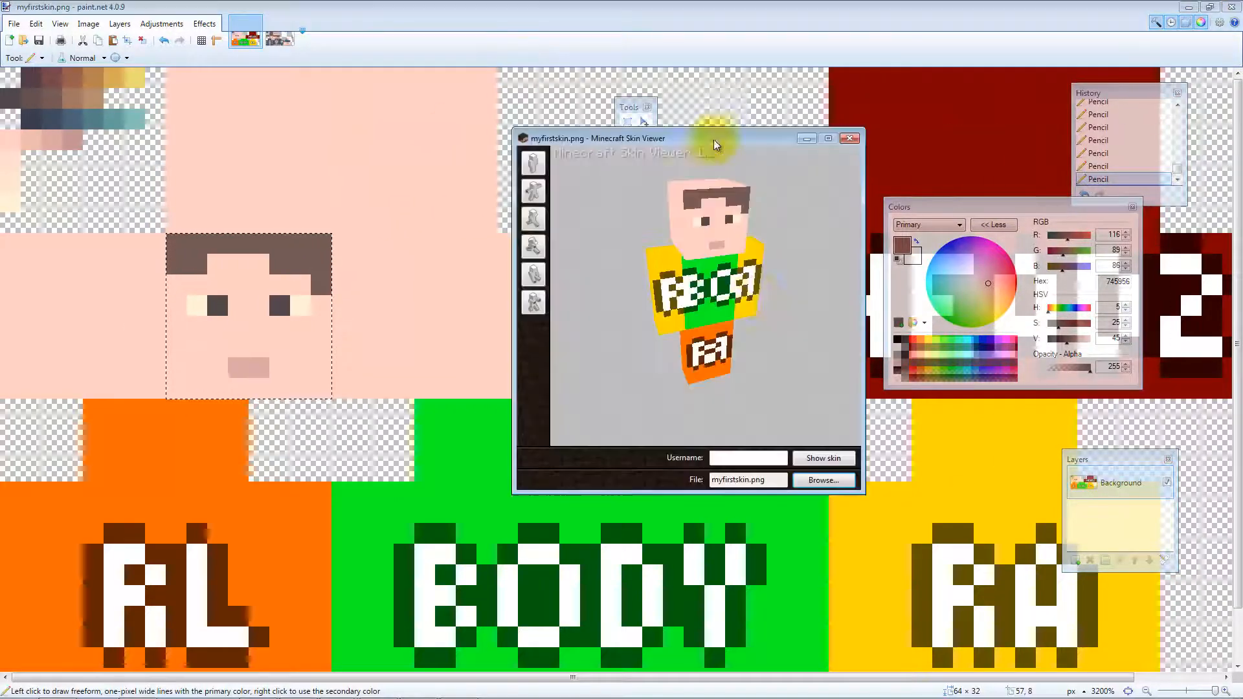
{"action": "mouse_move", "coordinate": [807, 357]}
{"action": "left_mouse_down"}
{"action": "mouse_move", "coordinate": [735, 369]}
{"action": "mouse_move", "coordinate": [805, 349]}
{"action": "mouse_move", "coordinate": [768, 363]}
{"action": "mouse_move", "coordinate": [788, 350]}
{"action": "left_mouse_up"}
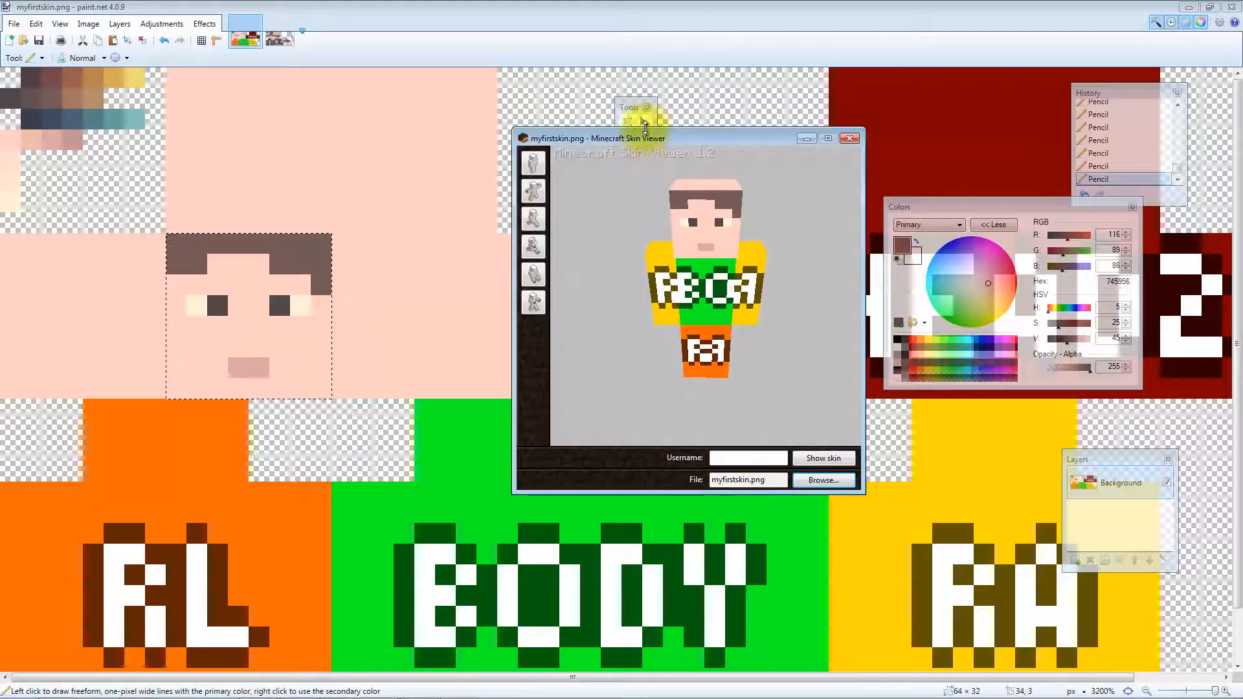
{"action": "left_click_drag", "start_coordinate": [682, 140], "coordinate": [1242, 145]}
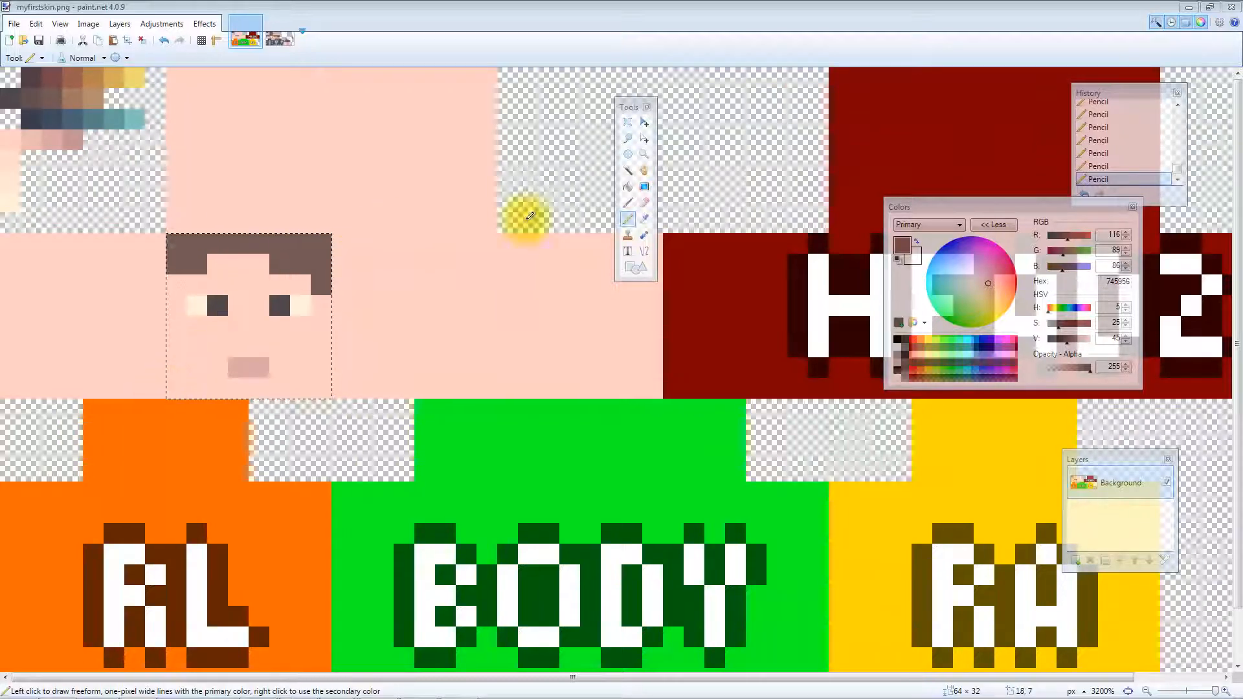
Select the 8 × 8 pixel side of the head at 0, 8 and pencil brown hair over it, tapering toward the face
{"action": "left_click", "coordinate": [628, 125]}
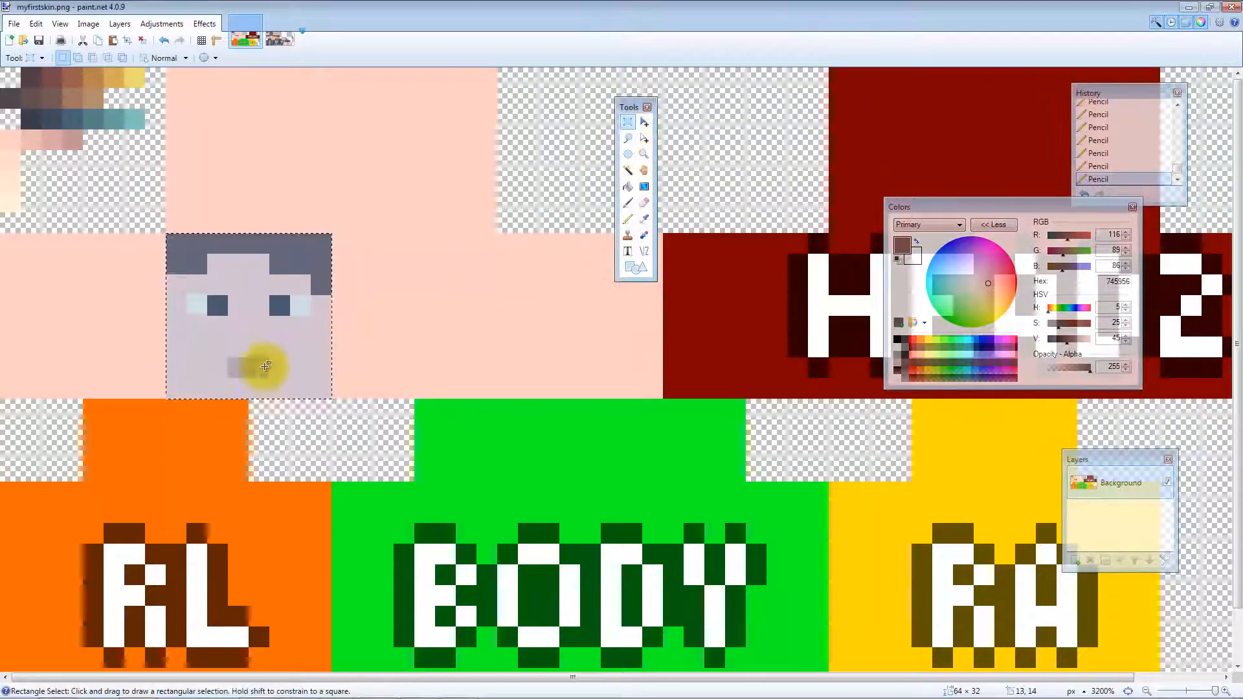
{"action": "left_click_drag", "start_coordinate": [165, 388], "coordinate": [4, 244]}
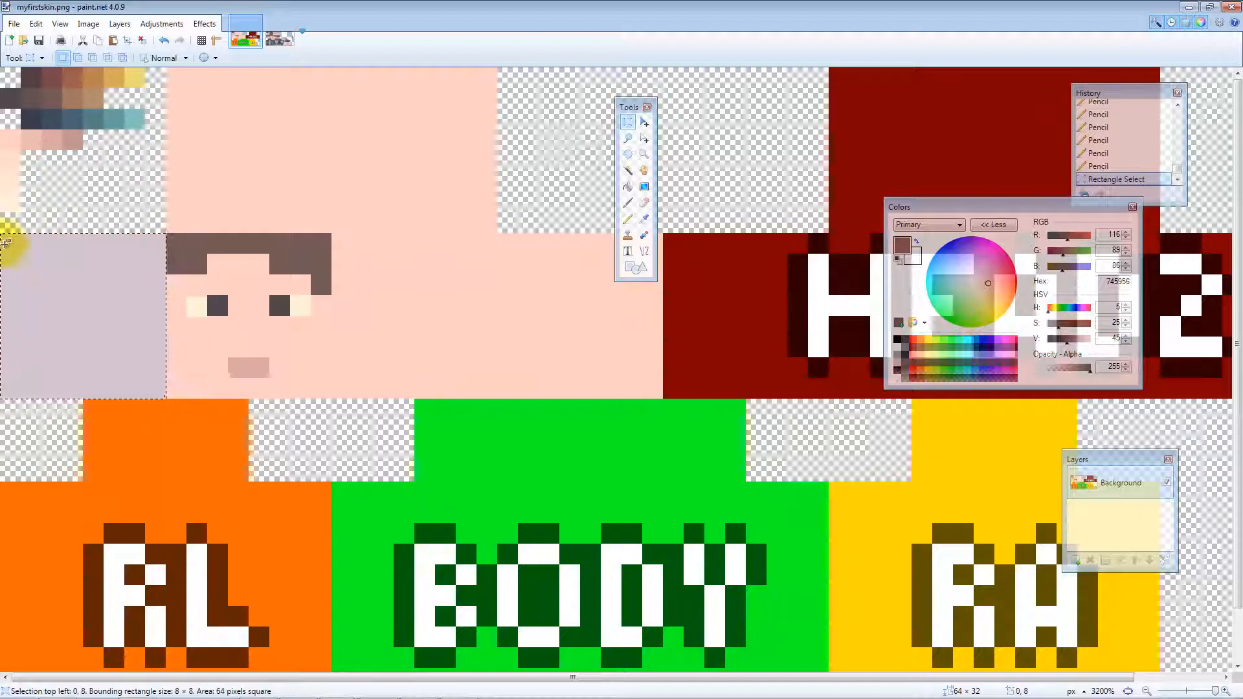
{"action": "key", "text": "k"}
{"action": "key", "text": "p"}
{"action": "mouse_move", "coordinate": [158, 264]}
{"action": "left_mouse_down"}
{"action": "mouse_move", "coordinate": [93, 252]}
{"action": "mouse_move", "coordinate": [7, 307]}
{"action": "left_mouse_up"}
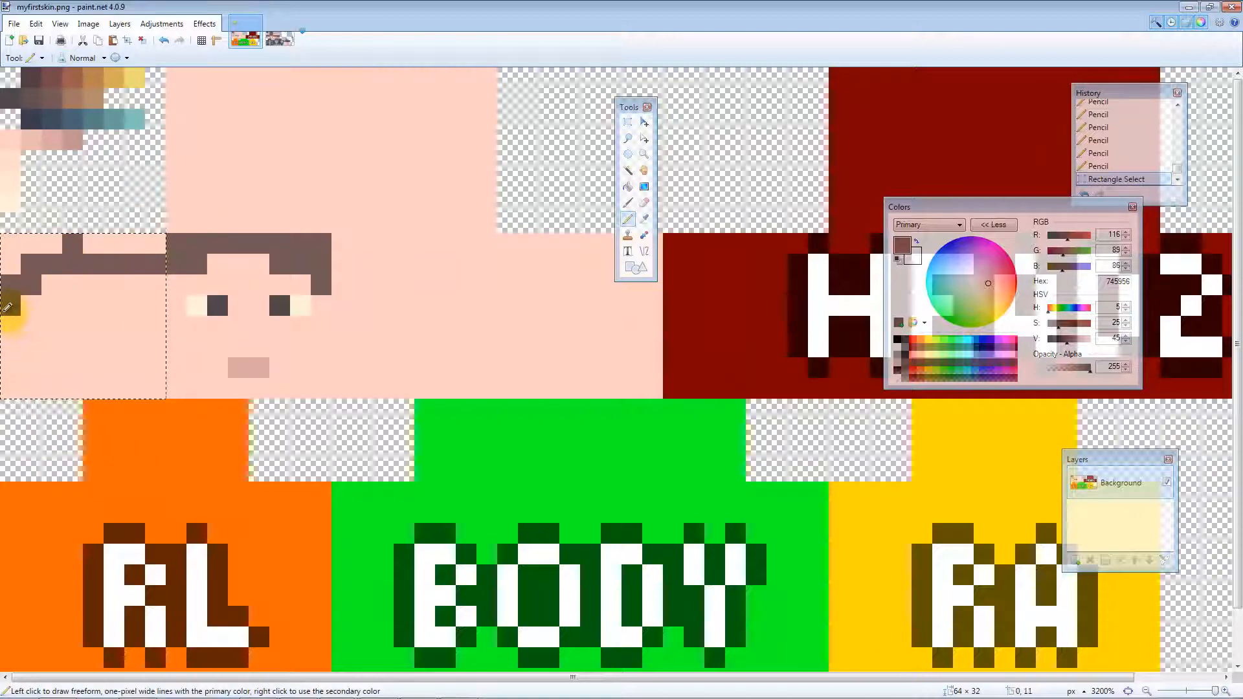
{"action": "left_click_drag", "start_coordinate": [98, 239], "coordinate": [42, 286]}
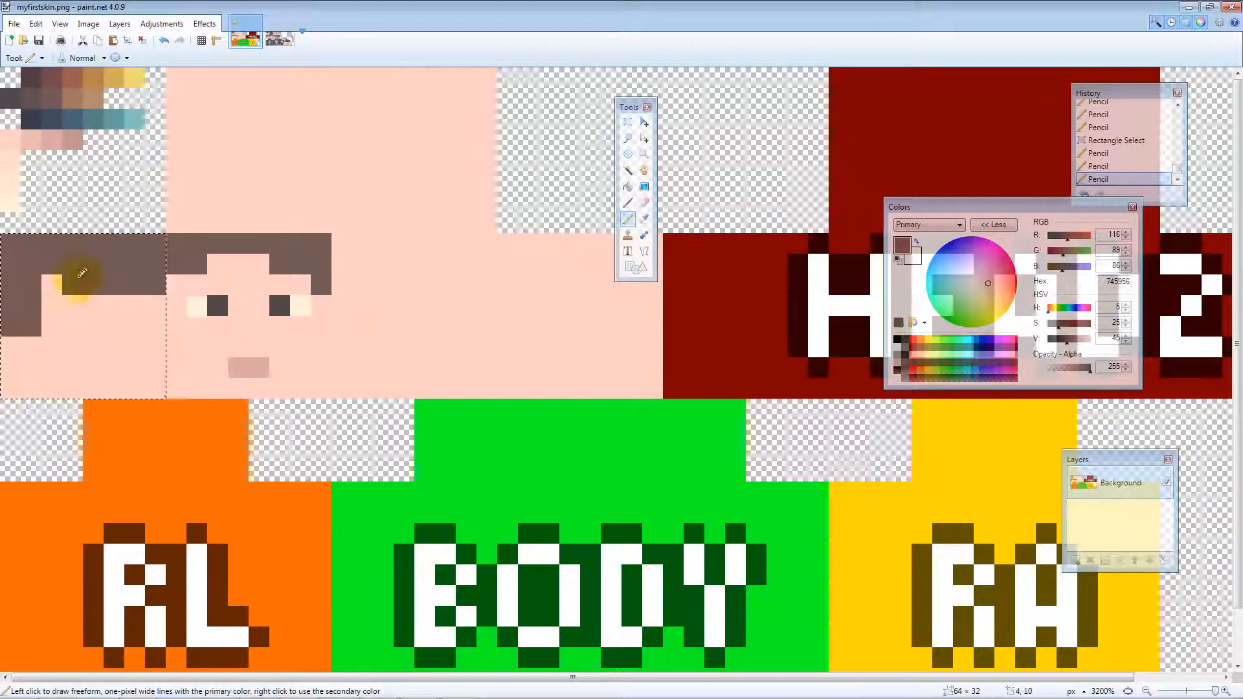
{"action": "mouse_move", "coordinate": [31, 342]}
{"action": "left_mouse_down"}
{"action": "mouse_move", "coordinate": [100, 307]}
{"action": "mouse_move", "coordinate": [109, 324]}
{"action": "mouse_move", "coordinate": [51, 319]}
{"action": "mouse_move", "coordinate": [44, 333]}
{"action": "mouse_move", "coordinate": [154, 298]}
{"action": "mouse_move", "coordinate": [95, 299]}
{"action": "mouse_move", "coordinate": [88, 312]}
{"action": "mouse_move", "coordinate": [137, 404]}
{"action": "mouse_move", "coordinate": [115, 339]}
{"action": "mouse_move", "coordinate": [85, 353]}
{"action": "mouse_move", "coordinate": [151, 332]}
{"action": "mouse_move", "coordinate": [52, 349]}
{"action": "left_mouse_up"}
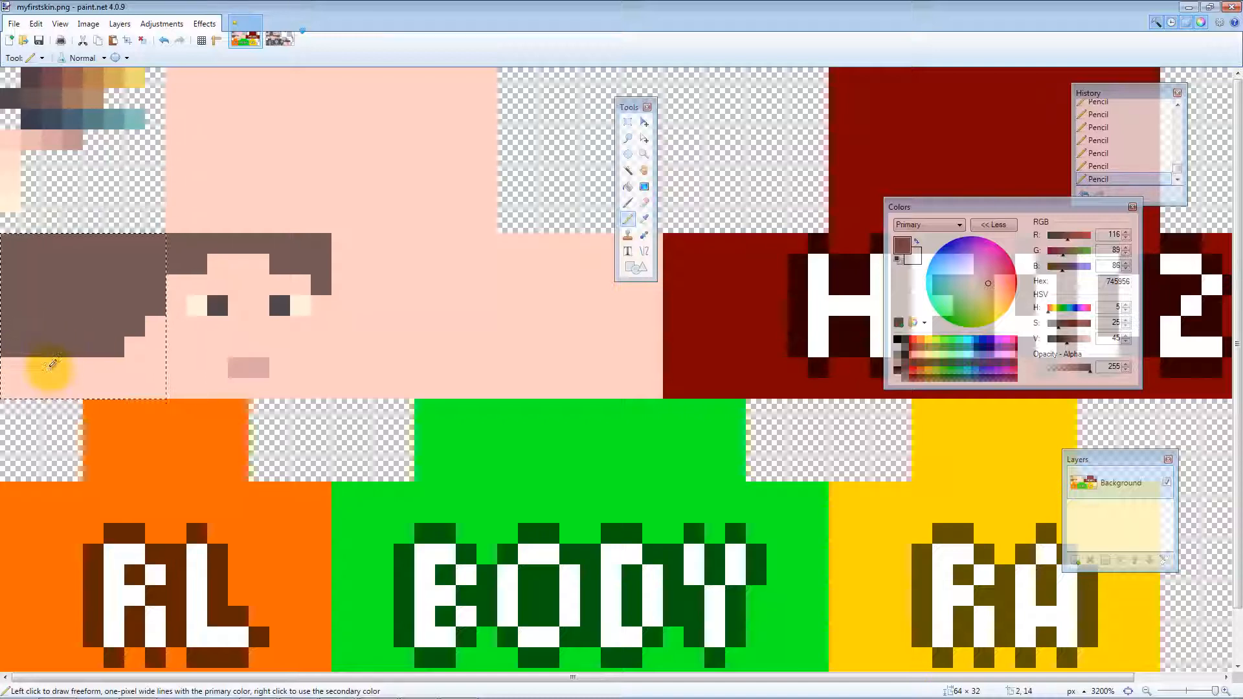
{"action": "left_click", "coordinate": [99, 364]}
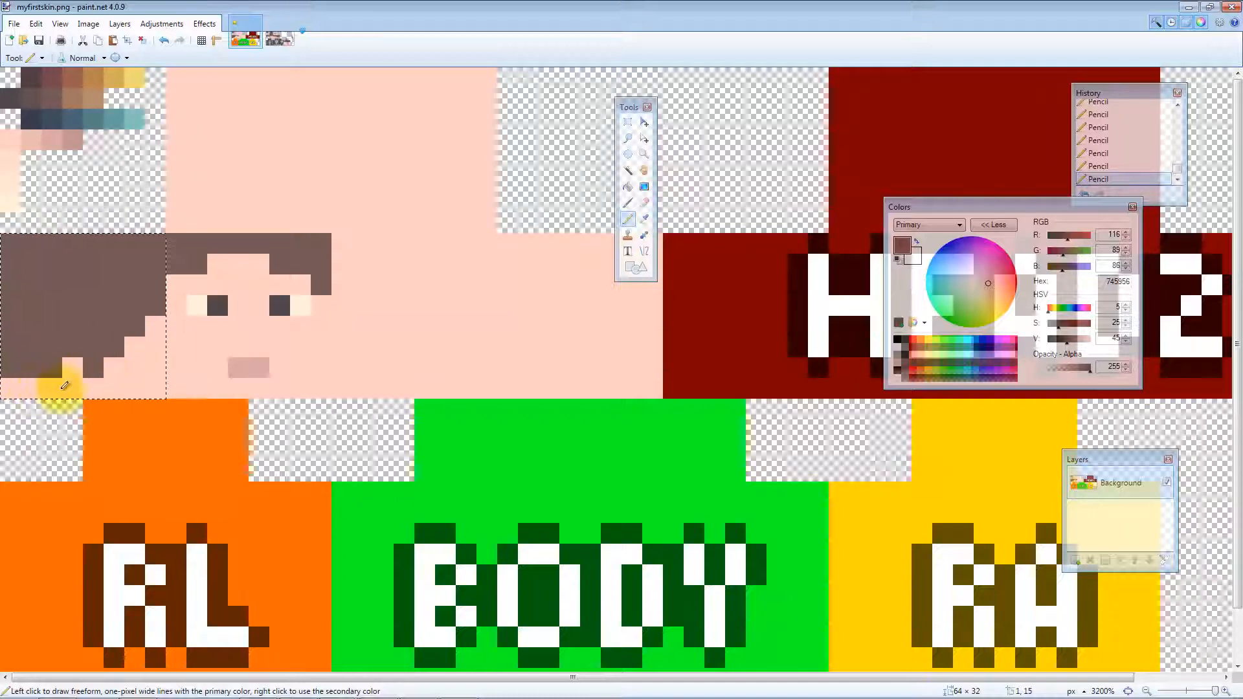
Sample the skin color FFCFC3 and pencil an ear into the hair on the side of the head
{"action": "key", "text": "k"}
{"action": "left_click", "coordinate": [121, 389]}
{"action": "key", "text": "p"}
{"action": "left_click", "coordinate": [93, 317]}
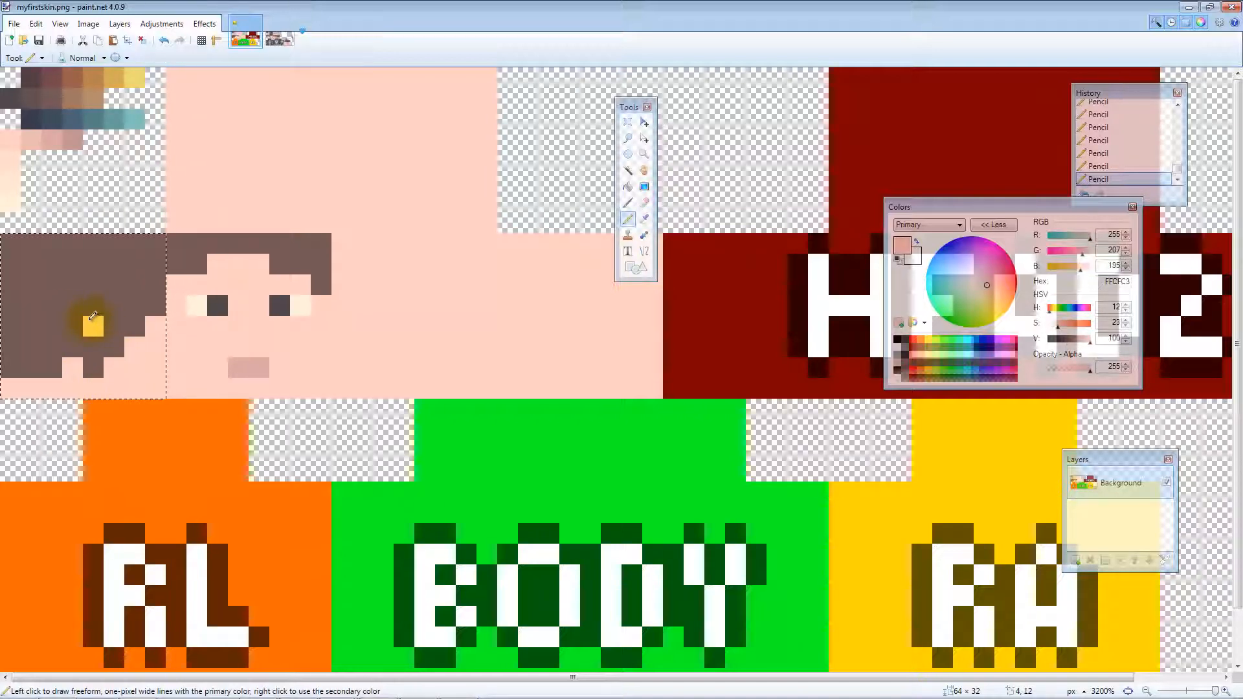
{"action": "left_click_drag", "start_coordinate": [74, 317], "coordinate": [93, 307]}
{"action": "left_click_drag", "start_coordinate": [98, 350], "coordinate": [99, 368]}
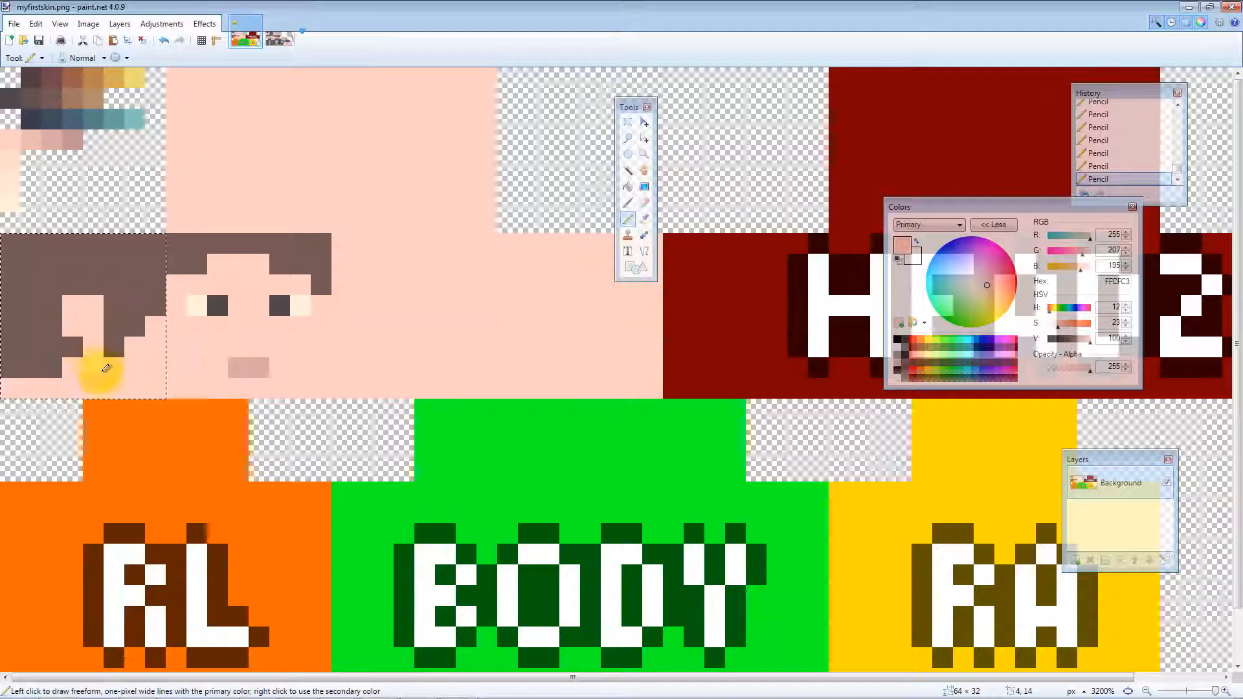
Sample the hair brown 745956 again and extend the hair behind the ear down to the head's lower edge
{"action": "key", "text": "k"}
{"action": "left_click", "coordinate": [72, 367]}
{"action": "key", "text": "p"}
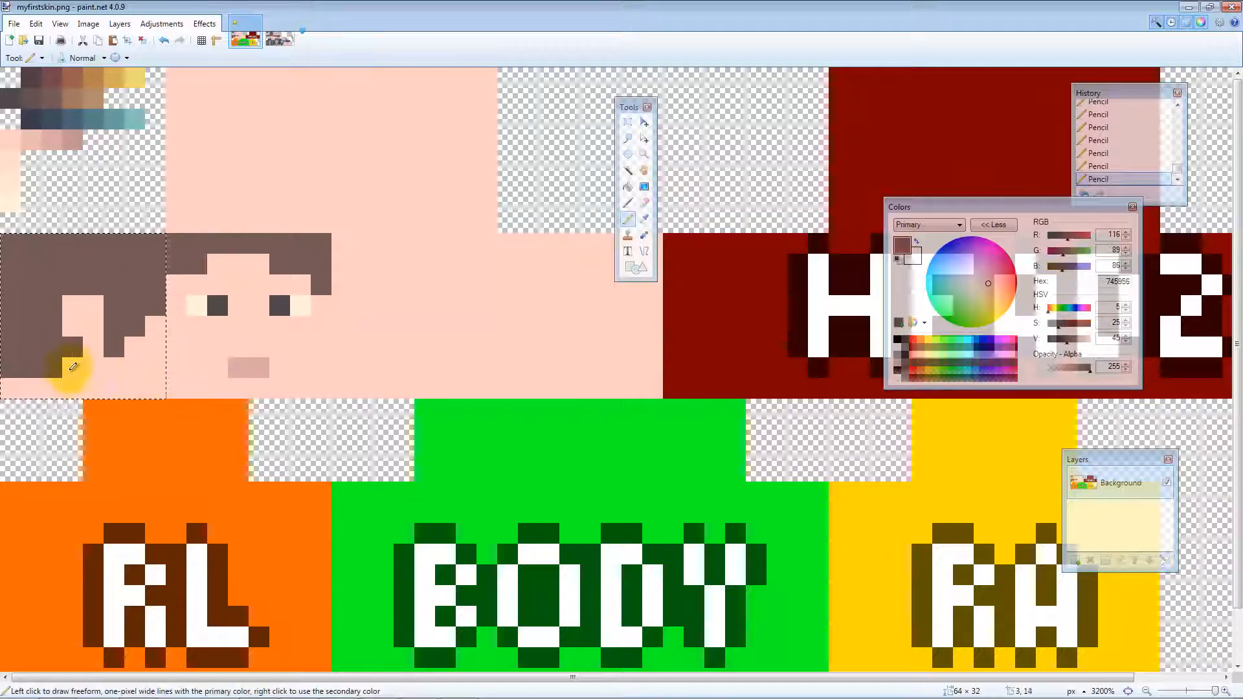
{"action": "left_click_drag", "start_coordinate": [141, 371], "coordinate": [143, 358]}
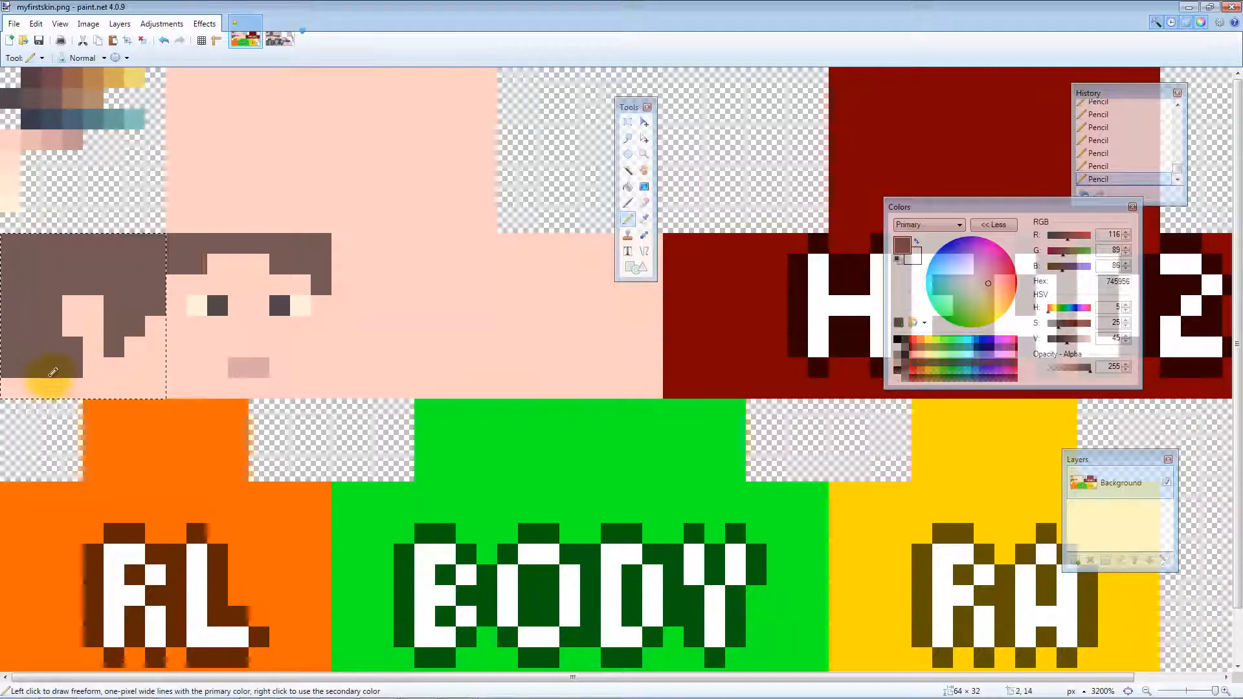
{"action": "left_click", "coordinate": [5, 384]}
{"action": "left_click_drag", "start_coordinate": [43, 389], "coordinate": [54, 388]}
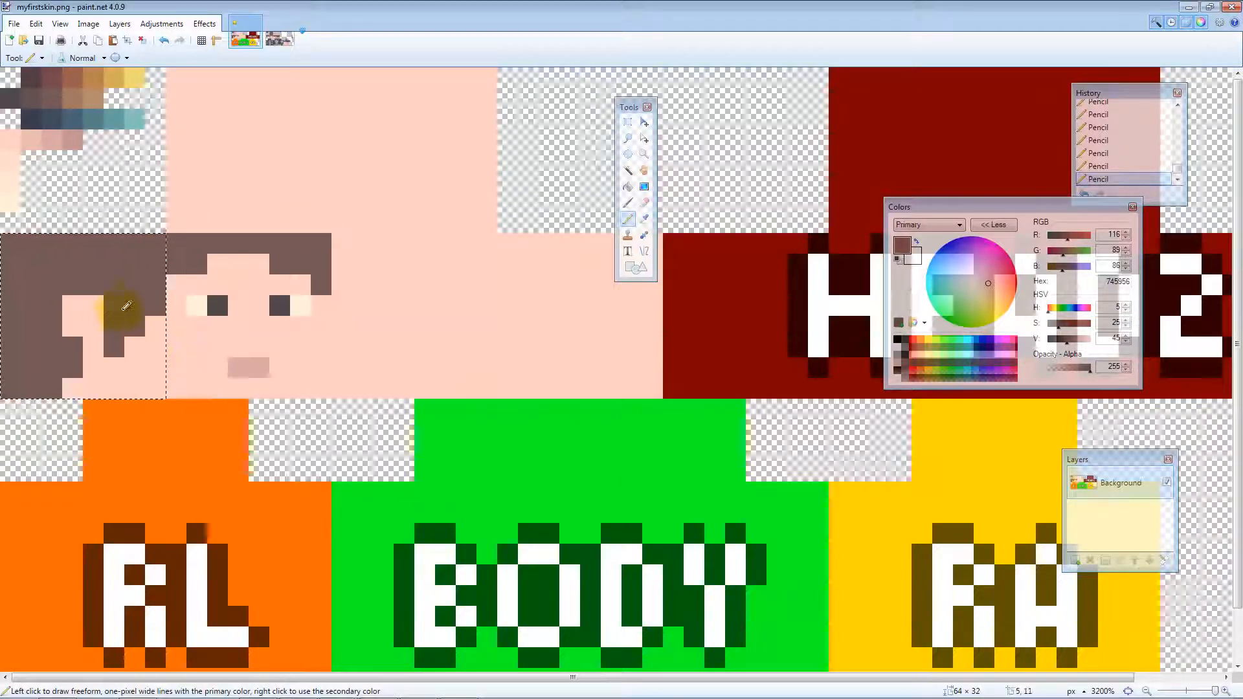
Paste a copy of the painted head side, mirror it horizontally, place it at 16, 8 beside the face, and deselect
{"action": "key", "text": "k"}
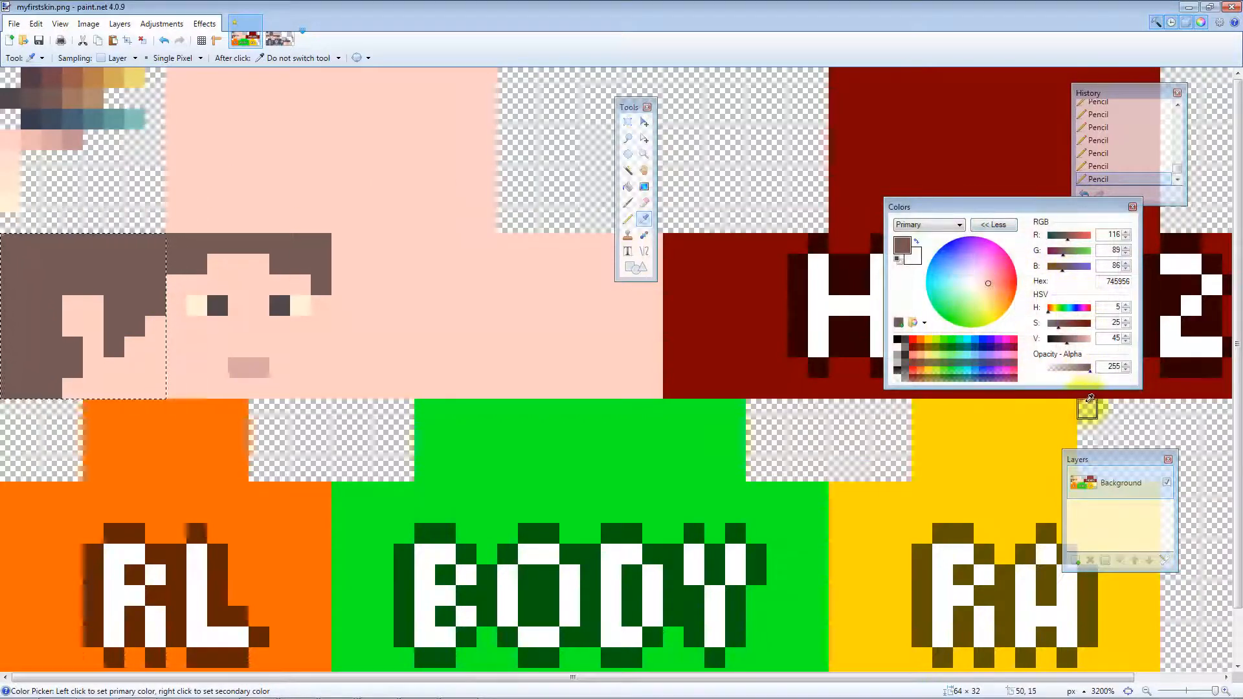
{"action": "left_click", "coordinate": [628, 121]}
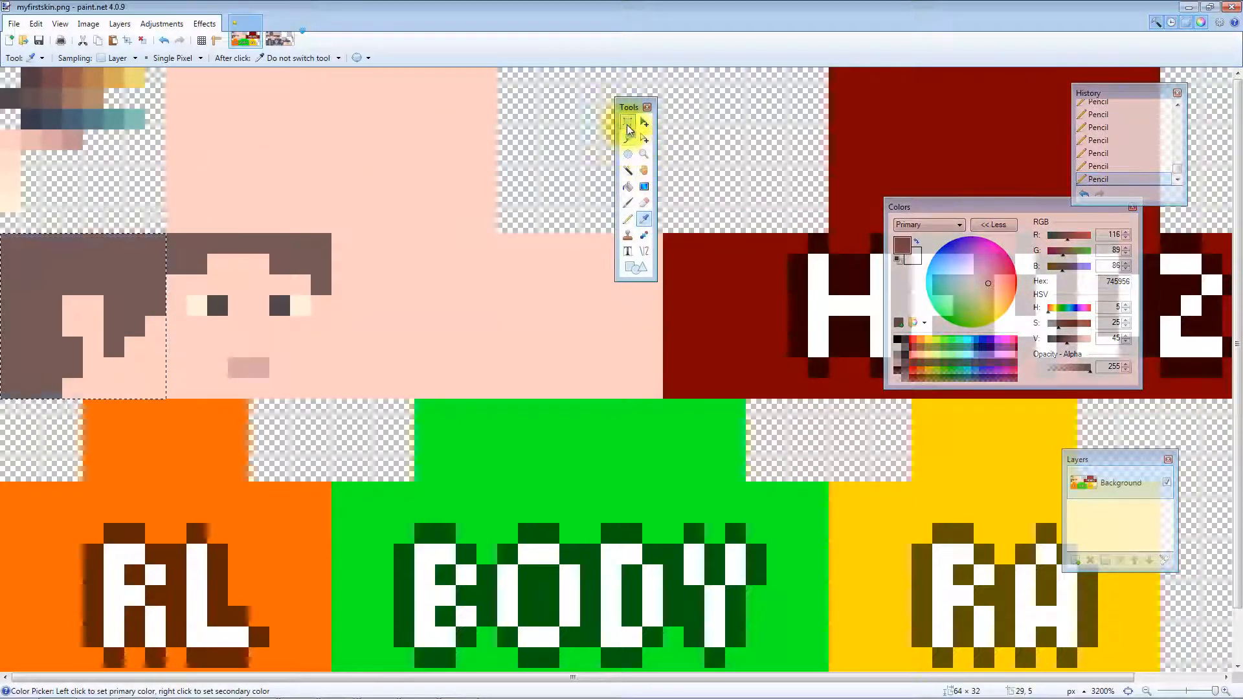
{"action": "key", "text": "ctrl+v"}
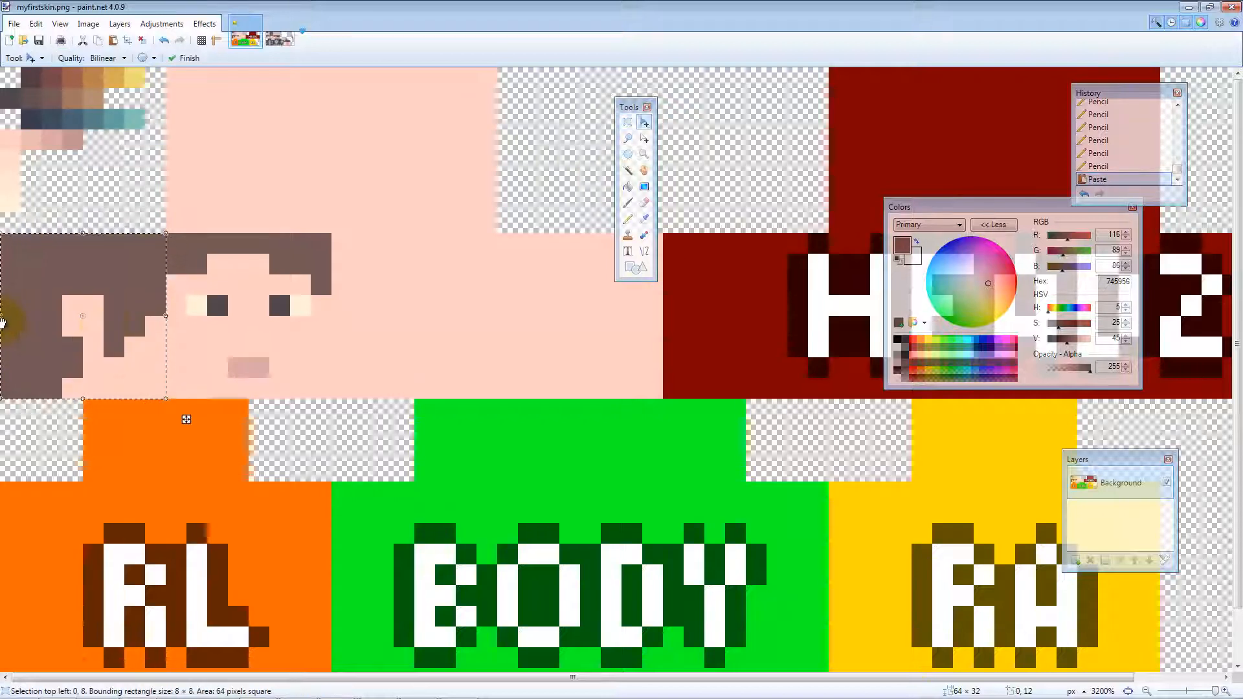
{"action": "left_click_drag", "start_coordinate": [2, 317], "coordinate": [336, 313]}
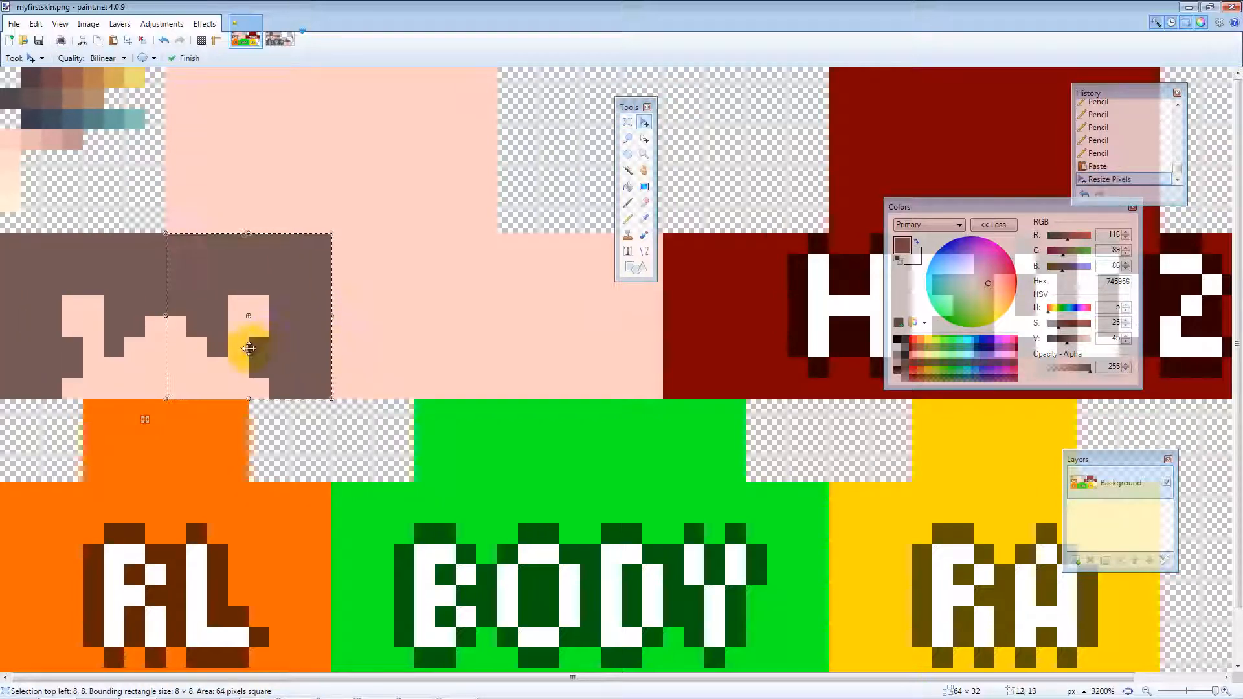
{"action": "left_click_drag", "start_coordinate": [255, 344], "coordinate": [422, 346]}
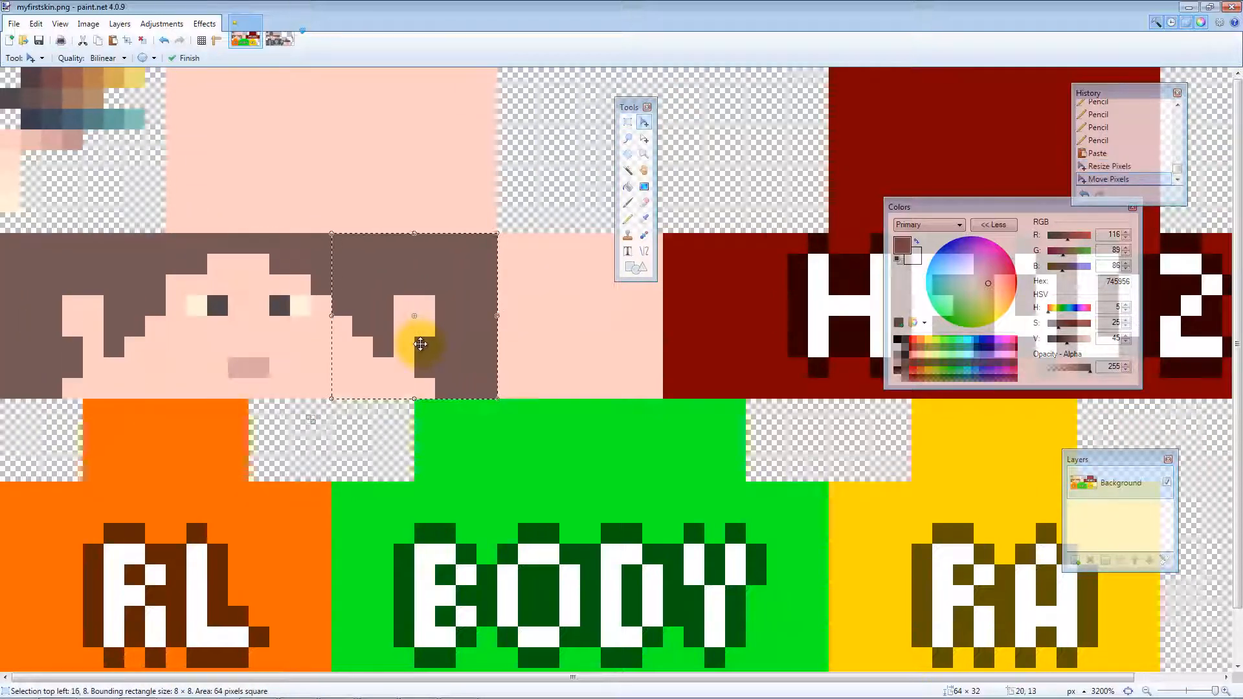
{"action": "key", "text": "ctrl+d"}
Select the 8 × 8 pixel top of the head above the face and fill it with the hair brown 745956
{"action": "key", "text": "s"}
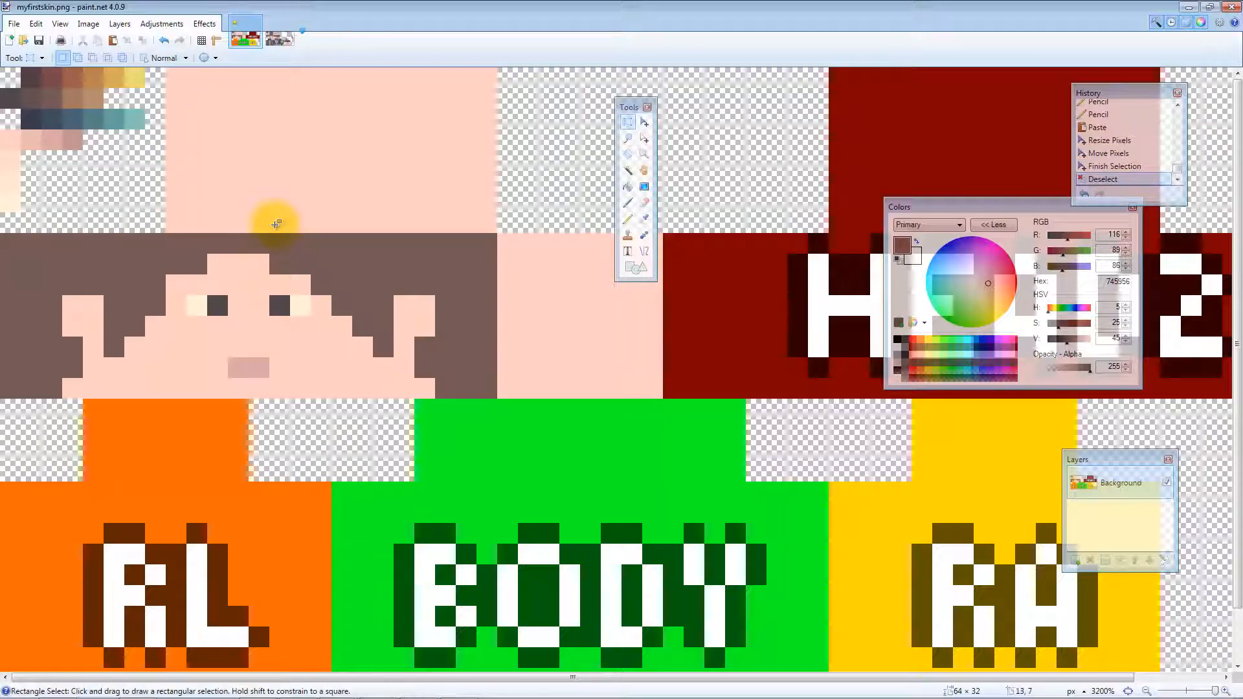
{"action": "left_click_drag", "start_coordinate": [166, 214], "coordinate": [318, 76]}
{"action": "key", "text": "k"}
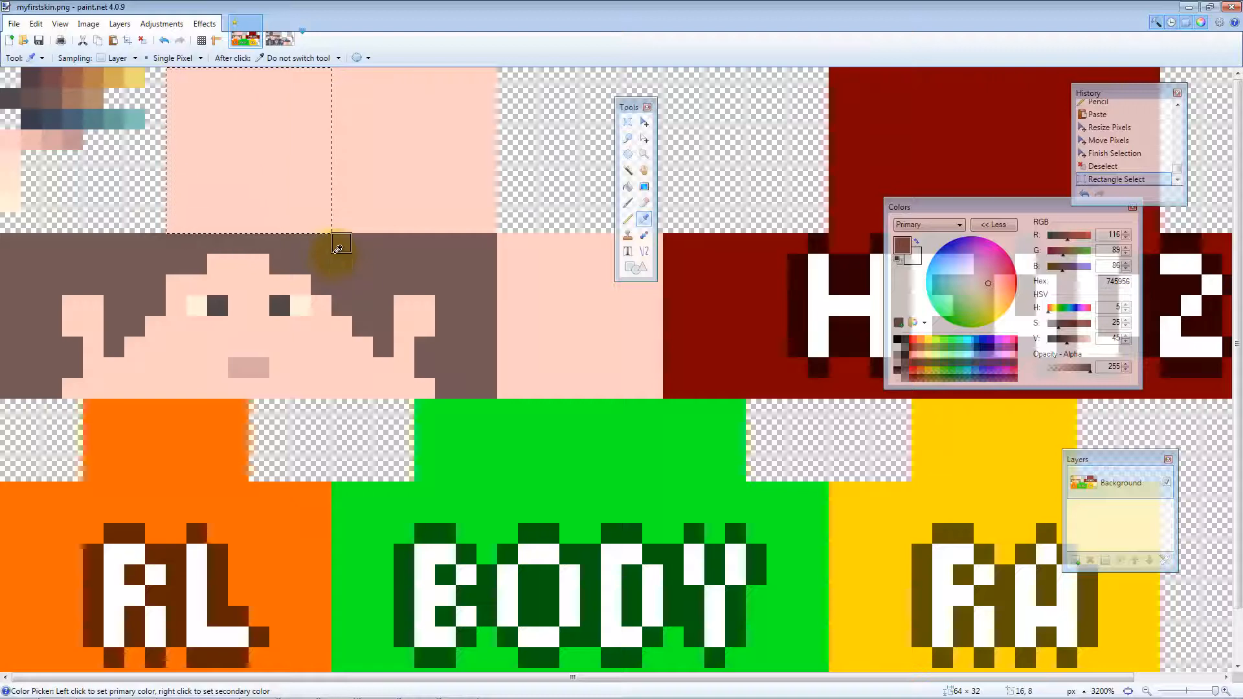
{"action": "key", "text": "f"}
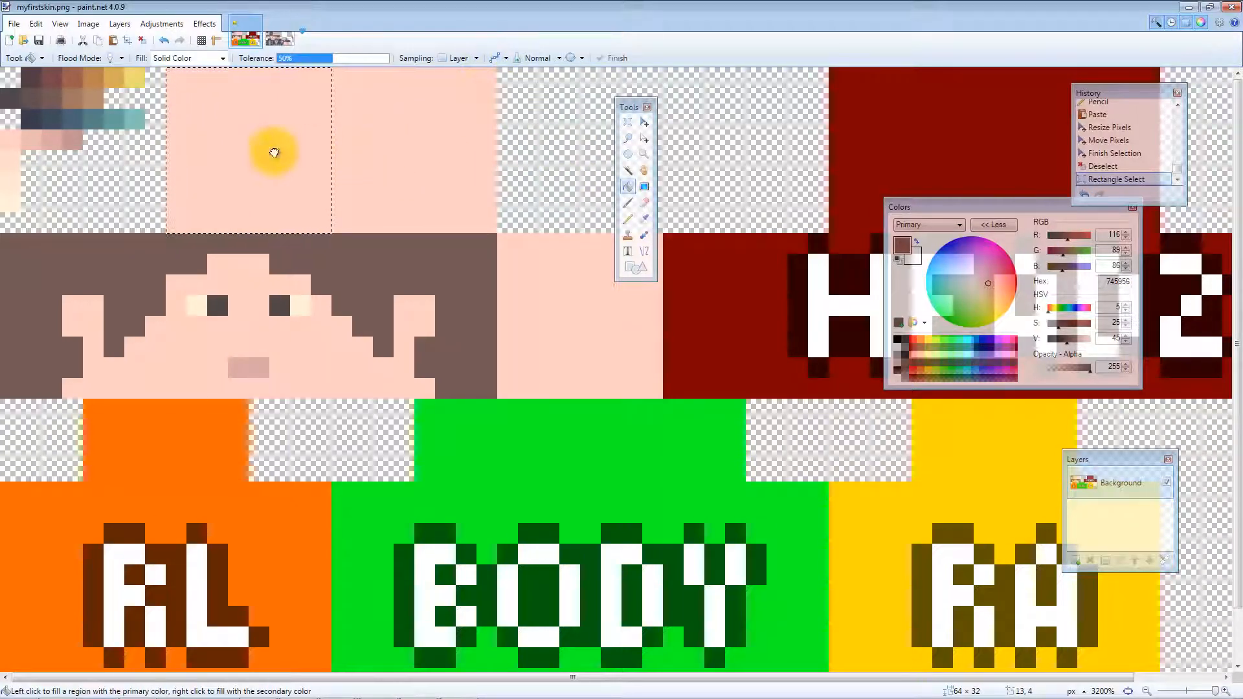
{"action": "left_click", "coordinate": [279, 159]}
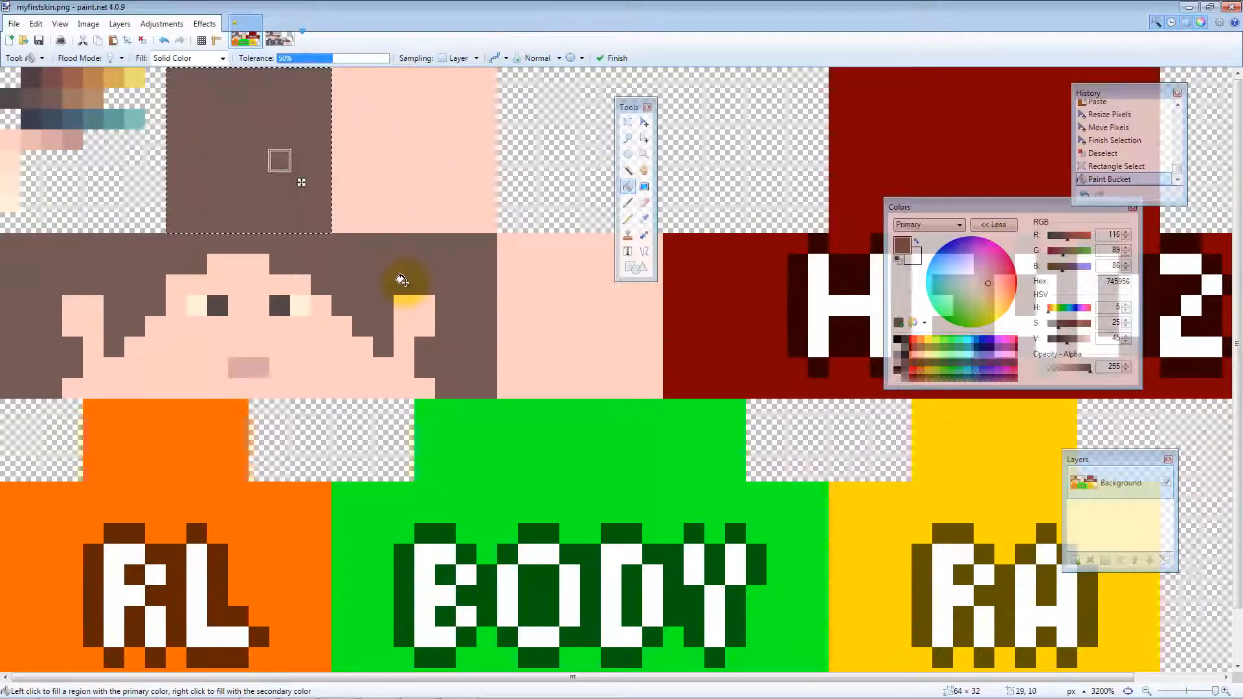
Copy the brown 8 × 8 top-of-head square and place the copy over the back of the head at 24, 8
{"action": "key", "text": "s"}
{"action": "left_click", "coordinate": [384, 242]}
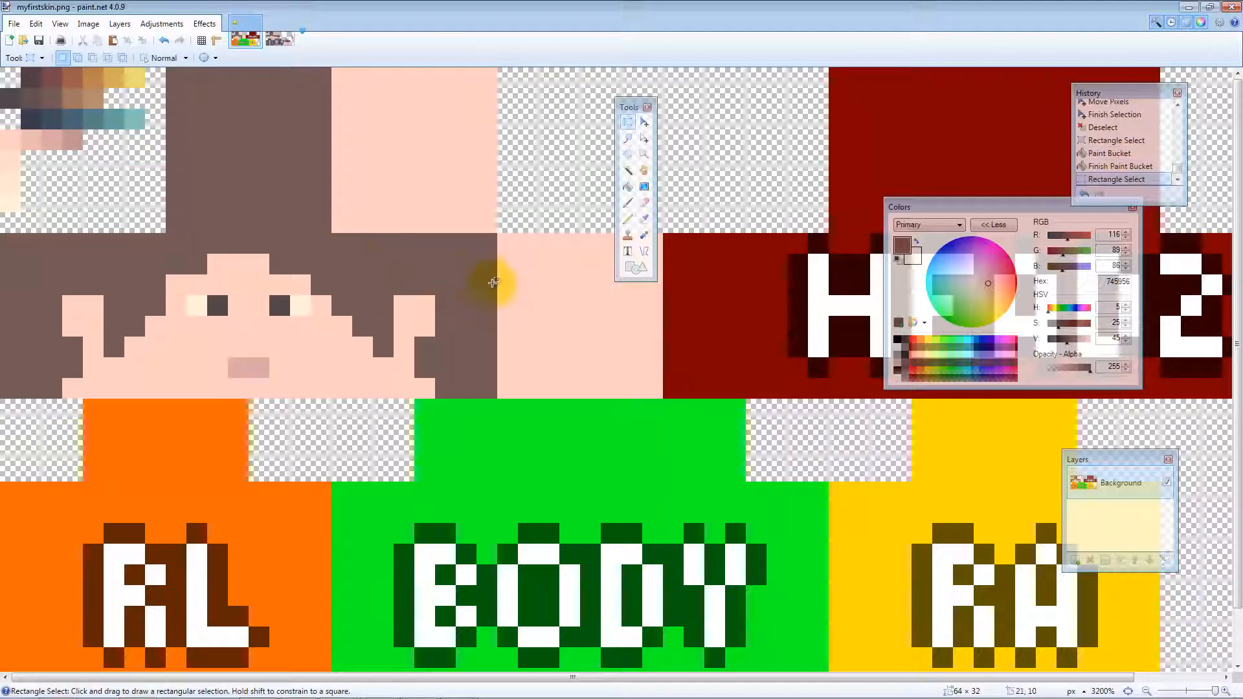
{"action": "left_click_drag", "start_coordinate": [628, 107], "coordinate": [766, 97]}
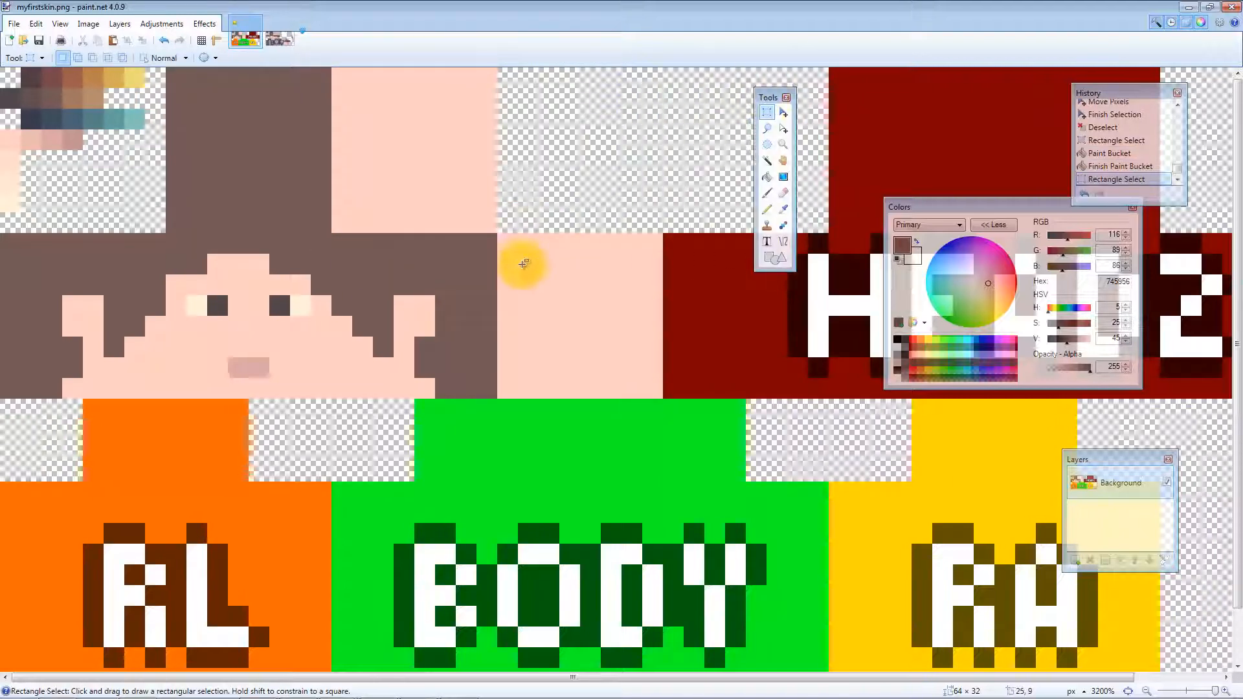
{"action": "left_click_drag", "start_coordinate": [507, 389], "coordinate": [575, 340]}
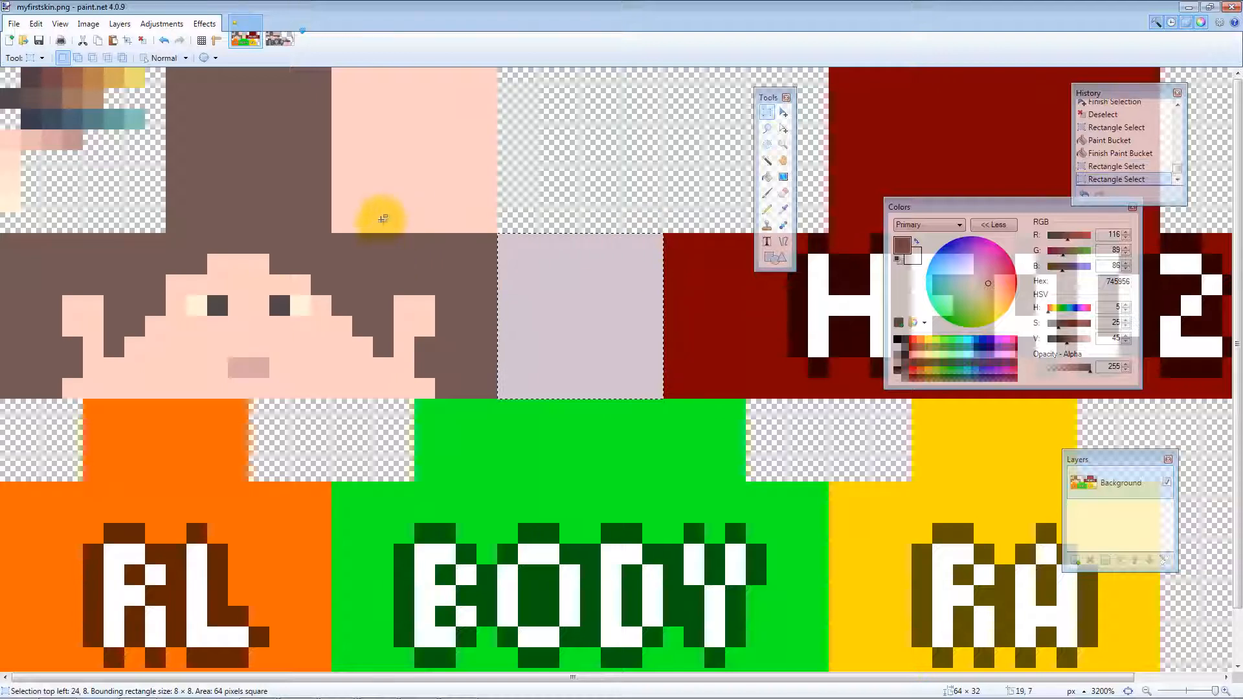
{"action": "left_click_drag", "start_coordinate": [324, 226], "coordinate": [180, 76]}
{"action": "key", "text": "ctrl+c"}
{"action": "key", "text": "ctrl+v"}
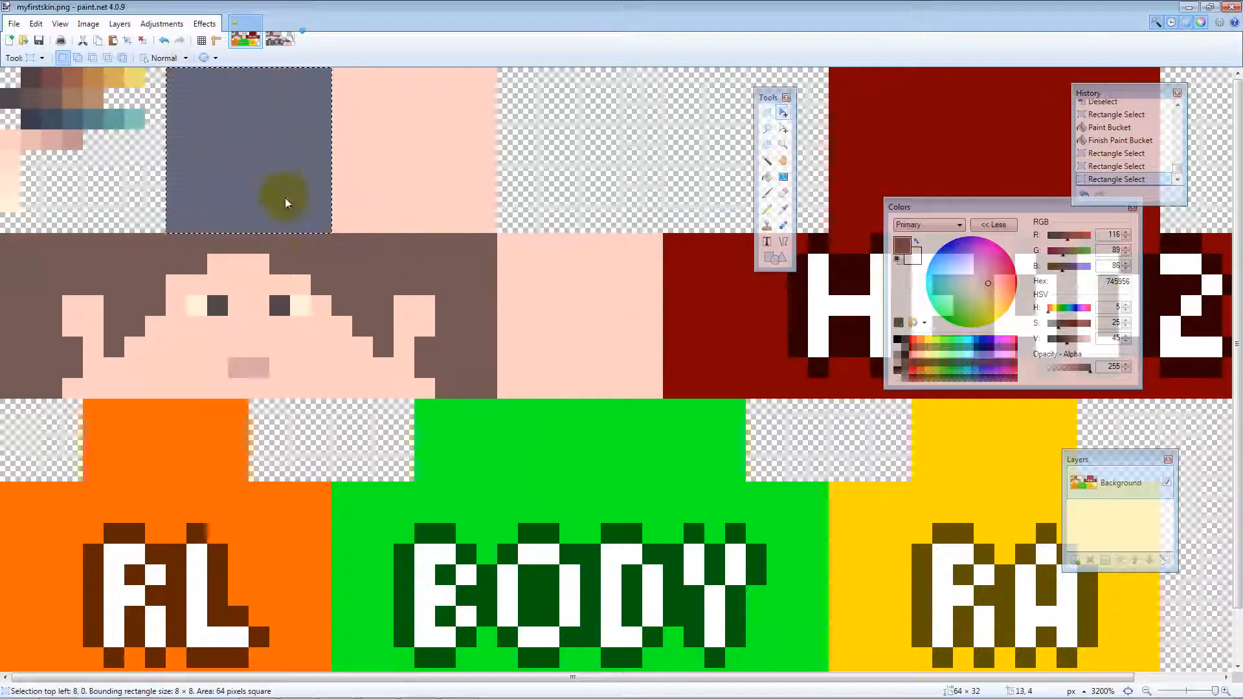
{"action": "left_click_drag", "start_coordinate": [298, 216], "coordinate": [630, 397]}
{"action": "key", "text": "s"}
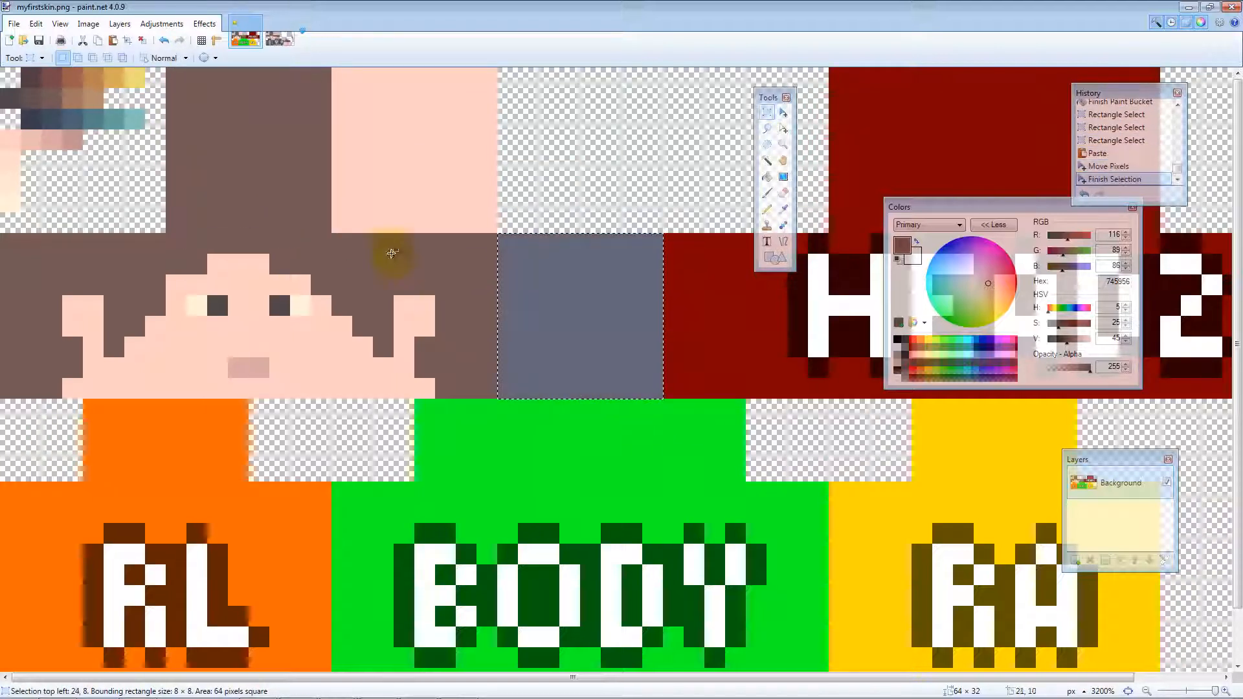
{"action": "left_click_drag", "start_coordinate": [345, 223], "coordinate": [453, 145]}
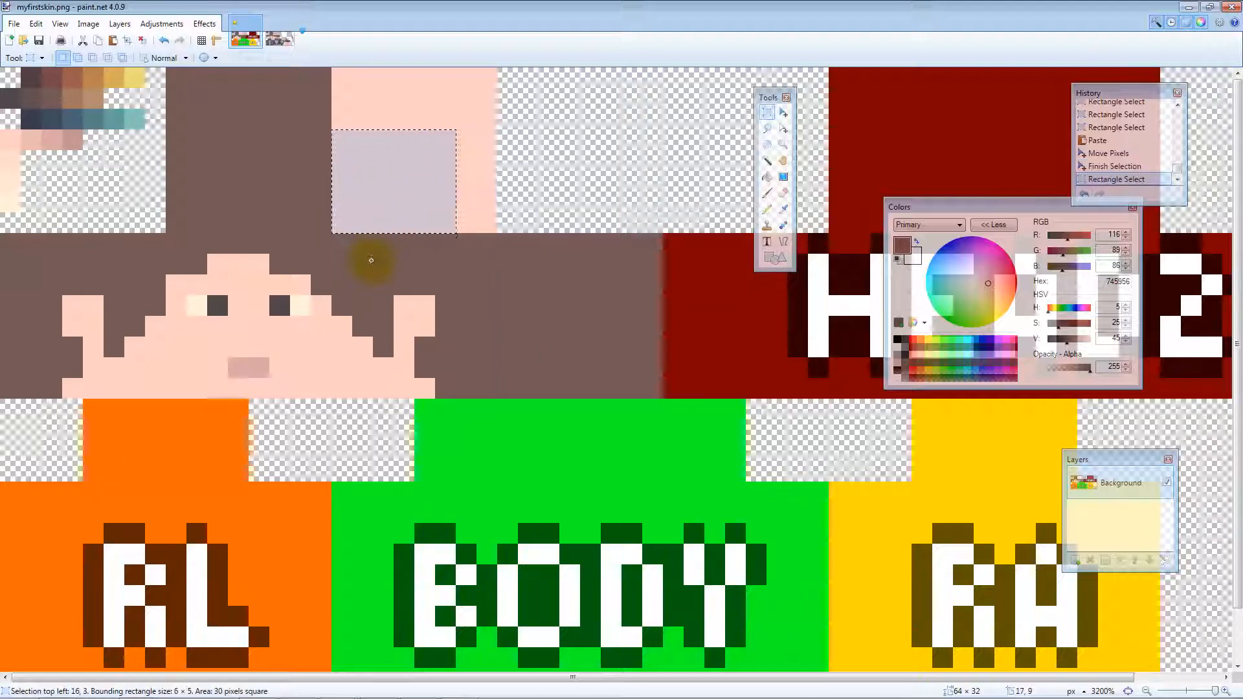
{"action": "left_click", "coordinate": [372, 261]}
{"action": "left_click_drag", "start_coordinate": [283, 126], "coordinate": [231, 165]}
{"action": "left_click_drag", "start_coordinate": [170, 225], "coordinate": [328, 78]}
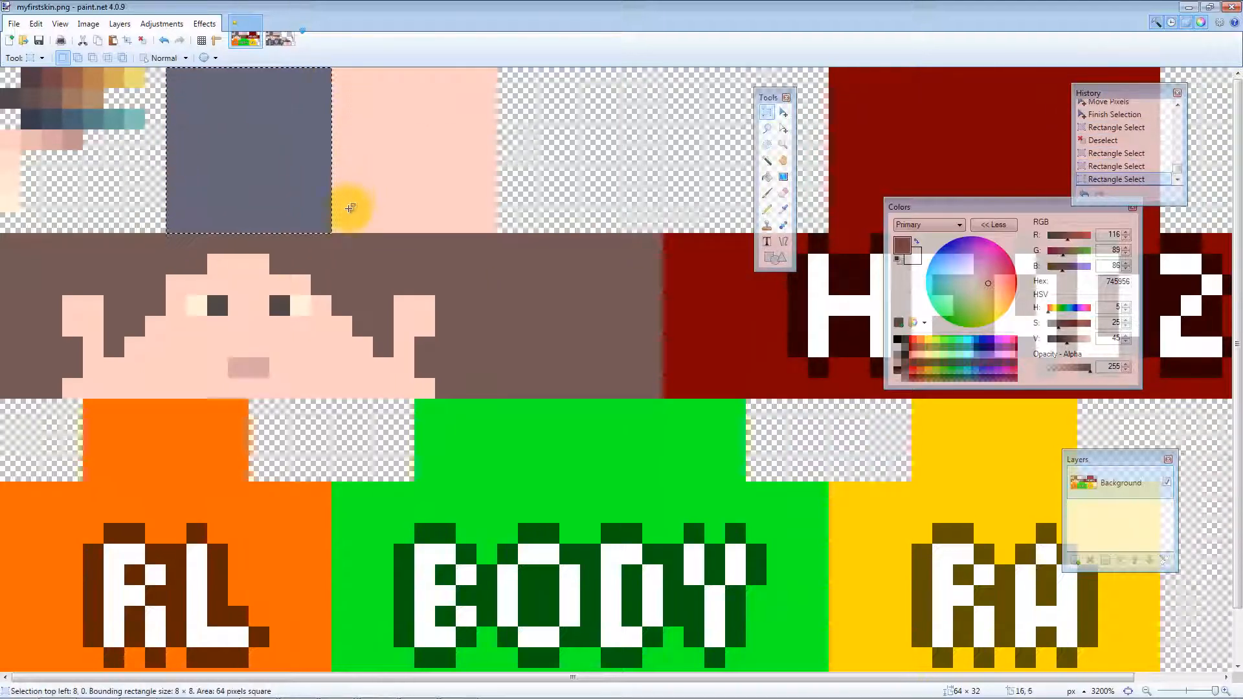
{"action": "left_click_drag", "start_coordinate": [348, 219], "coordinate": [488, 80]}
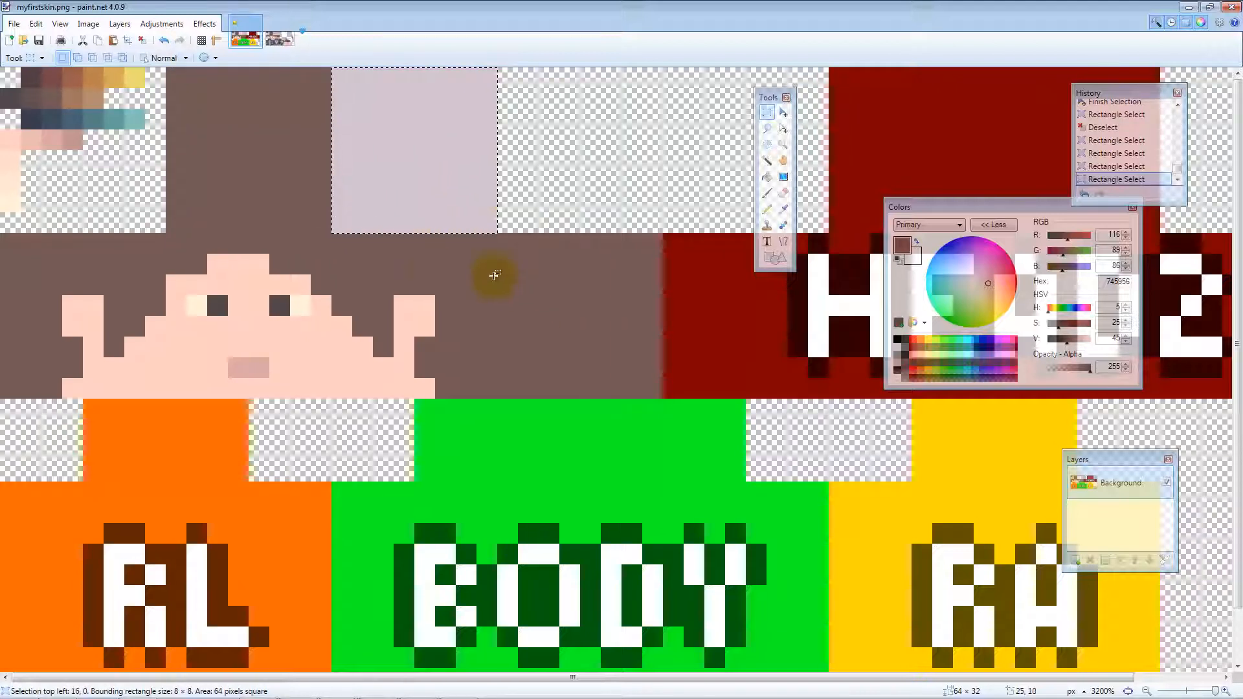
{"action": "left_click", "coordinate": [360, 263]}
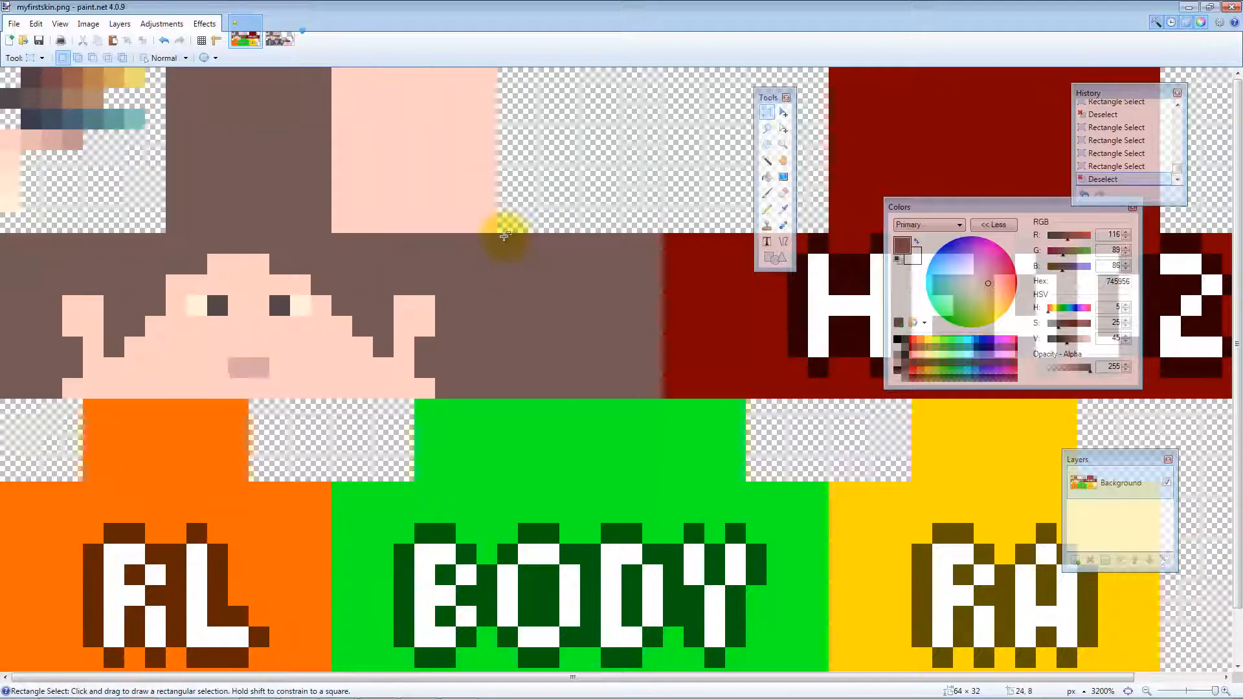
{"action": "left_click_drag", "start_coordinate": [507, 235], "coordinate": [660, 399]}
{"action": "left_click", "coordinate": [290, 386]}
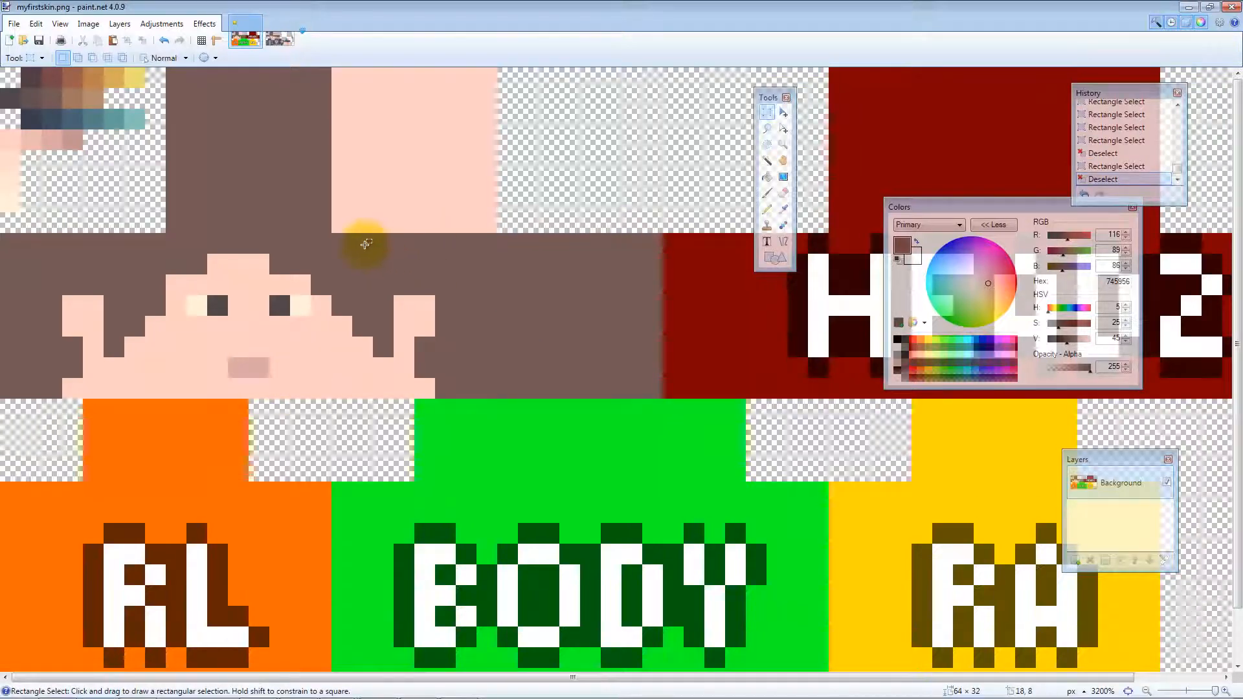
Select the 8 × 8 underside of the head at 16, 0, paint it with the palette's darker skin tone EDBAB1, and deselect
{"action": "left_click_drag", "start_coordinate": [339, 217], "coordinate": [489, 56]}
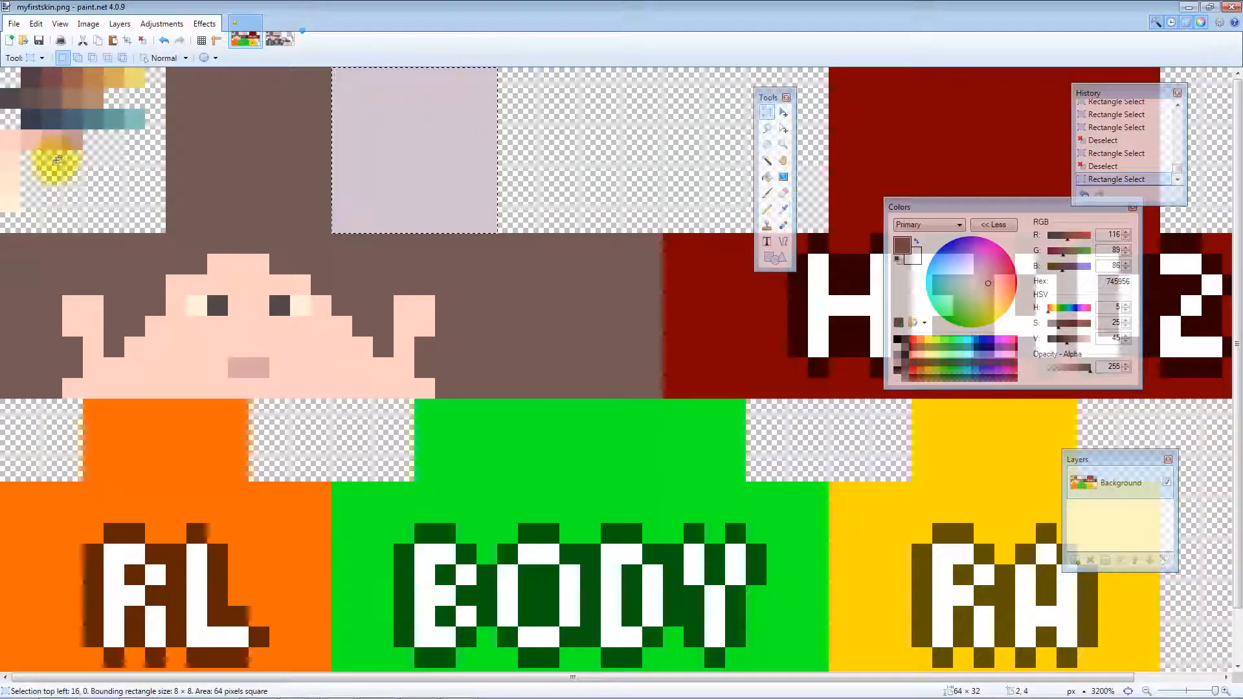
{"action": "key", "text": "k"}
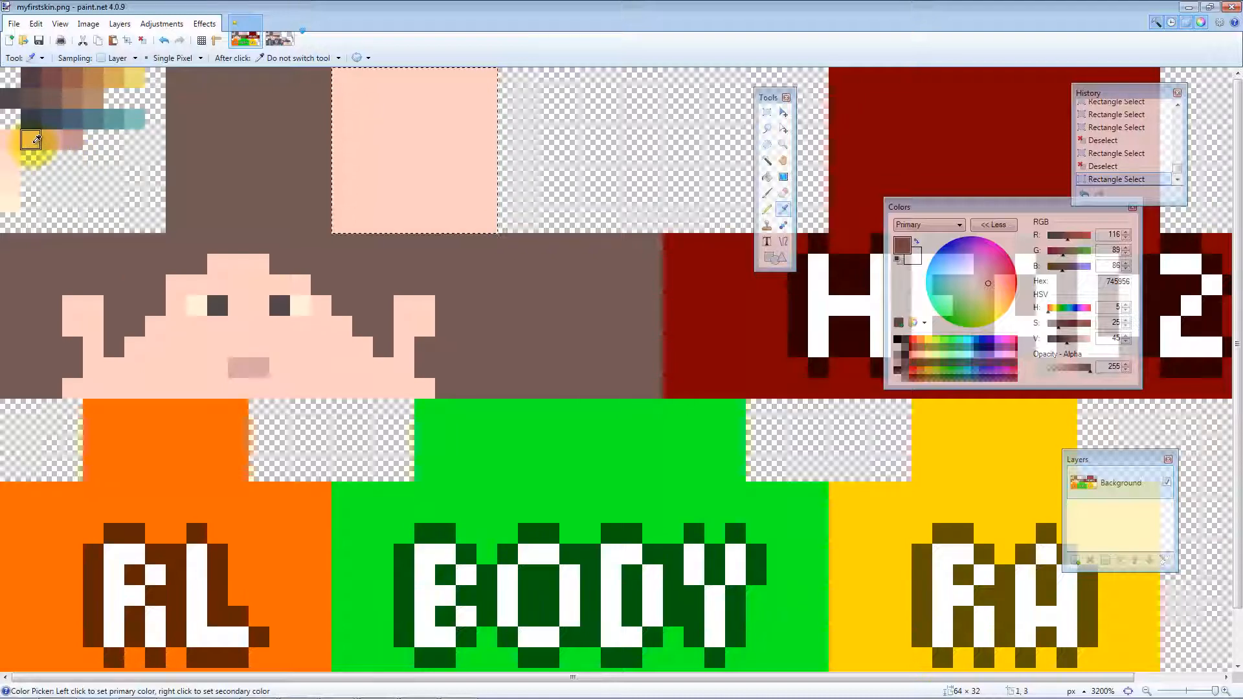
{"action": "left_click", "coordinate": [35, 143]}
{"action": "key", "text": "p"}
{"action": "mouse_move", "coordinate": [385, 198]}
{"action": "left_mouse_down"}
{"action": "mouse_move", "coordinate": [365, 229]}
{"action": "mouse_move", "coordinate": [562, 200]}
{"action": "mouse_move", "coordinate": [356, 174]}
{"action": "mouse_move", "coordinate": [315, 182]}
{"action": "left_mouse_up"}
{"action": "mouse_move", "coordinate": [430, 218]}
{"action": "left_mouse_down"}
{"action": "mouse_move", "coordinate": [477, 189]}
{"action": "mouse_move", "coordinate": [281, 155]}
{"action": "mouse_move", "coordinate": [591, 117]}
{"action": "mouse_move", "coordinate": [335, 86]}
{"action": "mouse_move", "coordinate": [496, 77]}
{"action": "left_mouse_up"}
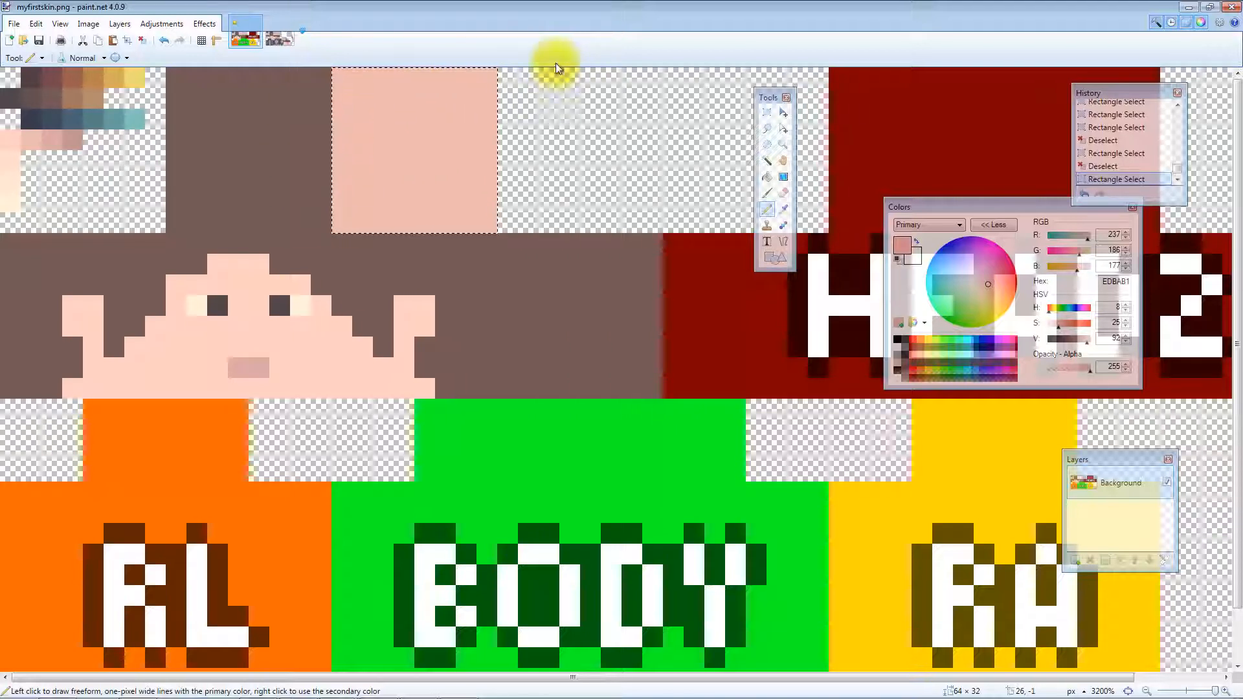
{"action": "key", "text": "s"}
{"action": "key", "text": "ctrl+d"}
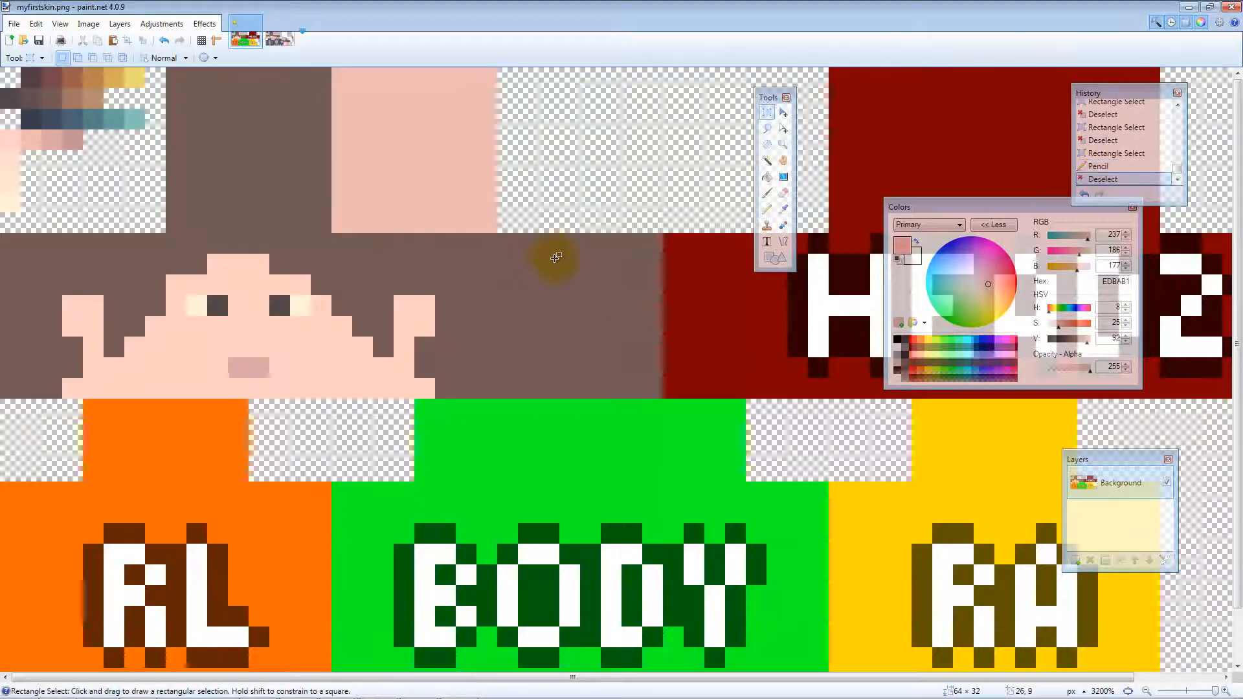
Bring up the Minecraft Skin Viewer, rotate the model to examine the painted head, and move the viewer away
{"action": "left_click_drag", "start_coordinate": [1242, 194], "coordinate": [597, 119]}
{"action": "mouse_move", "coordinate": [641, 347]}
{"action": "left_mouse_down"}
{"action": "mouse_move", "coordinate": [707, 342]}
{"action": "mouse_move", "coordinate": [550, 338]}
{"action": "mouse_move", "coordinate": [666, 333]}
{"action": "mouse_move", "coordinate": [646, 287]}
{"action": "mouse_move", "coordinate": [708, 332]}
{"action": "mouse_move", "coordinate": [479, 335]}
{"action": "mouse_move", "coordinate": [608, 344]}
{"action": "mouse_move", "coordinate": [653, 332]}
{"action": "left_mouse_up"}
{"action": "mouse_move", "coordinate": [615, 117]}
{"action": "left_mouse_down"}
{"action": "mouse_move", "coordinate": [929, 123]}
{"action": "mouse_move", "coordinate": [1242, 90]}
{"action": "left_mouse_up"}
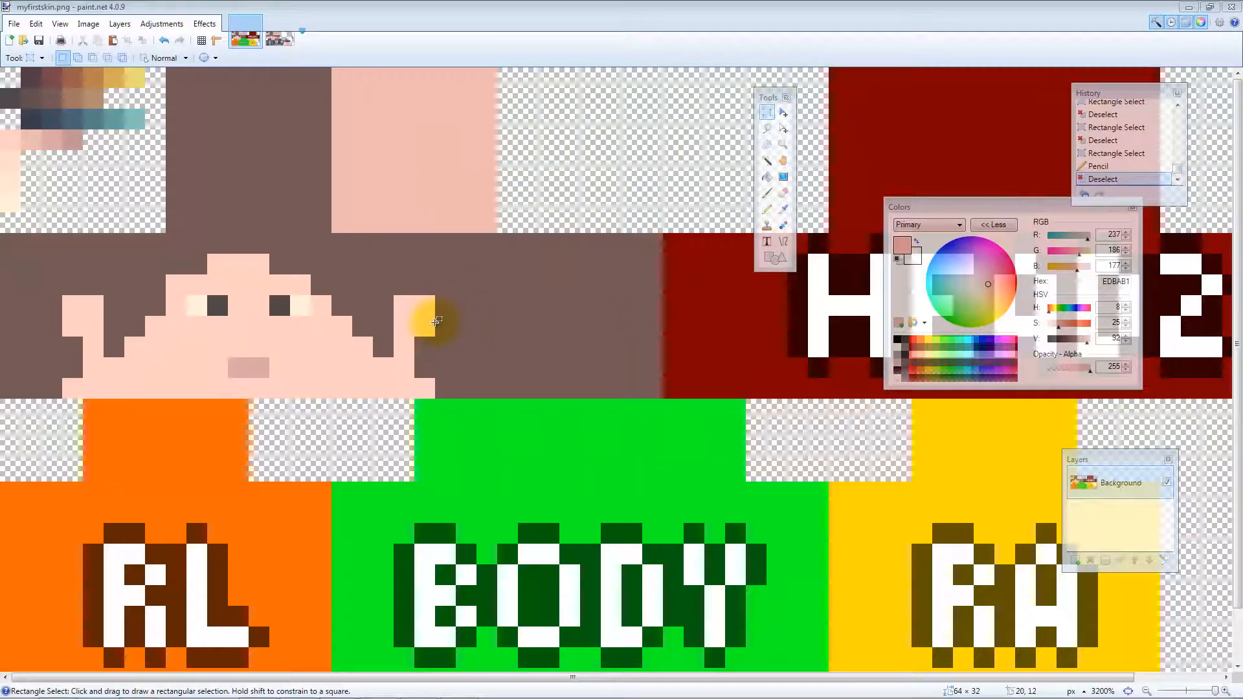
Select the 8 × 8 face, sample the darker brown 624F4F from the palette, and pencil the first shading pixels along the fringe
{"action": "left_click", "coordinate": [435, 321]}
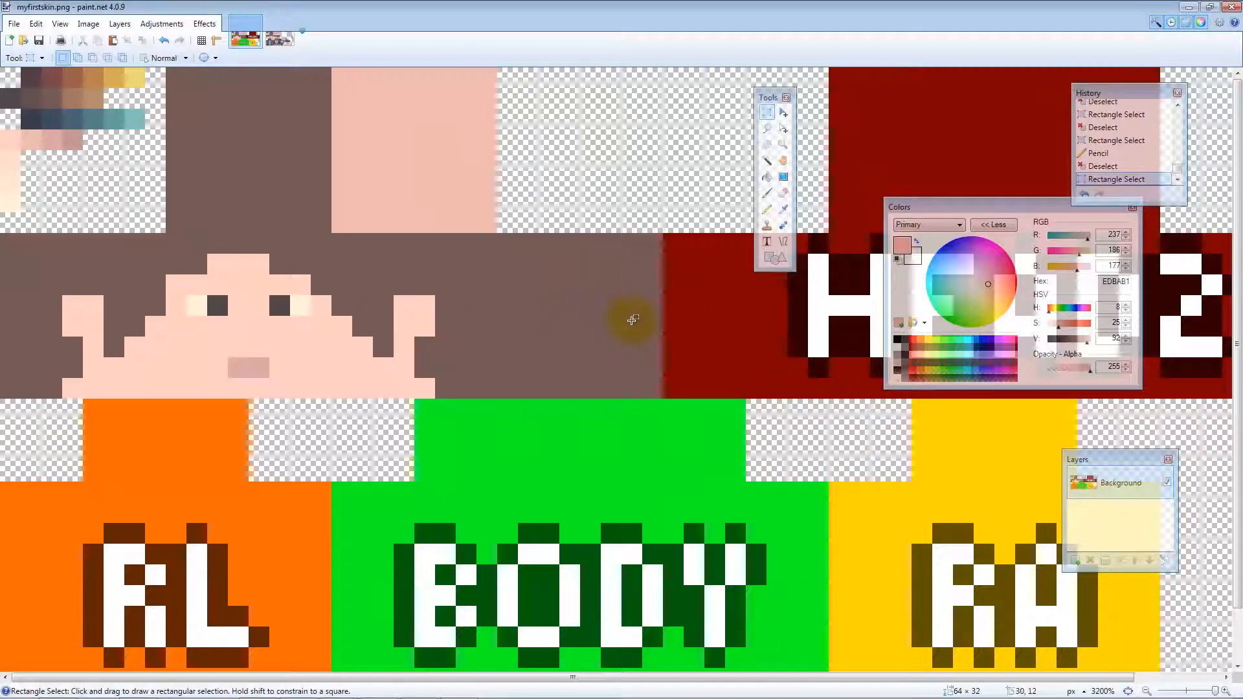
{"action": "left_click_drag", "start_coordinate": [185, 243], "coordinate": [320, 388]}
{"action": "key", "text": "k"}
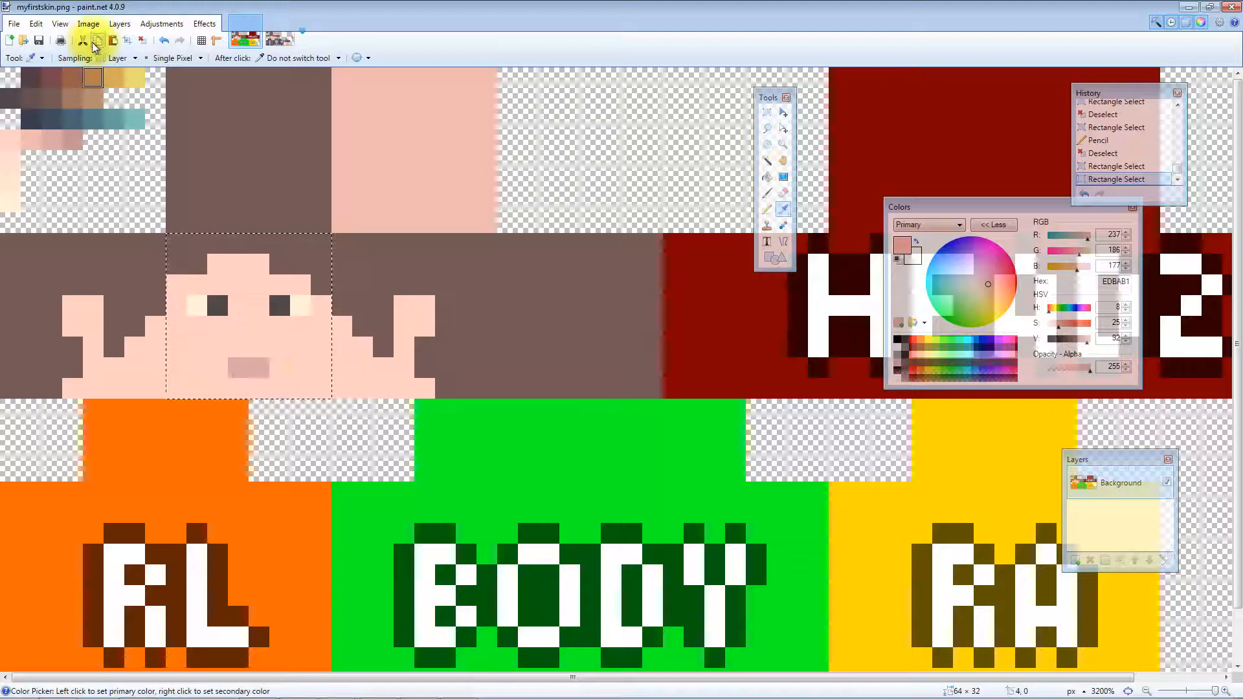
{"action": "left_click", "coordinate": [58, 101]}
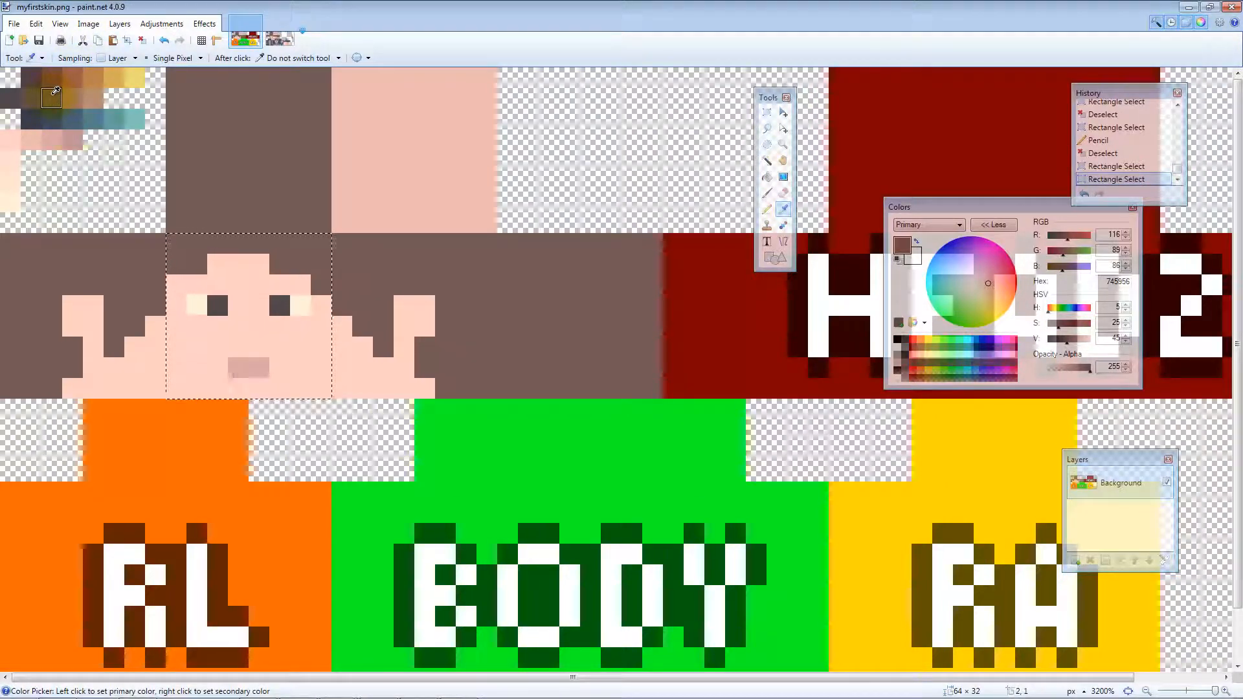
{"action": "key", "text": "p"}
{"action": "key", "text": "k"}
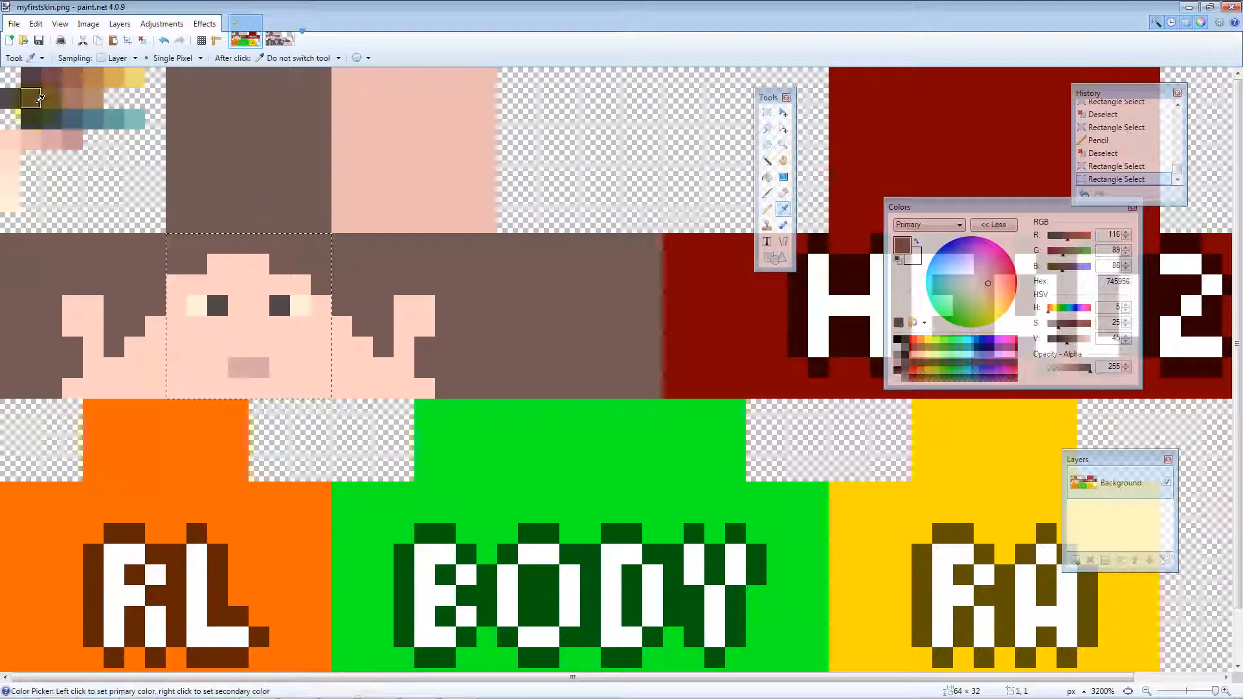
{"action": "left_click", "coordinate": [32, 101]}
{"action": "key", "text": "p"}
{"action": "left_click", "coordinate": [238, 243]}
{"action": "left_click_drag", "start_coordinate": [195, 257], "coordinate": [176, 260]}
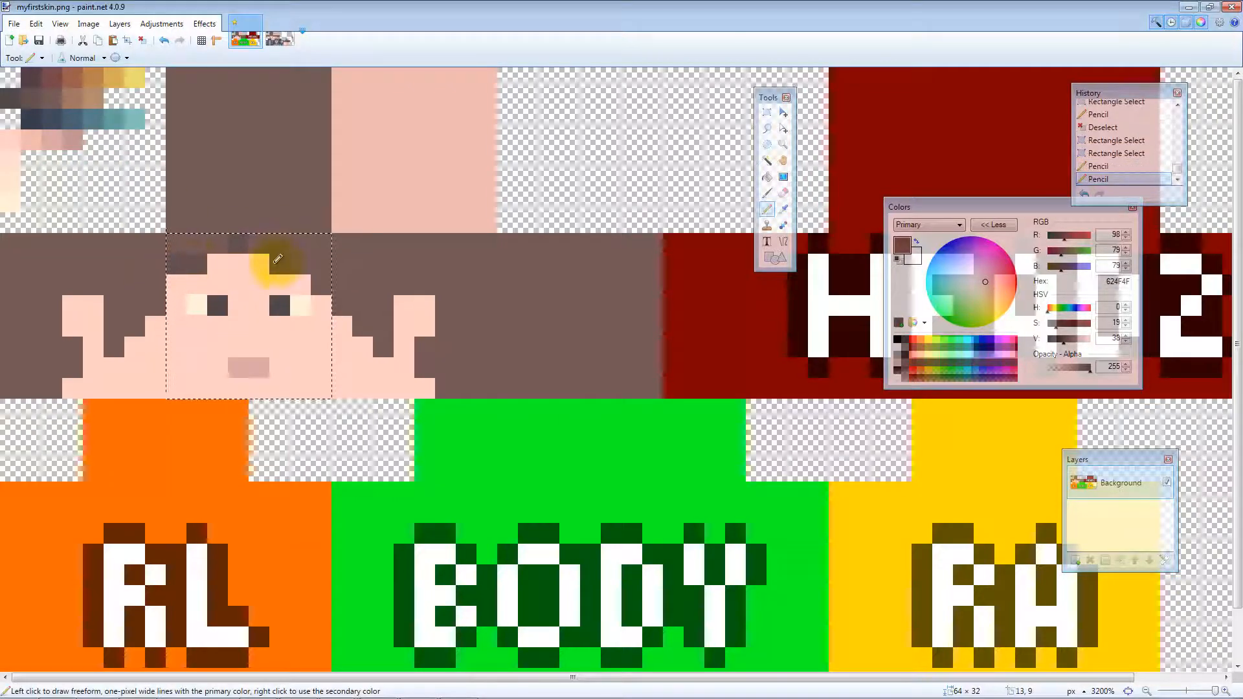
Shade the rest of the fringe with 624F4F down to the face's far edge, undoing the stray pencil strokes
{"action": "left_click_drag", "start_coordinate": [321, 282], "coordinate": [302, 260]}
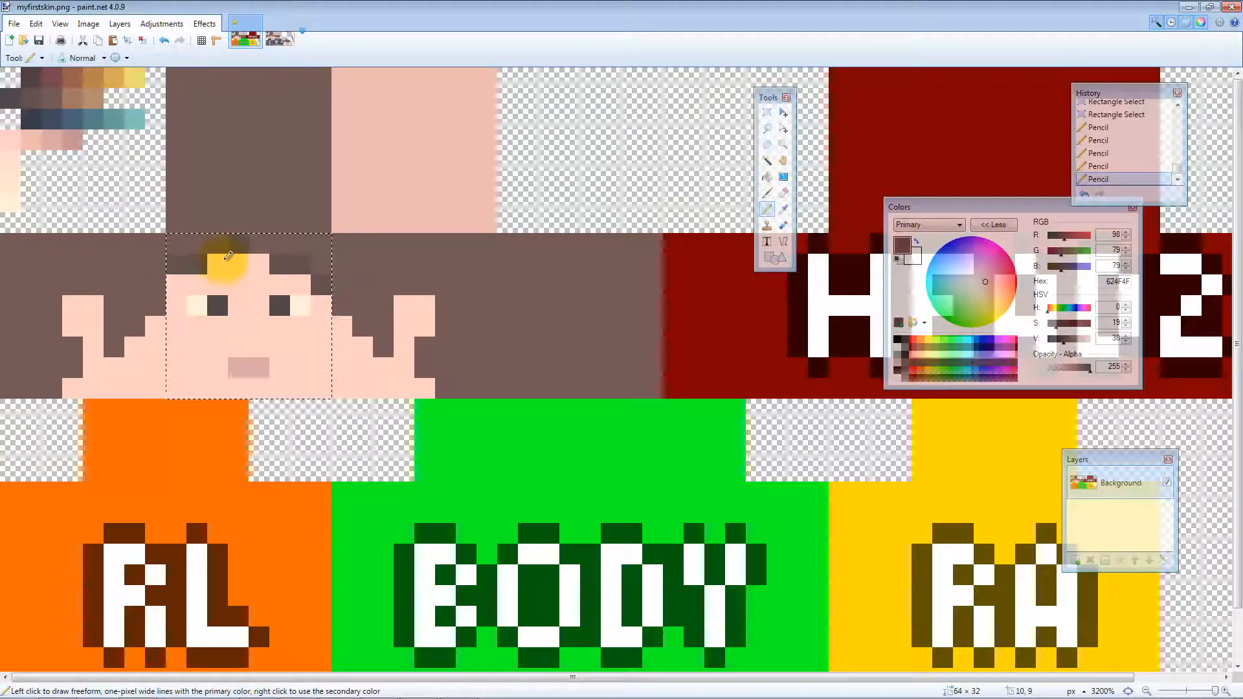
{"action": "key", "text": "ctrl+z"}
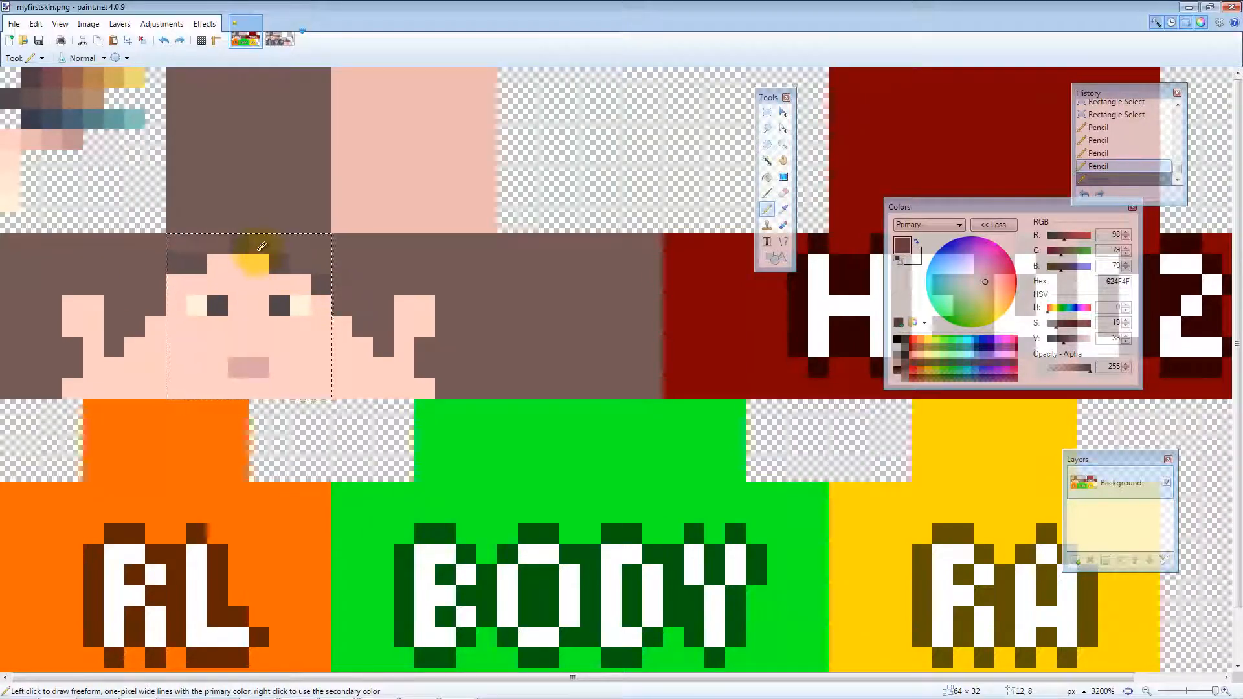
{"action": "key", "text": "ctrl+z"}
{"action": "left_click", "coordinate": [194, 263]}
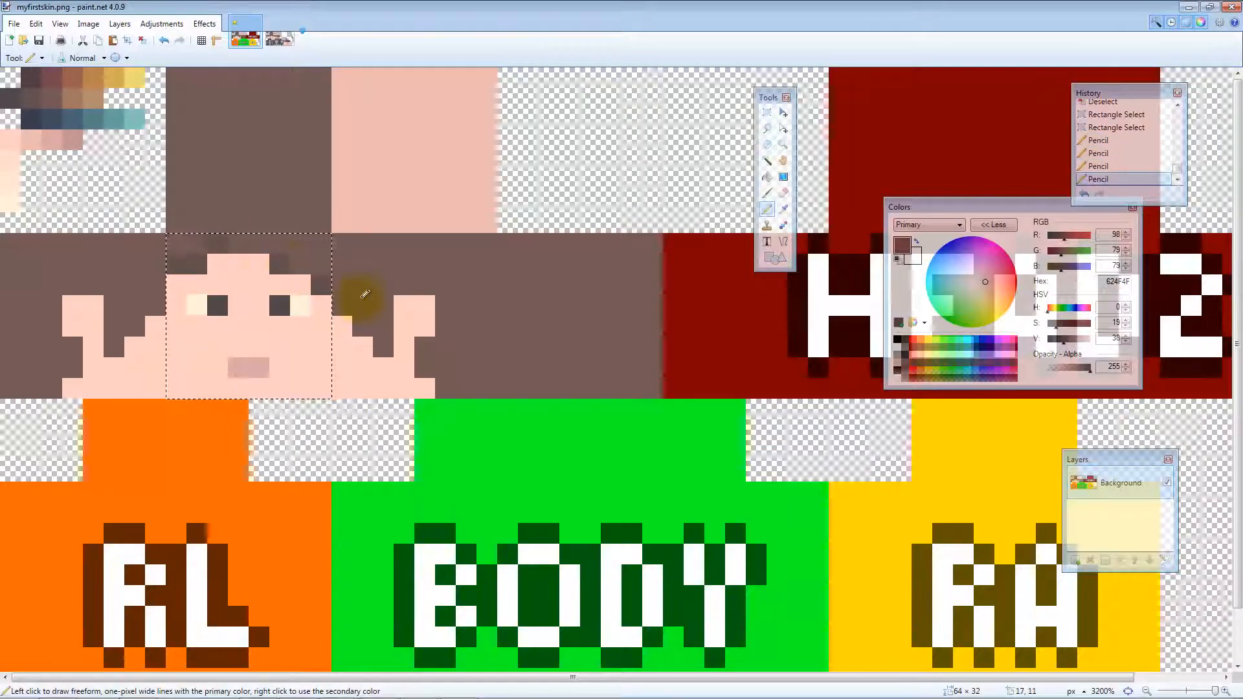
{"action": "left_click_drag", "start_coordinate": [322, 283], "coordinate": [296, 260]}
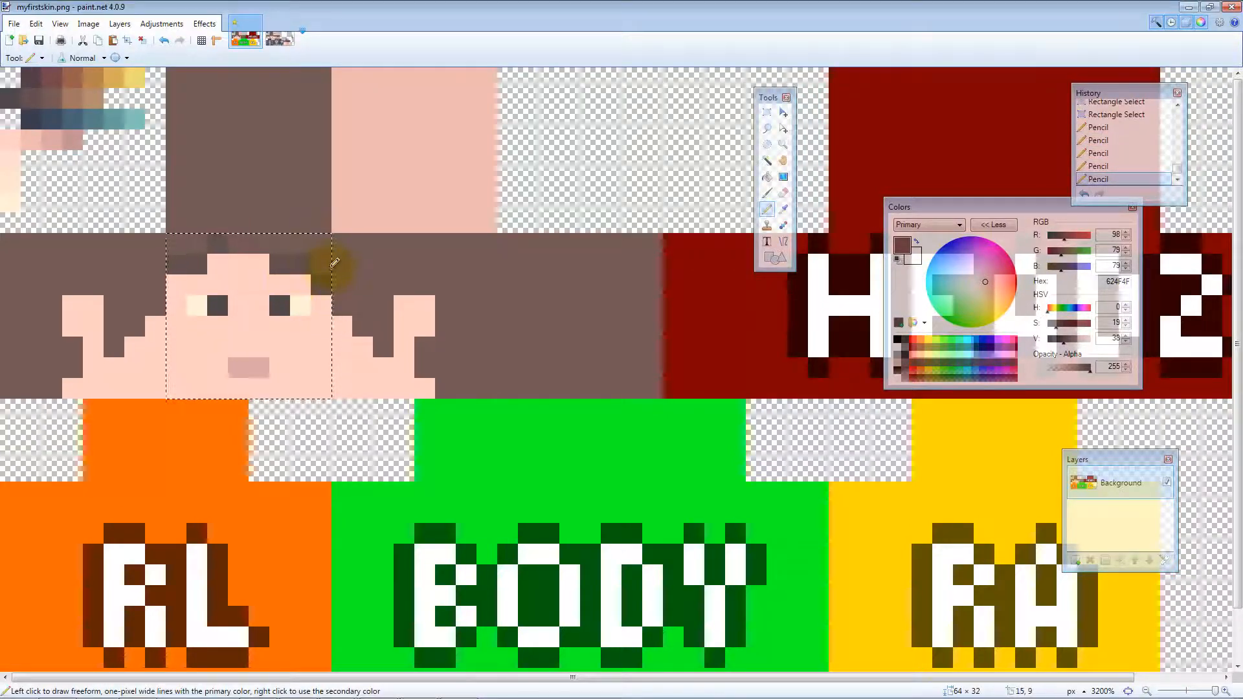
{"action": "key", "text": "ctrl+z"}
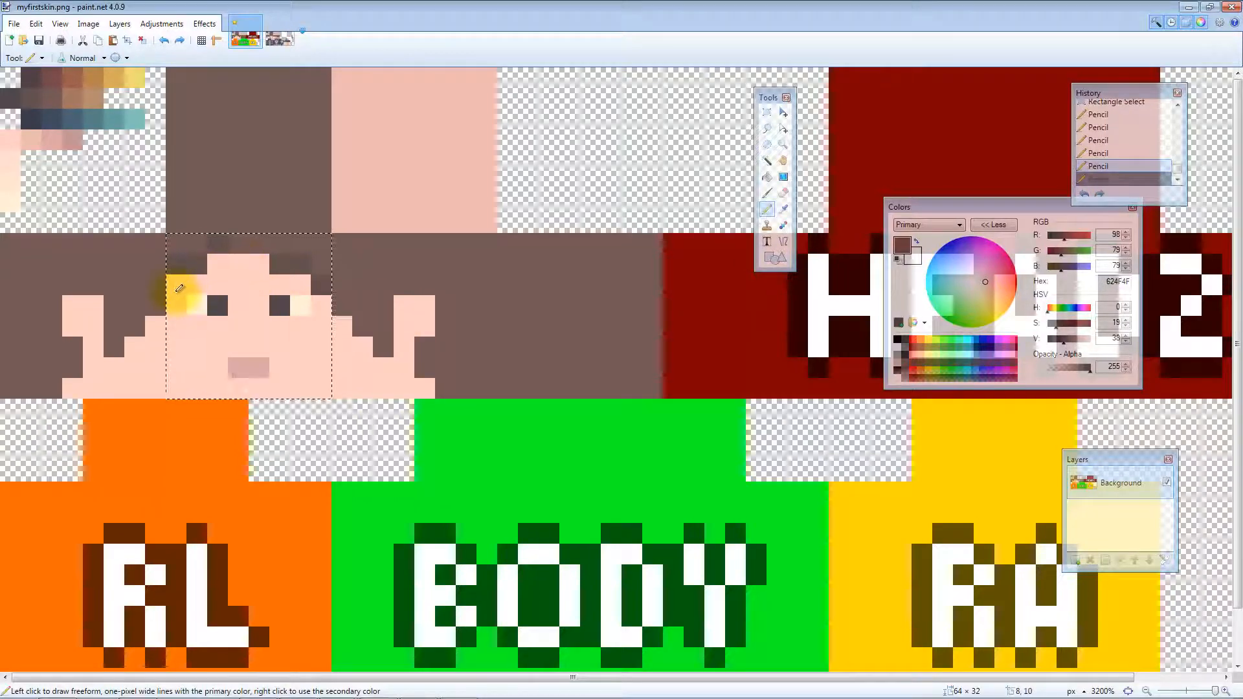
Deselect the face and shade the hair edge between the face and the ear on the head side with 624F4F
{"action": "key", "text": "ctrl+d"}
{"action": "left_click", "coordinate": [158, 302]}
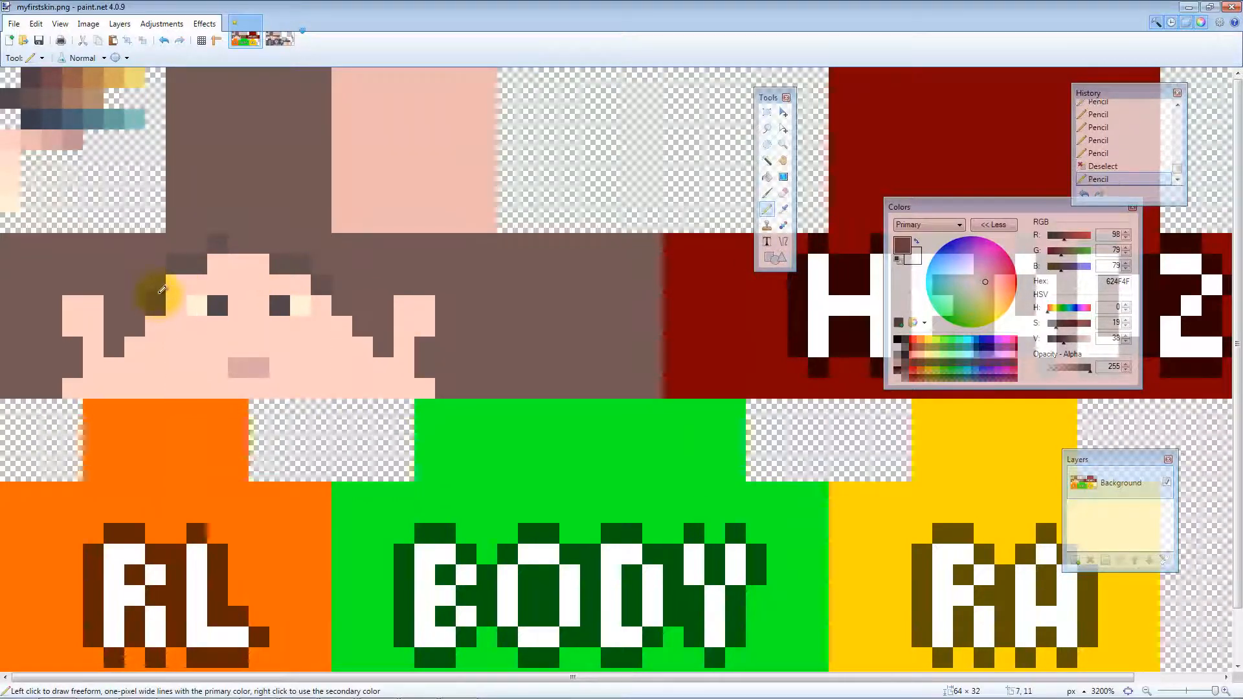
{"action": "left_click", "coordinate": [114, 339]}
{"action": "left_click", "coordinate": [163, 298]}
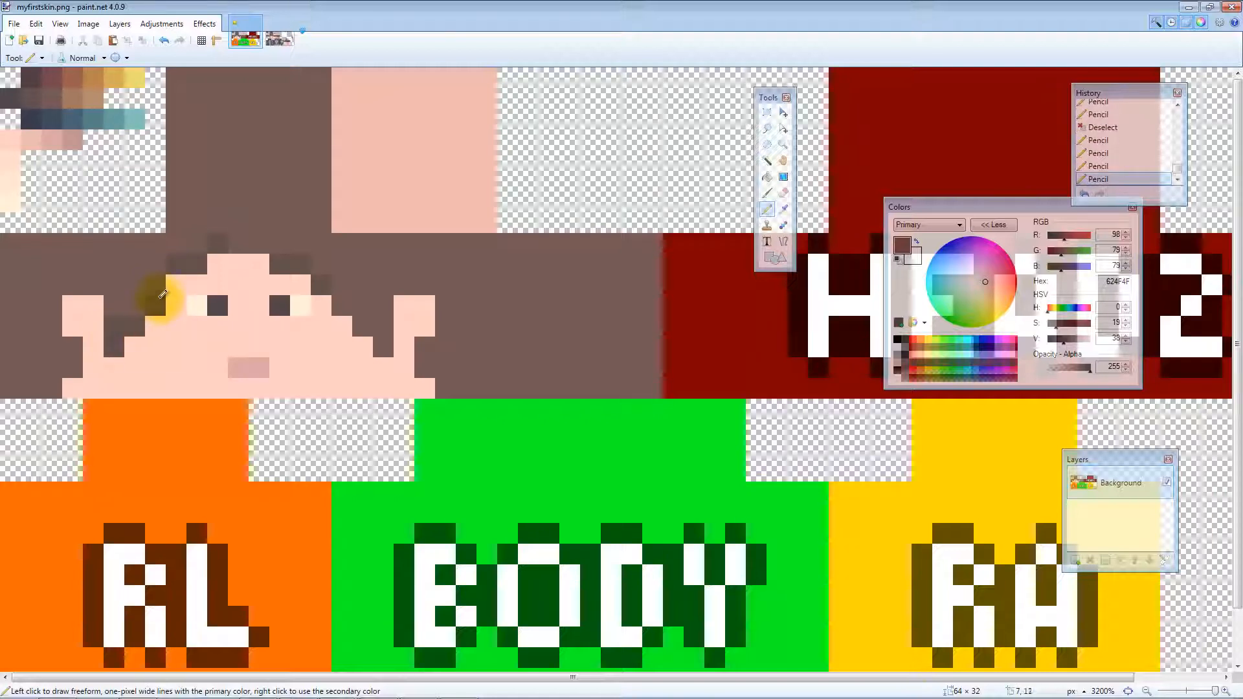
{"action": "left_click", "coordinate": [160, 291]}
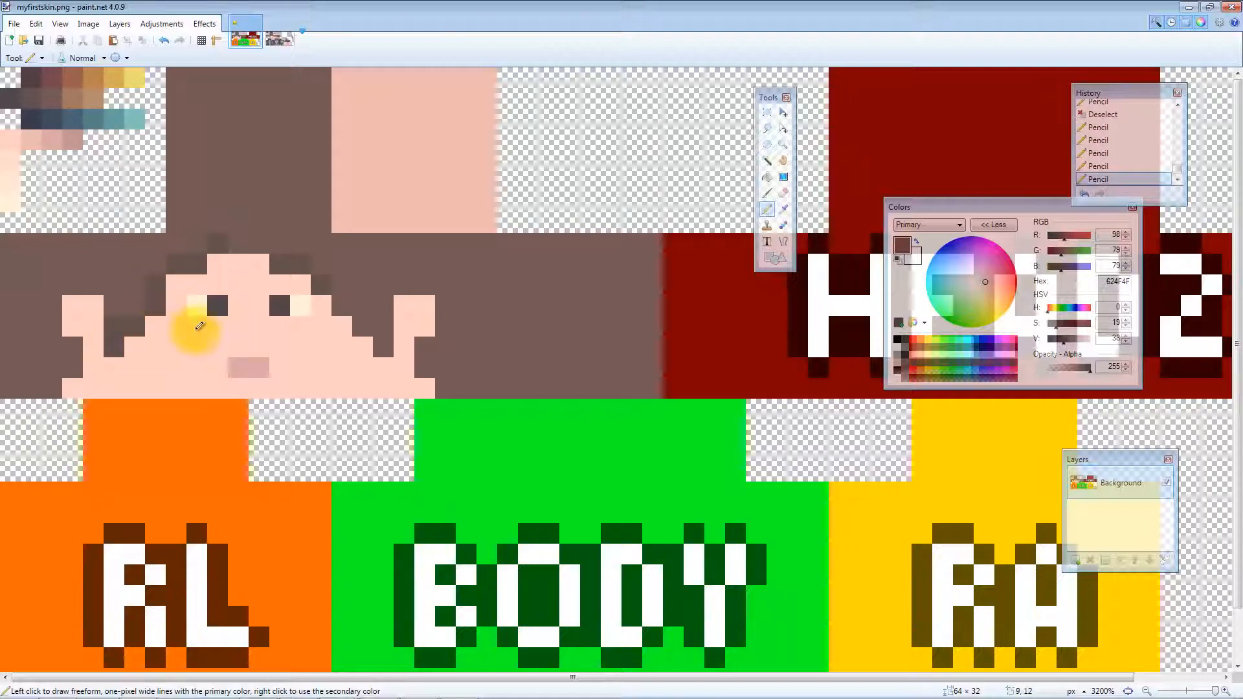
Shade the hair behind the ear and draw a vertical 624F4F strip along the top of the head
{"action": "left_click", "coordinate": [40, 370]}
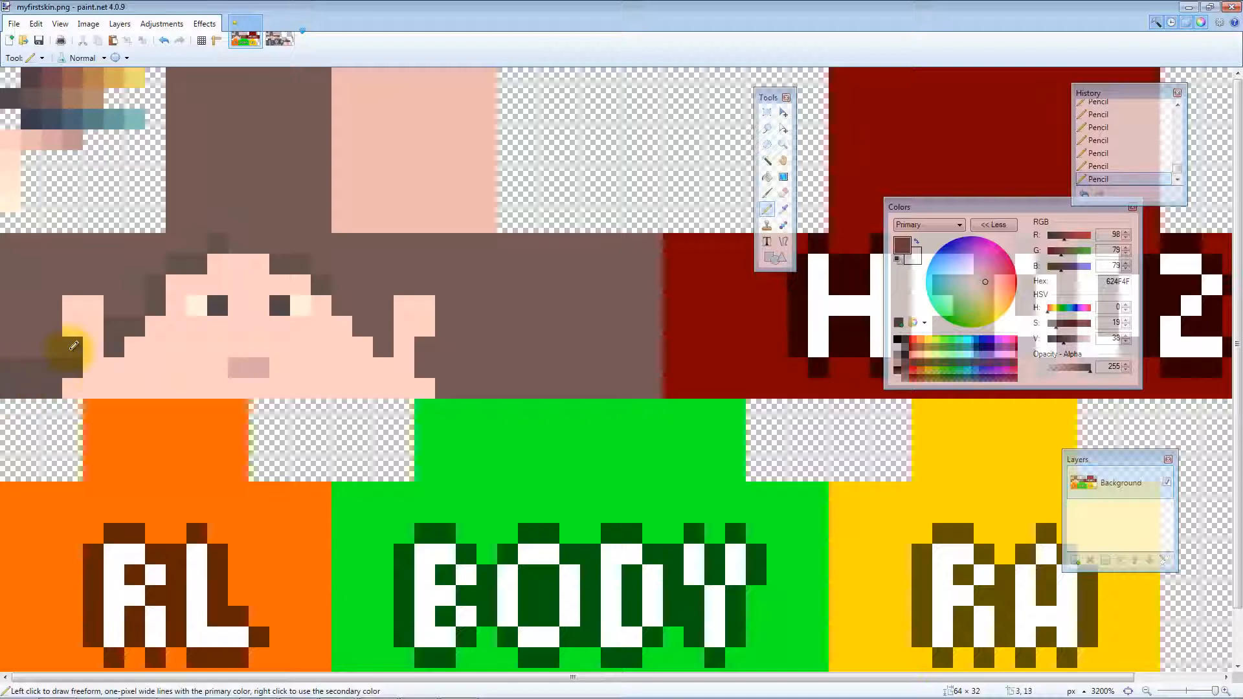
{"action": "left_click", "coordinate": [55, 329]}
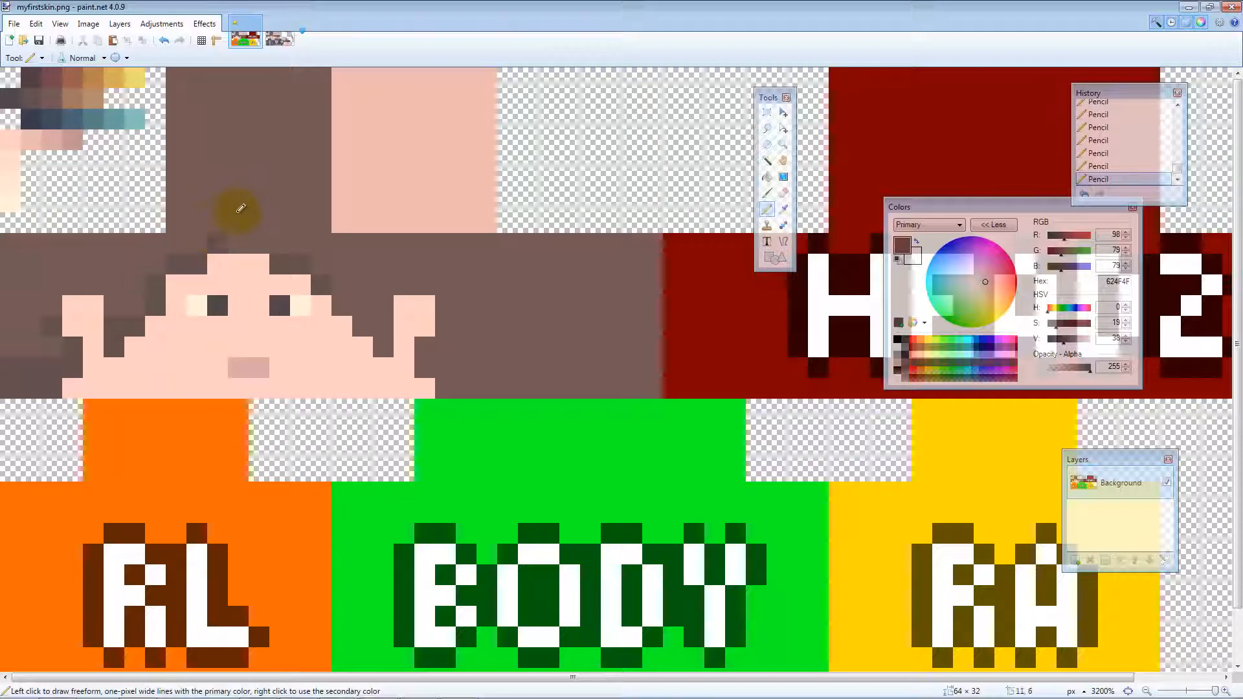
{"action": "left_click_drag", "start_coordinate": [226, 218], "coordinate": [226, 162]}
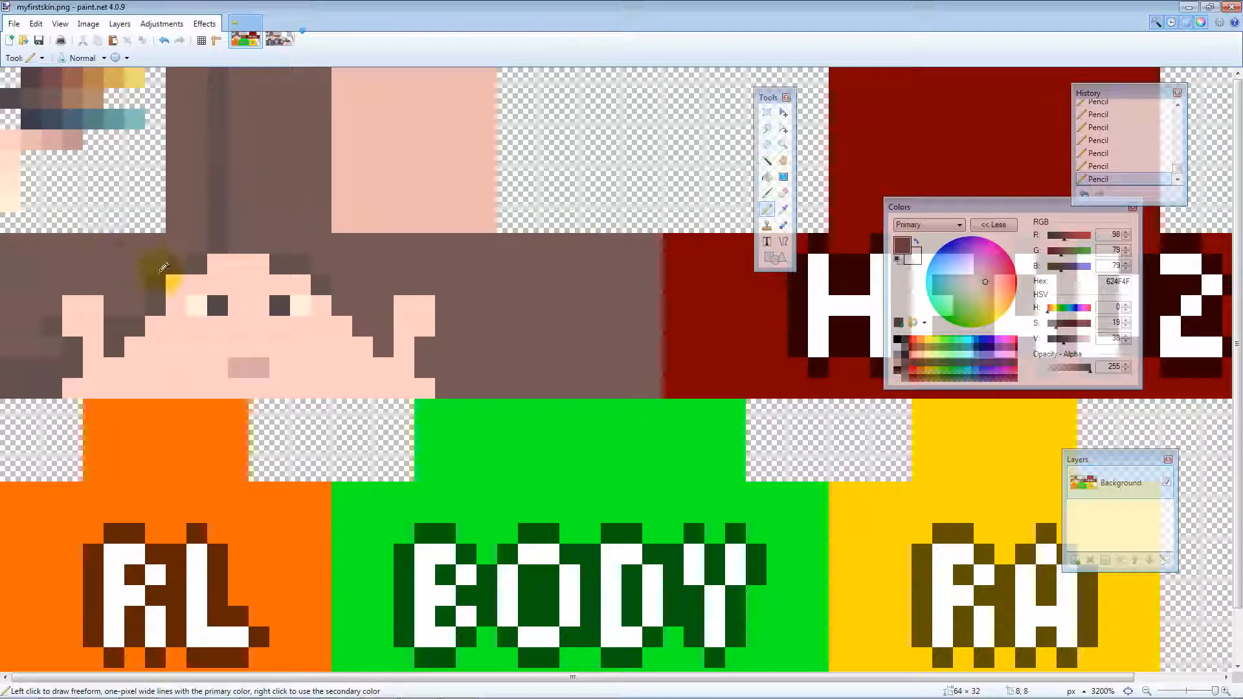
Select the shaded 8 × 8 head side, paste a horizontally mirrored copy at 16, 8 on the other side, and deselect
{"action": "key", "text": "s"}
{"action": "key", "text": "s"}
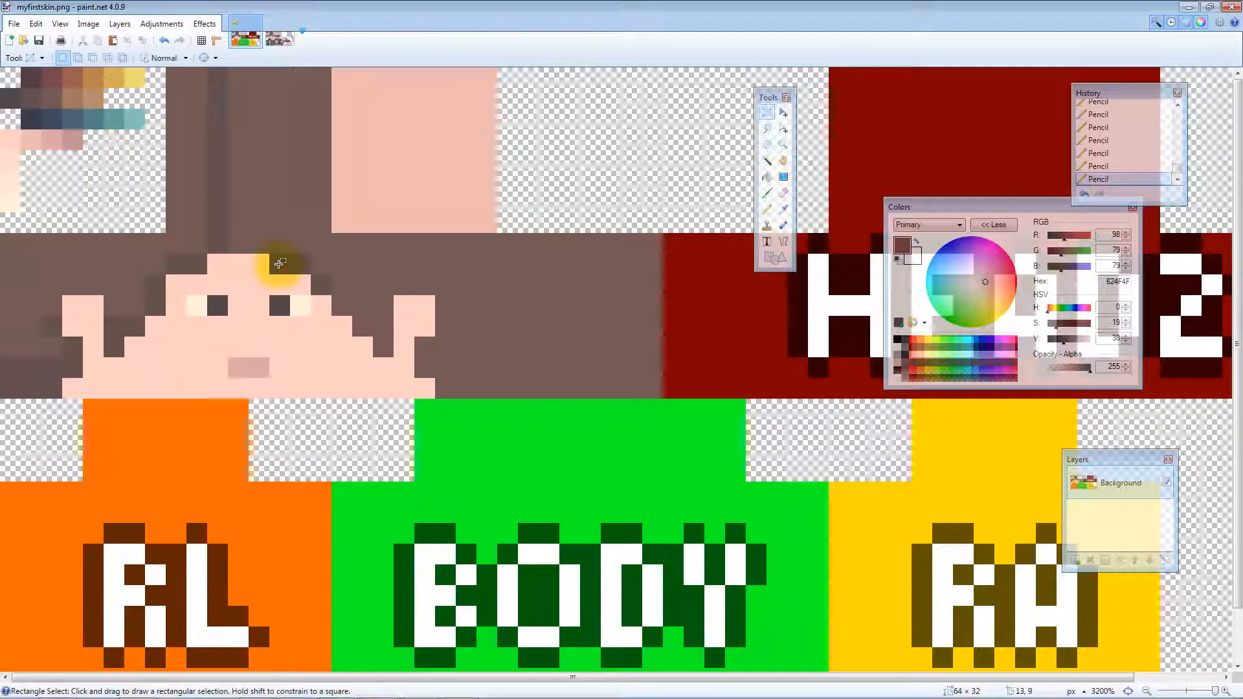
{"action": "left_click", "coordinate": [767, 112]}
{"action": "left_click_drag", "start_coordinate": [13, 384], "coordinate": [139, 236]}
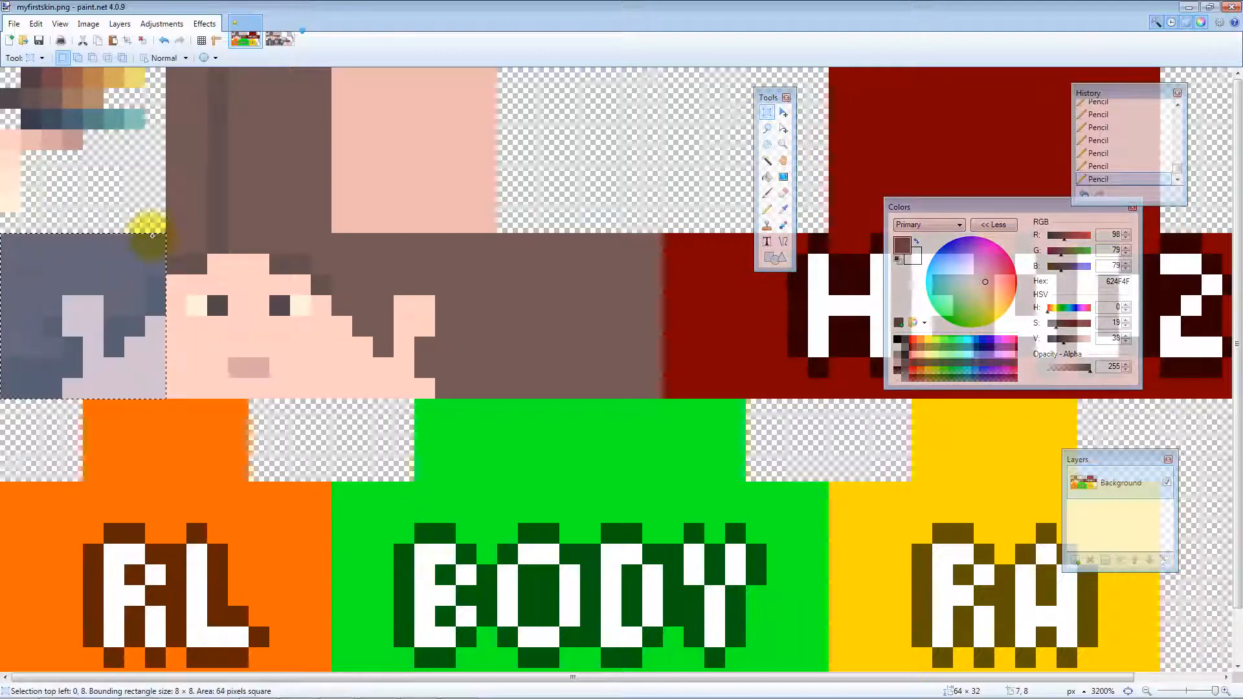
{"action": "key", "text": "ctrl+v"}
{"action": "left_click_drag", "start_coordinate": [17, 313], "coordinate": [343, 283]}
{"action": "left_click_drag", "start_coordinate": [299, 343], "coordinate": [474, 341]}
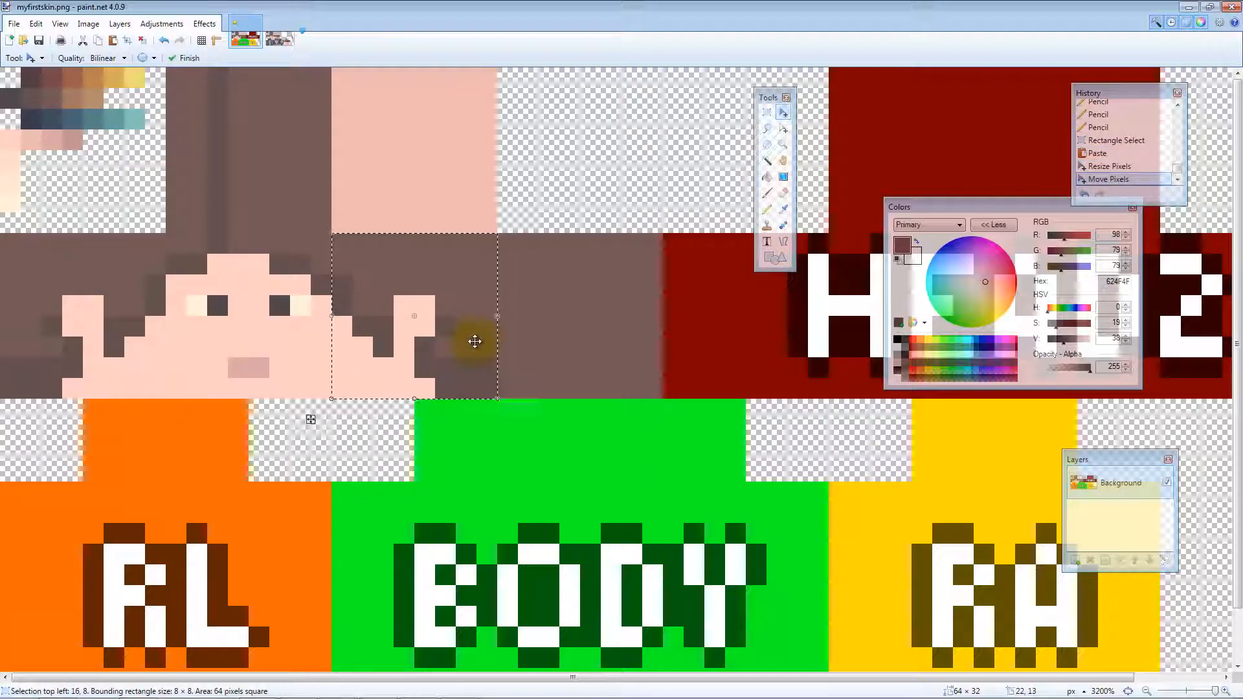
{"action": "key", "text": "ctrl+d"}
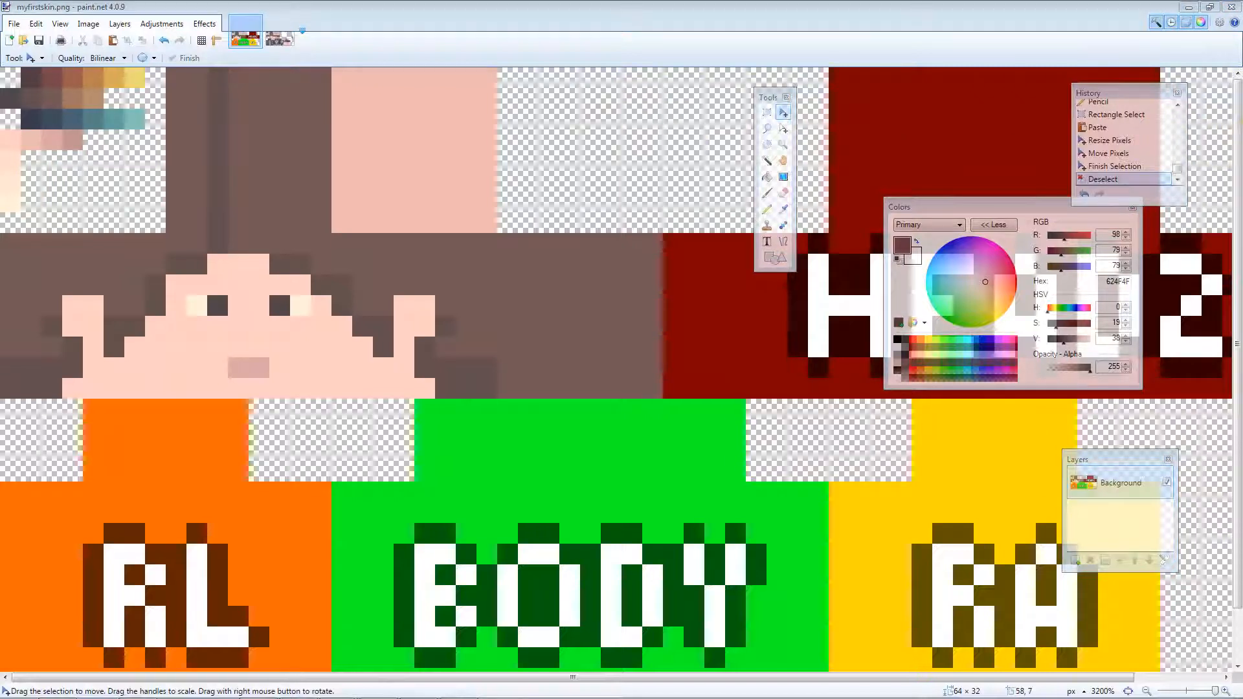
Preview the shaded hair by rotating the model in the Minecraft Skin Viewer, and return to paint.net
{"action": "left_click_drag", "start_coordinate": [1242, 129], "coordinate": [405, 76]}
{"action": "left_click_drag", "start_coordinate": [553, 244], "coordinate": [515, 204]}
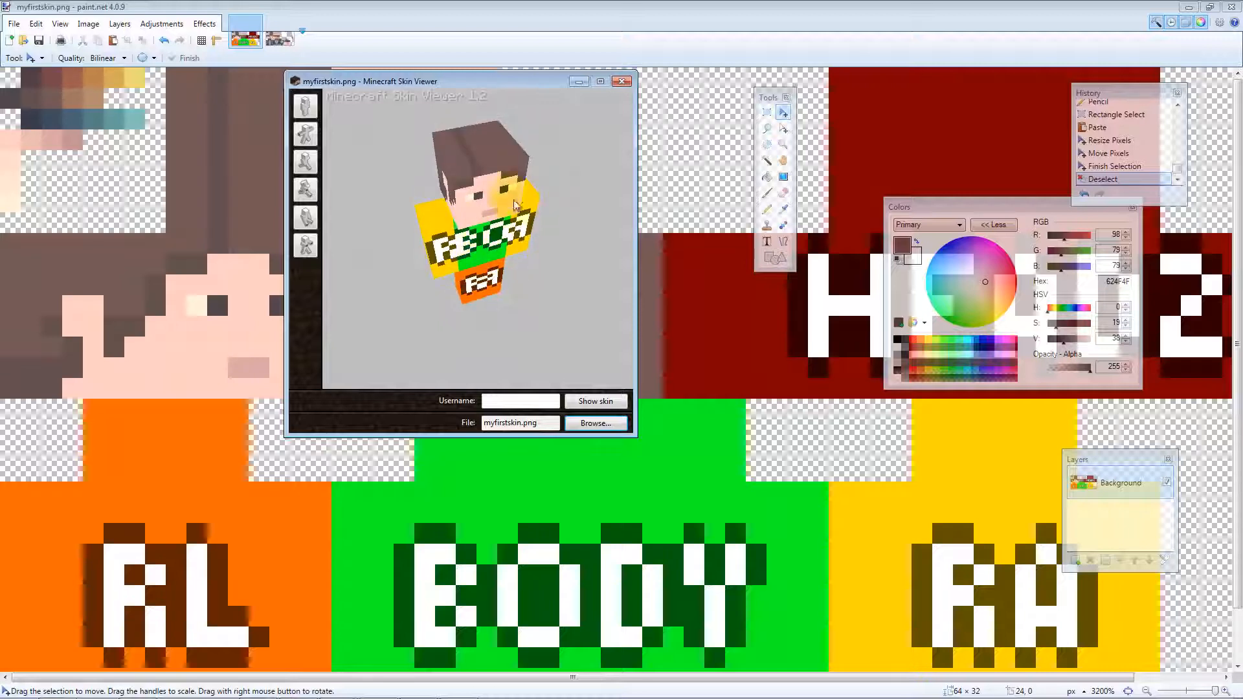
{"action": "left_click", "coordinate": [578, 81]}
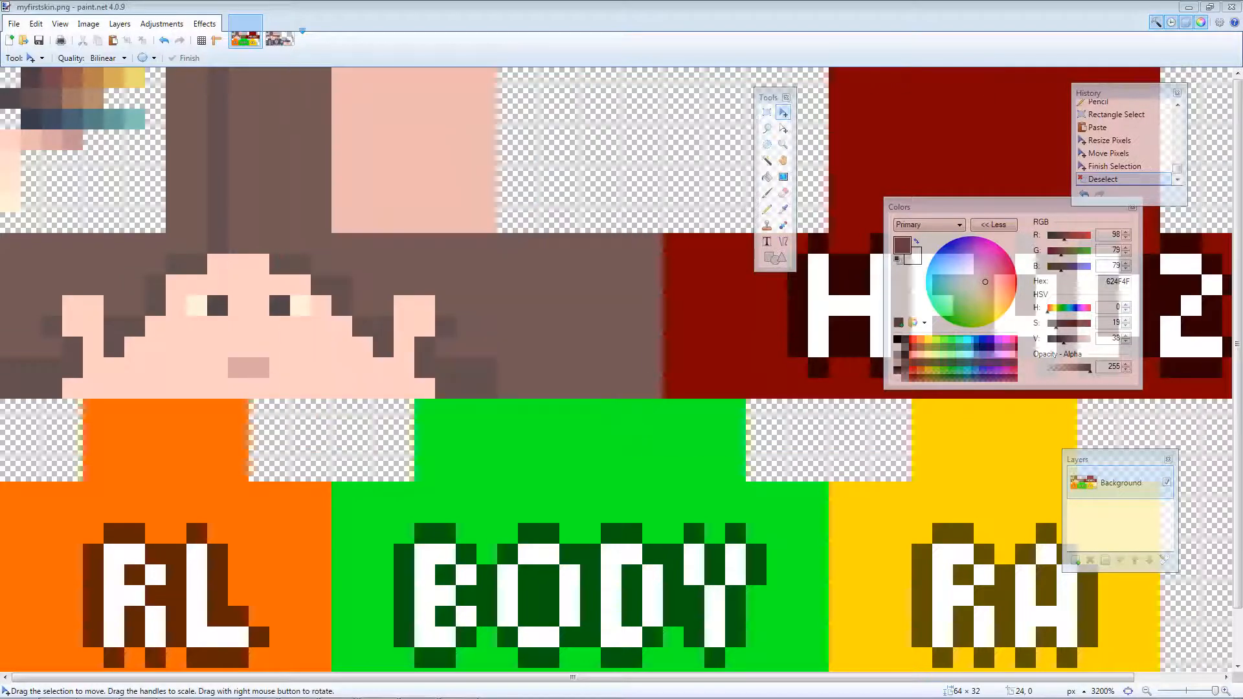
{"action": "left_click", "coordinate": [507, 11]}
Pick 50474A from the palette and darken the hair edges along both sides of the face and behind the ears
{"action": "key", "text": "k"}
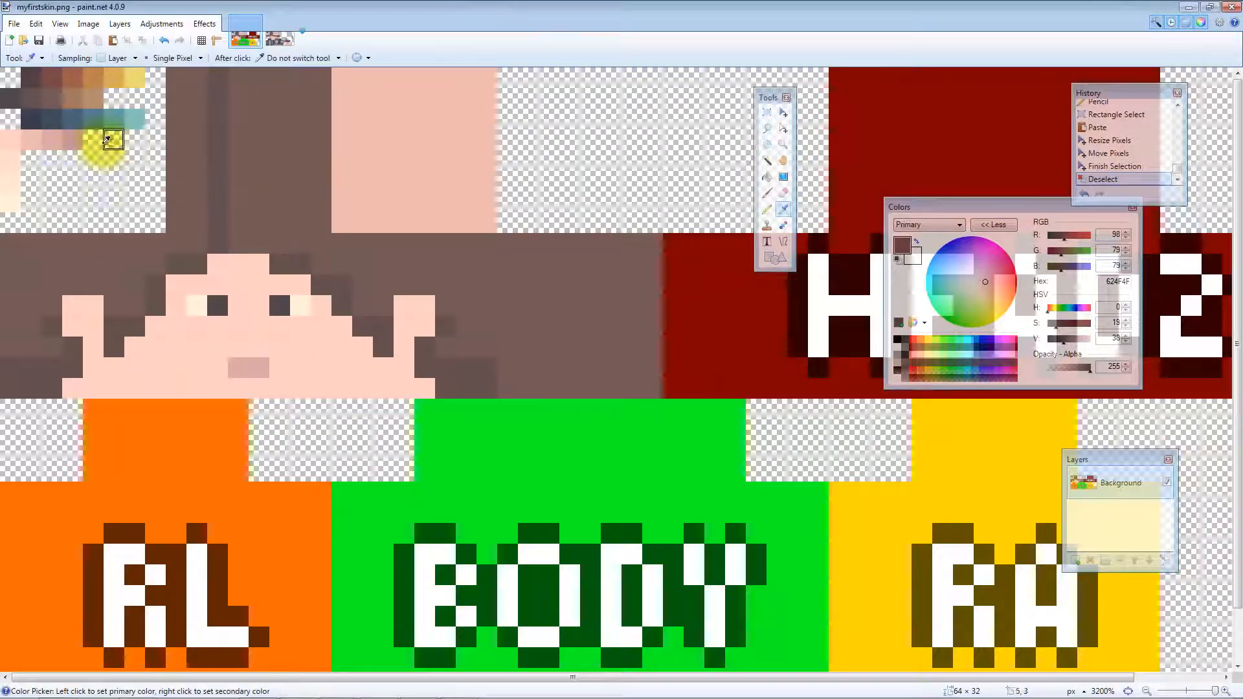
{"action": "left_click", "coordinate": [13, 97]}
{"action": "key", "text": "p"}
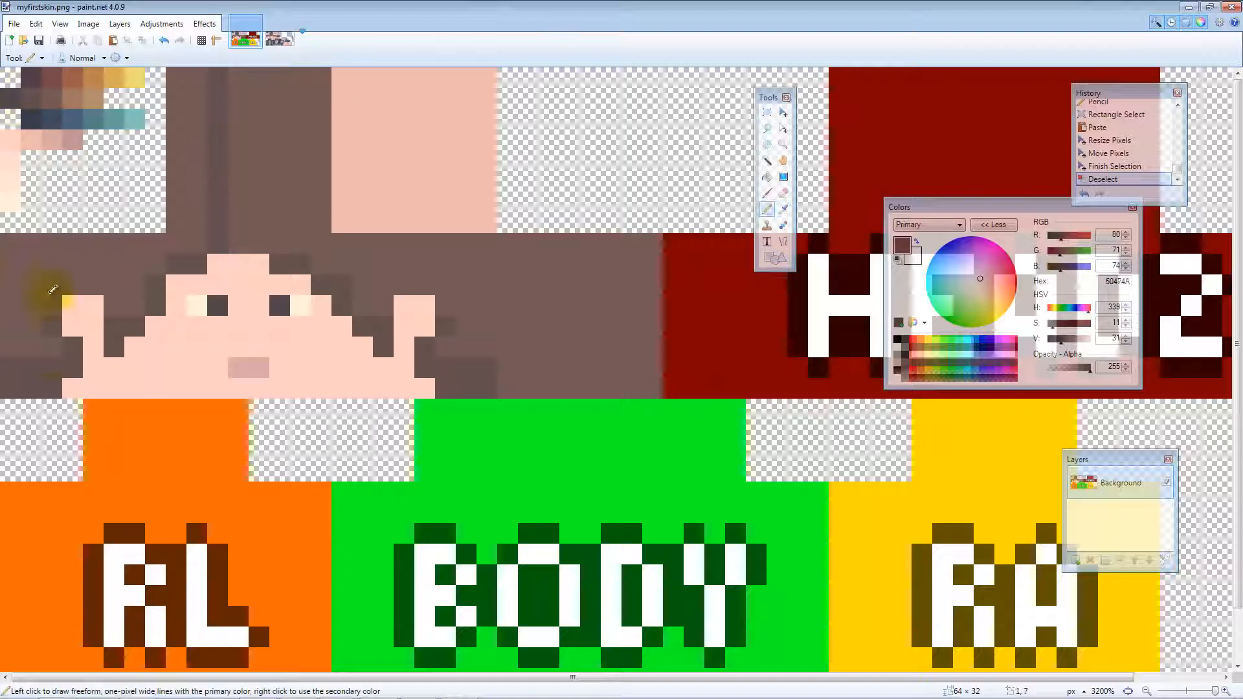
{"action": "left_click", "coordinate": [50, 371]}
{"action": "left_click", "coordinate": [123, 330]}
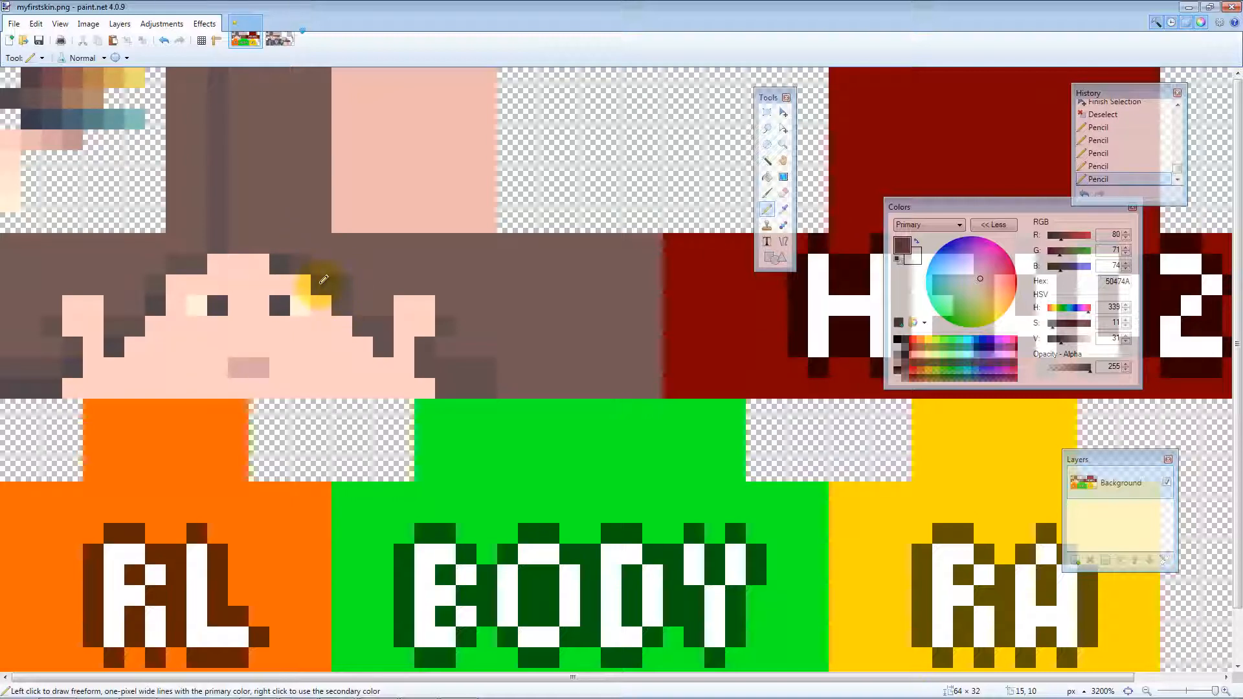
{"action": "key", "text": "ctrl+z"}
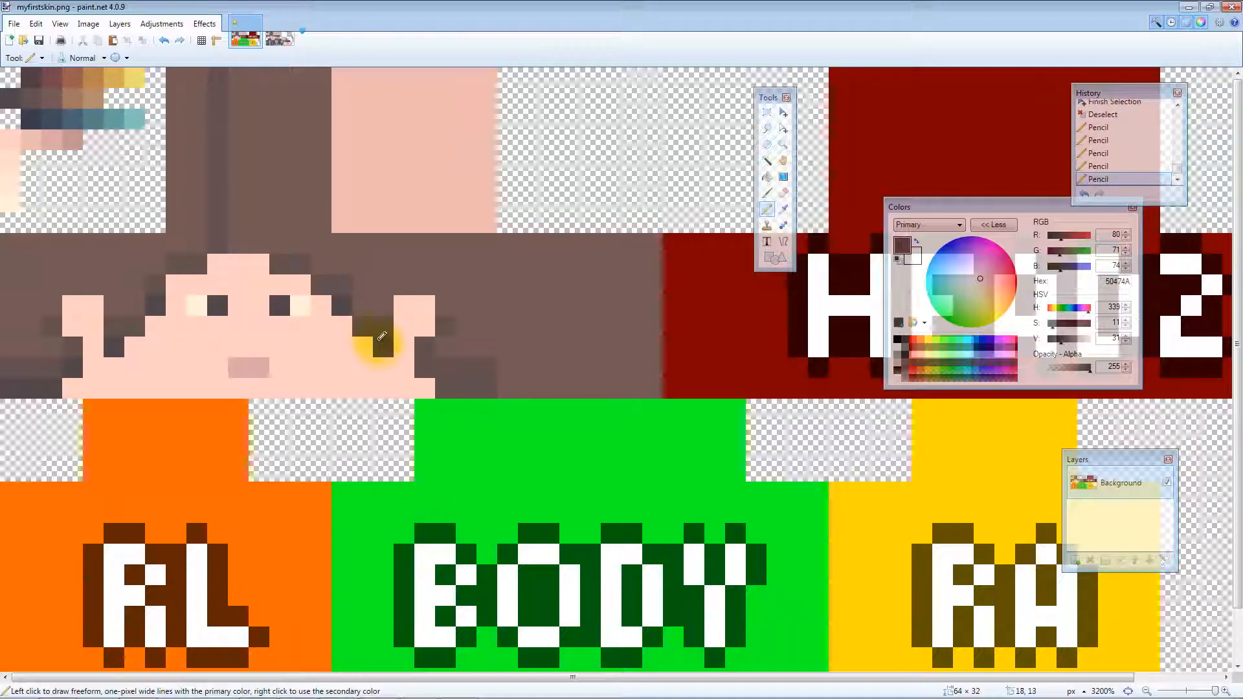
{"action": "left_click", "coordinate": [367, 326]}
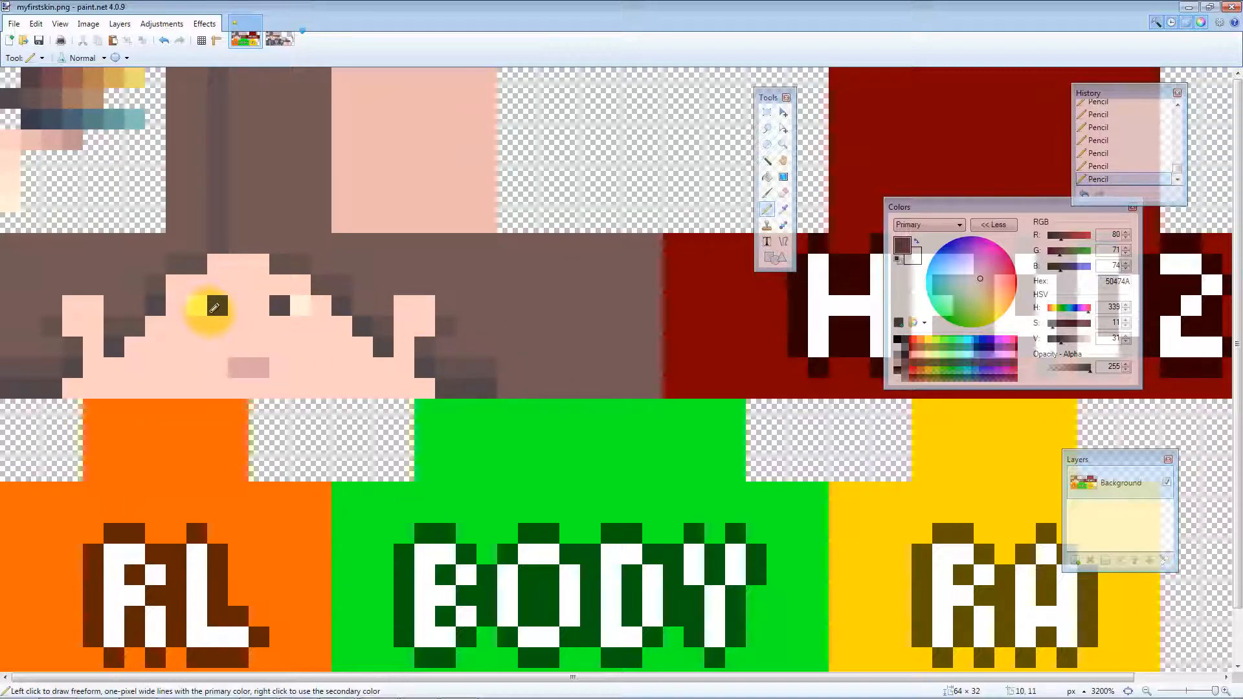
Draw vertical hair strands above and behind the ear on the front-left head side using 624F4F and 50474A
{"action": "key", "text": "k"}
{"action": "key", "text": "p"}
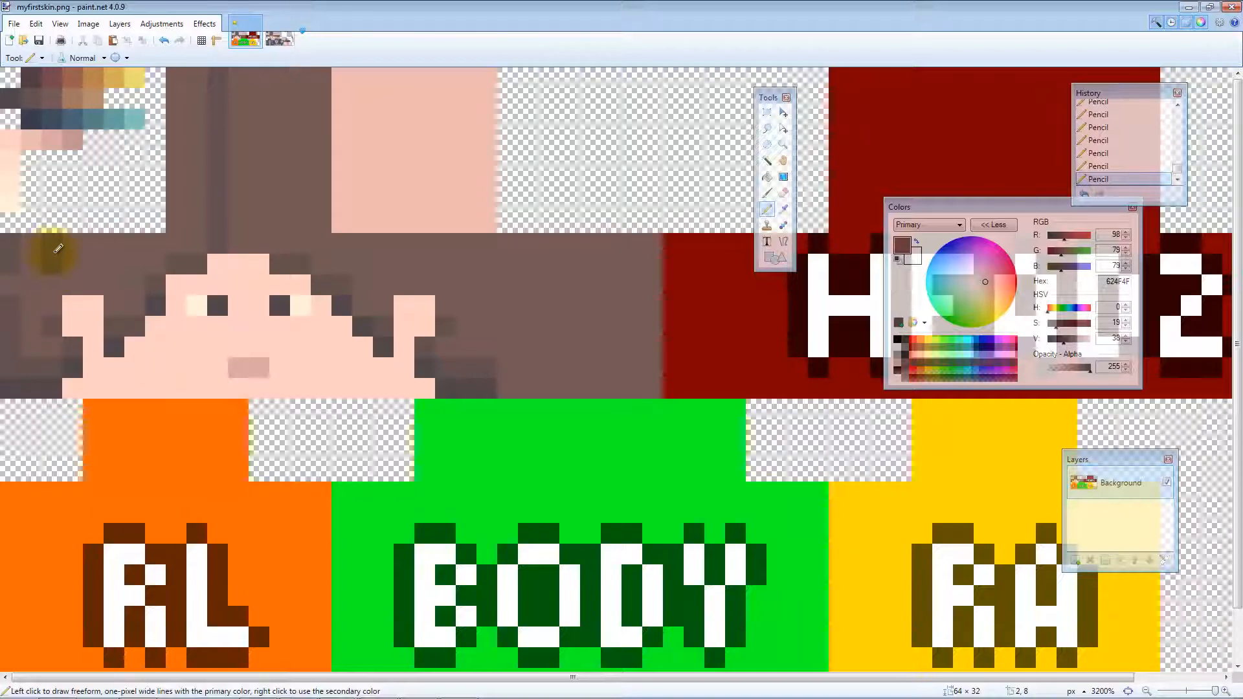
{"action": "key", "text": "ctrl+z"}
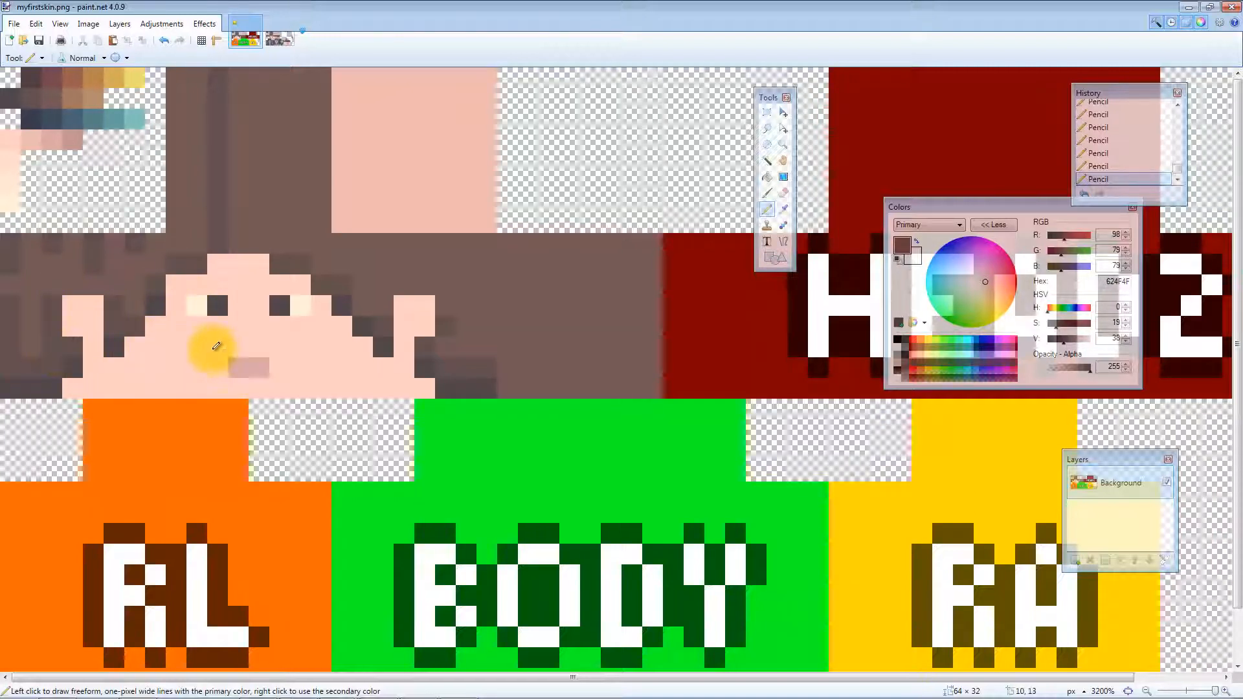
{"action": "key", "text": "k"}
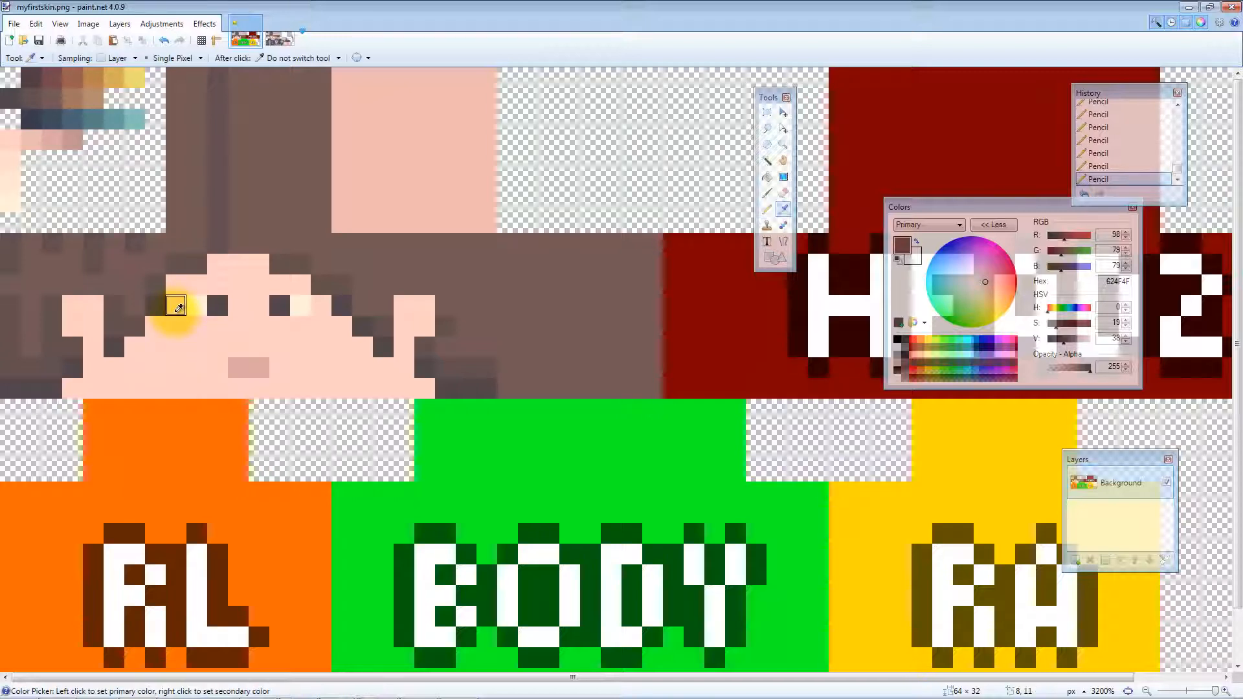
{"action": "left_click", "coordinate": [12, 386]}
{"action": "key", "text": "p"}
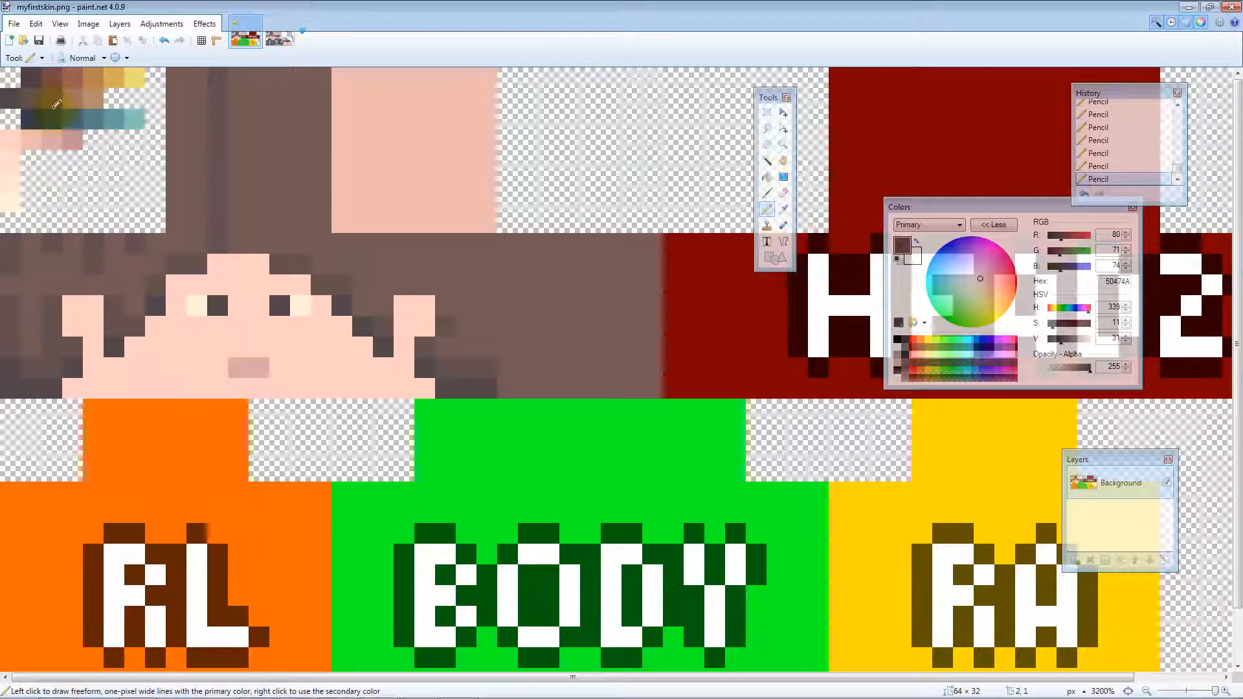
Pick A07762 from the palette and draw short highlight strands in the hair above and behind the ear
{"action": "key", "text": "k"}
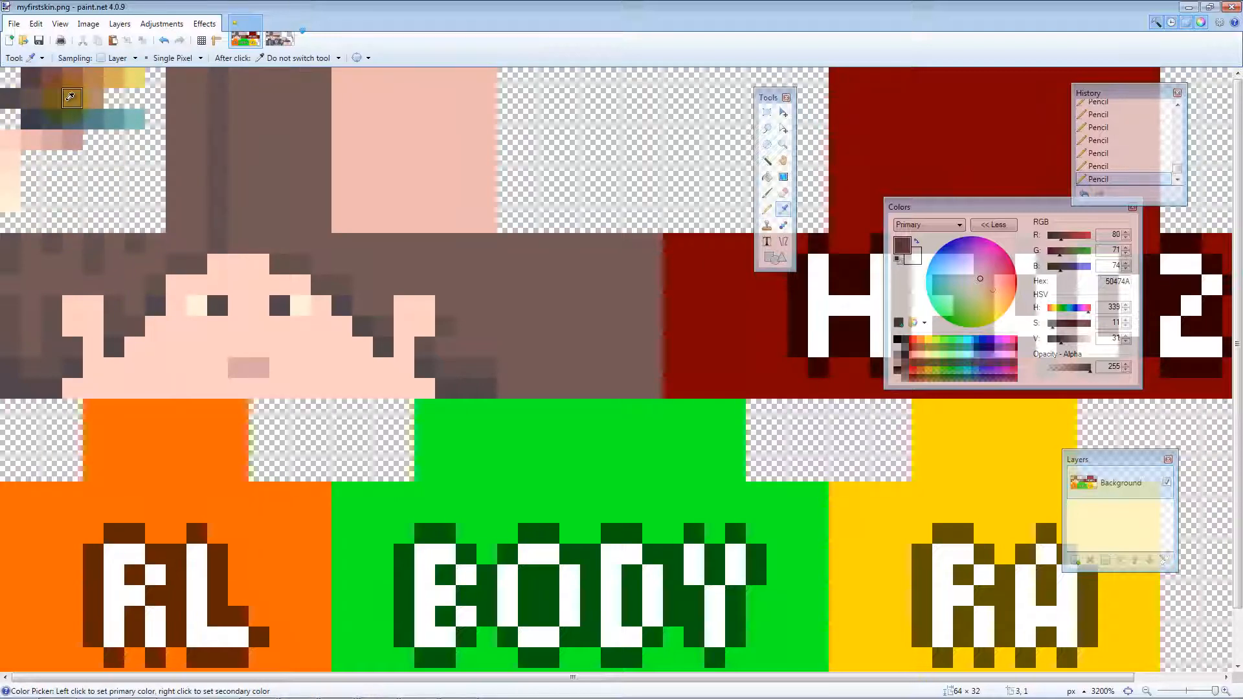
{"action": "left_click", "coordinate": [38, 307]}
{"action": "key", "text": "p"}
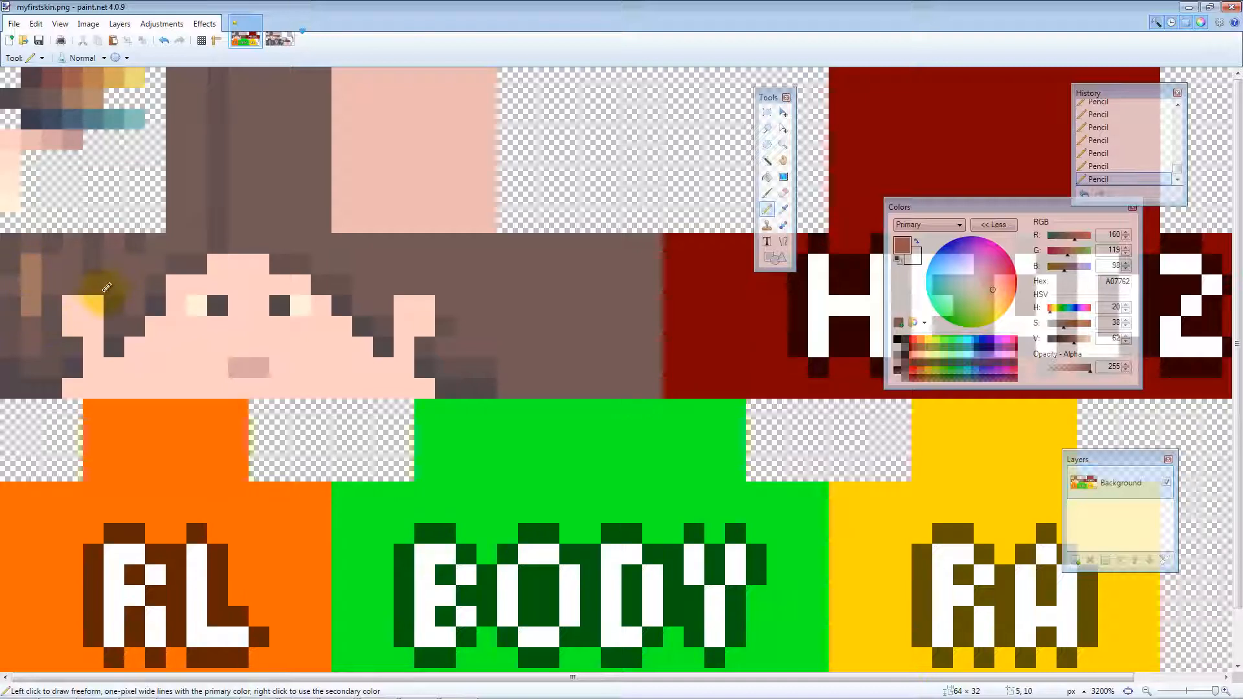
{"action": "left_click", "coordinate": [115, 263]}
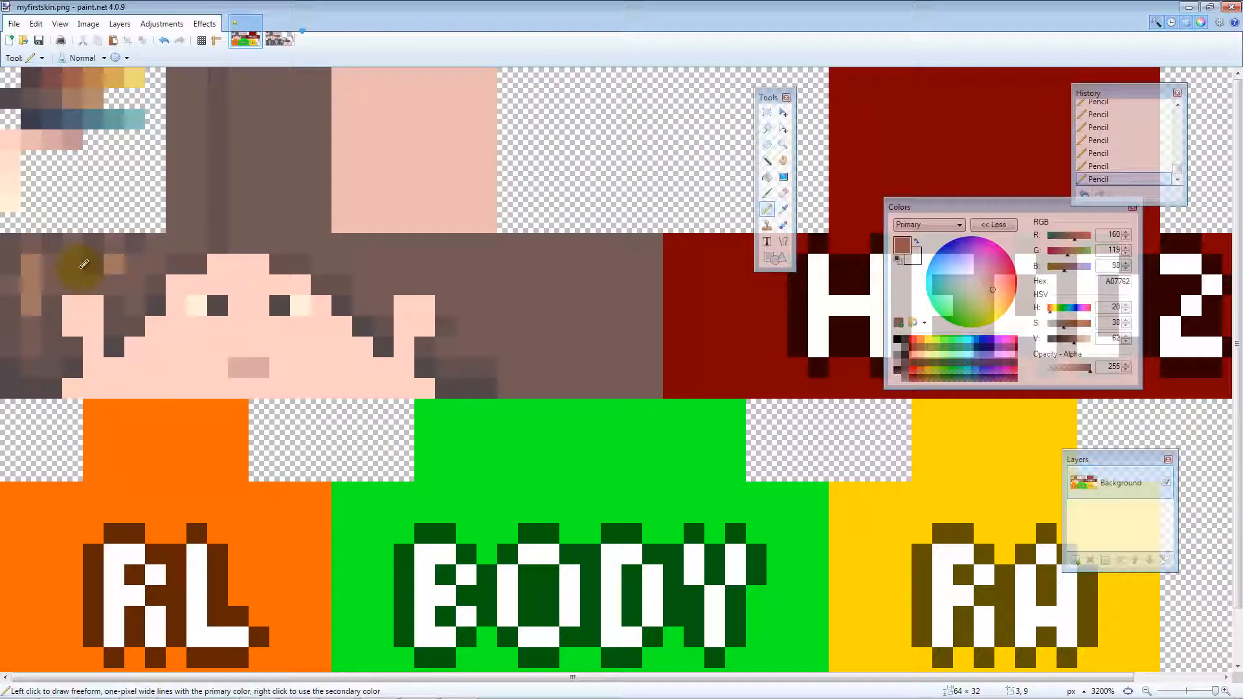
{"action": "left_click", "coordinate": [138, 282]}
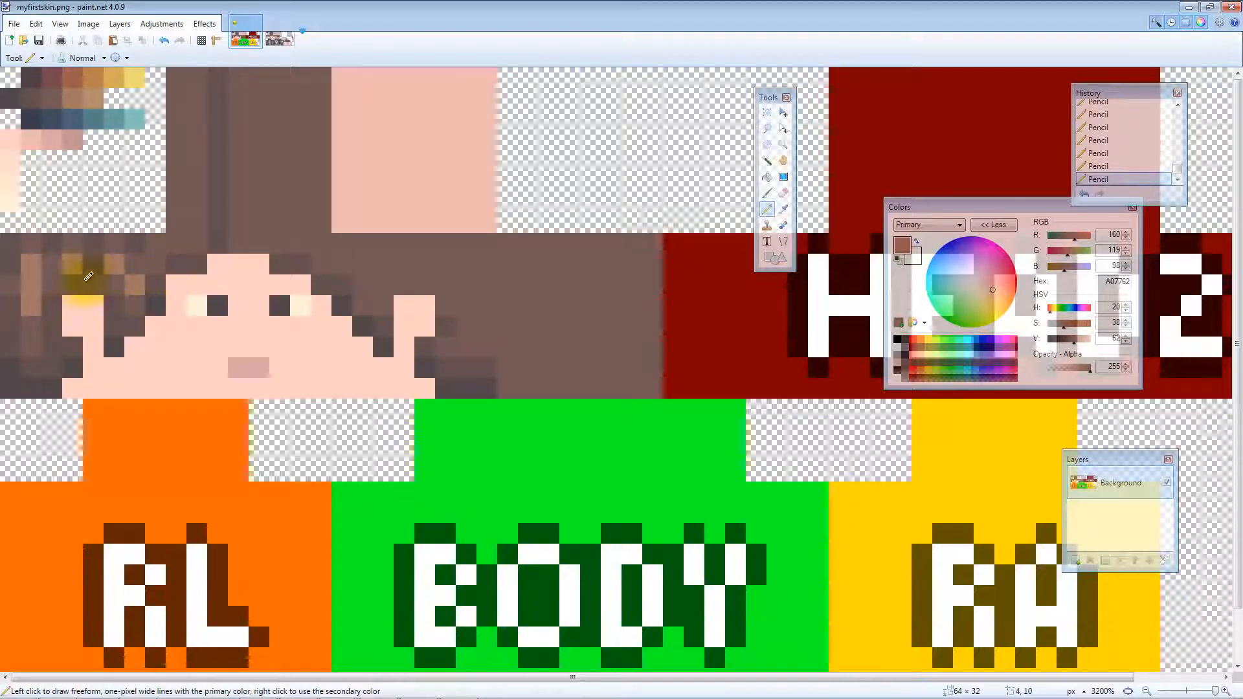
Add brighter B38D6E pixels to the highlight strands in the side hair
{"action": "key", "text": "k"}
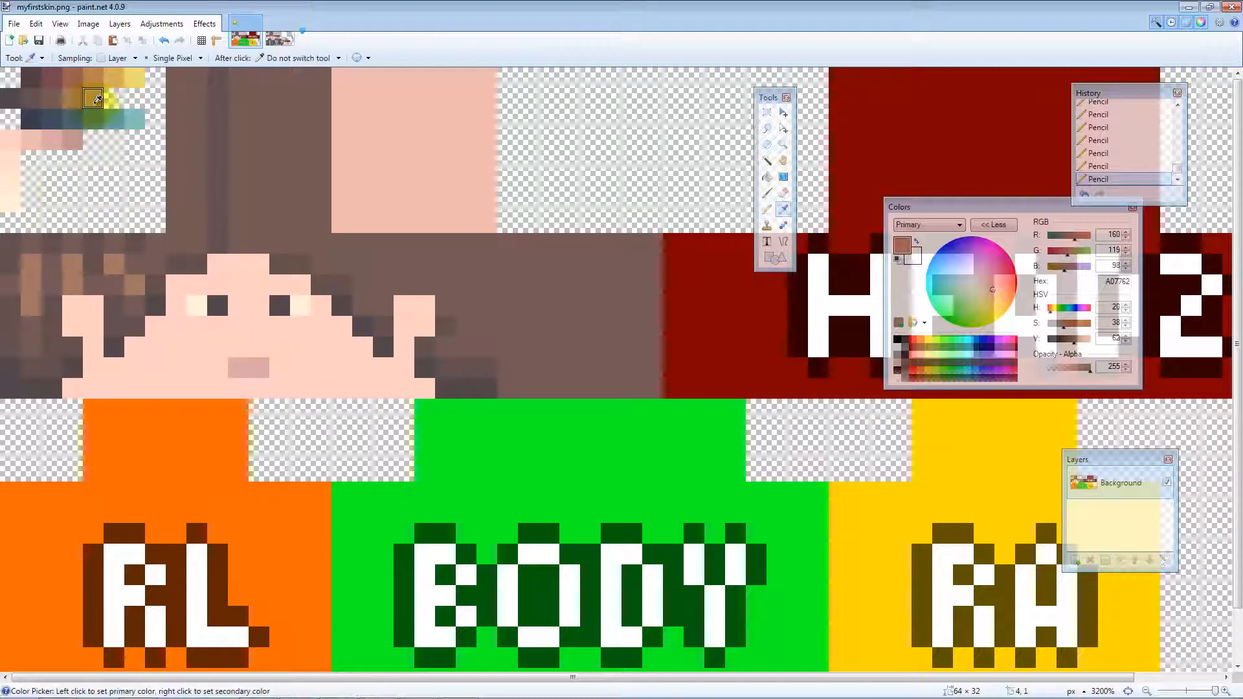
{"action": "left_click", "coordinate": [97, 101]}
{"action": "key", "text": "p"}
{"action": "left_click", "coordinate": [33, 283]}
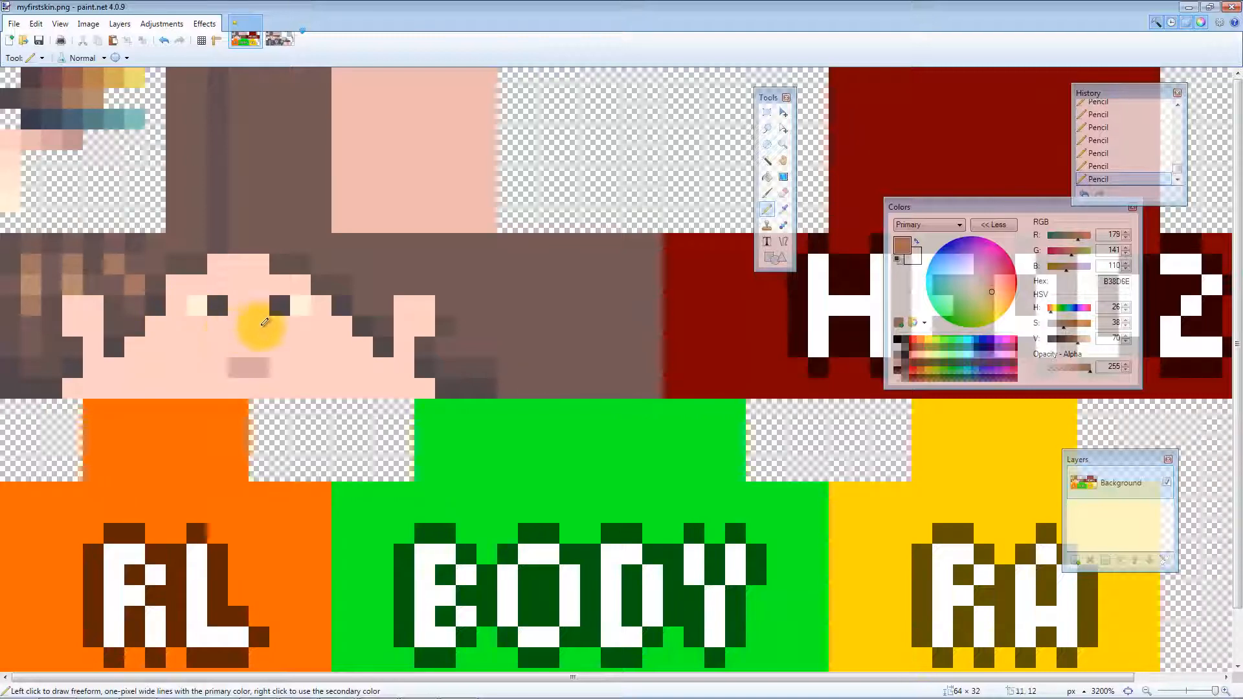
Preview the head by rotating the model in the Minecraft Skin Viewer, and return to paint.net
{"action": "left_click_drag", "start_coordinate": [1242, 155], "coordinate": [321, 106]}
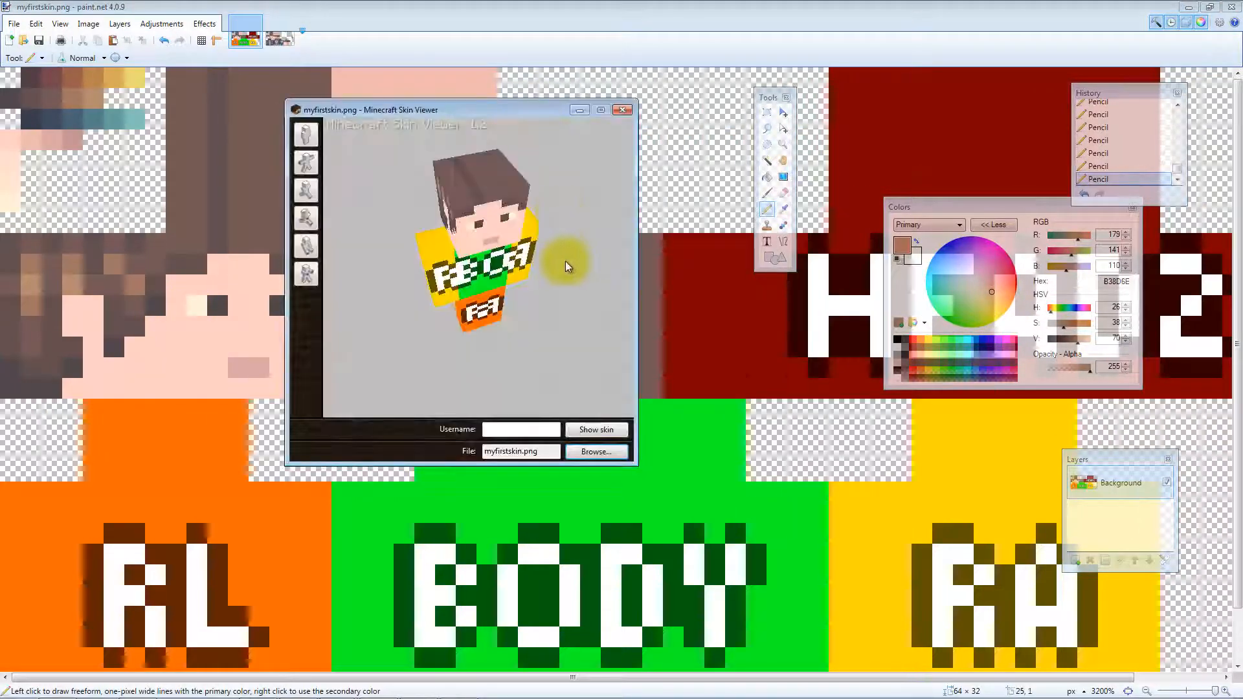
{"action": "left_click_drag", "start_coordinate": [565, 262], "coordinate": [564, 220]}
{"action": "left_click_drag", "start_coordinate": [536, 110], "coordinate": [1242, 107]}
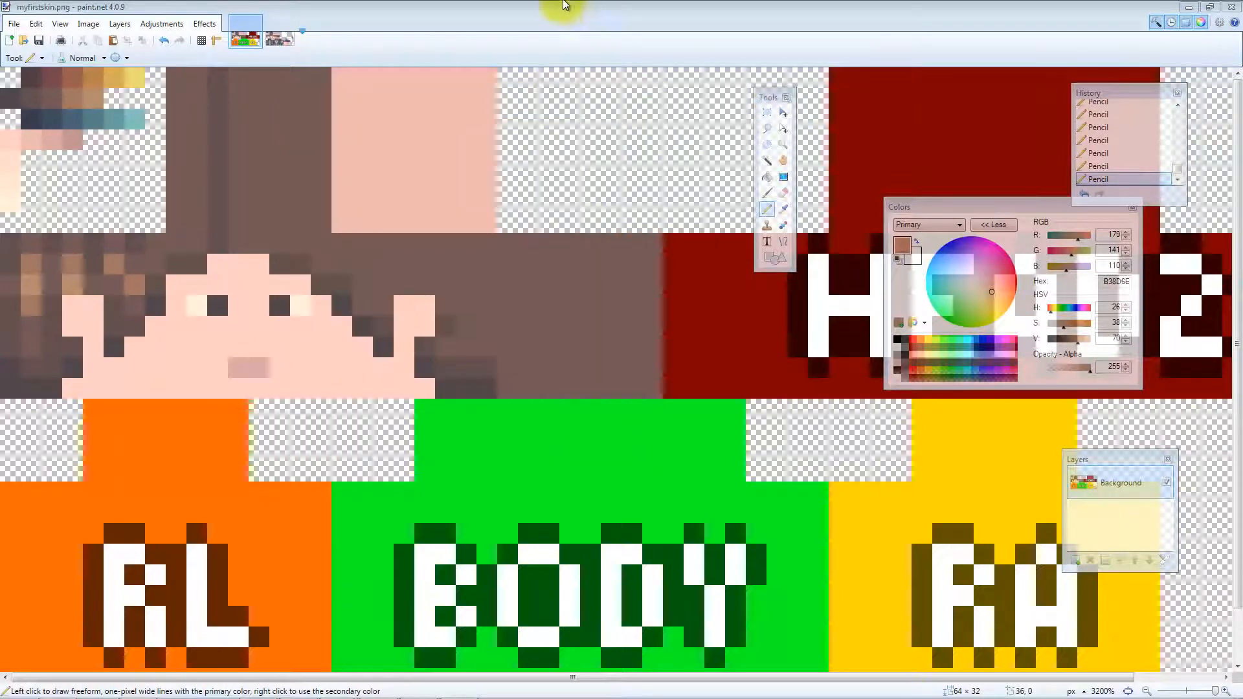
{"action": "left_click", "coordinate": [447, 54]}
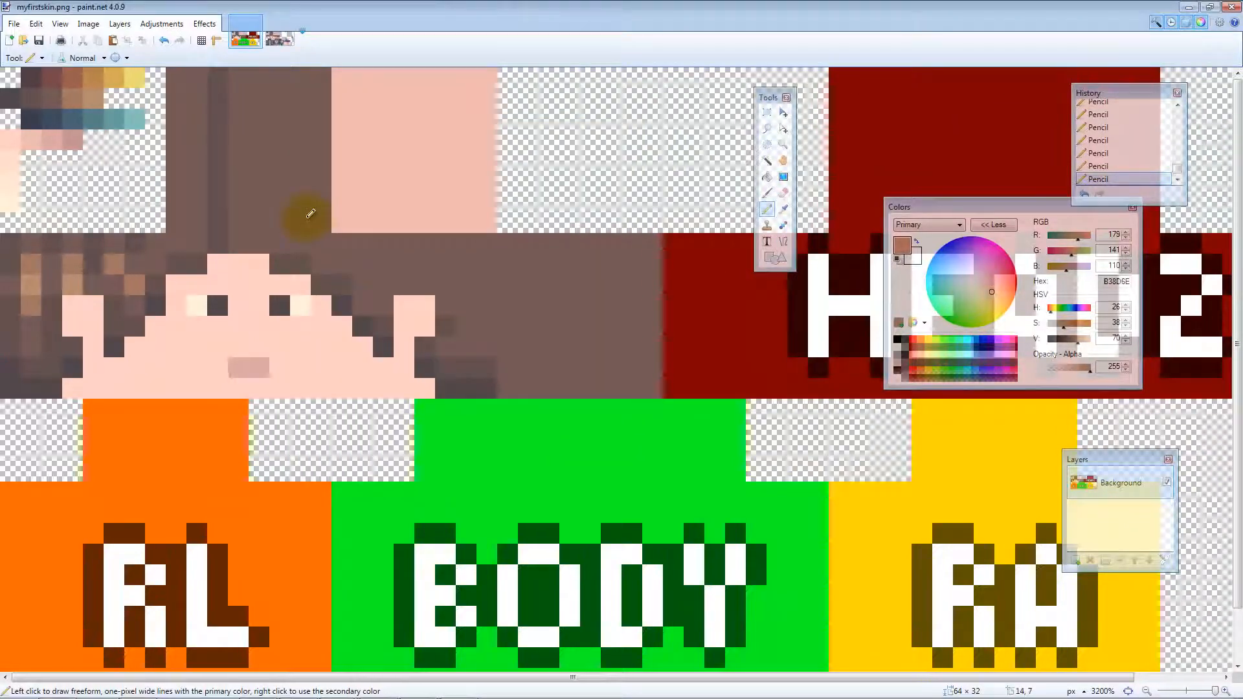
Select the 8 × 8 head side at 0, 8 and shade its skin below the hairline and around the ear with EDBAB1
{"action": "key", "text": "s"}
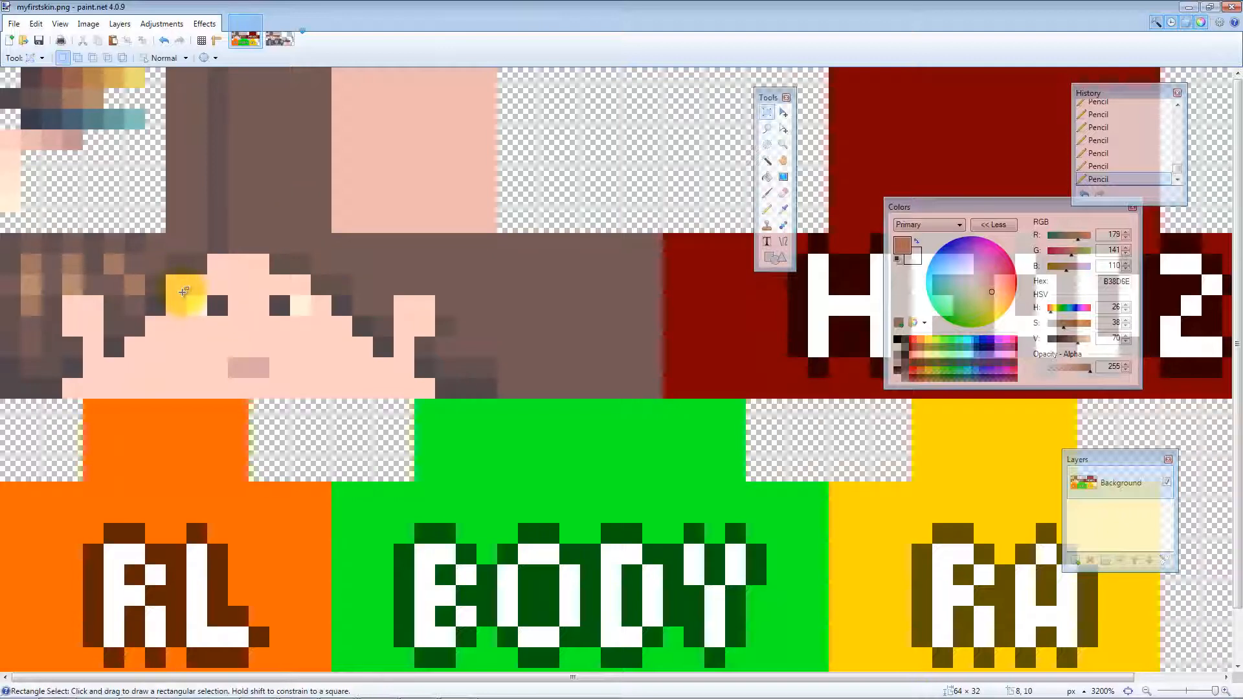
{"action": "left_click_drag", "start_coordinate": [6, 238], "coordinate": [164, 394]}
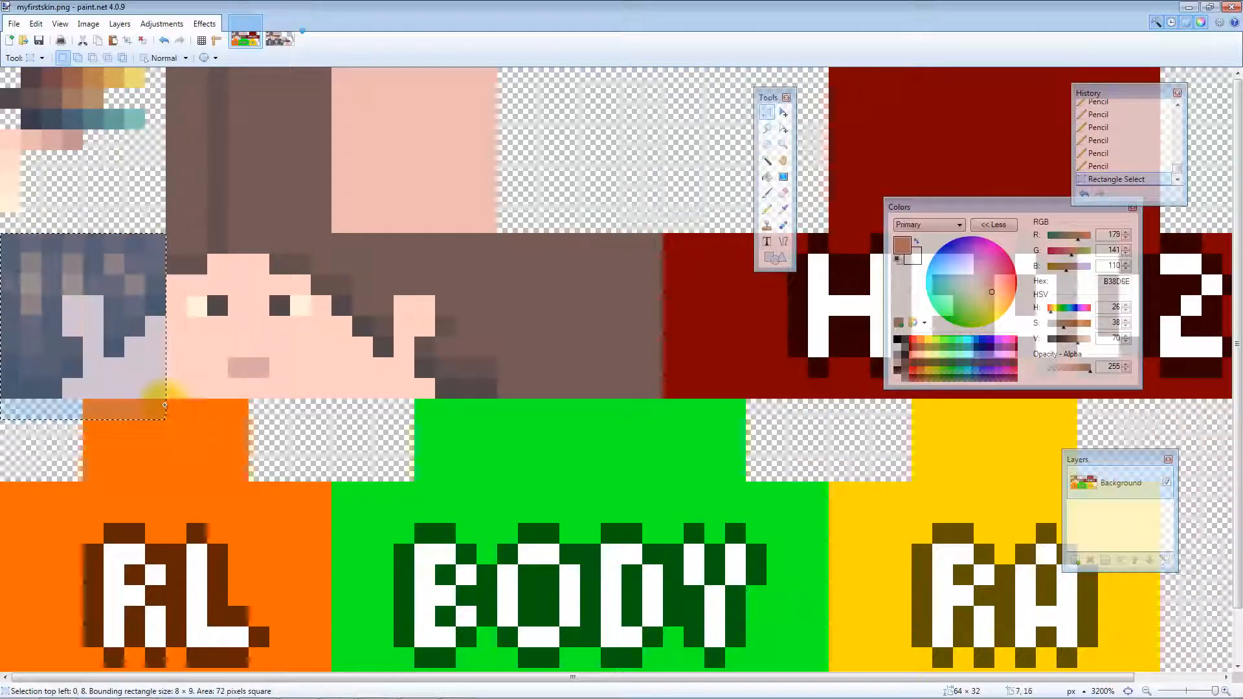
{"action": "key", "text": "k"}
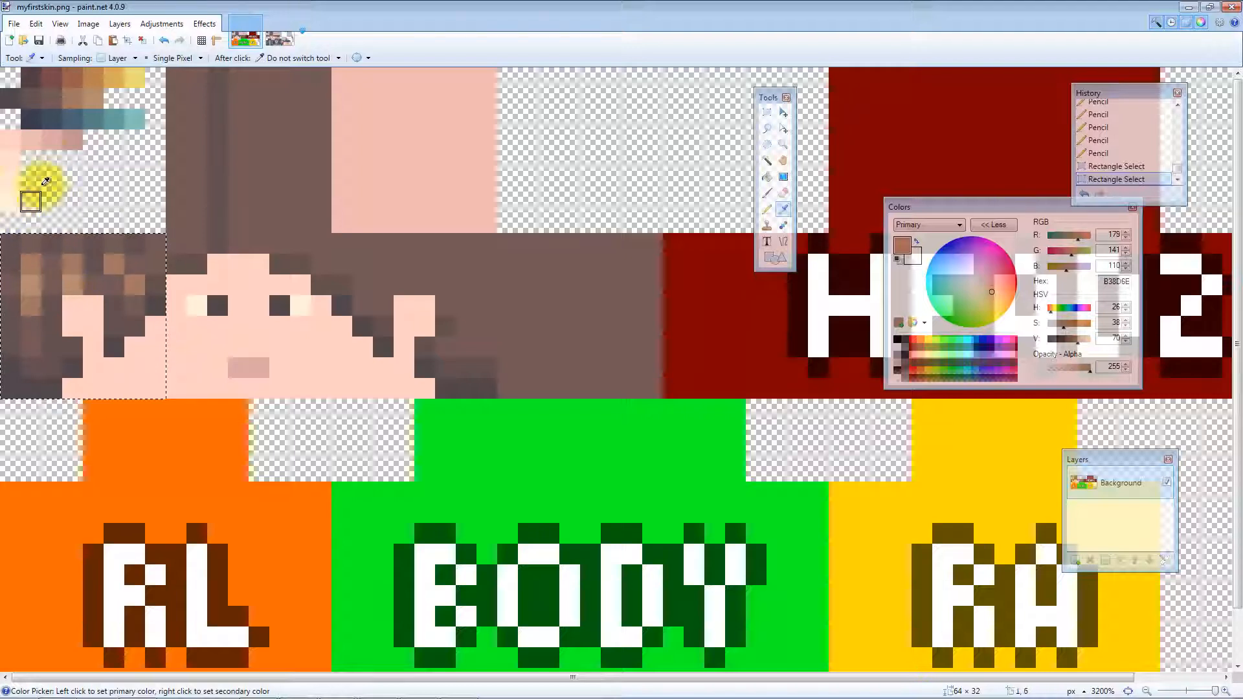
{"action": "left_click", "coordinate": [31, 139]}
{"action": "key", "text": "p"}
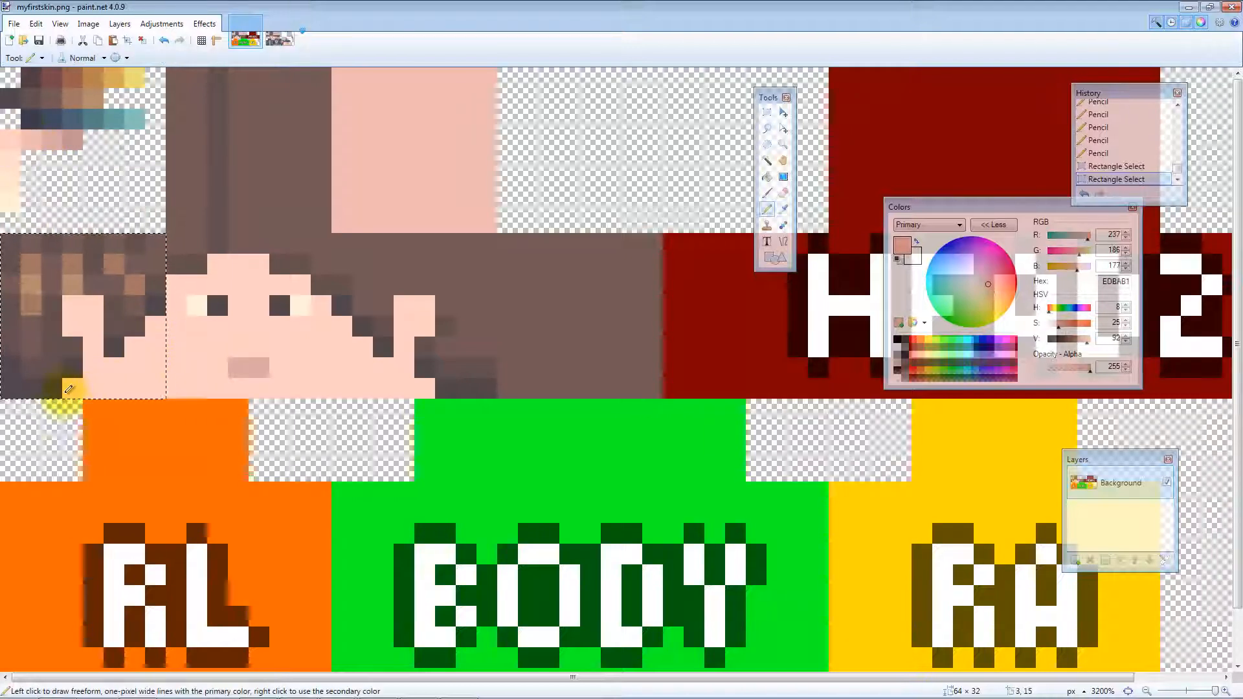
{"action": "left_click", "coordinate": [72, 390]}
{"action": "left_click", "coordinate": [154, 326]}
{"action": "left_click", "coordinate": [120, 358]}
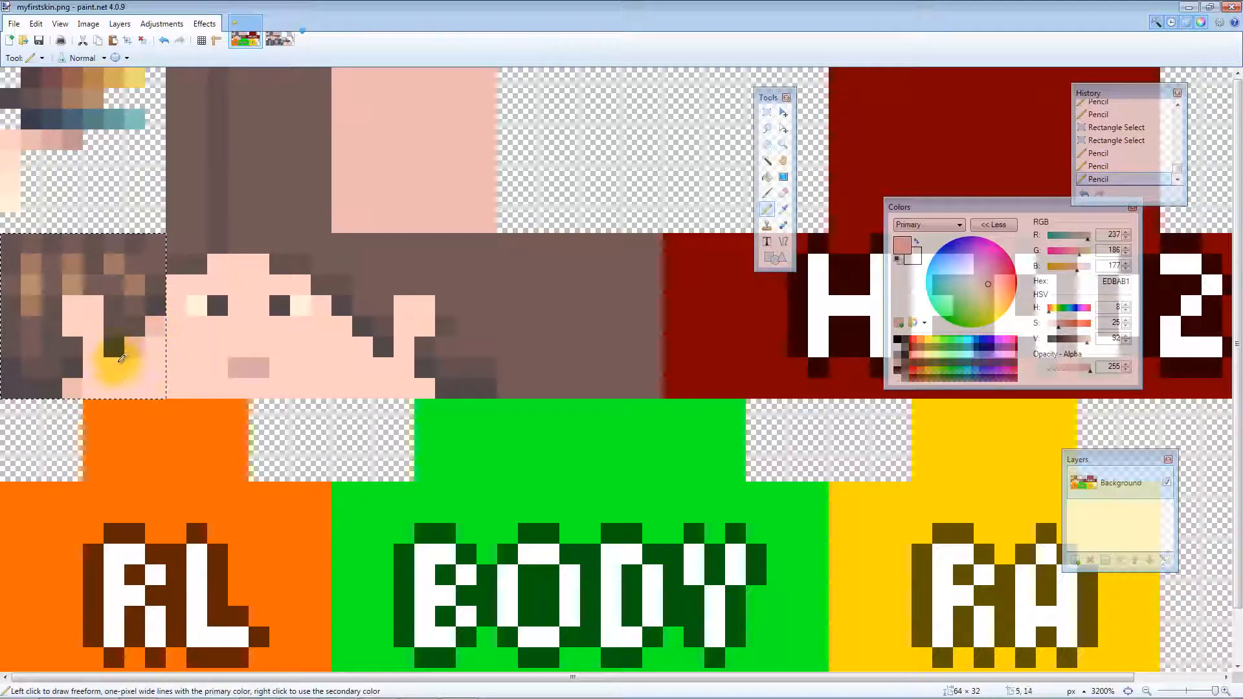
{"action": "left_click", "coordinate": [91, 368]}
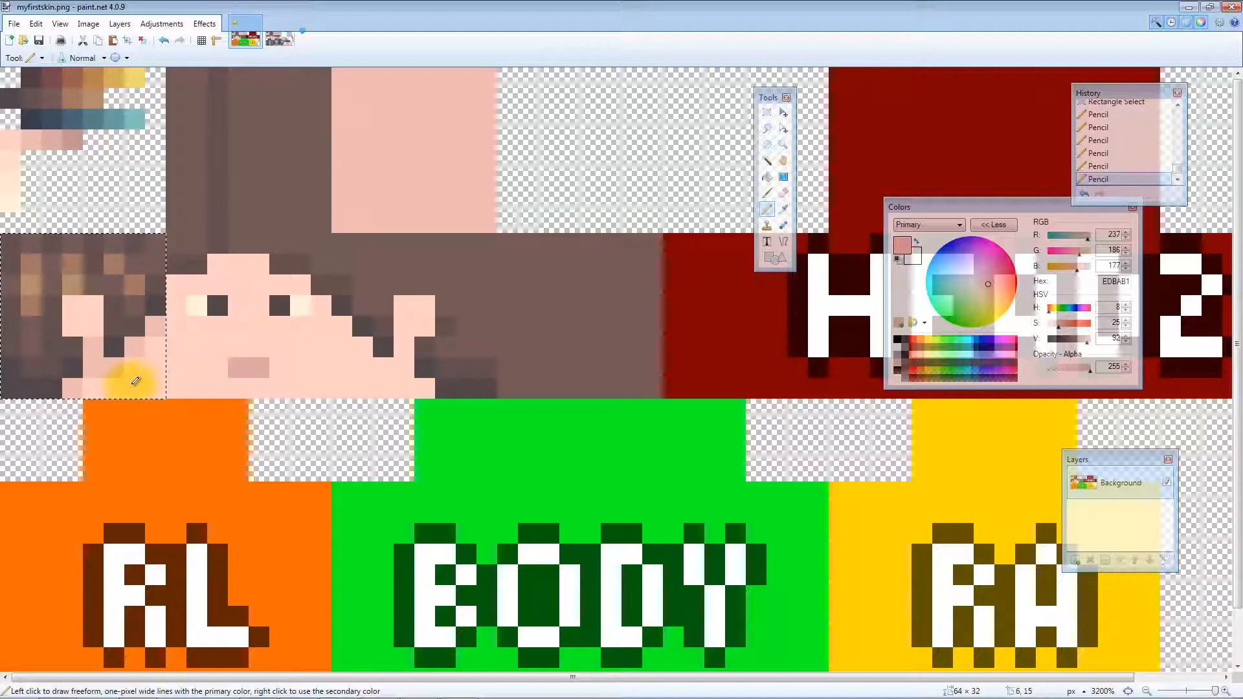
{"action": "left_click_drag", "start_coordinate": [103, 386], "coordinate": [250, 416]}
Shade the skin beneath the ear with D9A9A7, and extend the EDBAB1 shading along the jaw of the head side
{"action": "key", "text": "k"}
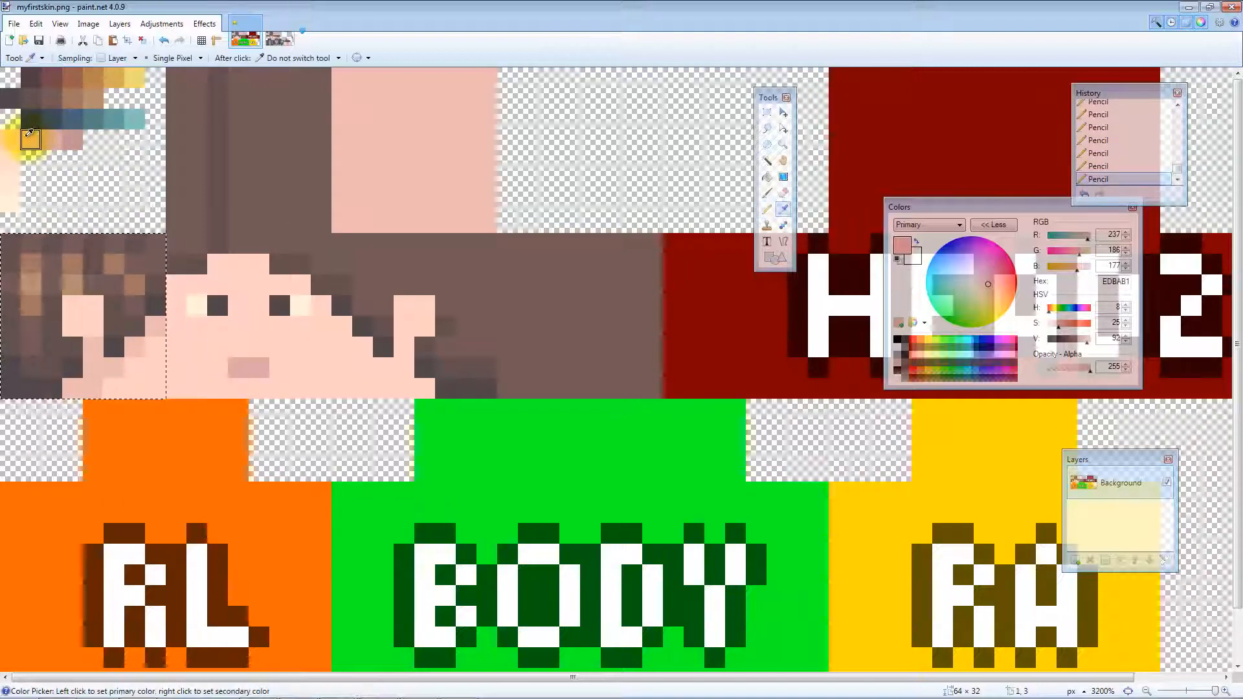
{"action": "left_click", "coordinate": [49, 134]}
{"action": "key", "text": "p"}
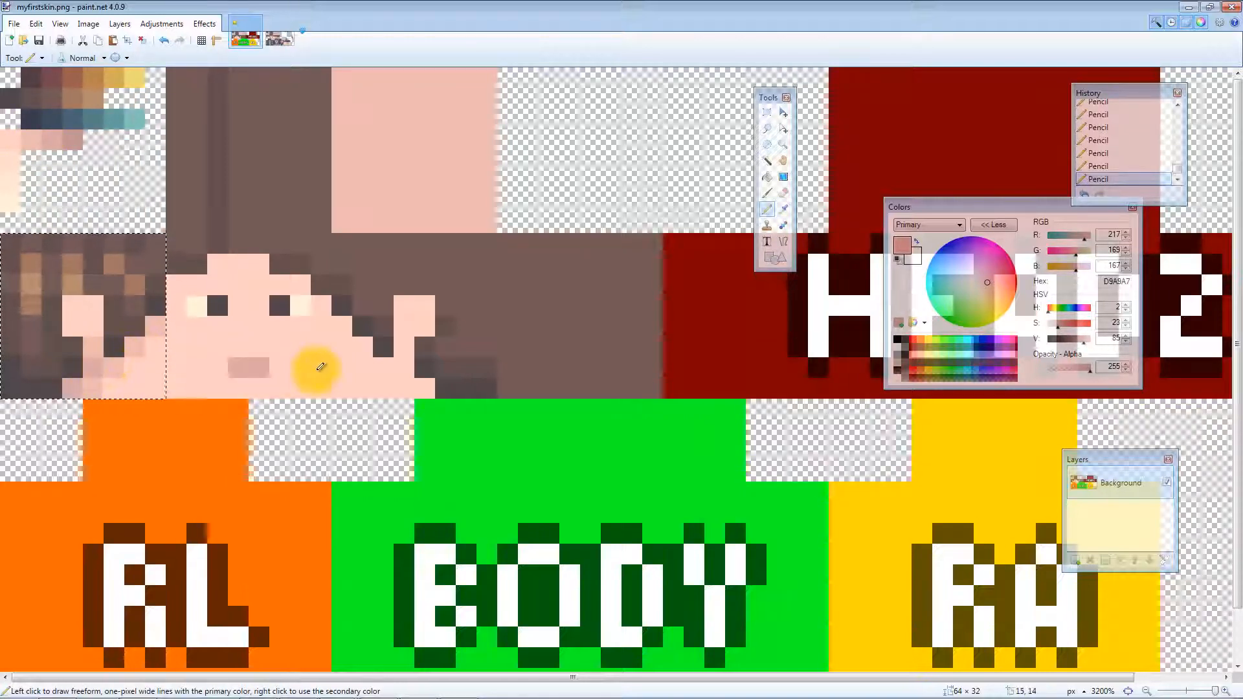
{"action": "key", "text": "k"}
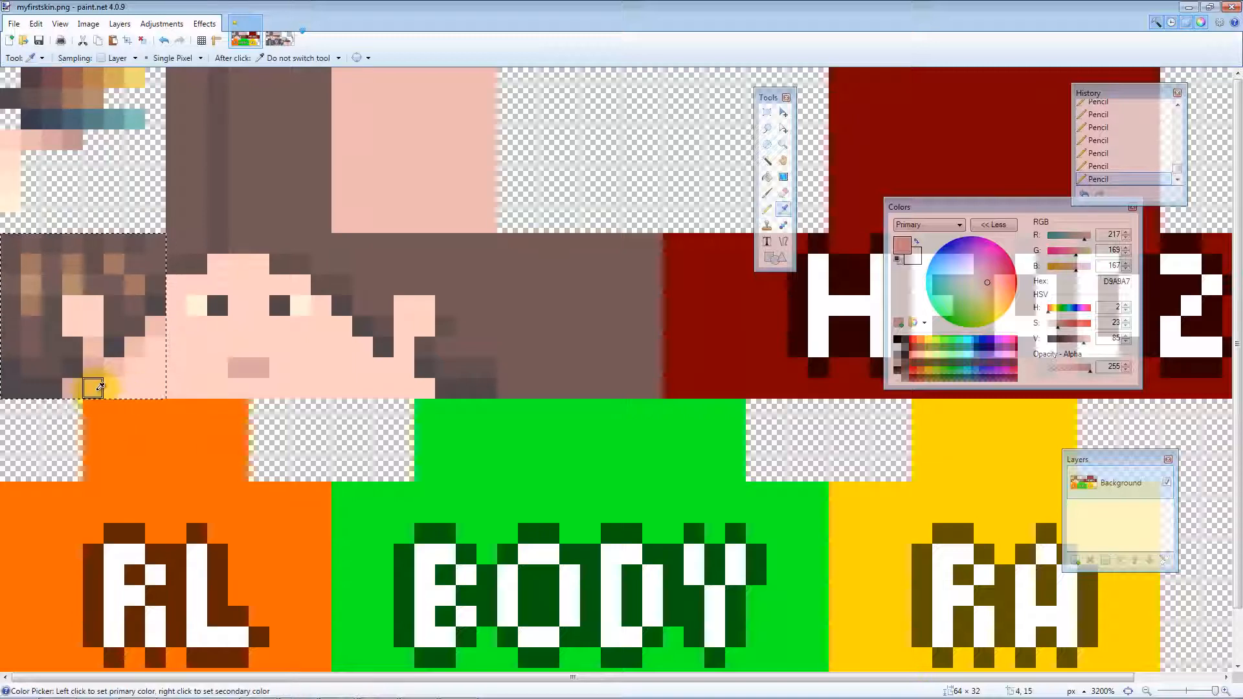
{"action": "left_click", "coordinate": [113, 382]}
{"action": "key", "text": "p"}
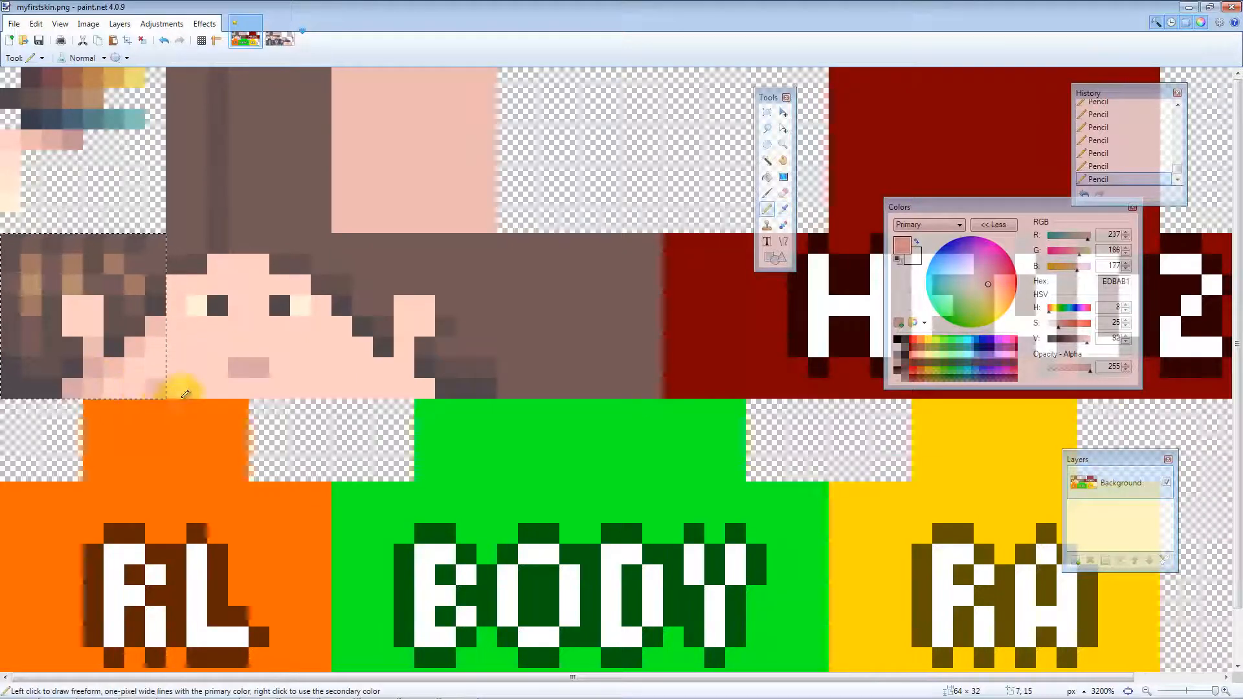
{"action": "left_click", "coordinate": [262, 398]}
Pick FFDECD from the palette and lighten the cheek pixels in front of the ear on the head side
{"action": "key", "text": "k"}
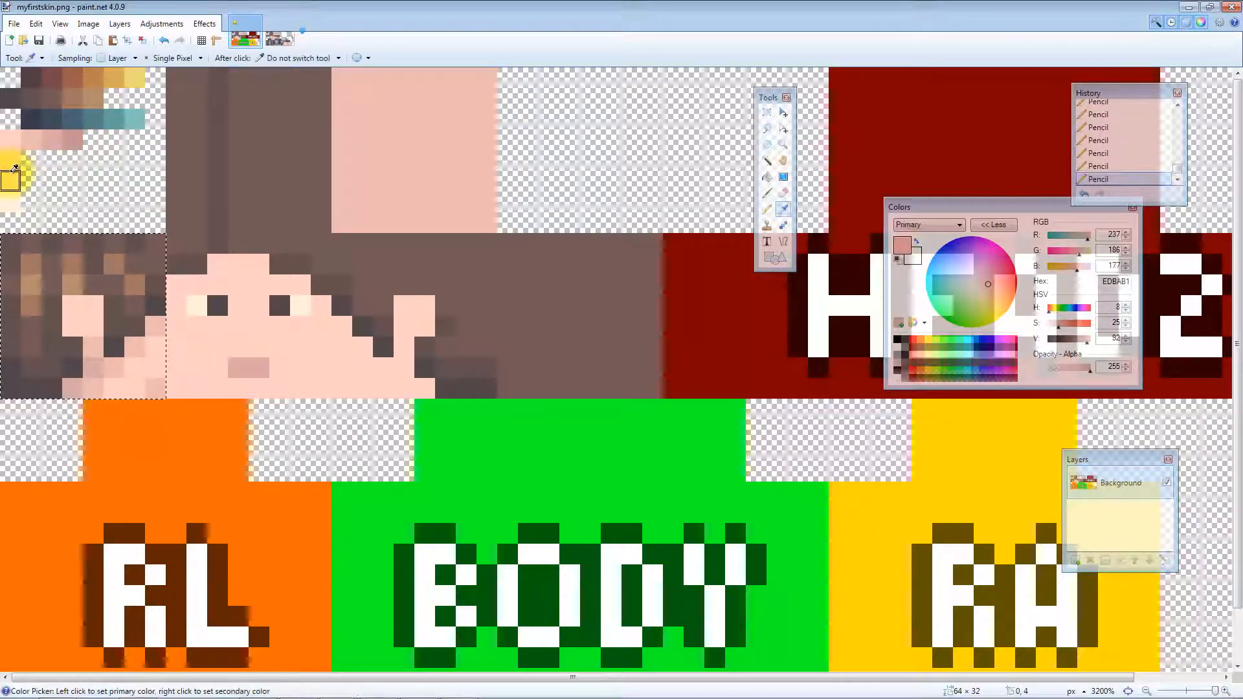
{"action": "left_click", "coordinate": [14, 180]}
{"action": "key", "text": "p"}
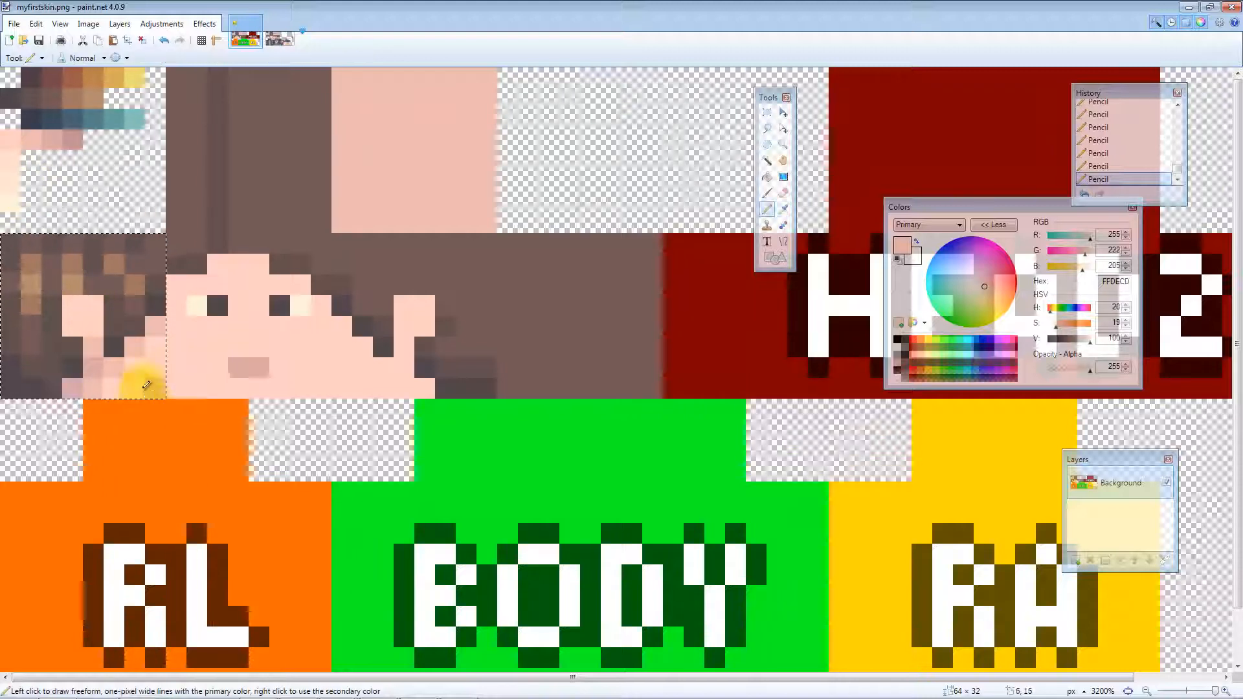
{"action": "left_click", "coordinate": [137, 369]}
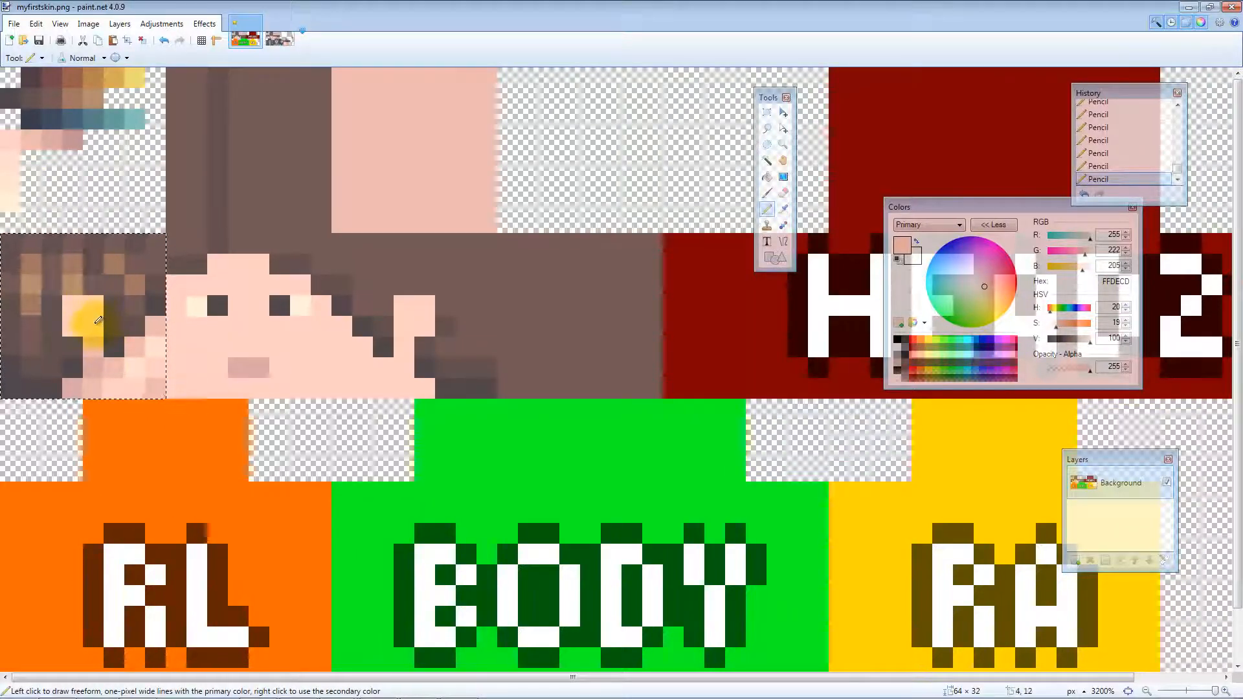
Pick FFE6CF from the palette and highlight the ear and cheek on the selected head side
{"action": "key", "text": "k"}
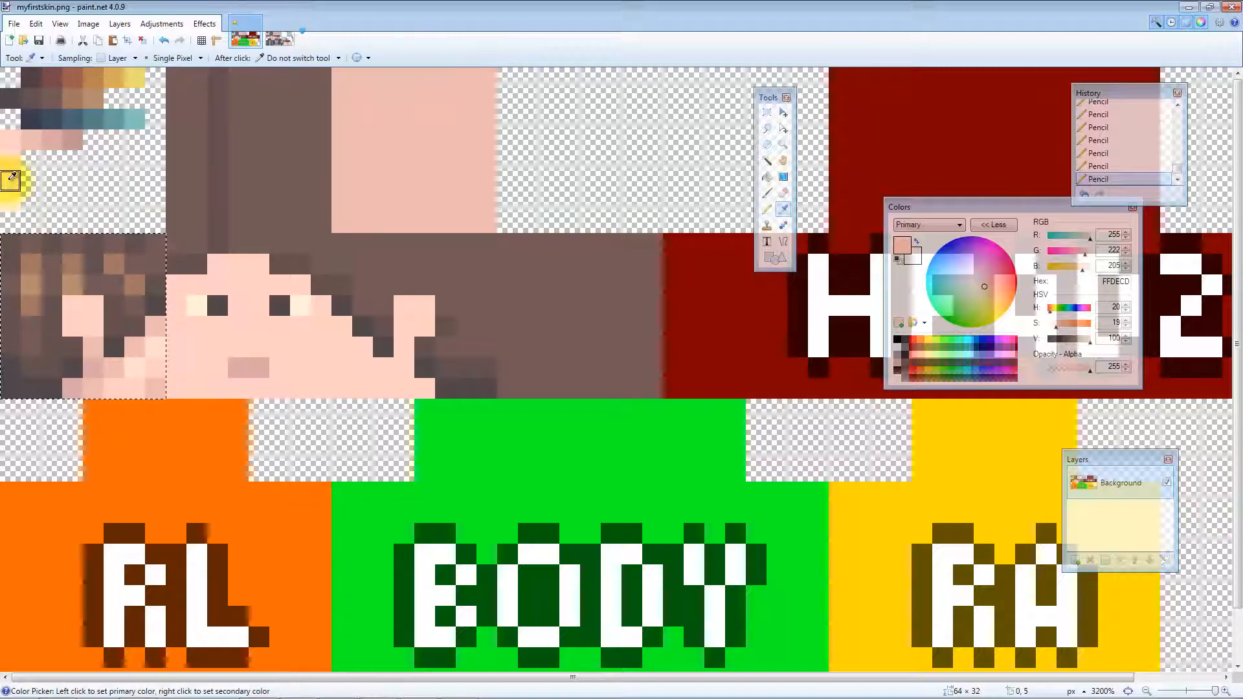
{"action": "left_click", "coordinate": [43, 187]}
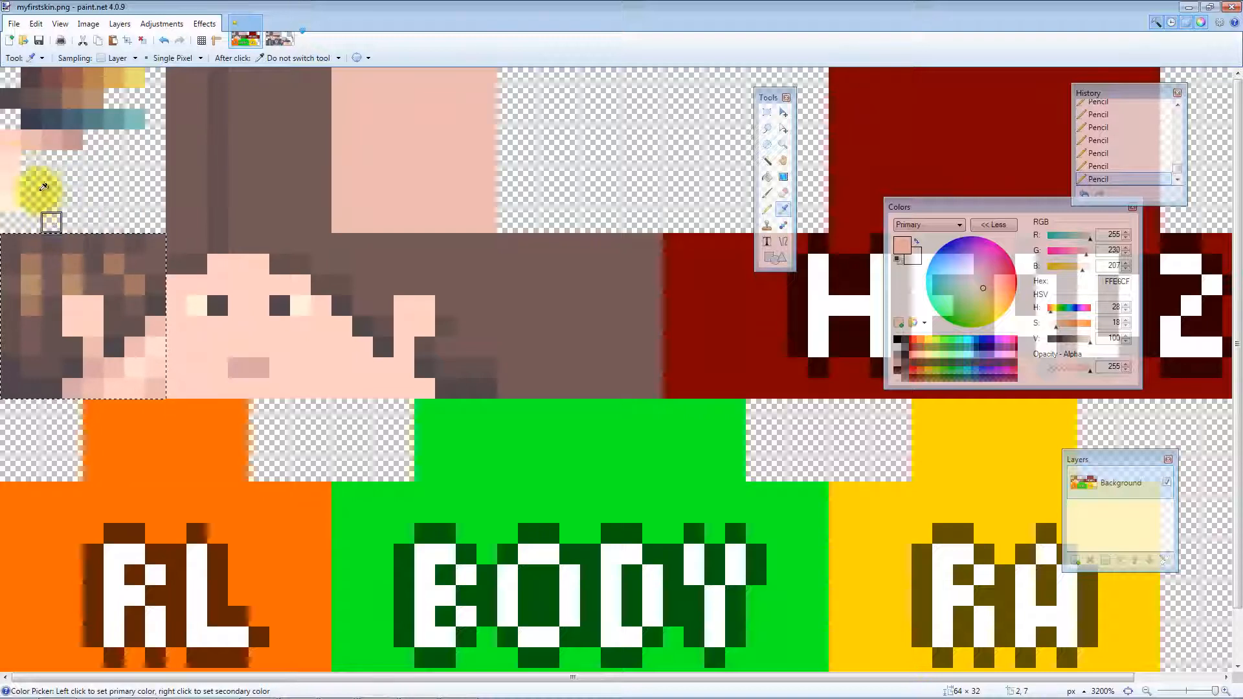
{"action": "key", "text": "p"}
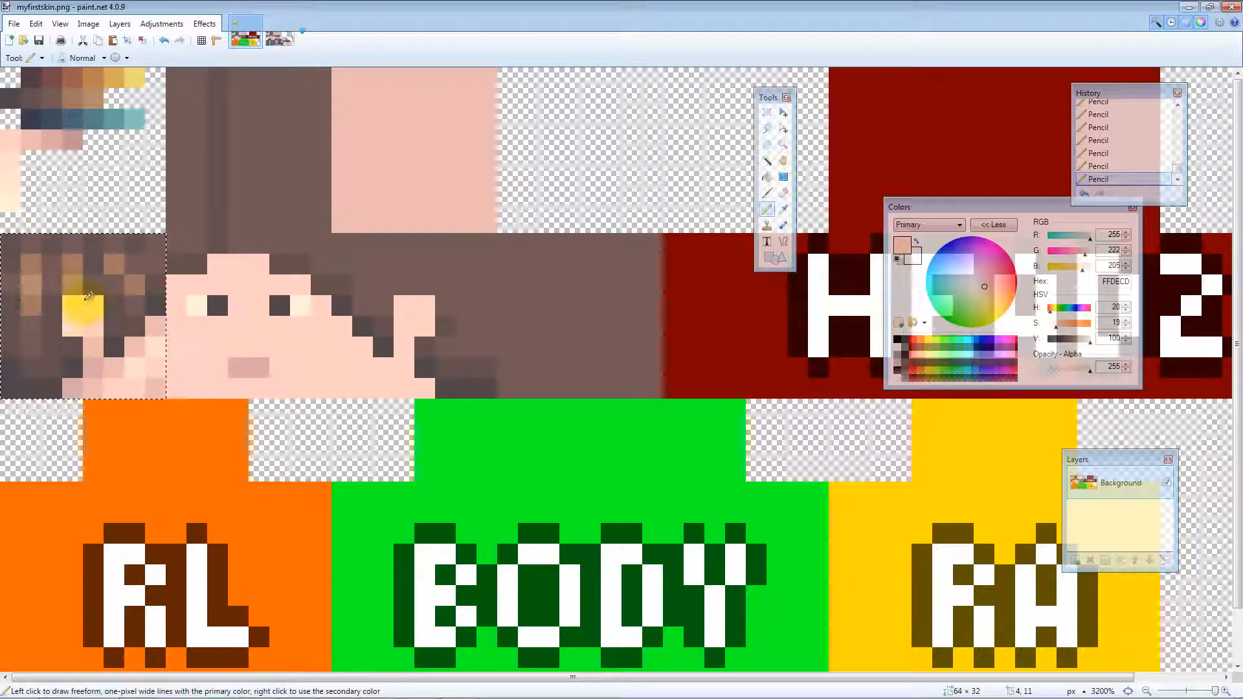
{"action": "key", "text": "k"}
{"action": "left_click", "coordinate": [13, 188]}
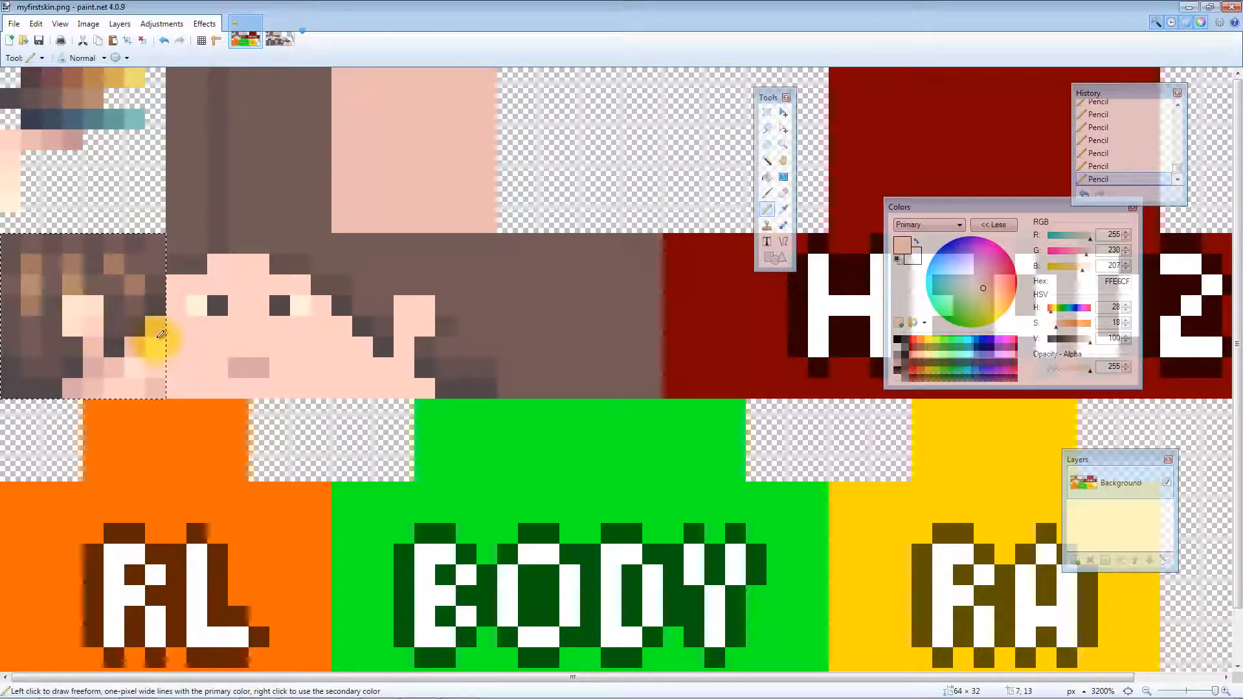
Paste a copy of the shaded head side, mirror it horizontally onto the opposite head side at 16, 8, and deselect
{"action": "left_click", "coordinate": [157, 343]}
{"action": "key", "text": "s"}
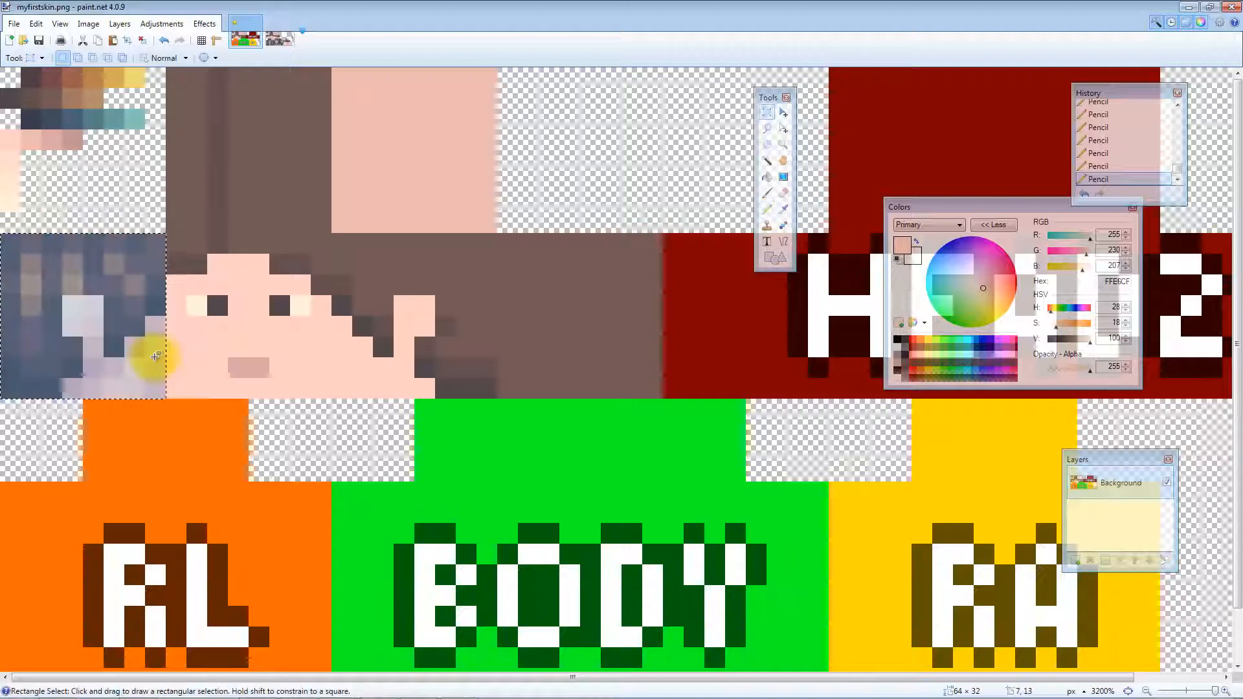
{"action": "key", "text": "ctrl+v"}
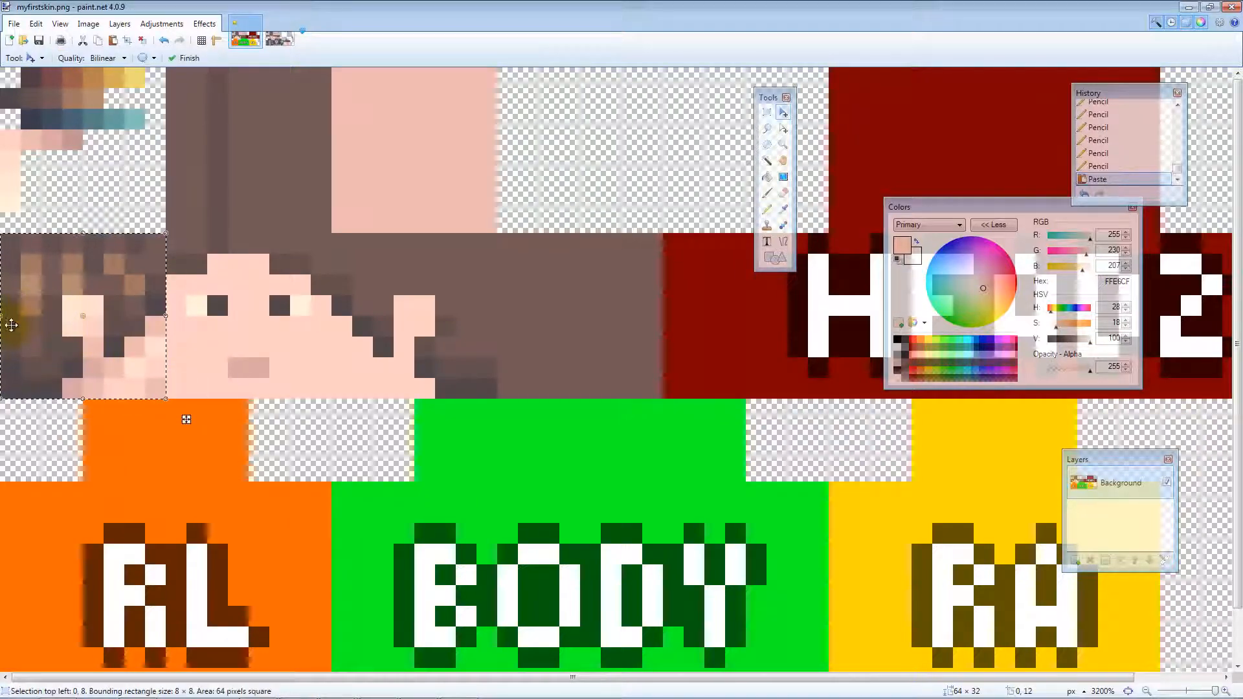
{"action": "left_click_drag", "start_coordinate": [125, 320], "coordinate": [343, 335]}
{"action": "left_click_drag", "start_coordinate": [275, 367], "coordinate": [437, 360]}
{"action": "key", "text": "ctrl+d"}
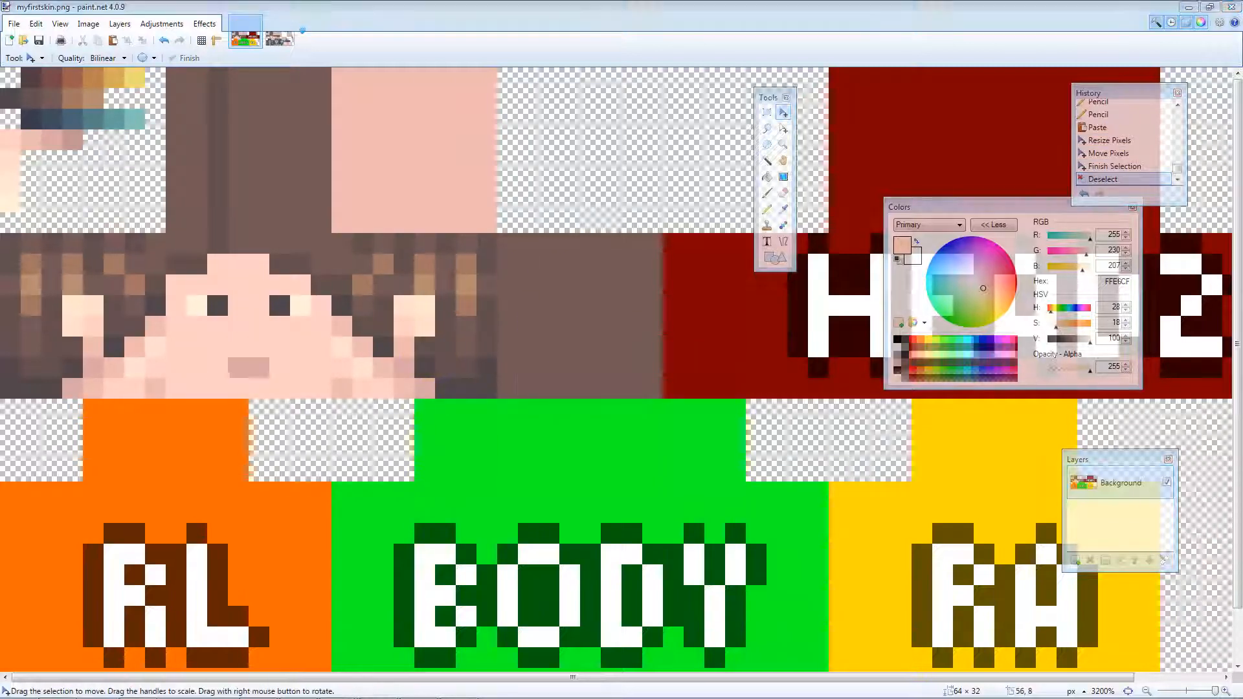
Preview myfirstskin.png in Minecraft Skin Viewer, rotating the model to inspect the shaded head, and close the viewer
{"action": "left_click_drag", "start_coordinate": [1242, 84], "coordinate": [523, 79]}
{"action": "mouse_move", "coordinate": [614, 253]}
{"action": "left_mouse_down"}
{"action": "mouse_move", "coordinate": [522, 259]}
{"action": "mouse_move", "coordinate": [647, 258]}
{"action": "mouse_move", "coordinate": [481, 262]}
{"action": "mouse_move", "coordinate": [604, 258]}
{"action": "mouse_move", "coordinate": [615, 255]}
{"action": "mouse_move", "coordinate": [489, 259]}
{"action": "mouse_move", "coordinate": [647, 242]}
{"action": "mouse_move", "coordinate": [616, 242]}
{"action": "mouse_move", "coordinate": [519, 184]}
{"action": "left_mouse_up"}
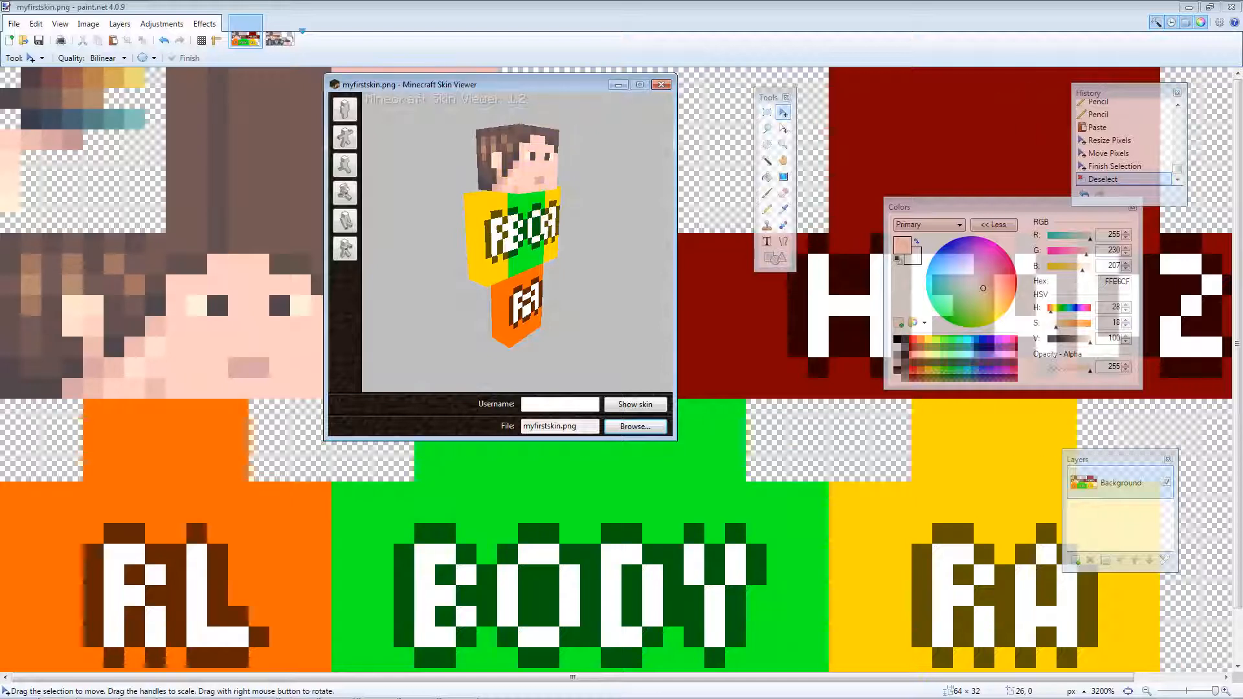
{"action": "left_click", "coordinate": [661, 85]}
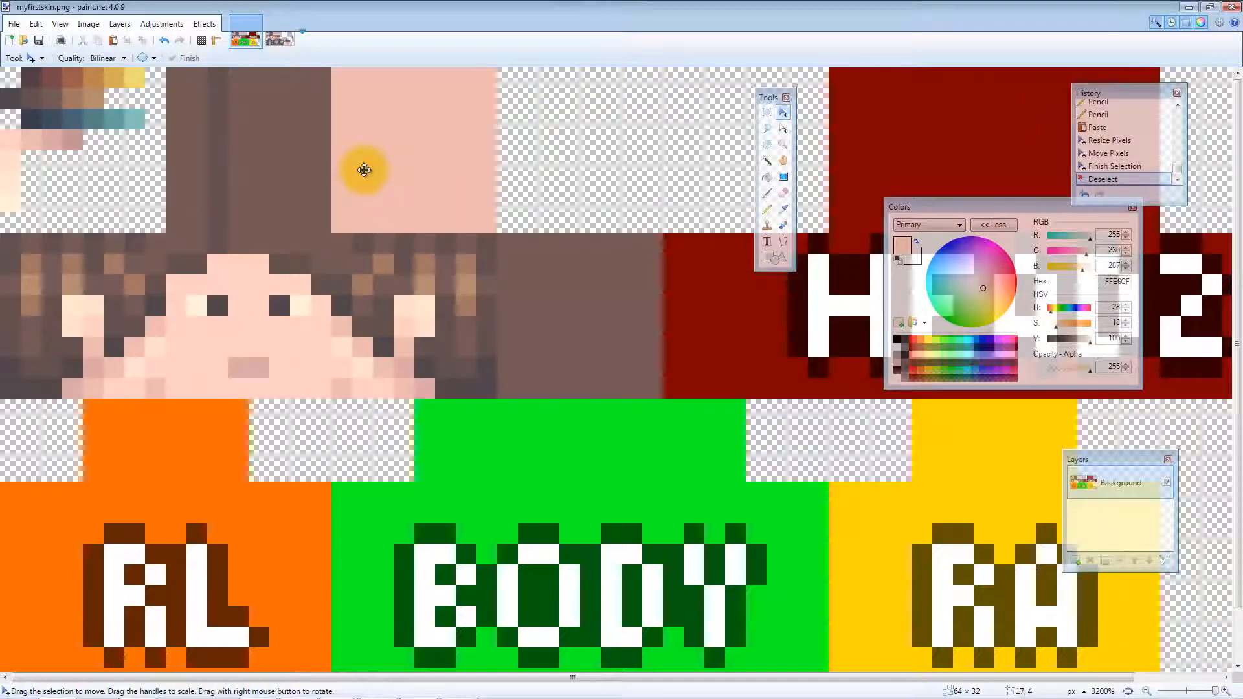
Select the 8 × 8 top of the head and paint short horizontal hair strands in 624F4F left of its center parting
{"action": "key", "text": "s"}
{"action": "left_click_drag", "start_coordinate": [167, 229], "coordinate": [327, 70]}
{"action": "key", "text": "k"}
{"action": "left_click", "coordinate": [192, 207]}
{"action": "key", "text": "p"}
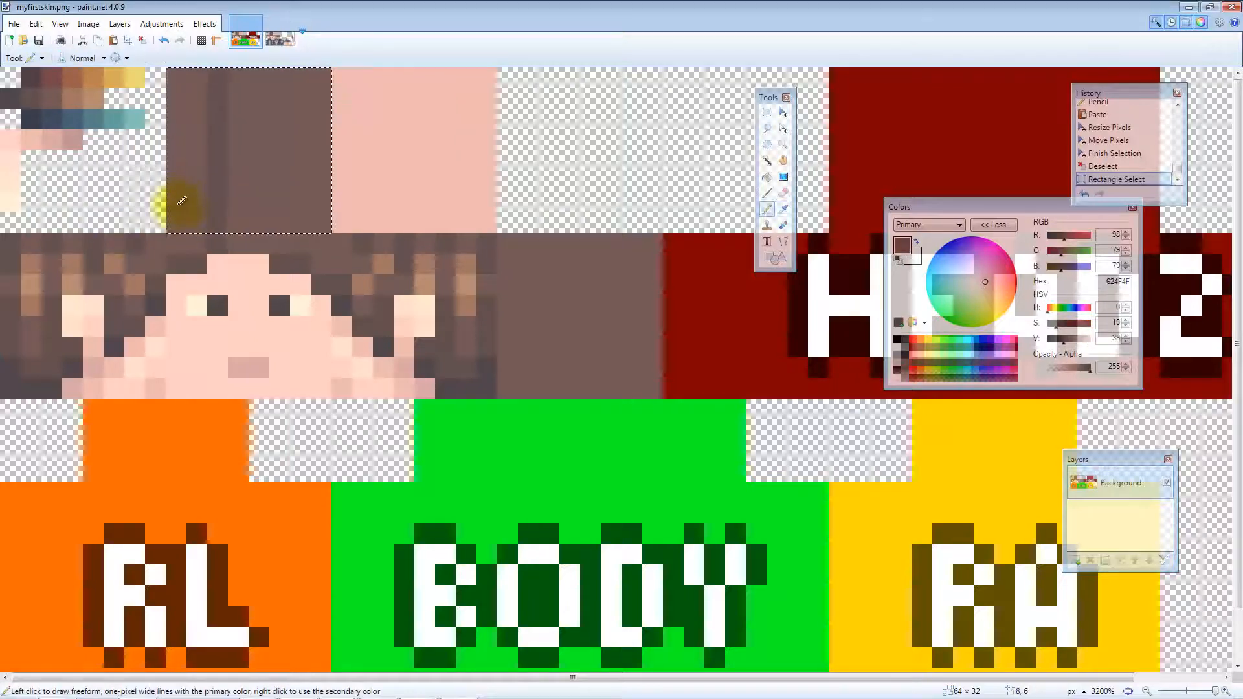
{"action": "left_click", "coordinate": [178, 202]}
{"action": "left_click", "coordinate": [197, 200]}
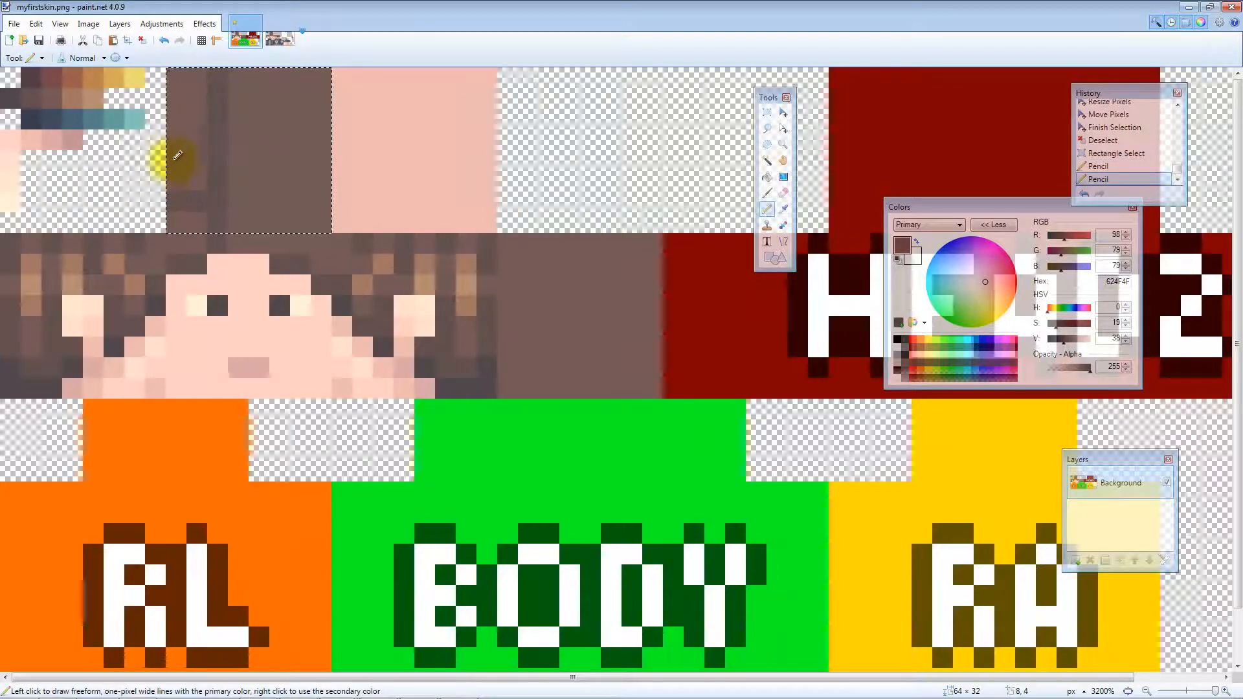
{"action": "left_click", "coordinate": [197, 154]}
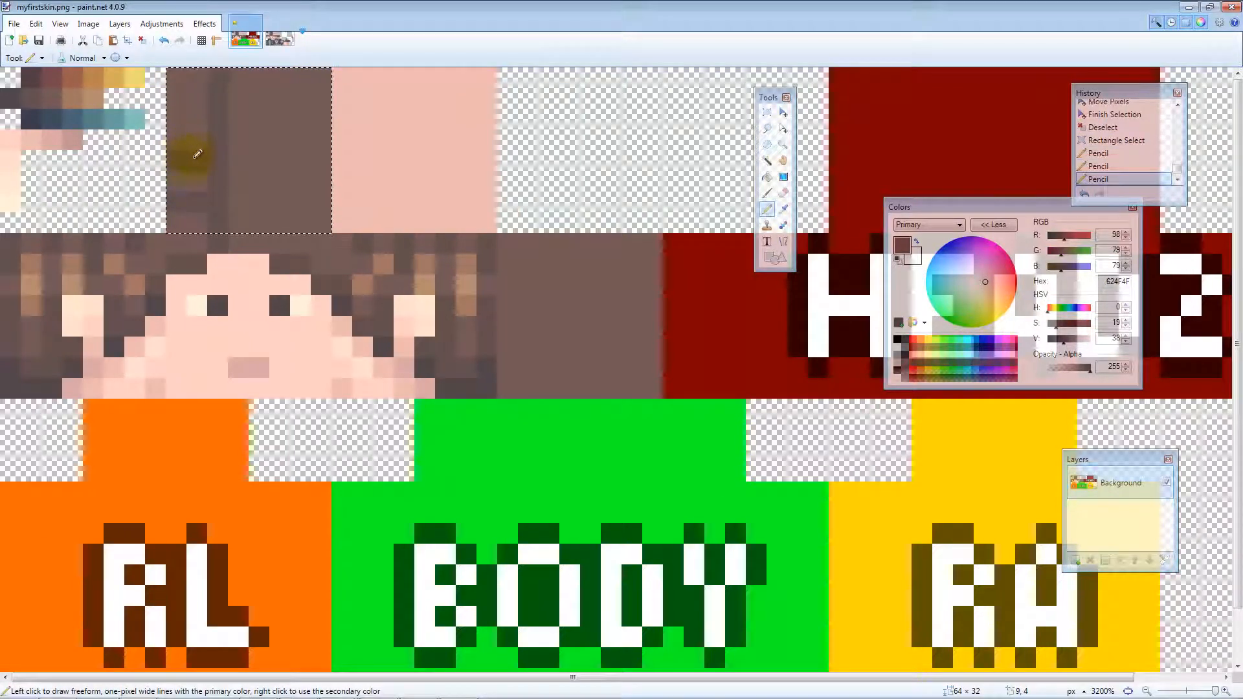
{"action": "left_click", "coordinate": [196, 103]}
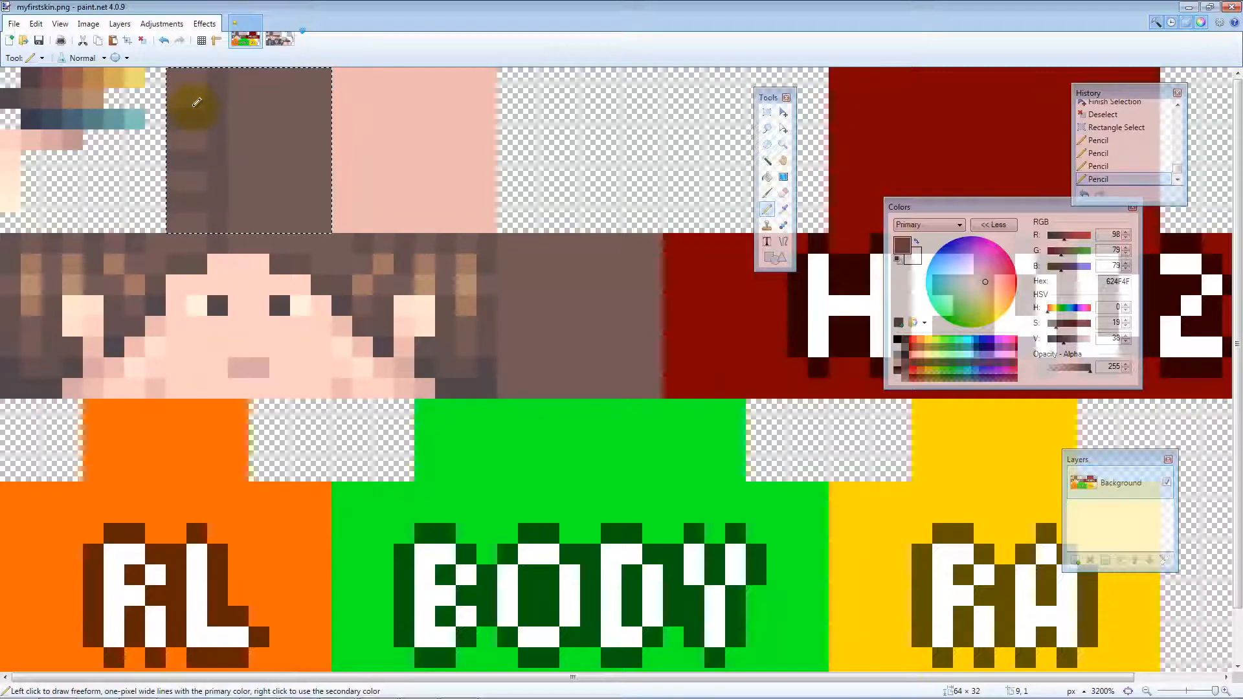
{"action": "left_click_drag", "start_coordinate": [197, 80], "coordinate": [211, 80]}
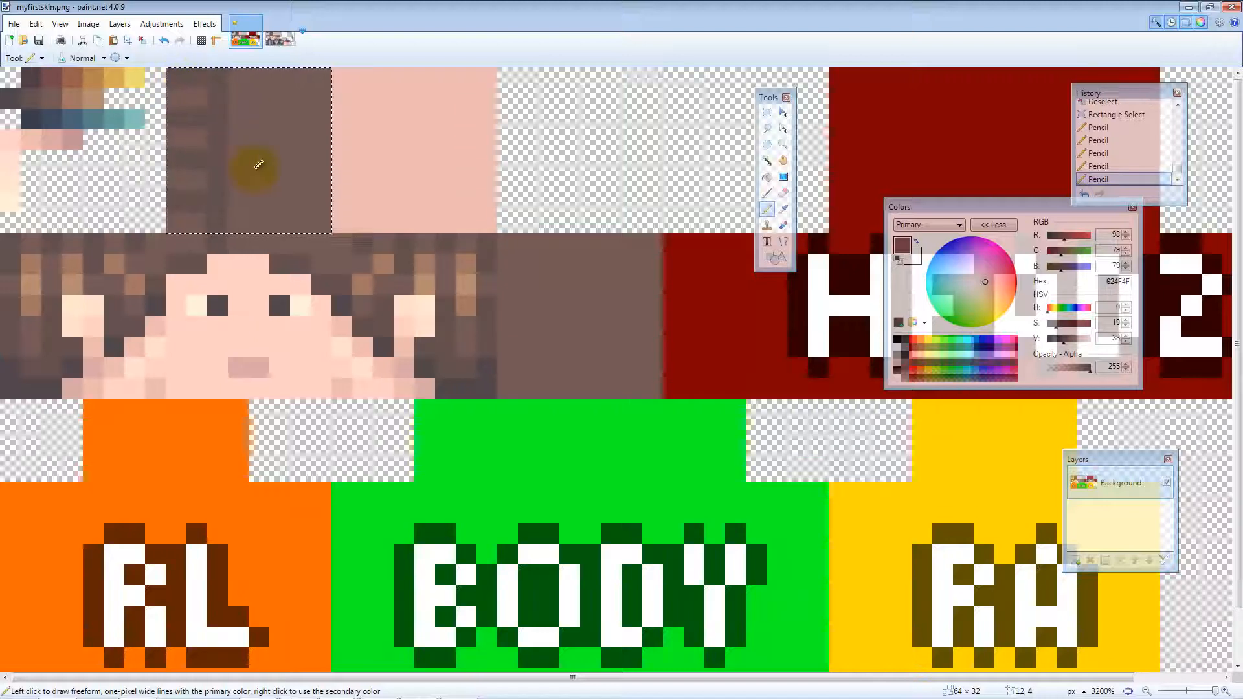
Paint staggered 624F4F hair strands across the right half of the head top
{"action": "left_click_drag", "start_coordinate": [239, 201], "coordinate": [275, 200]}
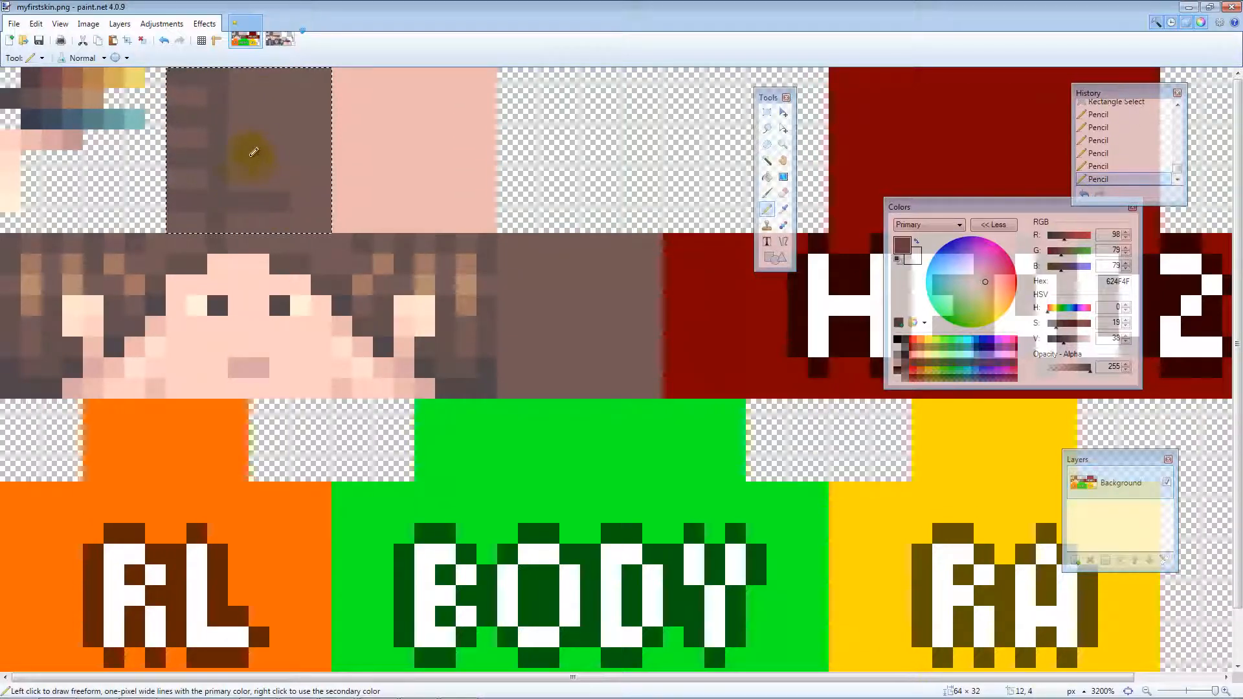
{"action": "mouse_move", "coordinate": [255, 155]}
{"action": "left_mouse_down"}
{"action": "mouse_move", "coordinate": [242, 124]}
{"action": "mouse_move", "coordinate": [278, 119]}
{"action": "left_mouse_up"}
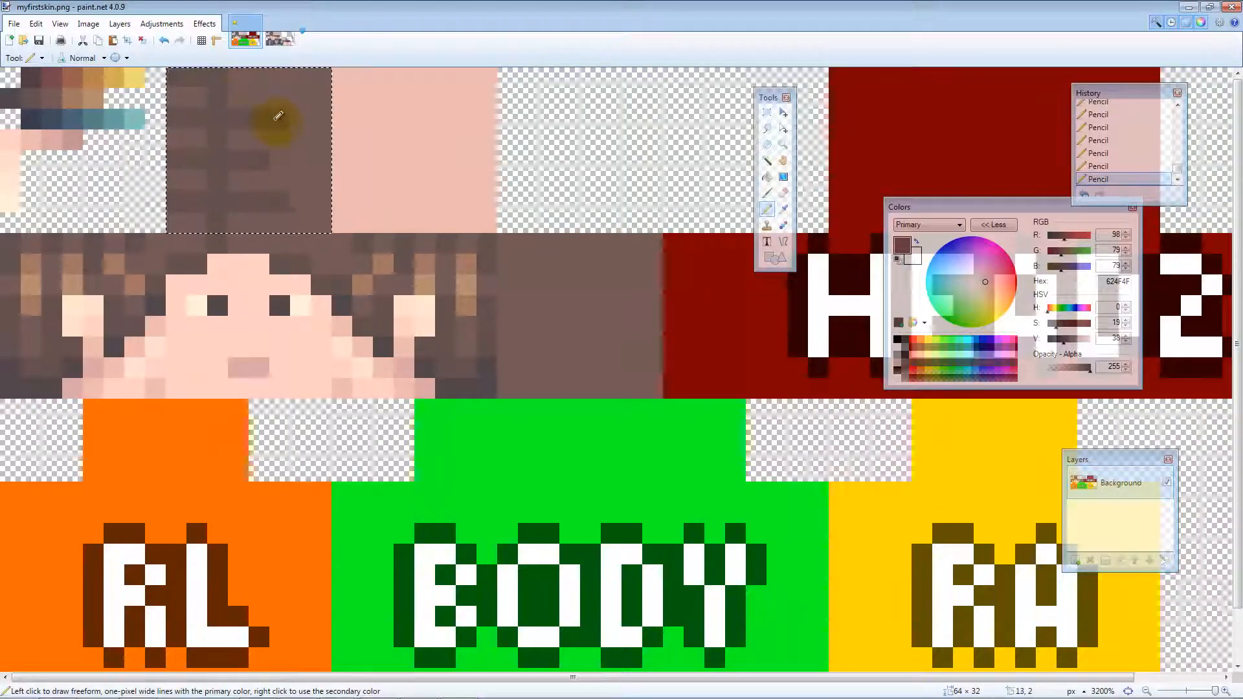
{"action": "mouse_move", "coordinate": [261, 78]}
{"action": "left_mouse_down"}
{"action": "mouse_move", "coordinate": [315, 74]}
{"action": "mouse_move", "coordinate": [305, 156]}
{"action": "left_mouse_up"}
{"action": "left_click", "coordinate": [320, 201]}
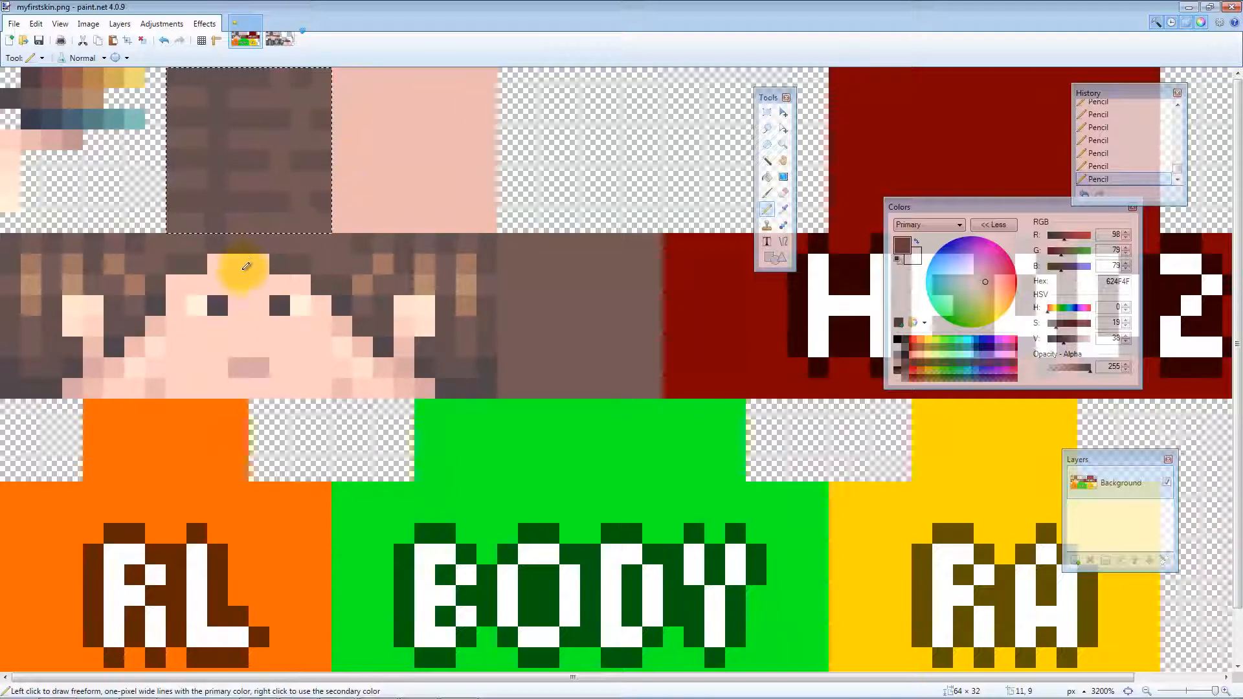
Pick 50474A from the hair on the head side and darken strands on the head top
{"action": "key", "text": "k"}
{"action": "left_click", "coordinate": [113, 346]}
{"action": "key", "text": "p"}
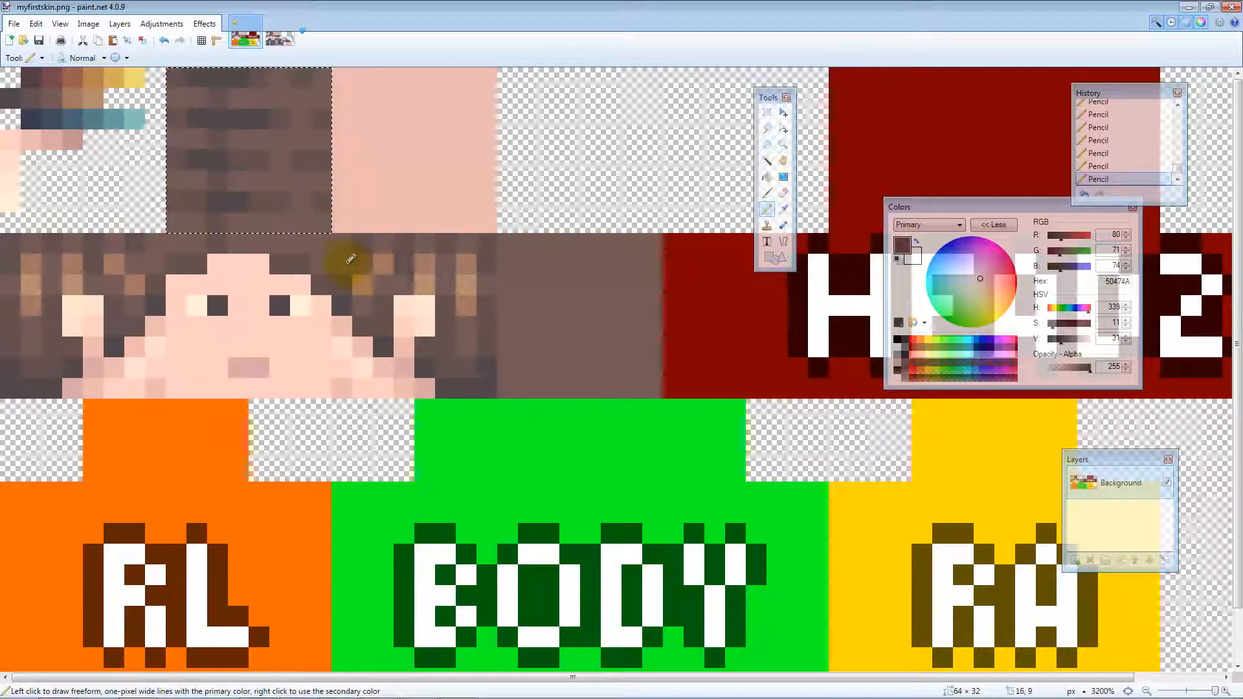
Pick A07762 from the head side's hair and paint lighter horizontal strands between the dark ones on the head top
{"action": "key", "text": "k"}
{"action": "left_click", "coordinate": [123, 280]}
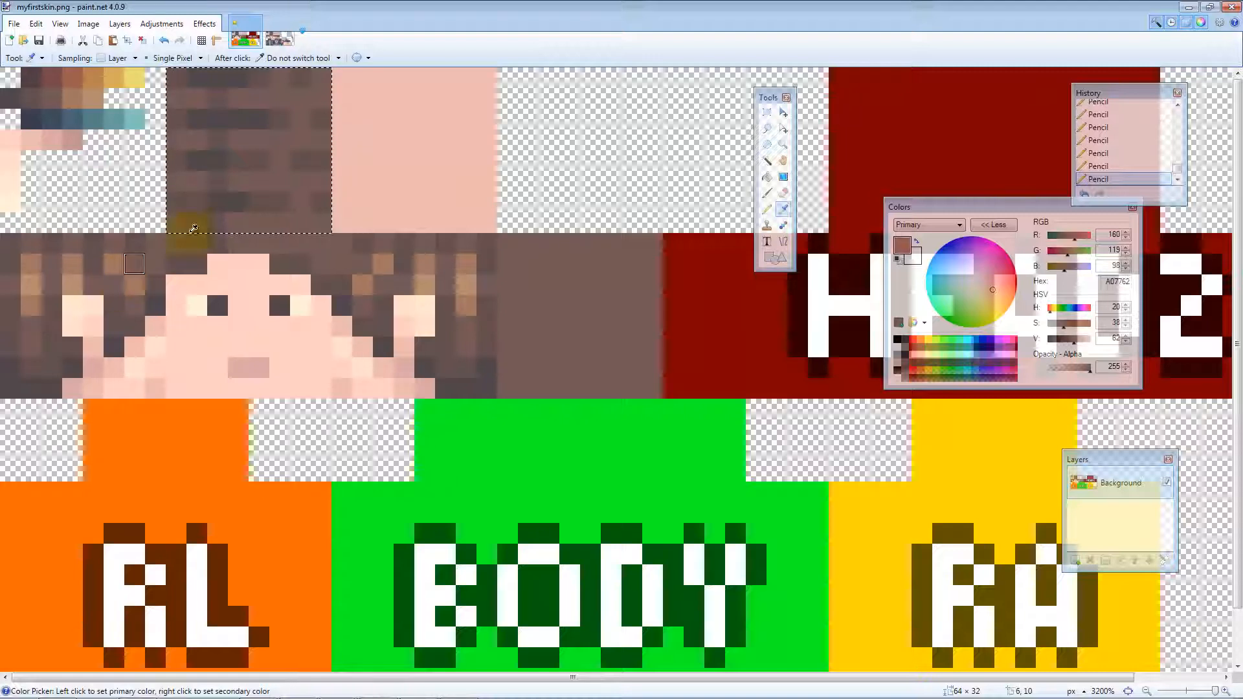
{"action": "key", "text": "p"}
{"action": "left_click_drag", "start_coordinate": [250, 178], "coordinate": [304, 182]}
{"action": "left_click_drag", "start_coordinate": [256, 139], "coordinate": [303, 139]}
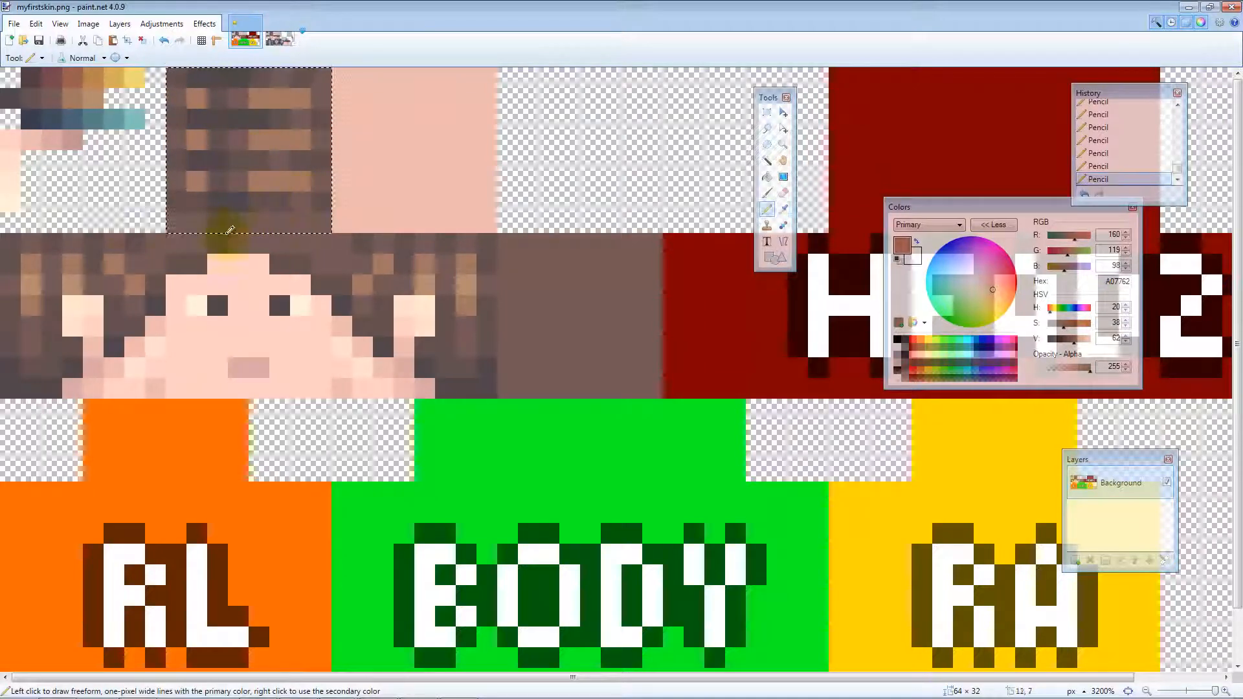
Brighten pixels within the light strands on the head top with B38D6E, and pick A07762 again
{"action": "key", "text": "k"}
{"action": "left_click", "coordinate": [74, 286]}
{"action": "key", "text": "p"}
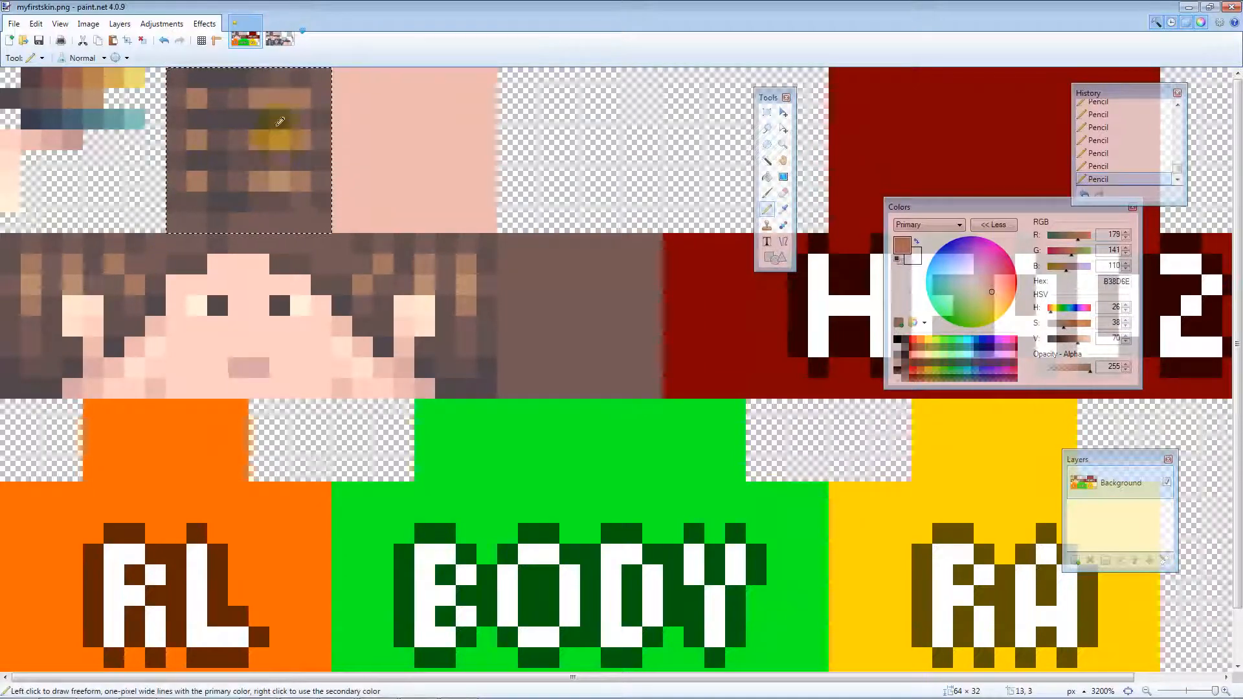
{"action": "key", "text": "k"}
{"action": "left_click", "coordinate": [300, 181]}
Select the 8 × 8 face at 8, 8 and shade the skin under the hairline and beside the eyes with EDBAB1
{"action": "key", "text": "s"}
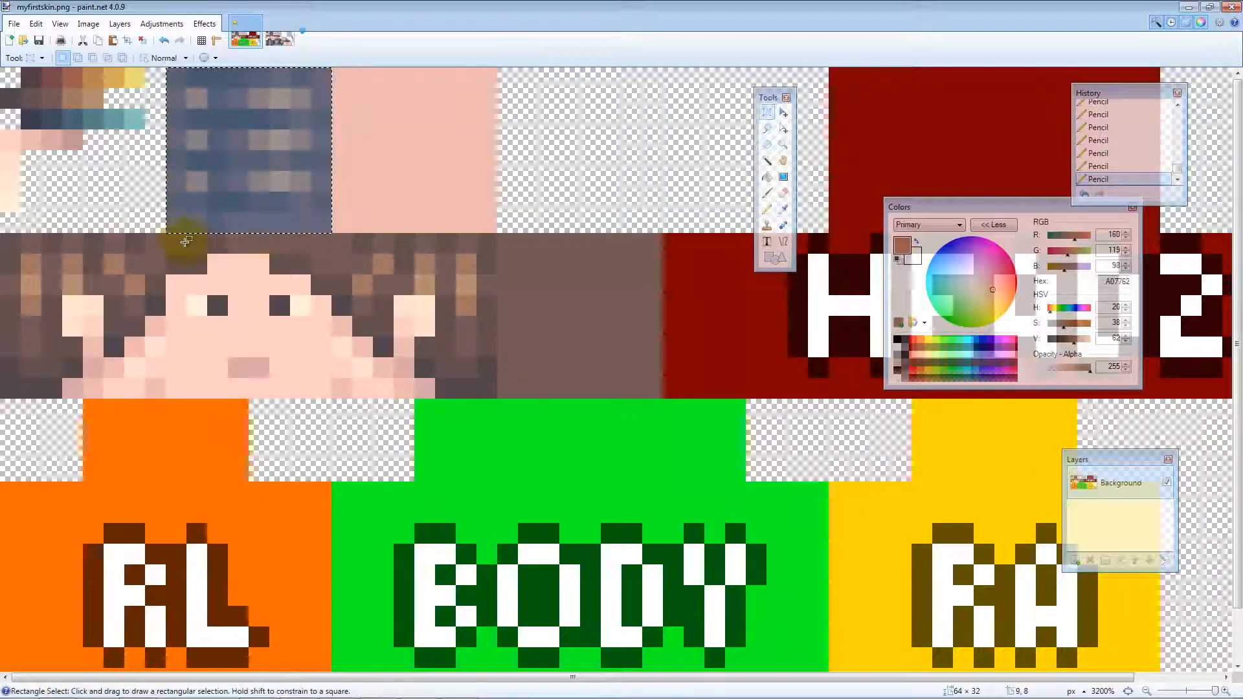
{"action": "left_click_drag", "start_coordinate": [170, 236], "coordinate": [331, 382]}
{"action": "key", "text": "k"}
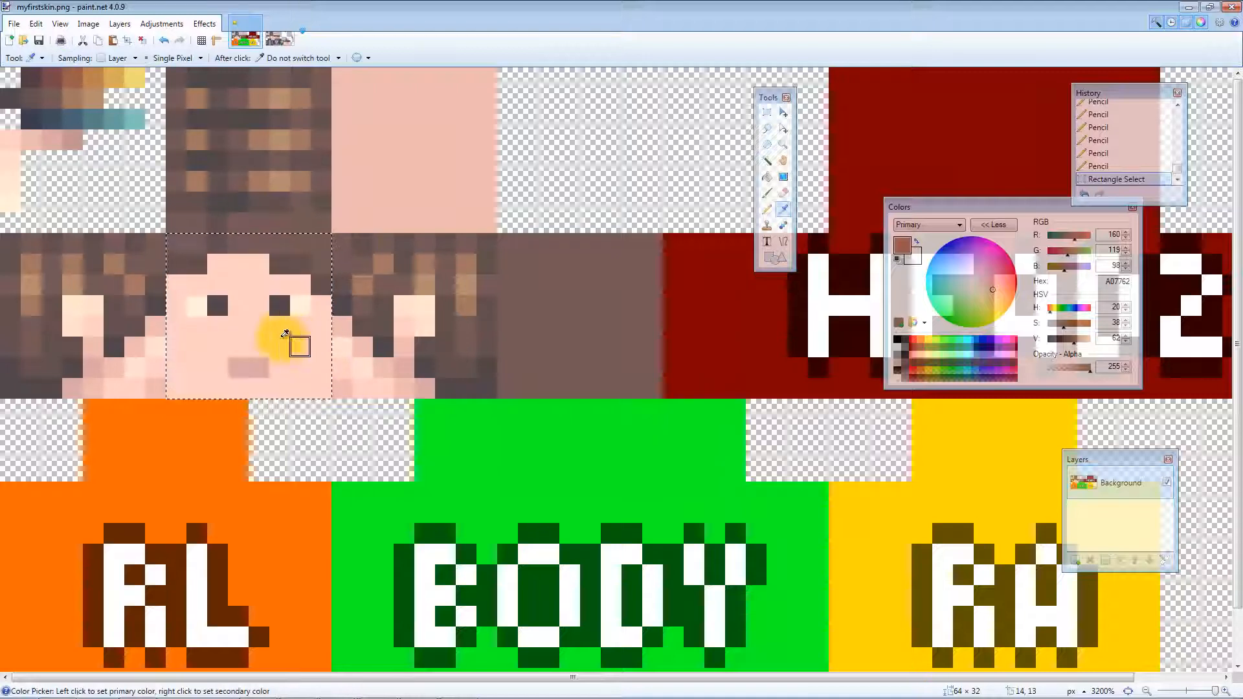
{"action": "left_click", "coordinate": [152, 331]}
{"action": "key", "text": "p"}
{"action": "left_click", "coordinate": [196, 281]}
{"action": "left_click", "coordinate": [176, 283]}
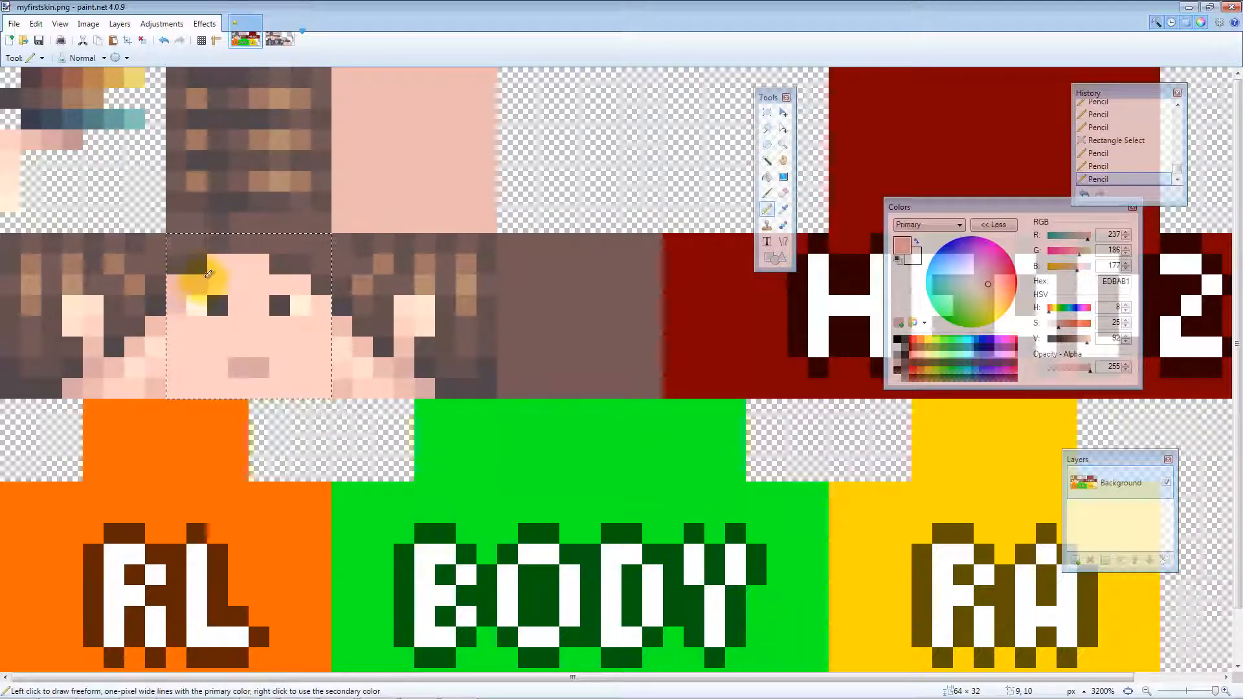
{"action": "left_click", "coordinate": [295, 280]}
{"action": "left_click", "coordinate": [315, 303]}
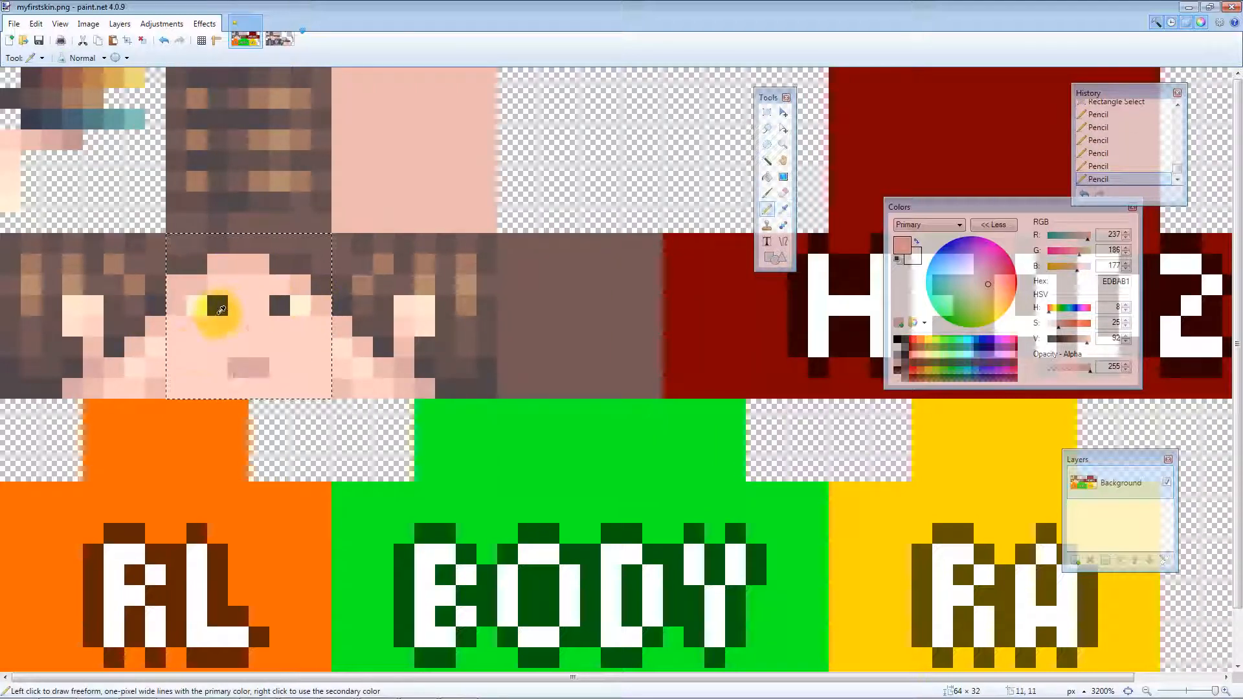
Pick the base skin color FFCFC3 and touch up the pixel at the outer edge of the face's left eye
{"action": "key", "text": "k"}
{"action": "left_click", "coordinate": [208, 321]}
{"action": "key", "text": "p"}
{"action": "left_click", "coordinate": [179, 304]}
Pick D9A9A7 from beneath the ear on the head side and darken the forehead skin at the hairline
{"action": "key", "text": "k"}
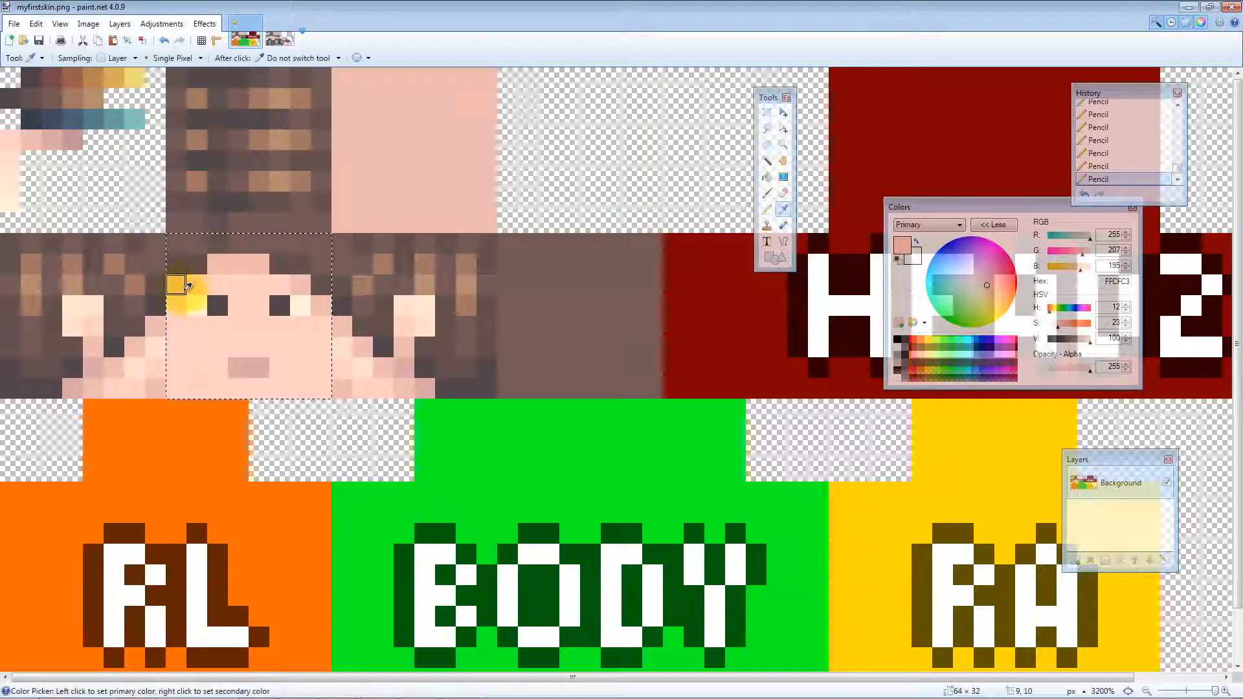
{"action": "left_click", "coordinate": [175, 305]}
{"action": "key", "text": "k"}
{"action": "left_click", "coordinate": [99, 367]}
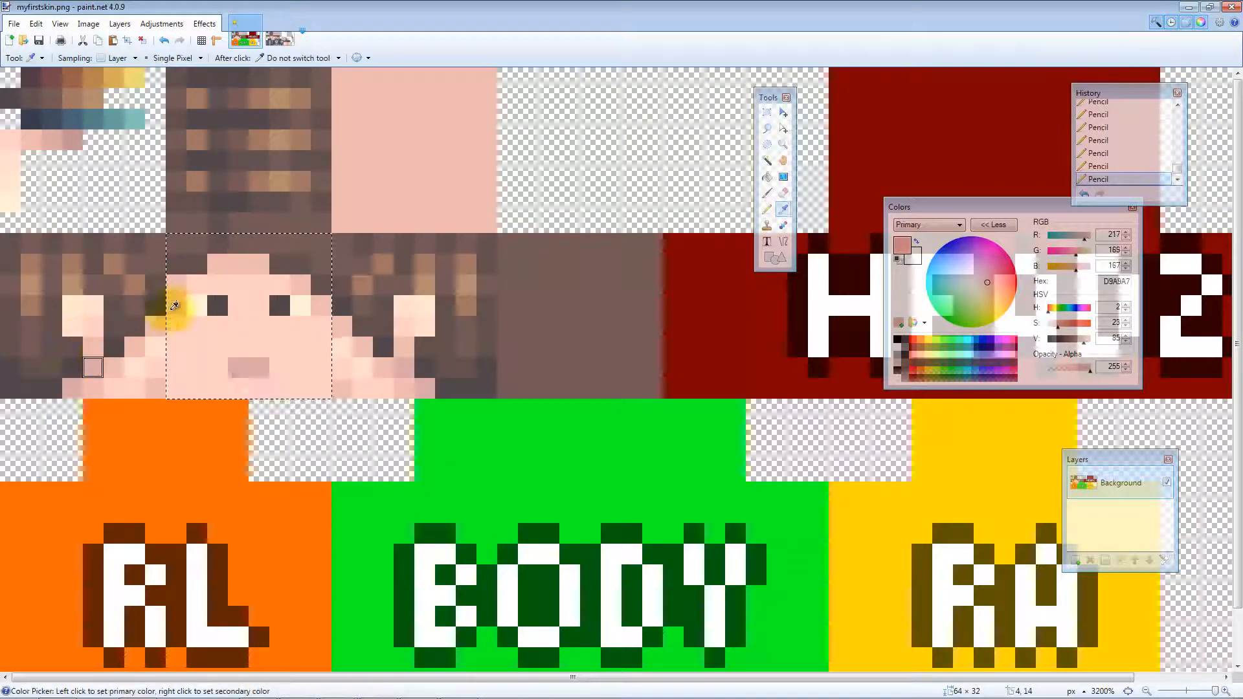
{"action": "key", "text": "p"}
{"action": "left_click", "coordinate": [226, 259]}
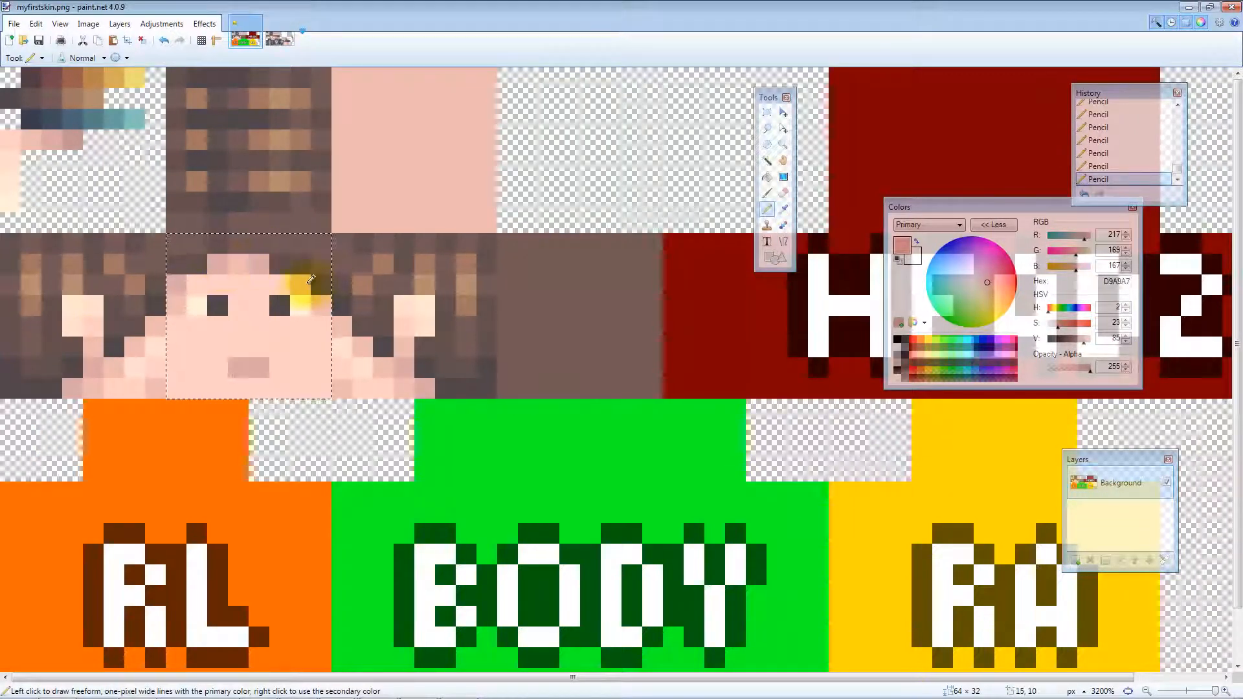
Blend the forehead shading along the hairline, alternating EDBAB1 and D9A9A7
{"action": "key", "text": "k"}
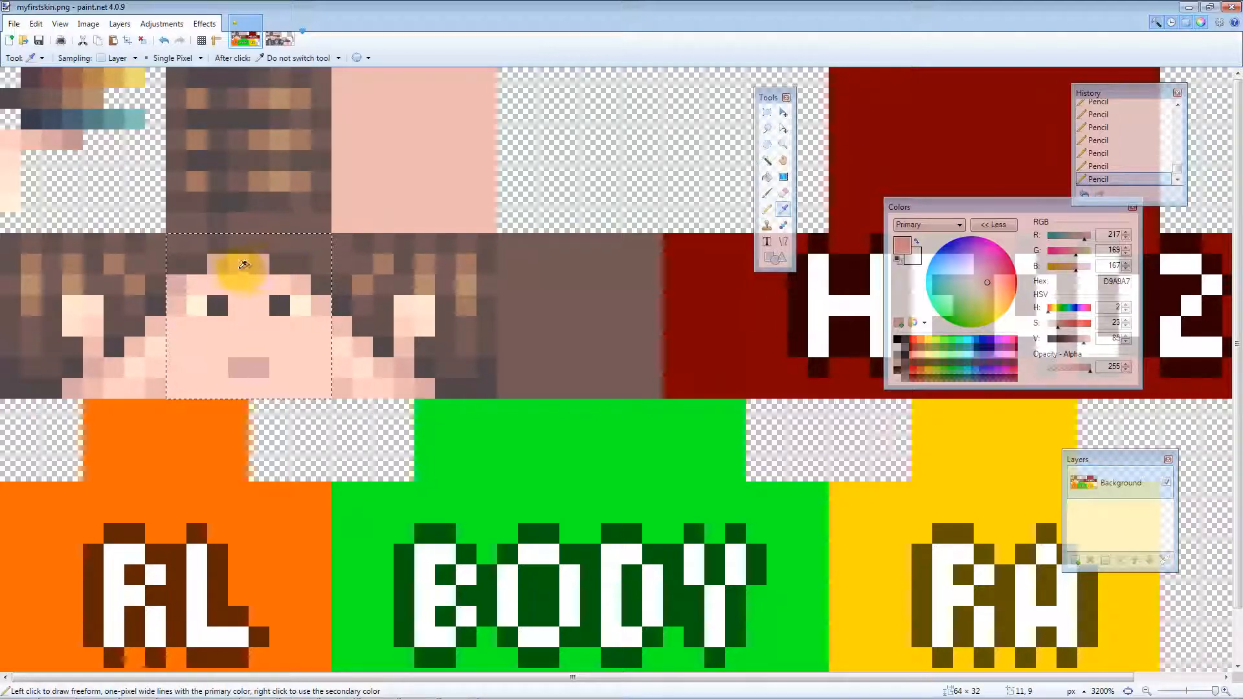
{"action": "left_click", "coordinate": [243, 266]}
{"action": "key", "text": "p"}
{"action": "left_click", "coordinate": [259, 269]}
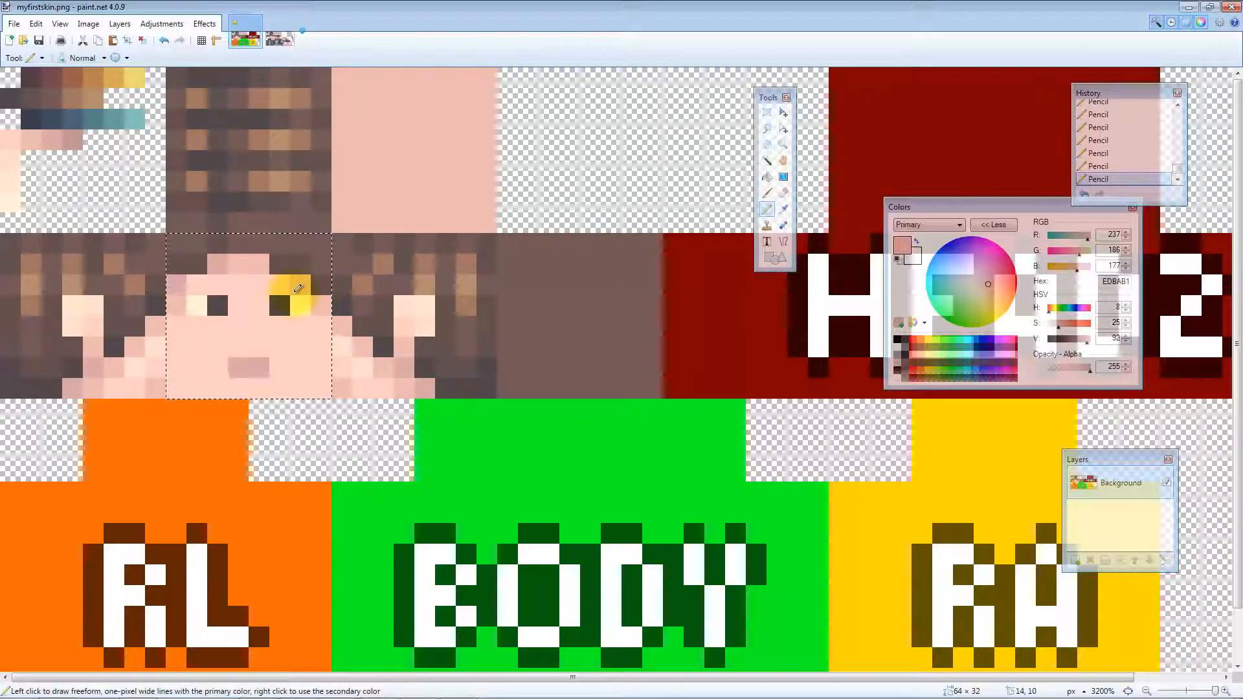
{"action": "key", "text": "k"}
{"action": "left_click", "coordinate": [222, 266]}
{"action": "key", "text": "p"}
{"action": "left_click", "coordinate": [238, 266]}
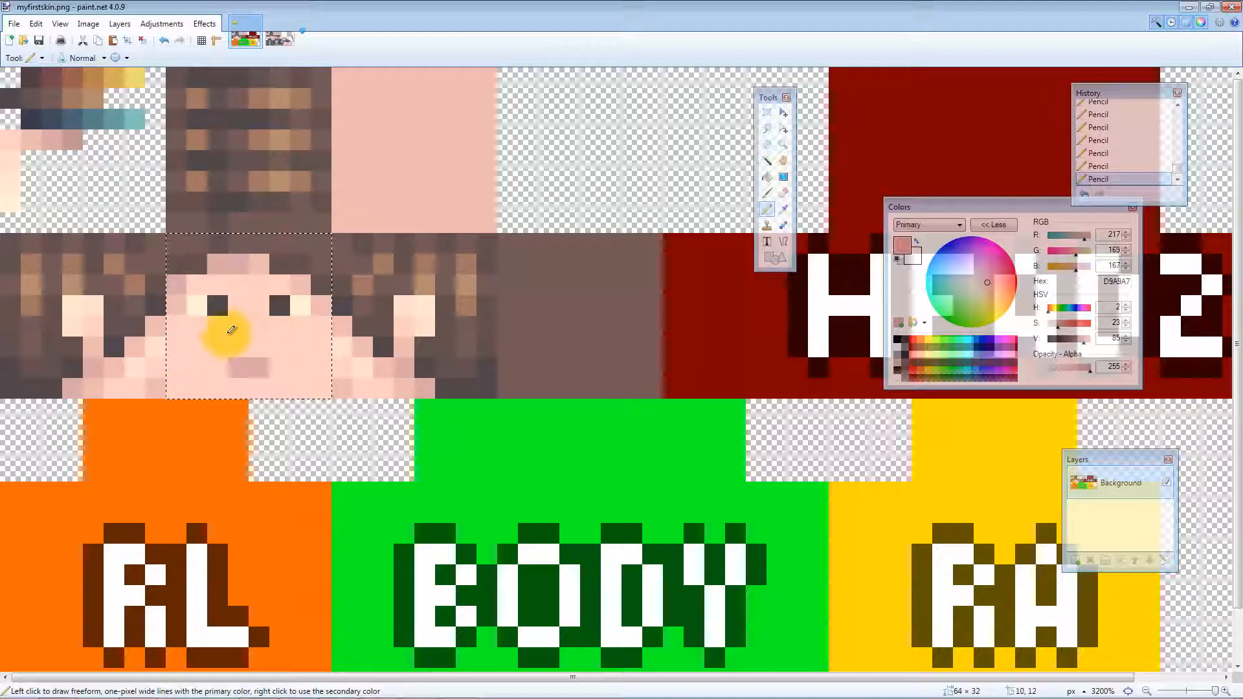
Pick FFDECD and lighten a cheek pixel on each side of the face
{"action": "key", "text": "k"}
{"action": "left_click", "coordinate": [192, 355]}
{"action": "key", "text": "p"}
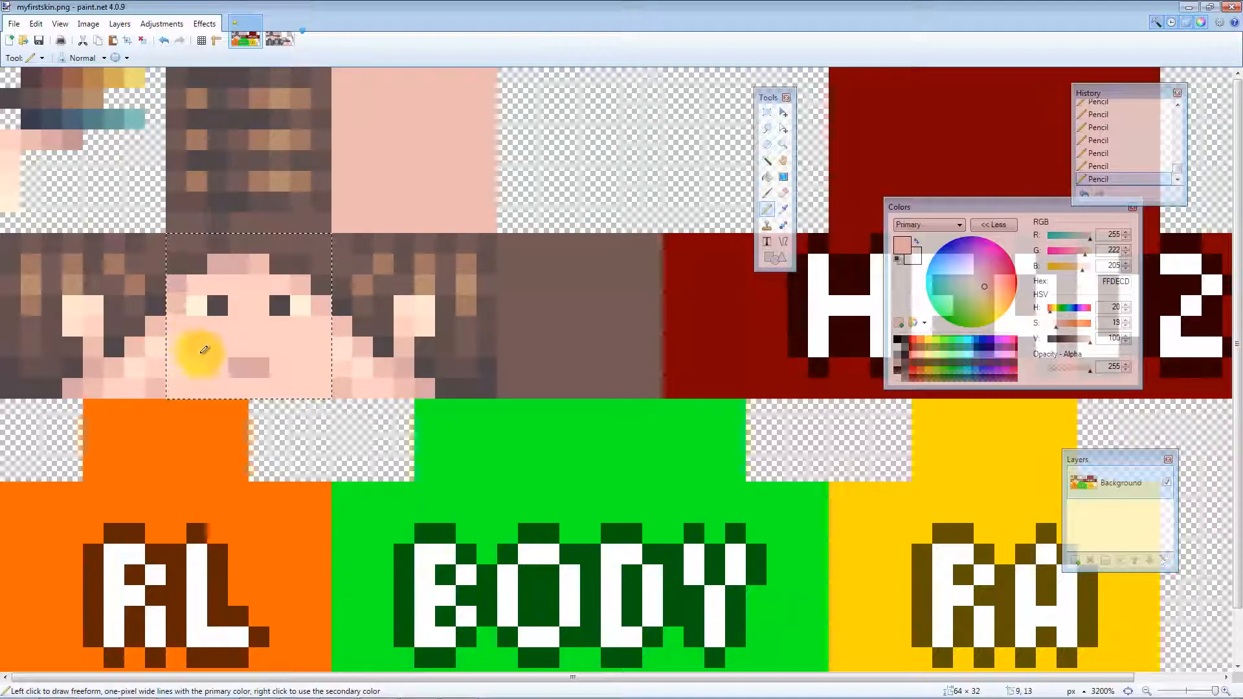
{"action": "left_click", "coordinate": [307, 346]}
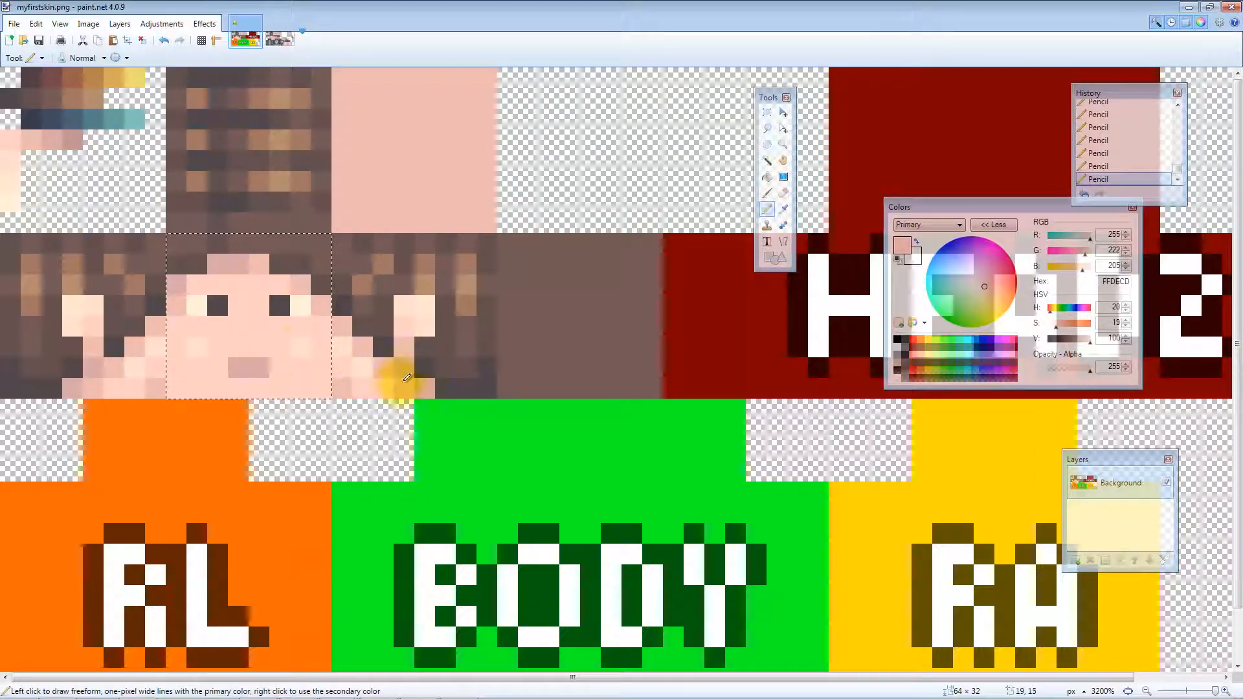
Pick EDBAB1 and shade the lower outer edges of the face around the jaw
{"action": "key", "text": "l"}
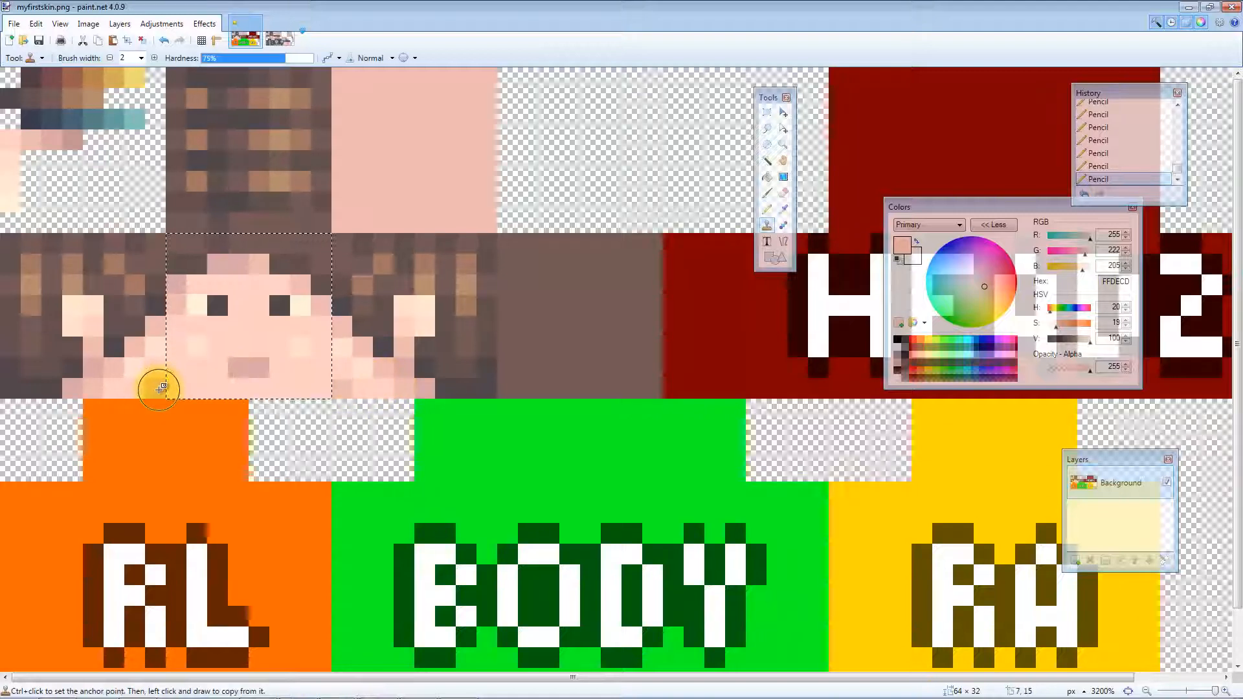
{"action": "key", "text": "k"}
{"action": "left_click", "coordinate": [336, 389]}
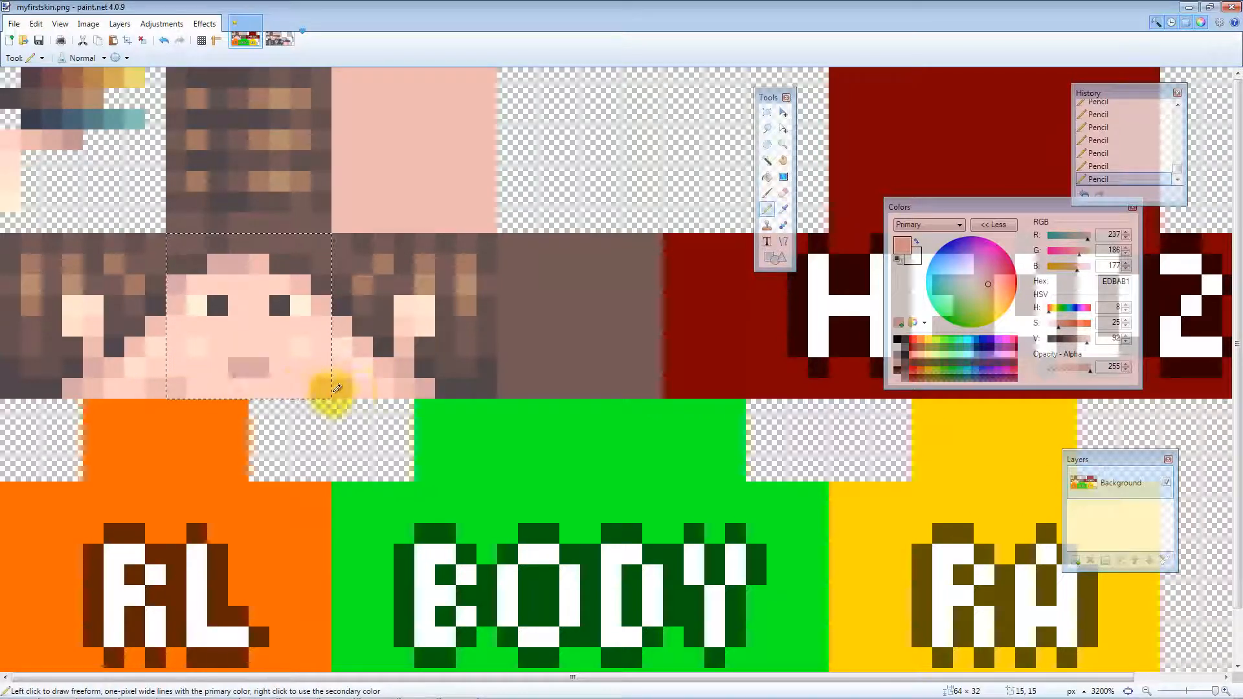
{"action": "left_click", "coordinate": [334, 363]}
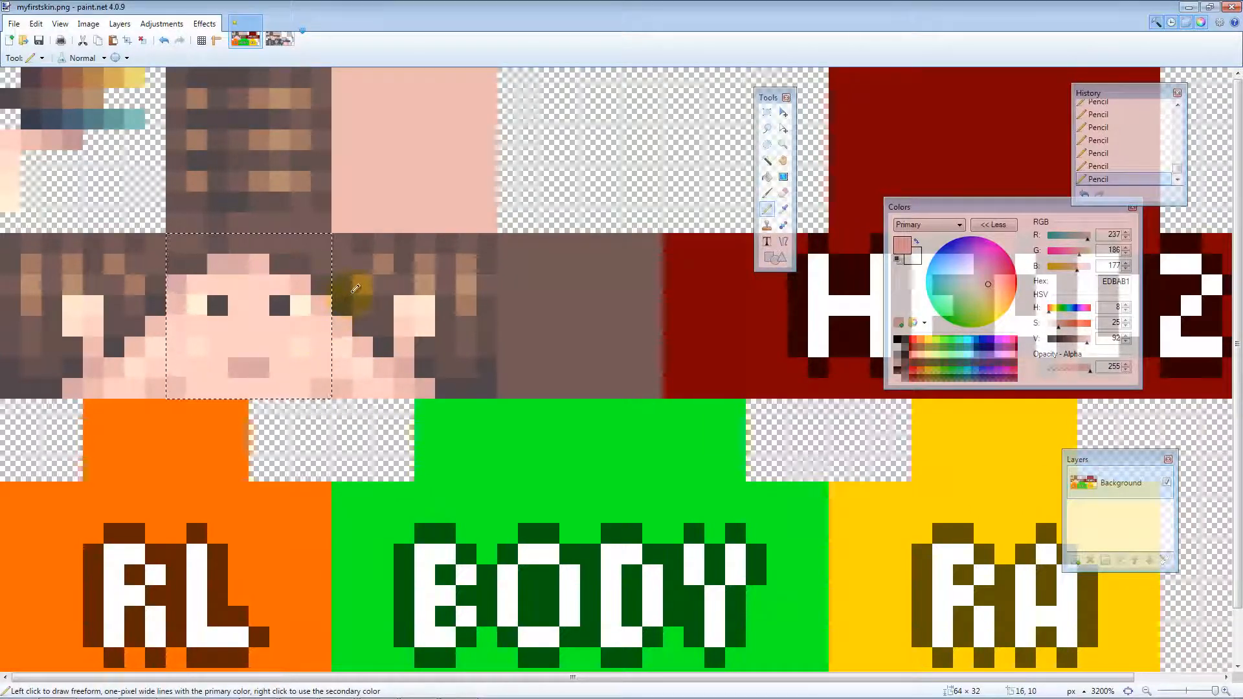
{"action": "left_click", "coordinate": [396, 292]}
{"action": "left_click", "coordinate": [308, 363]}
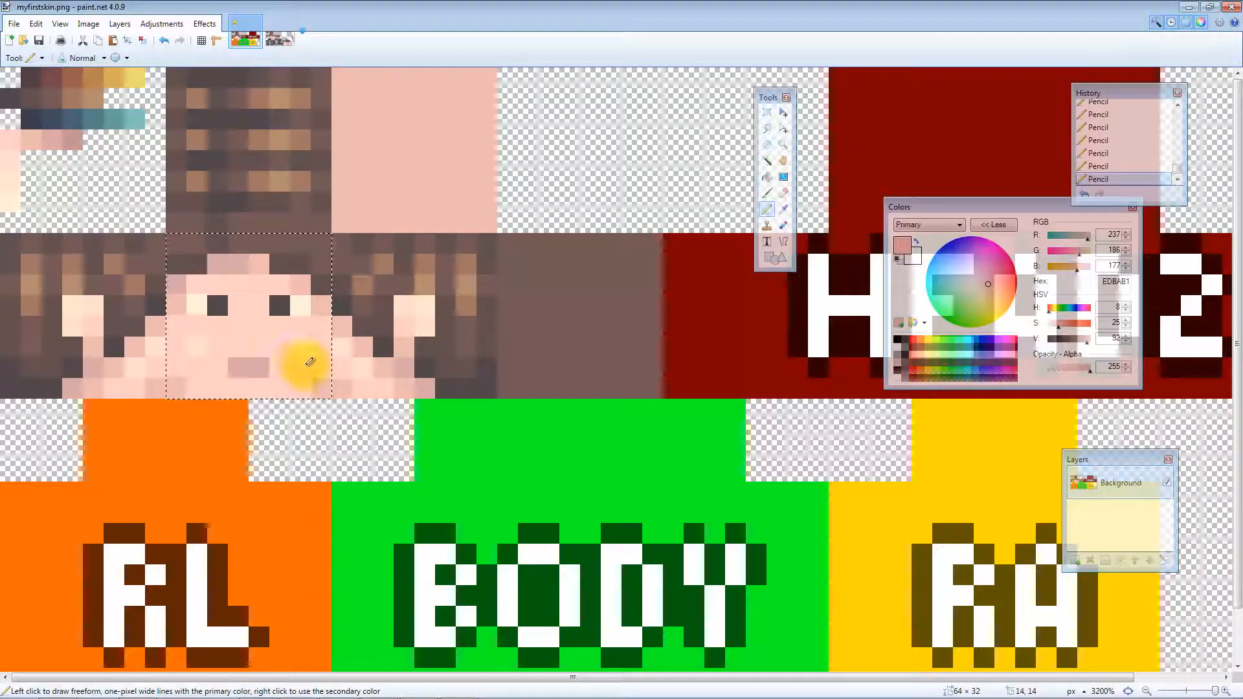
Pick A07762 from the palette and add highlights to the hair fringe above the forehead
{"action": "key", "text": "k"}
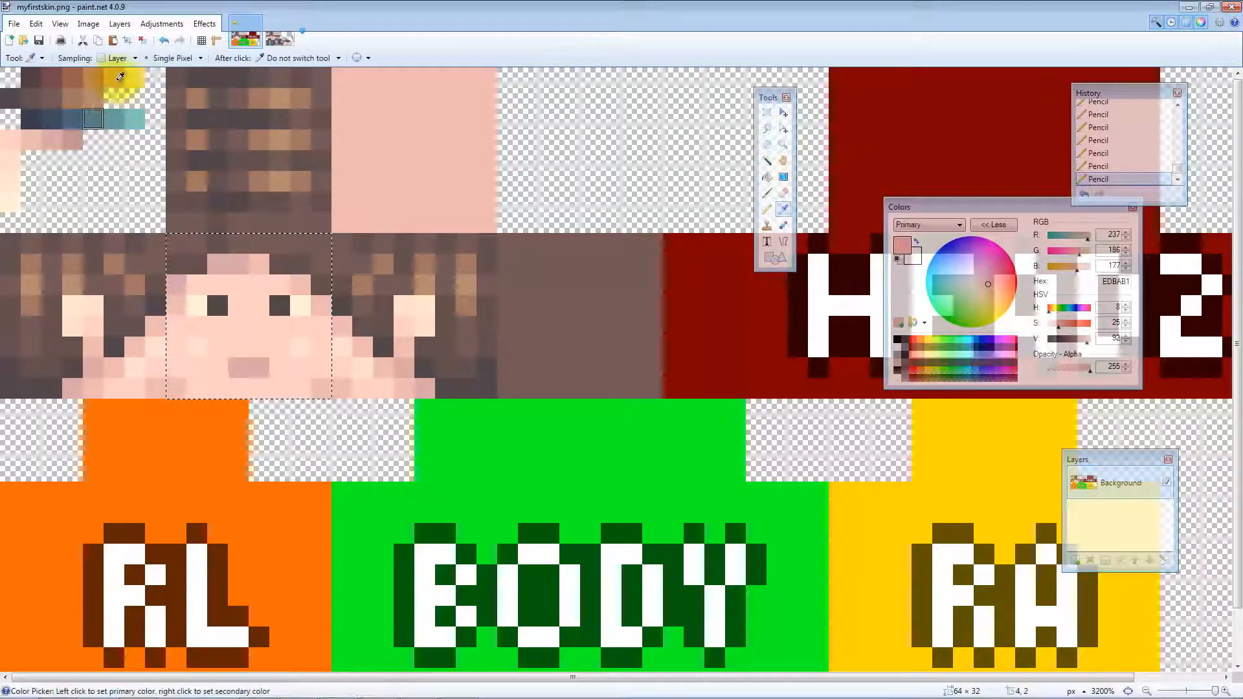
{"action": "left_click", "coordinate": [75, 97]}
{"action": "key", "text": "p"}
{"action": "left_click", "coordinate": [265, 251]}
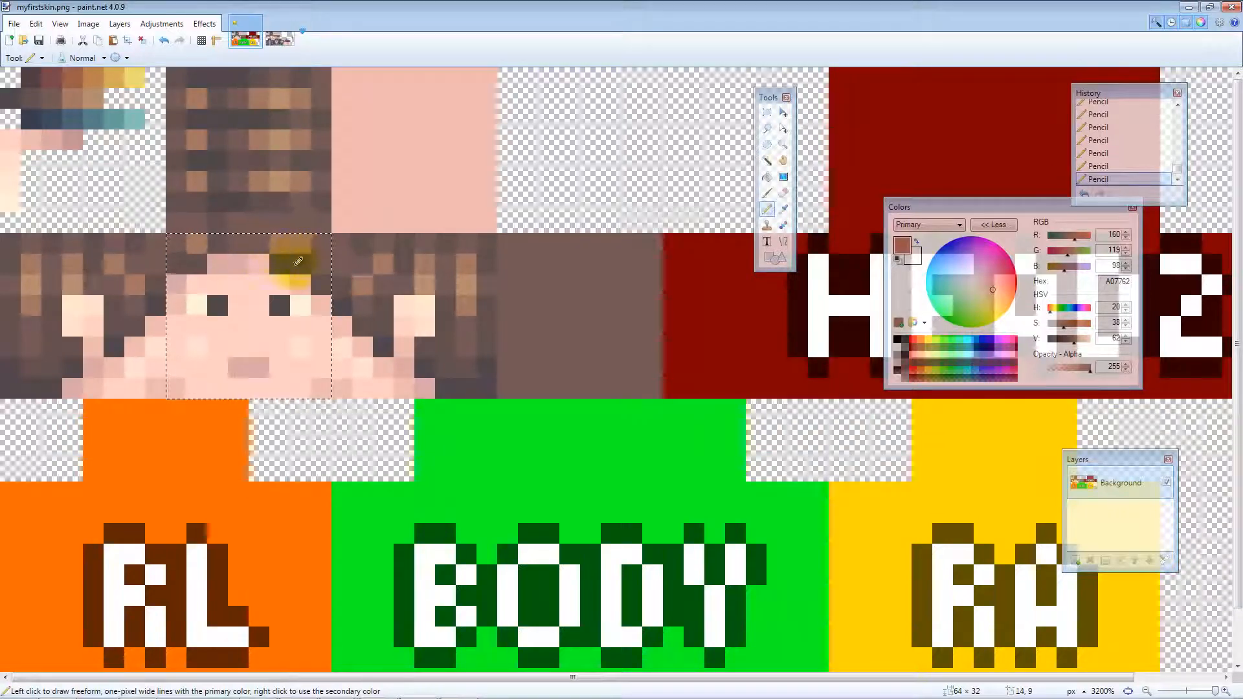
Finish the fringe highlights with A07762 and check the head from the side in Minecraft Skin Viewer
{"action": "left_click", "coordinate": [319, 292]}
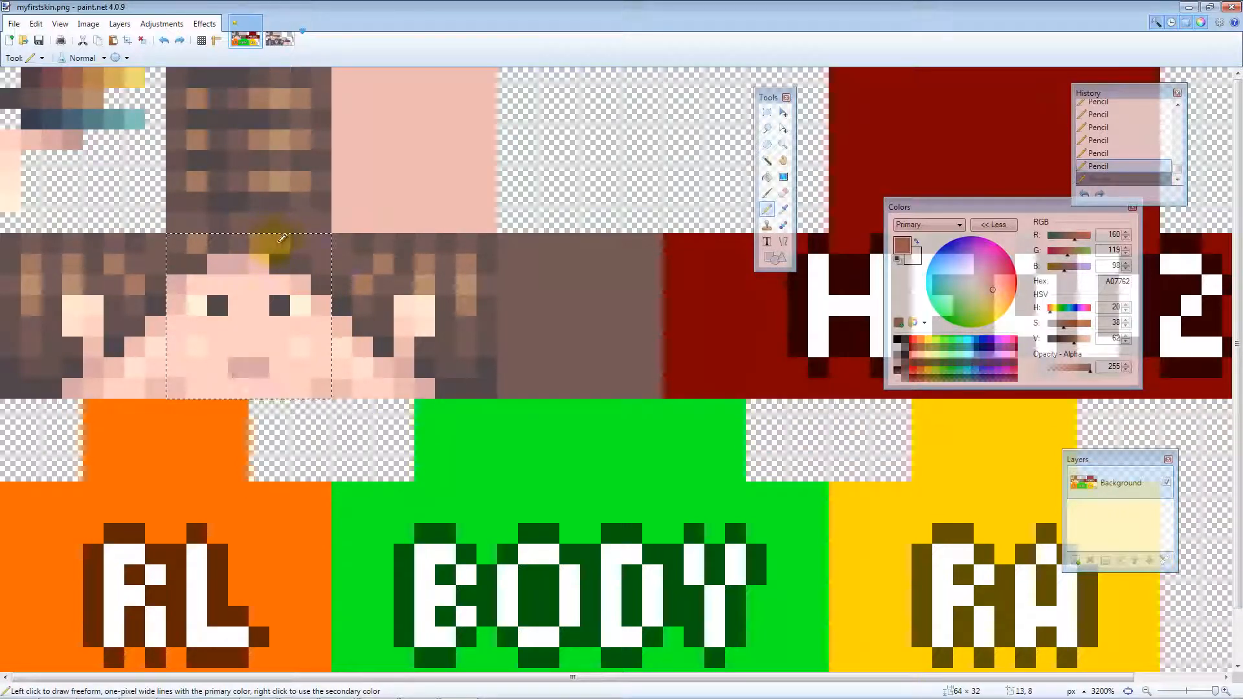
{"action": "left_click", "coordinate": [406, 302]}
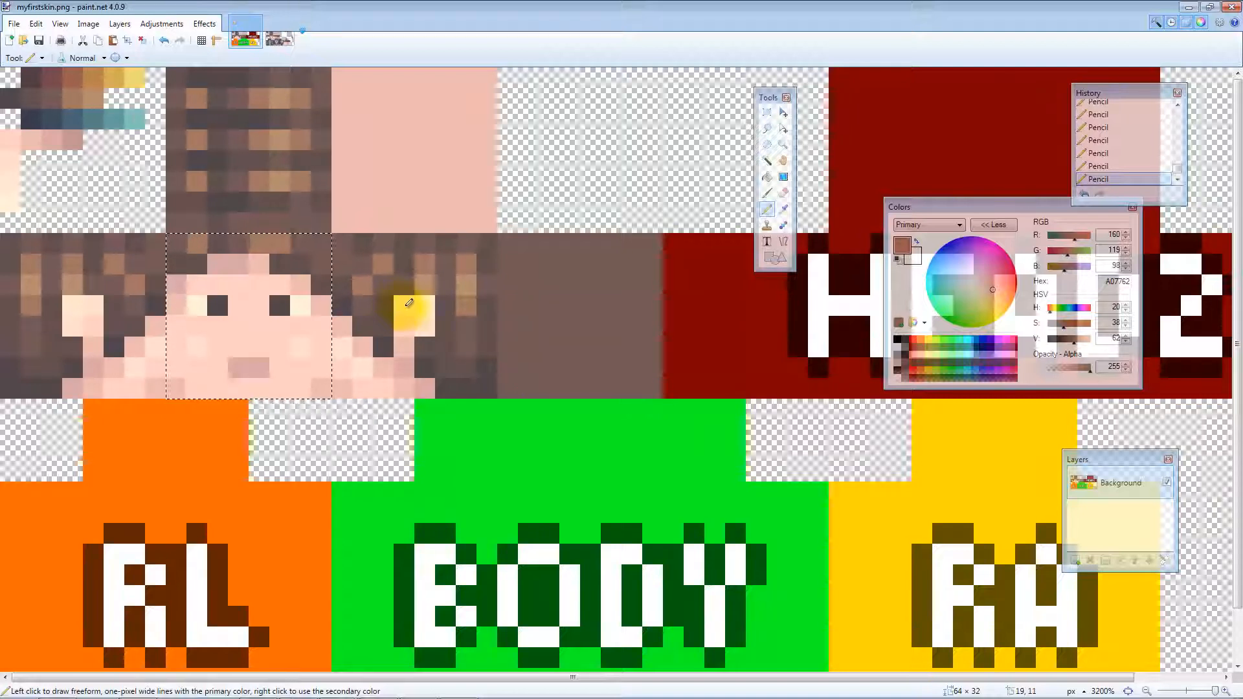
{"action": "left_click_drag", "start_coordinate": [1242, 118], "coordinate": [436, 119]}
{"action": "mouse_move", "coordinate": [639, 266]}
{"action": "left_mouse_down"}
{"action": "mouse_move", "coordinate": [630, 300]}
{"action": "mouse_move", "coordinate": [601, 316]}
{"action": "mouse_move", "coordinate": [672, 300]}
{"action": "mouse_move", "coordinate": [495, 308]}
{"action": "mouse_move", "coordinate": [704, 303]}
{"action": "left_mouse_up"}
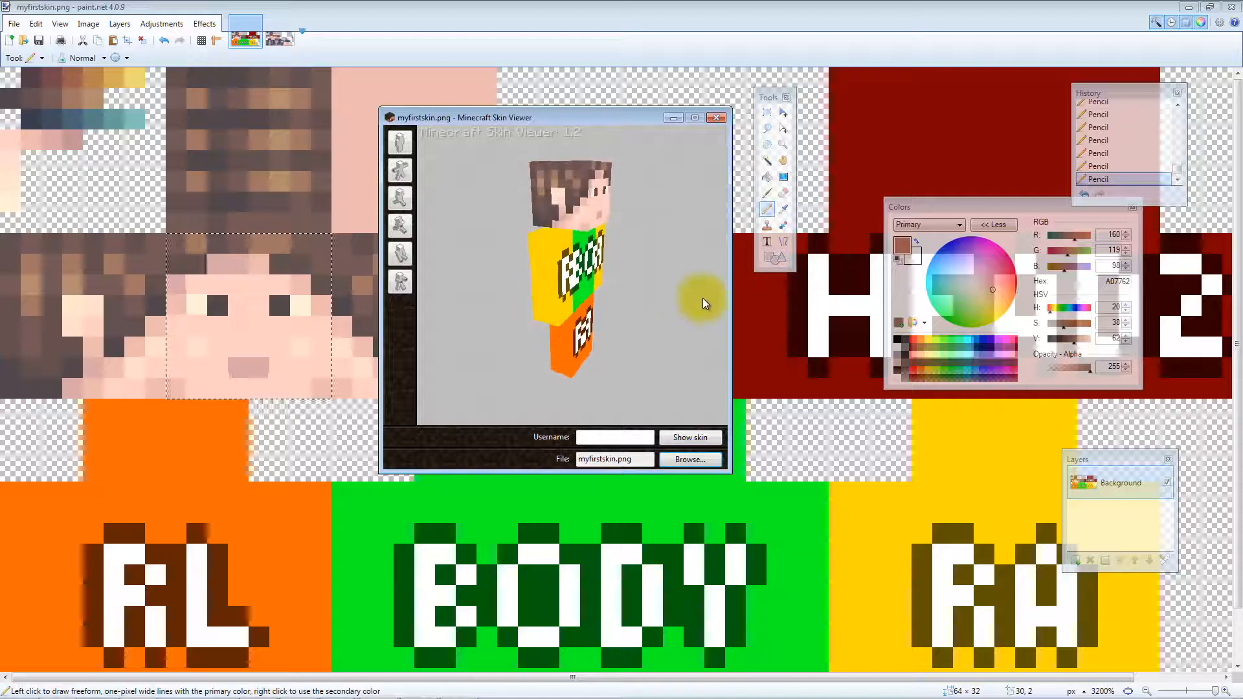
{"action": "left_click", "coordinate": [633, 6]}
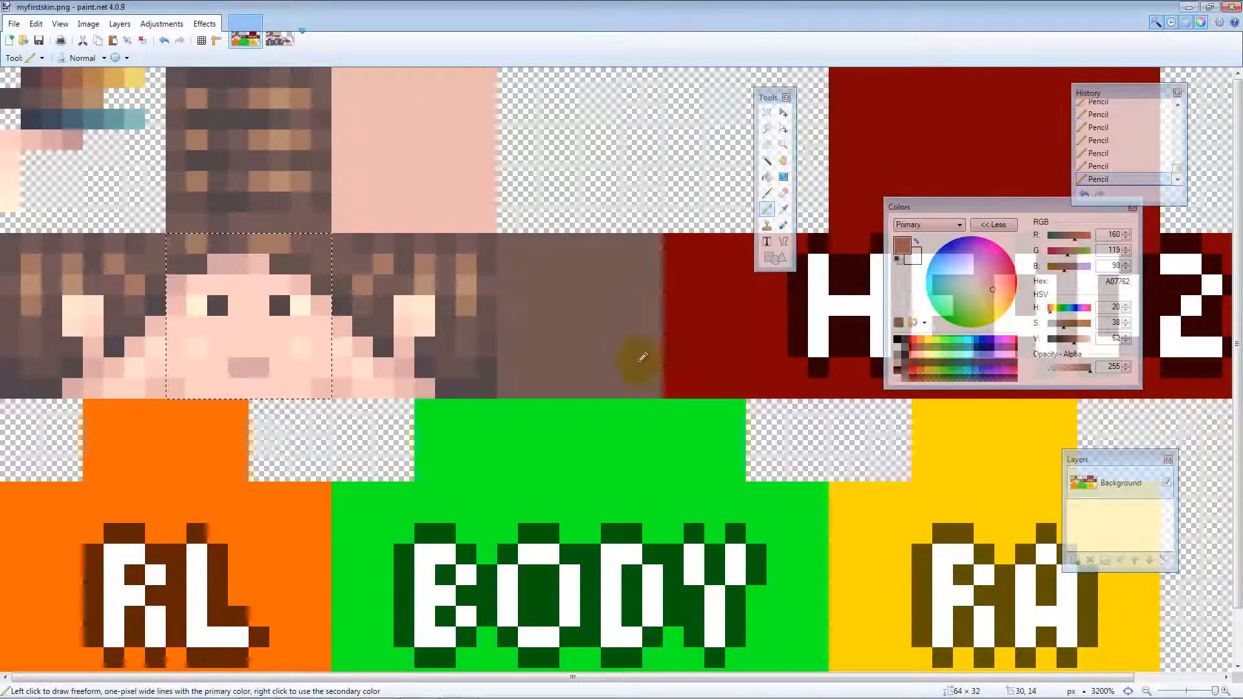
Clear the face selection and select the front area of the body with a rectangle
{"action": "key", "text": "s"}
{"action": "left_click", "coordinate": [568, 365]}
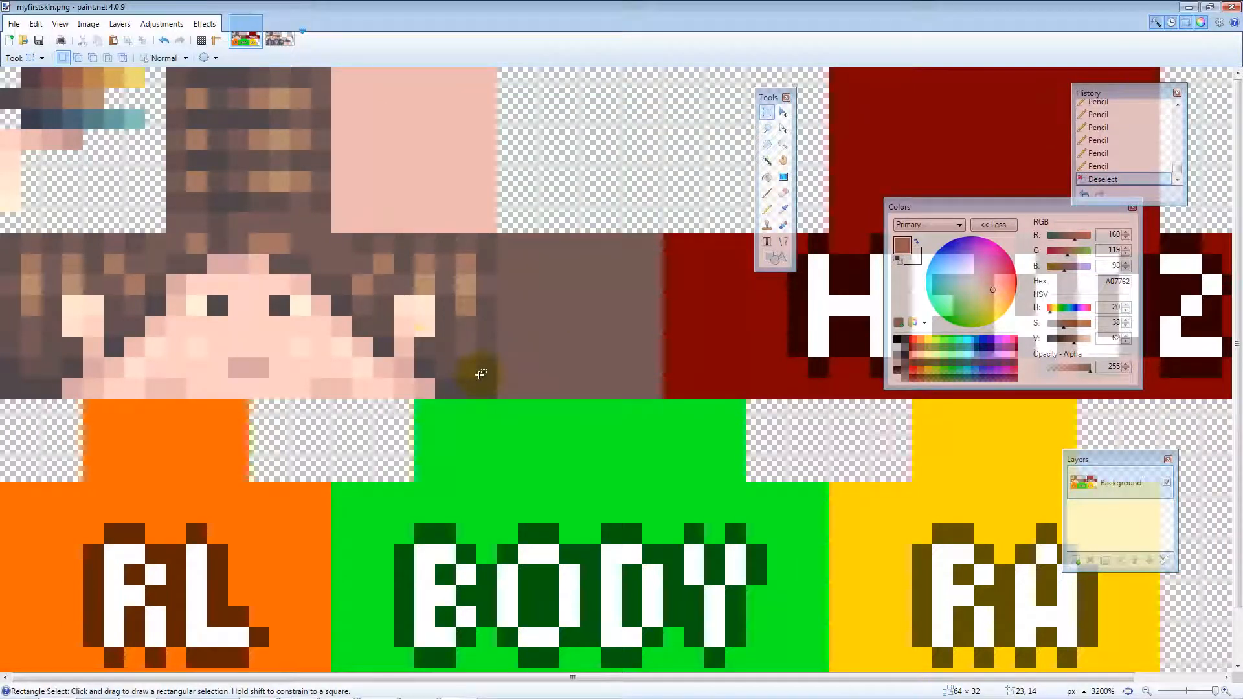
{"action": "scroll", "coordinate": [507, 389], "scroll_direction": "down", "scroll_amount": 1}
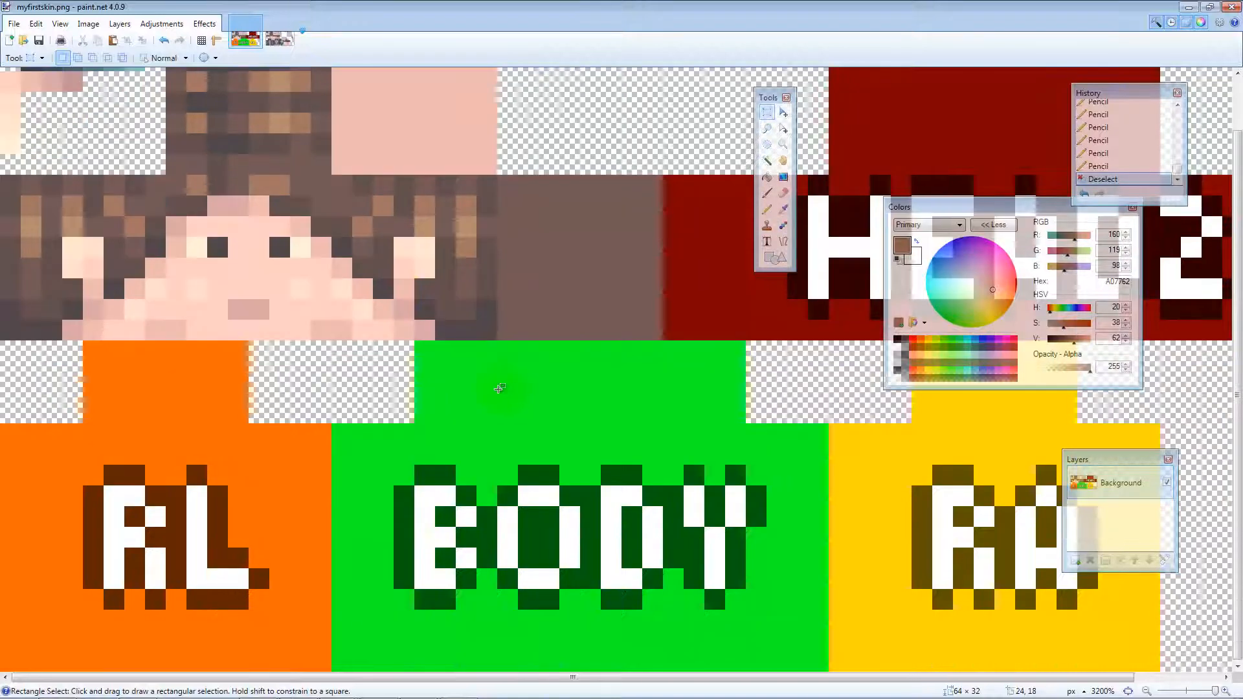
{"action": "left_click_drag", "start_coordinate": [427, 427], "coordinate": [571, 692]}
Pick skin tone FFCFC3 from the palette and paint the upper five pixel rows of the body front
{"action": "key", "text": "k"}
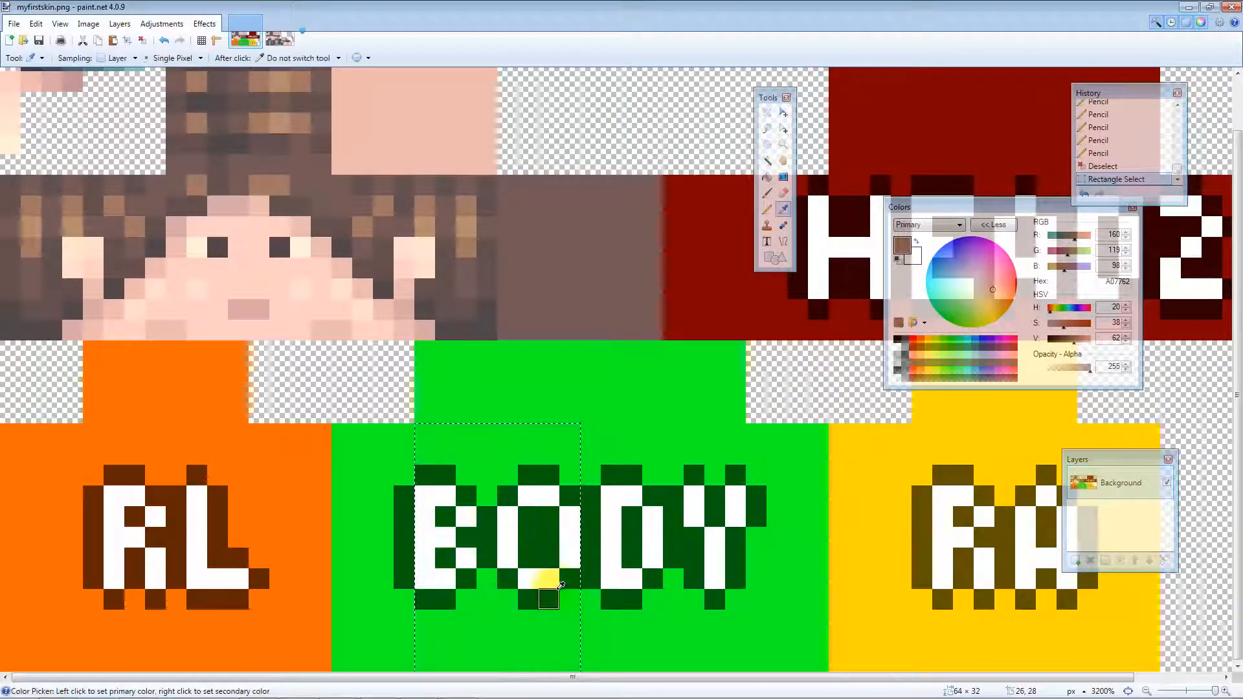
{"action": "scroll", "coordinate": [562, 585], "scroll_direction": "up", "scroll_amount": 1}
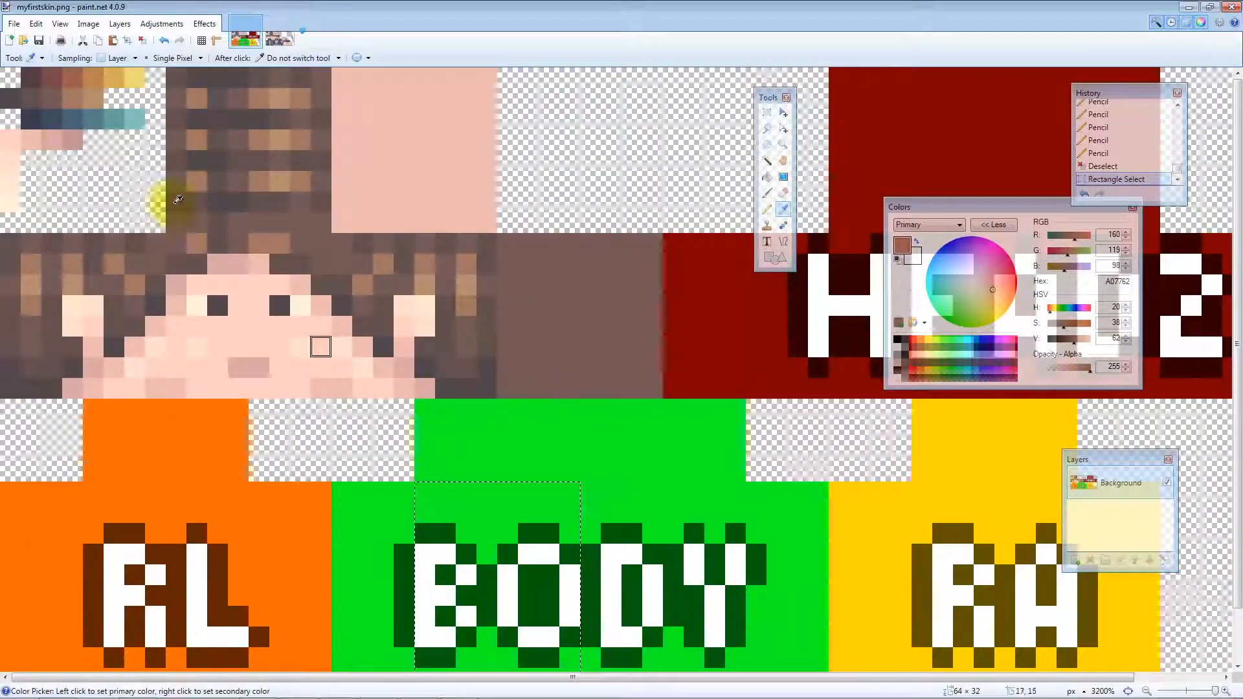
{"action": "left_click", "coordinate": [13, 139]}
{"action": "key", "text": "p"}
{"action": "scroll", "coordinate": [384, 448], "scroll_direction": "down", "scroll_amount": 1}
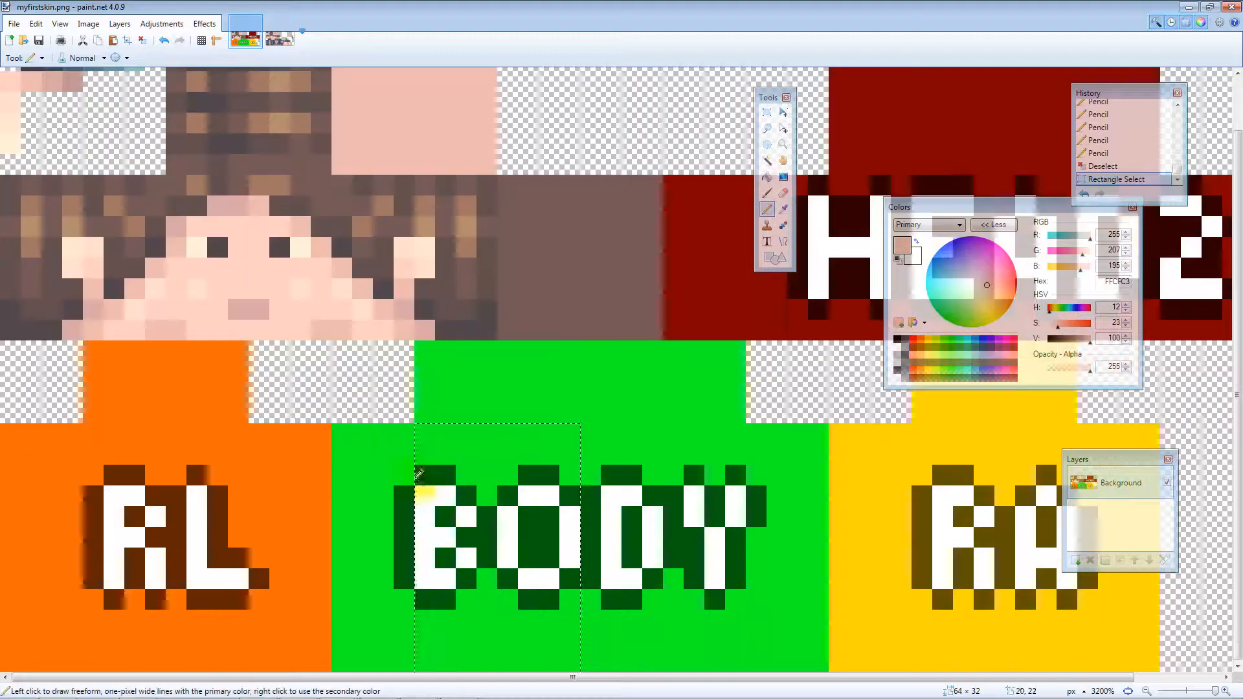
{"action": "mouse_move", "coordinate": [421, 476]}
{"action": "left_mouse_down"}
{"action": "mouse_move", "coordinate": [526, 490]}
{"action": "mouse_move", "coordinate": [571, 444]}
{"action": "mouse_move", "coordinate": [490, 418]}
{"action": "mouse_move", "coordinate": [414, 433]}
{"action": "mouse_move", "coordinate": [415, 453]}
{"action": "mouse_move", "coordinate": [496, 513]}
{"action": "mouse_move", "coordinate": [541, 502]}
{"action": "left_mouse_up"}
Test the palette browns 99604B and B8834F as shirt colours on one shoulder corner of the body front
{"action": "scroll", "coordinate": [115, 167], "scroll_direction": "up", "scroll_amount": 1}
{"action": "key", "text": "k"}
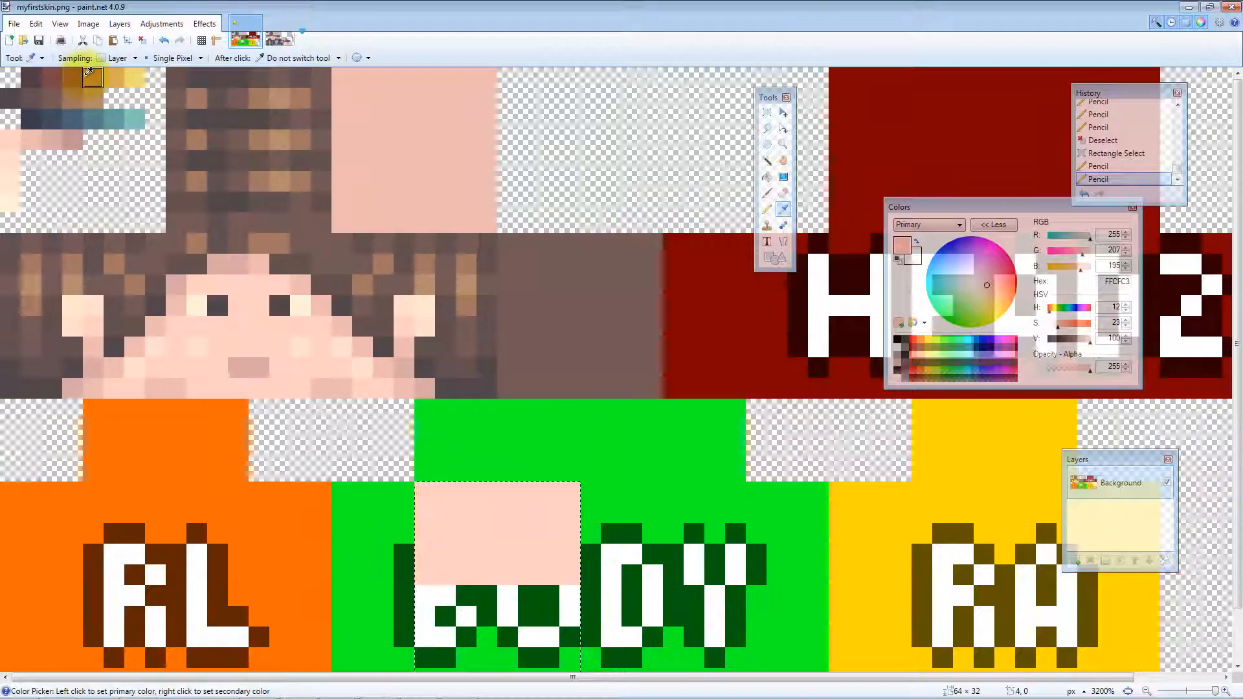
{"action": "left_click", "coordinate": [82, 73]}
{"action": "key", "text": "p"}
{"action": "scroll", "coordinate": [446, 421], "scroll_direction": "down", "scroll_amount": 1}
{"action": "mouse_move", "coordinate": [445, 422]}
{"action": "left_mouse_down"}
{"action": "mouse_move", "coordinate": [430, 430]}
{"action": "mouse_move", "coordinate": [451, 438]}
{"action": "left_mouse_up"}
{"action": "scroll", "coordinate": [360, 236], "scroll_direction": "up", "scroll_amount": 1}
{"action": "key", "text": "k"}
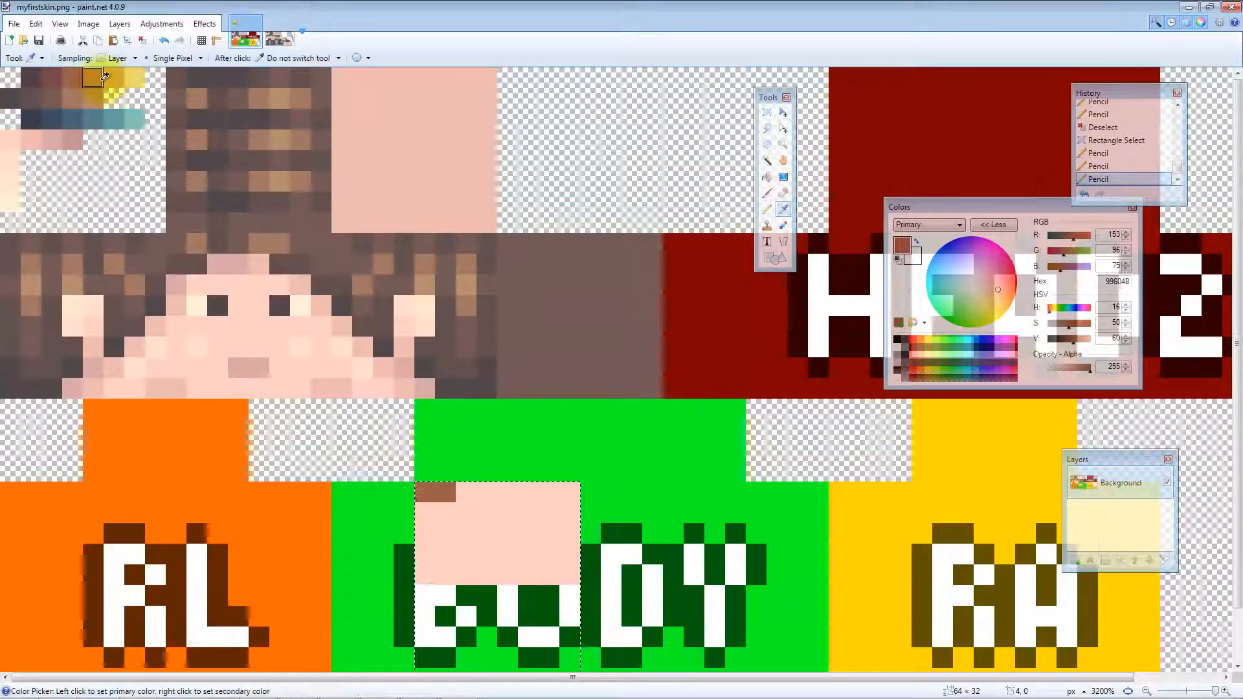
{"action": "left_click", "coordinate": [95, 79]}
{"action": "key", "text": "p"}
{"action": "left_click_drag", "start_coordinate": [445, 490], "coordinate": [427, 491]}
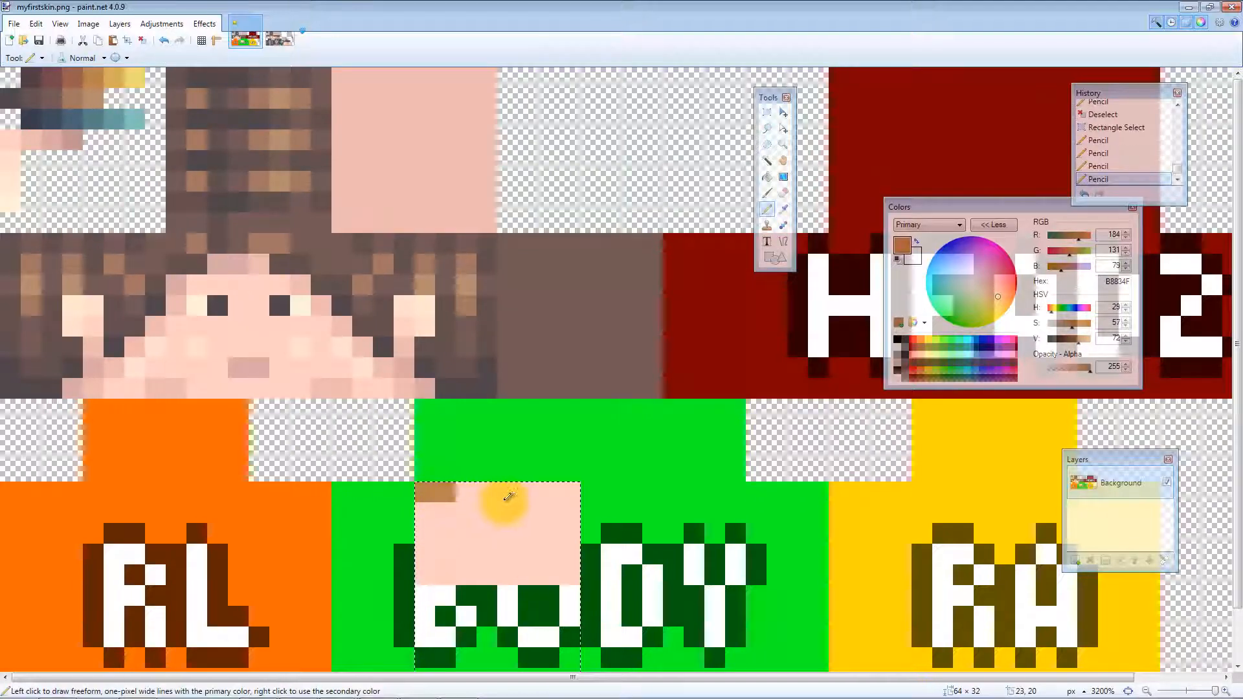
Clear the selection in Mage.png and sample dark purple 59375F for the palette in myfirstskin.png
{"action": "left_click", "coordinate": [285, 39]}
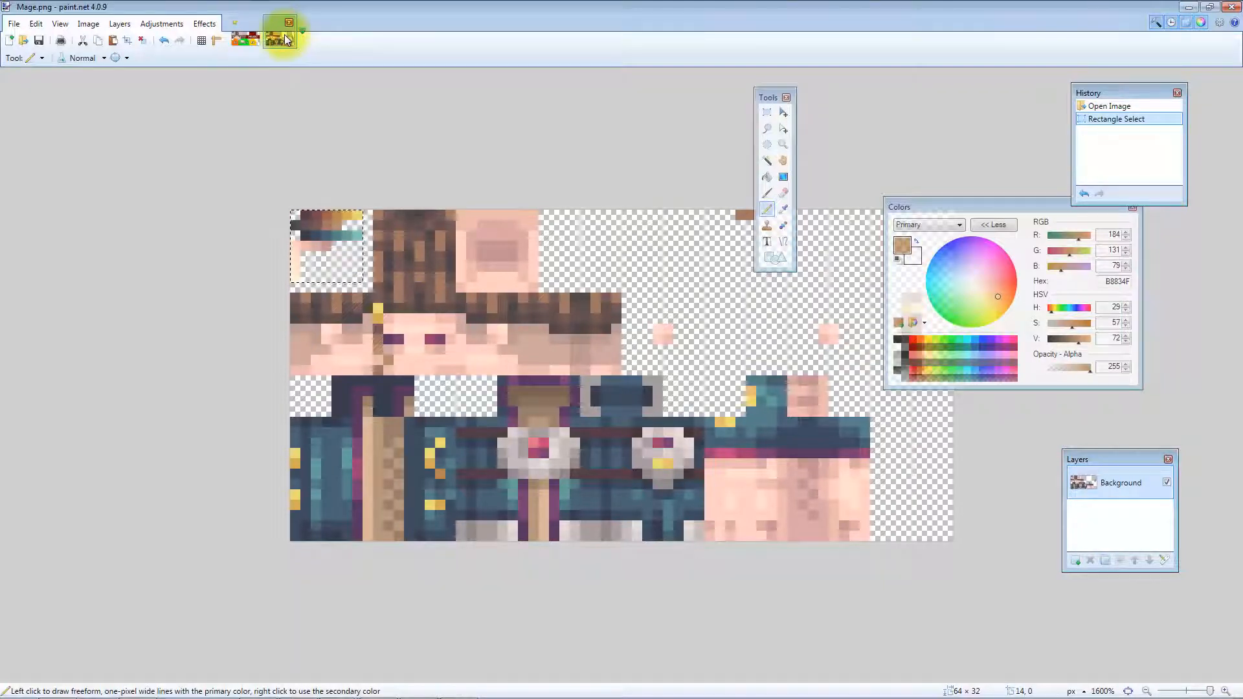
{"action": "key", "text": "s"}
{"action": "key", "text": "ctrl+d"}
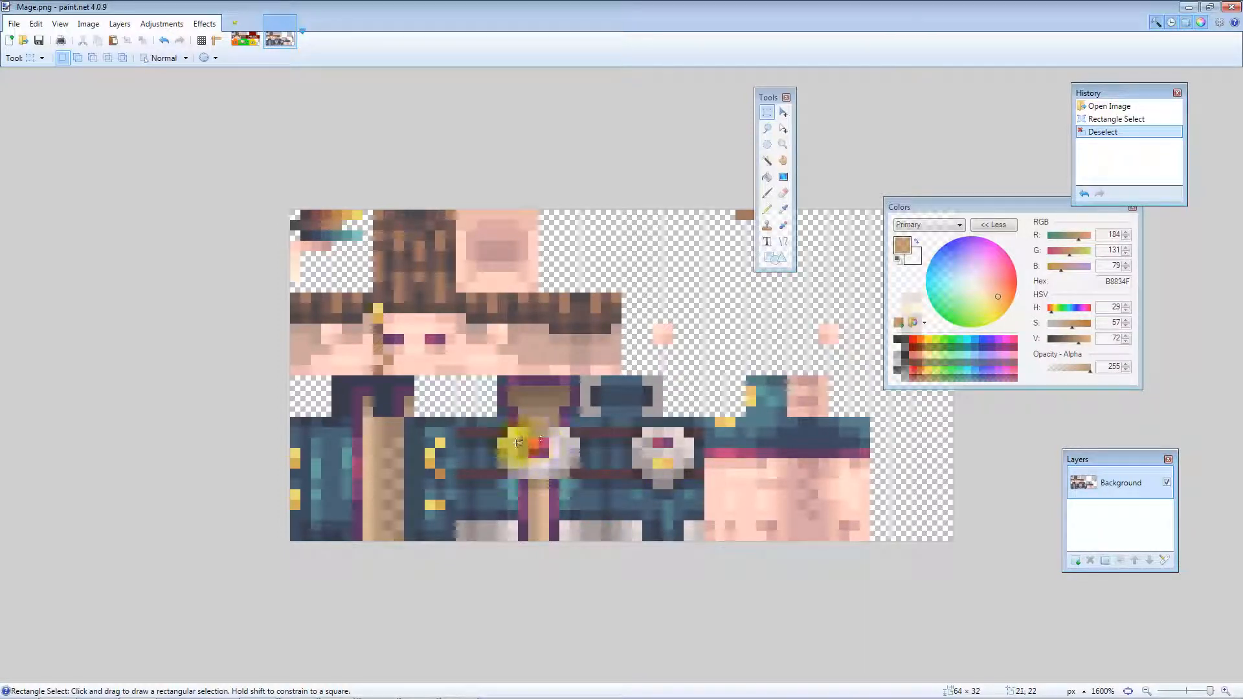
{"action": "key", "text": "k"}
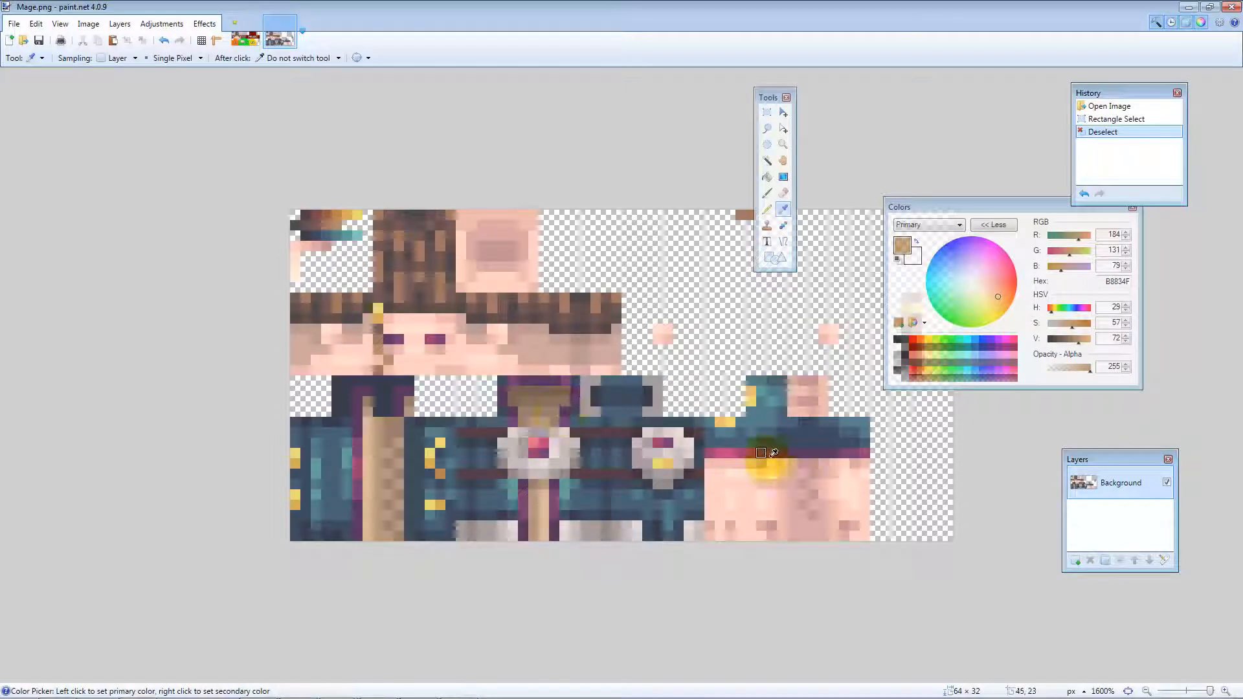
{"action": "left_click", "coordinate": [787, 455]}
{"action": "left_click", "coordinate": [245, 39]}
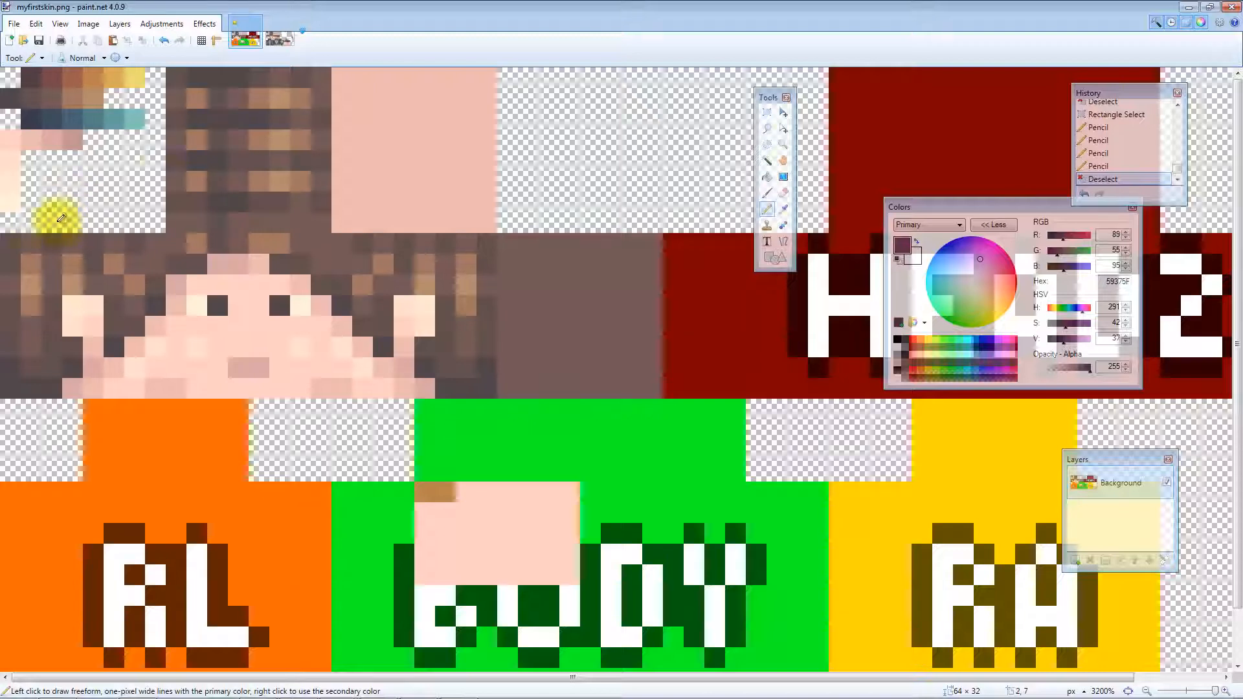
Sample purples 784273 and 9B4273 from Mage.png and add them to the new palette row in myfirstskin.png
{"action": "left_click", "coordinate": [279, 39]}
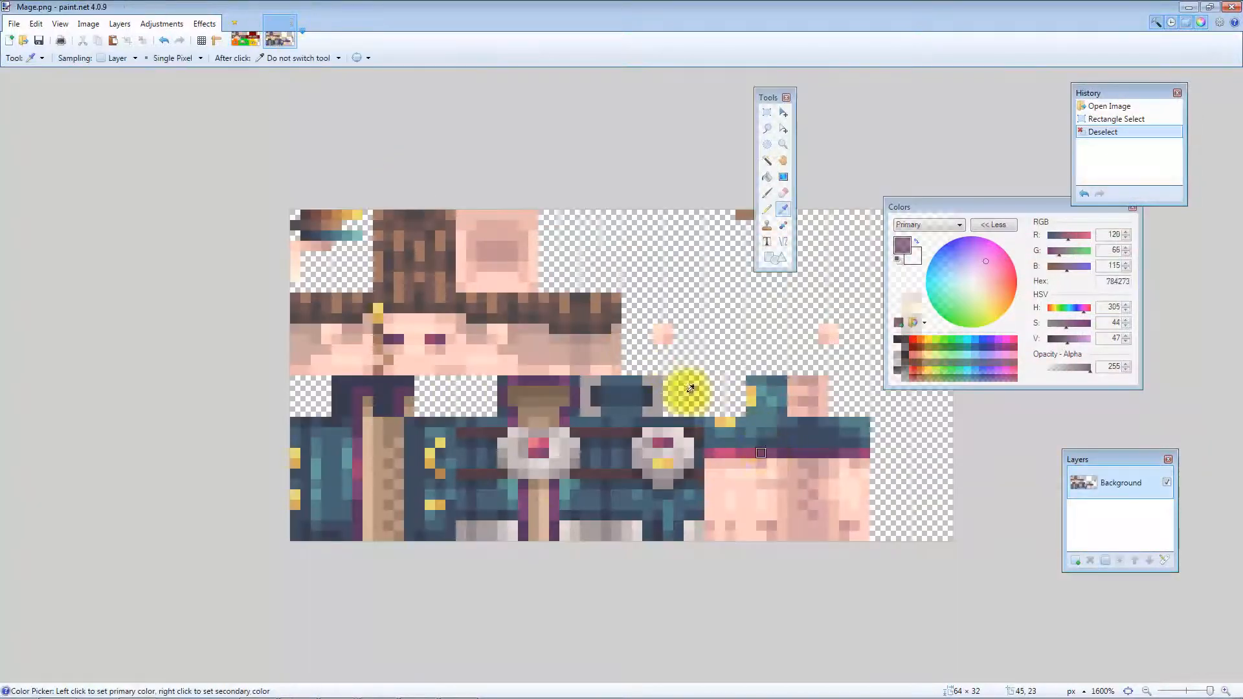
{"action": "left_click", "coordinate": [245, 39]}
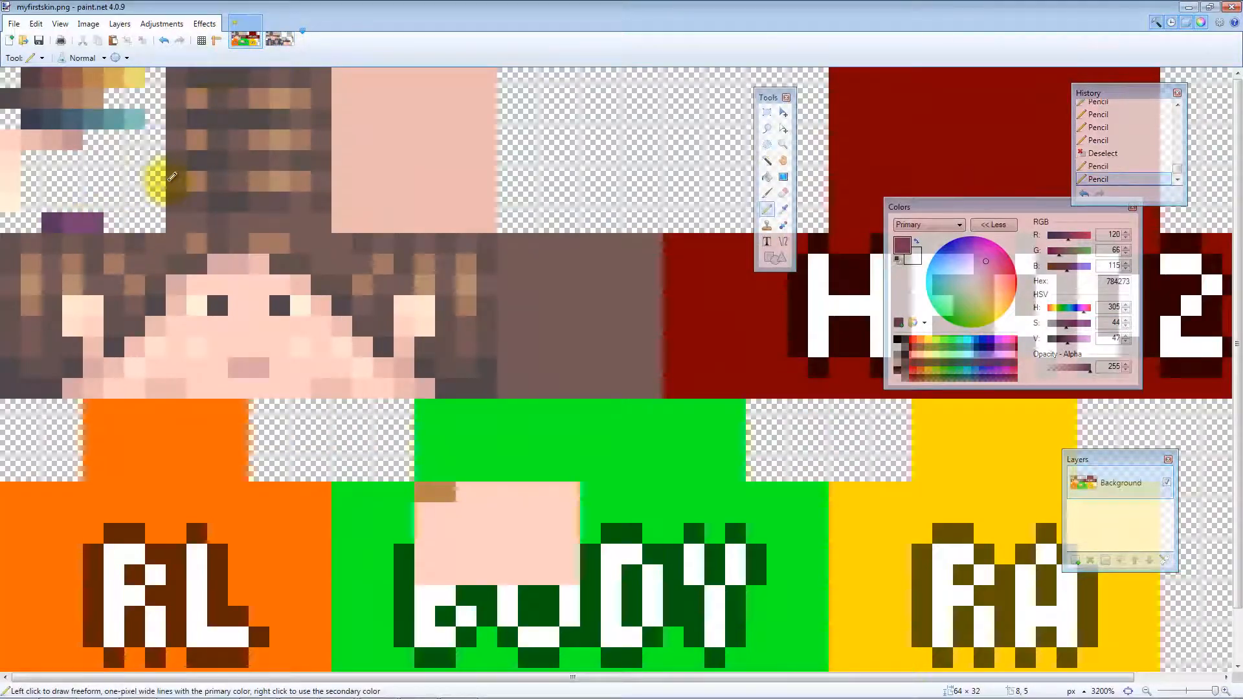
{"action": "left_click", "coordinate": [279, 40]}
{"action": "key", "text": "k"}
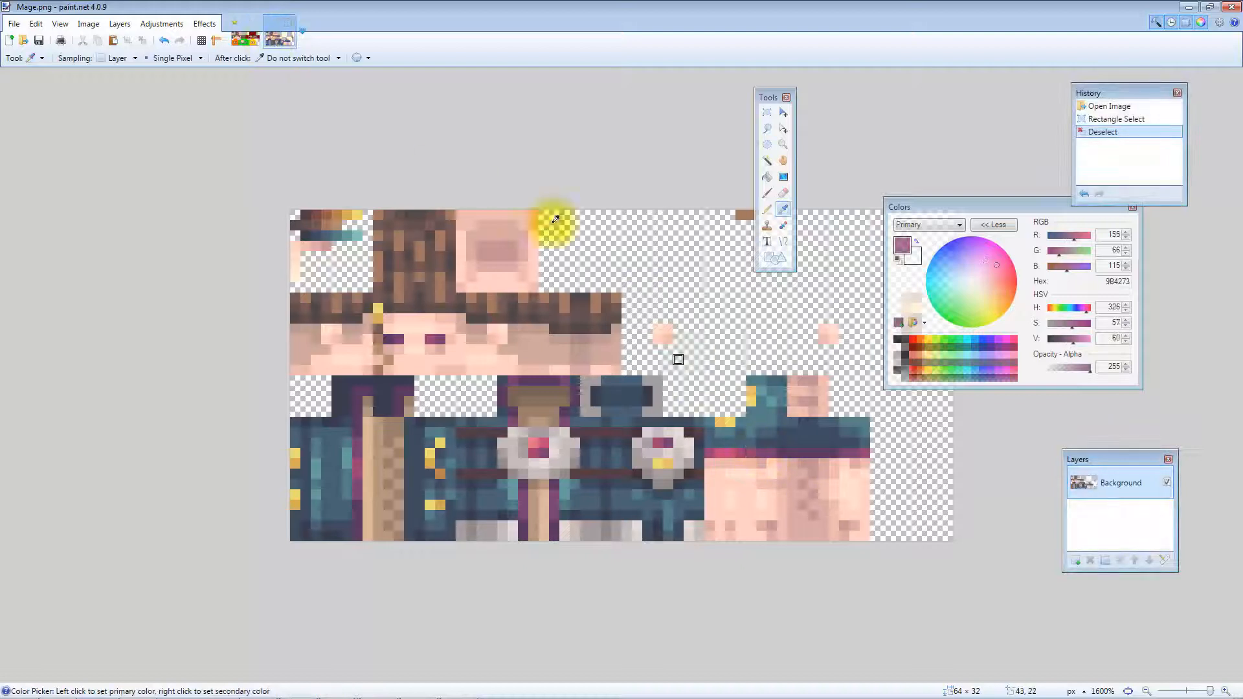
{"action": "left_click", "coordinate": [245, 40]}
{"action": "key", "text": "p"}
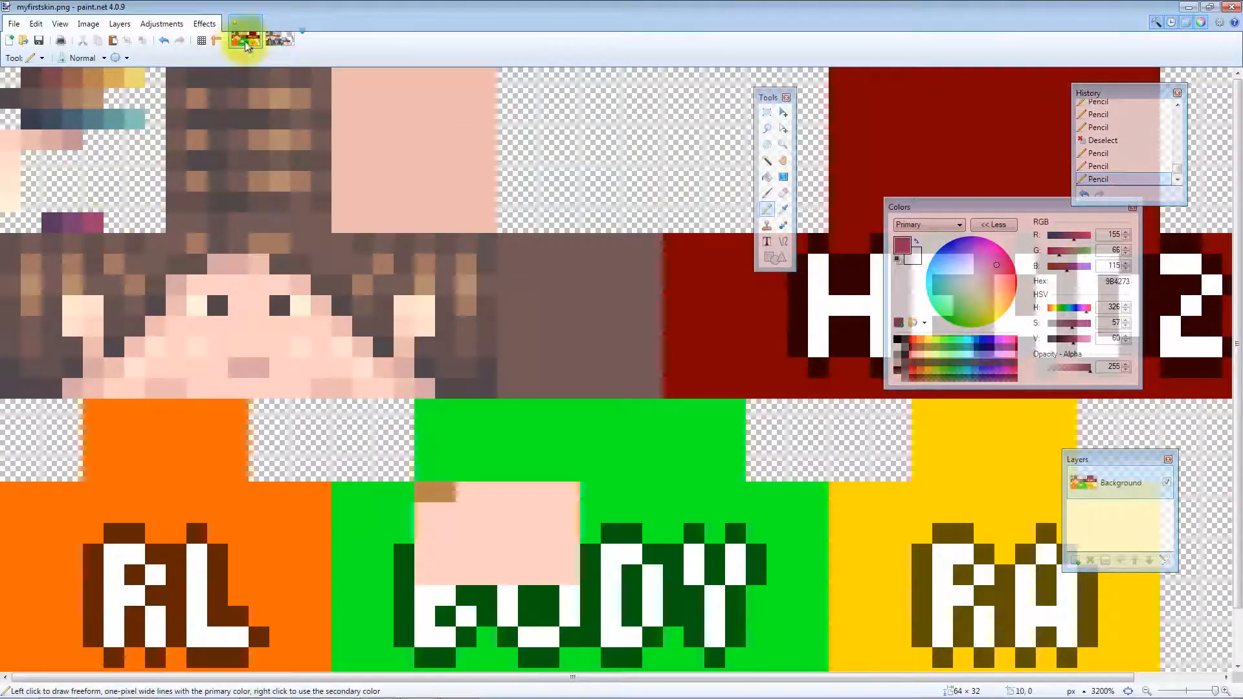
Sample pink C1477C from Mage.png and add it beside the purples in the palette row
{"action": "left_click", "coordinate": [279, 40]}
{"action": "key", "text": "k"}
{"action": "left_click", "coordinate": [731, 448]}
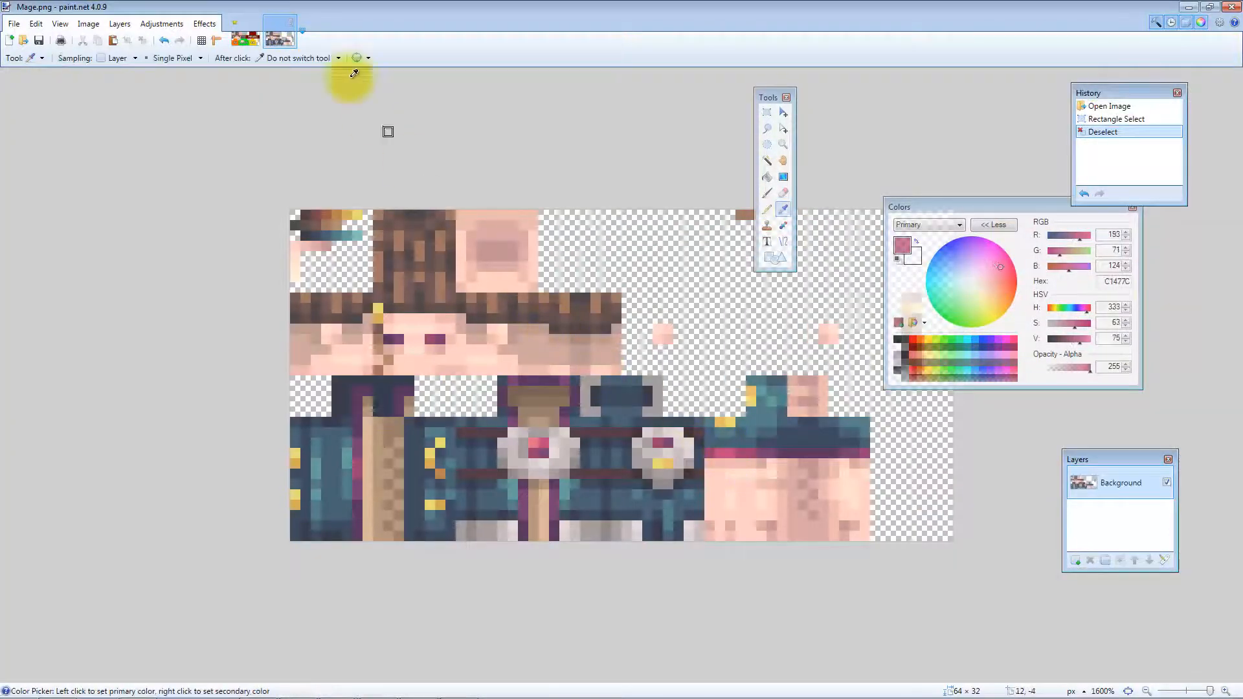
{"action": "left_click", "coordinate": [245, 39]}
{"action": "key", "text": "p"}
{"action": "left_click", "coordinate": [122, 209]}
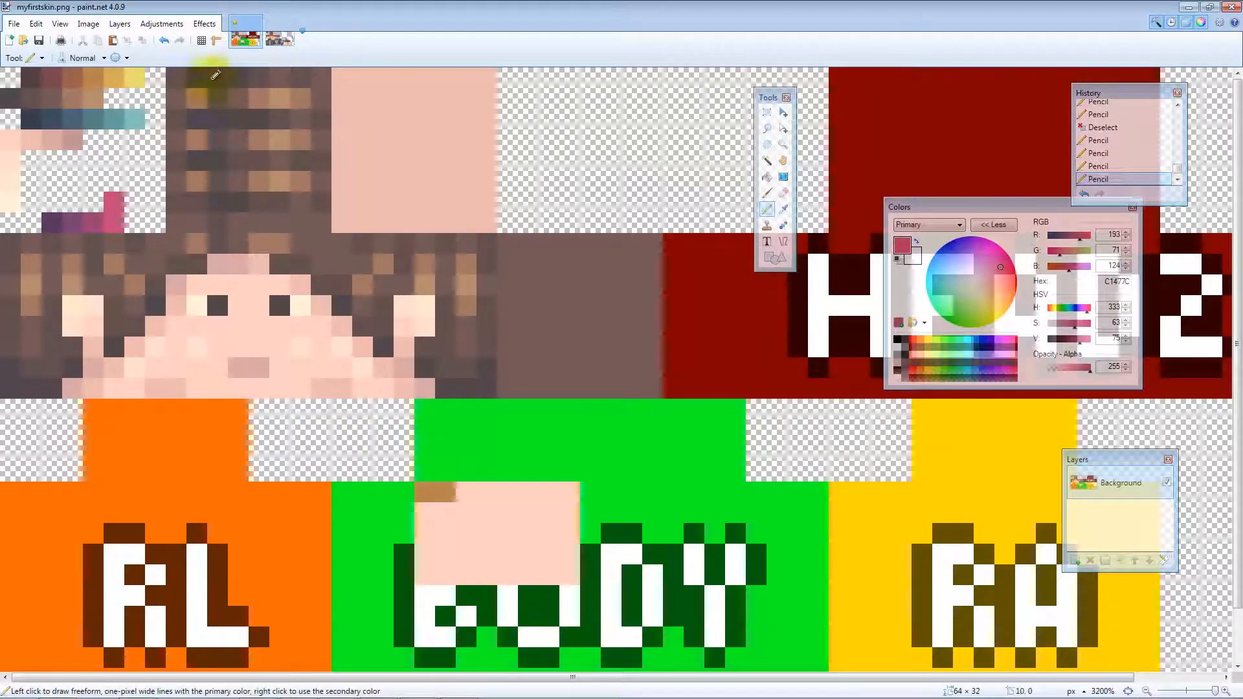
Sample light pink E17184 from the Mage.png belt gem and add it at the end of the palette row
{"action": "left_click", "coordinate": [279, 39]}
{"action": "key", "text": "k"}
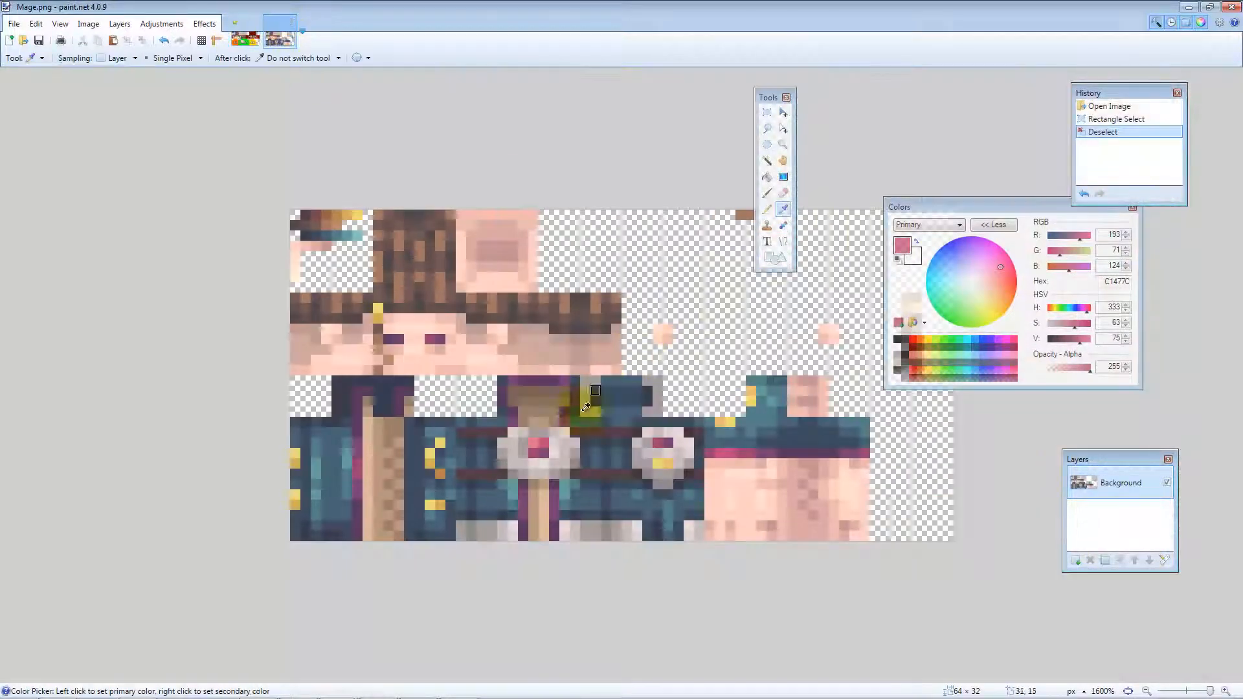
{"action": "left_click", "coordinate": [543, 442]}
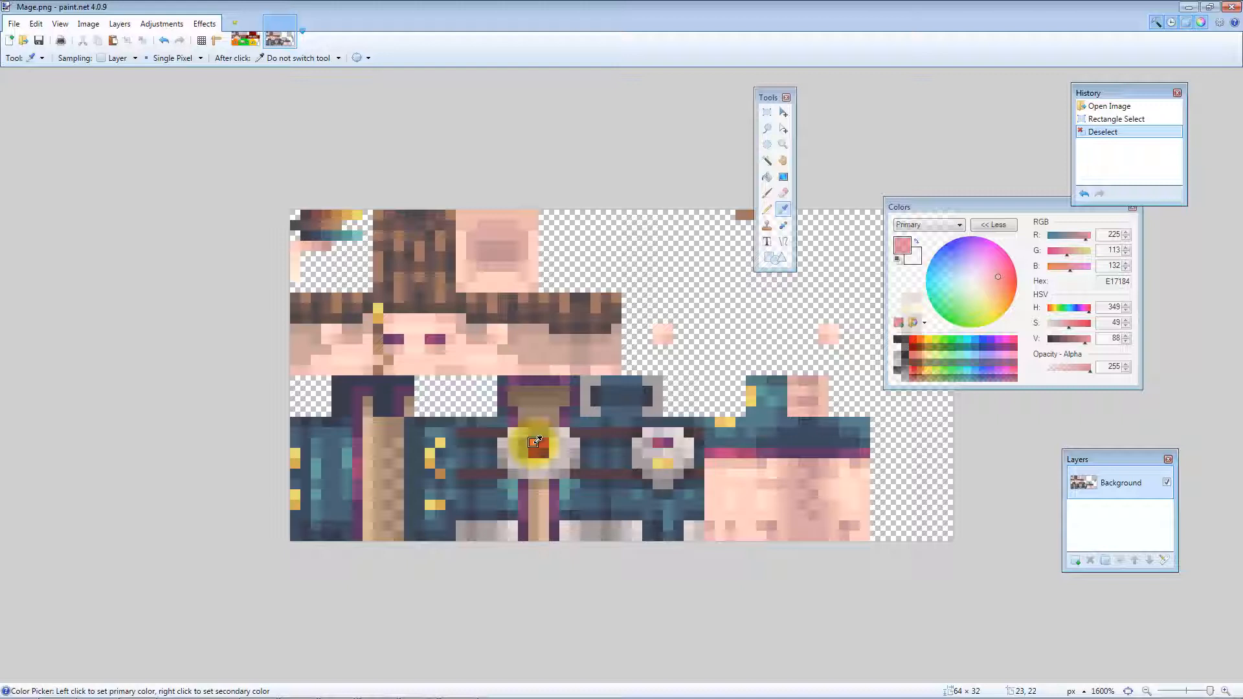
{"action": "left_click", "coordinate": [246, 40]}
{"action": "key", "text": "p"}
{"action": "left_click", "coordinate": [131, 218]}
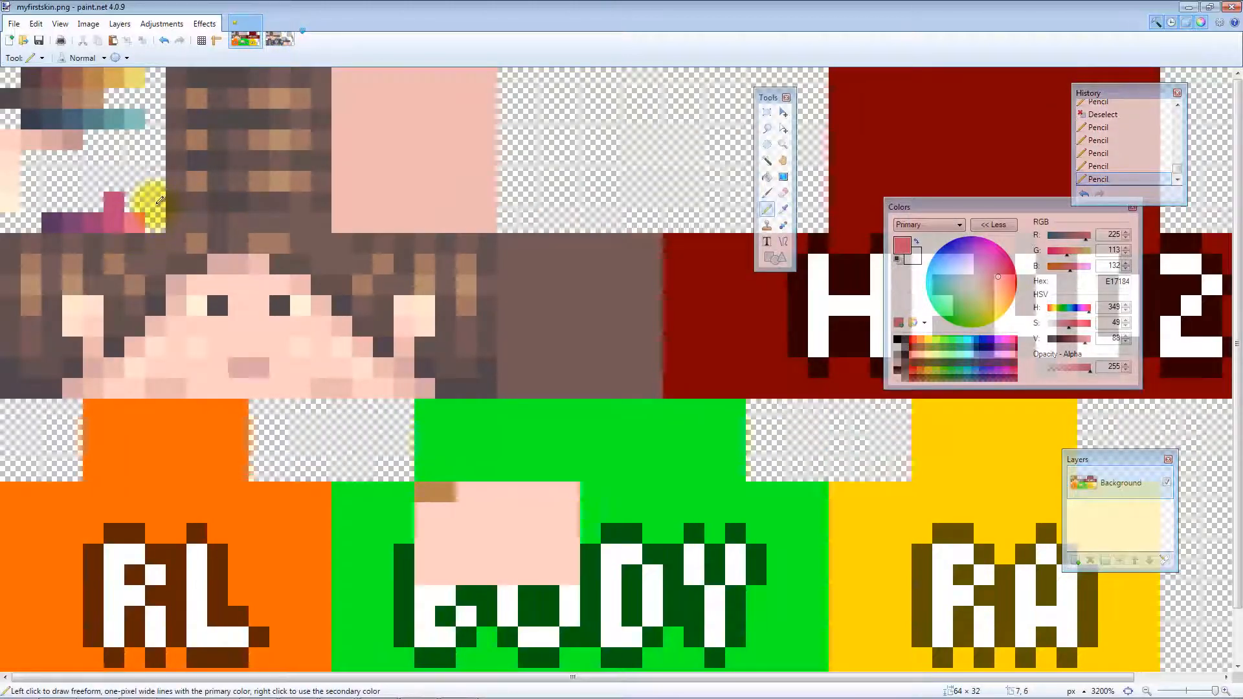
Select and erase the stray pink pixels above the new palette row
{"action": "key", "text": "s"}
{"action": "left_click_drag", "start_coordinate": [116, 204], "coordinate": [81, 176]}
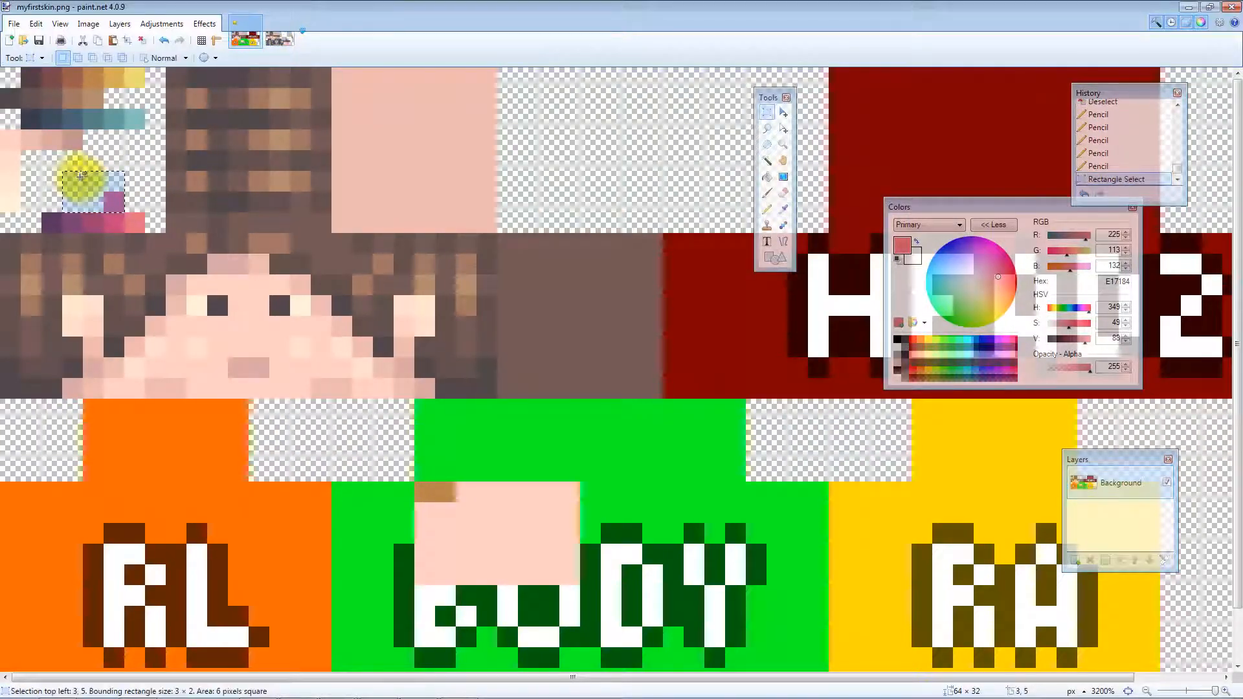
{"action": "key", "text": "Delete"}
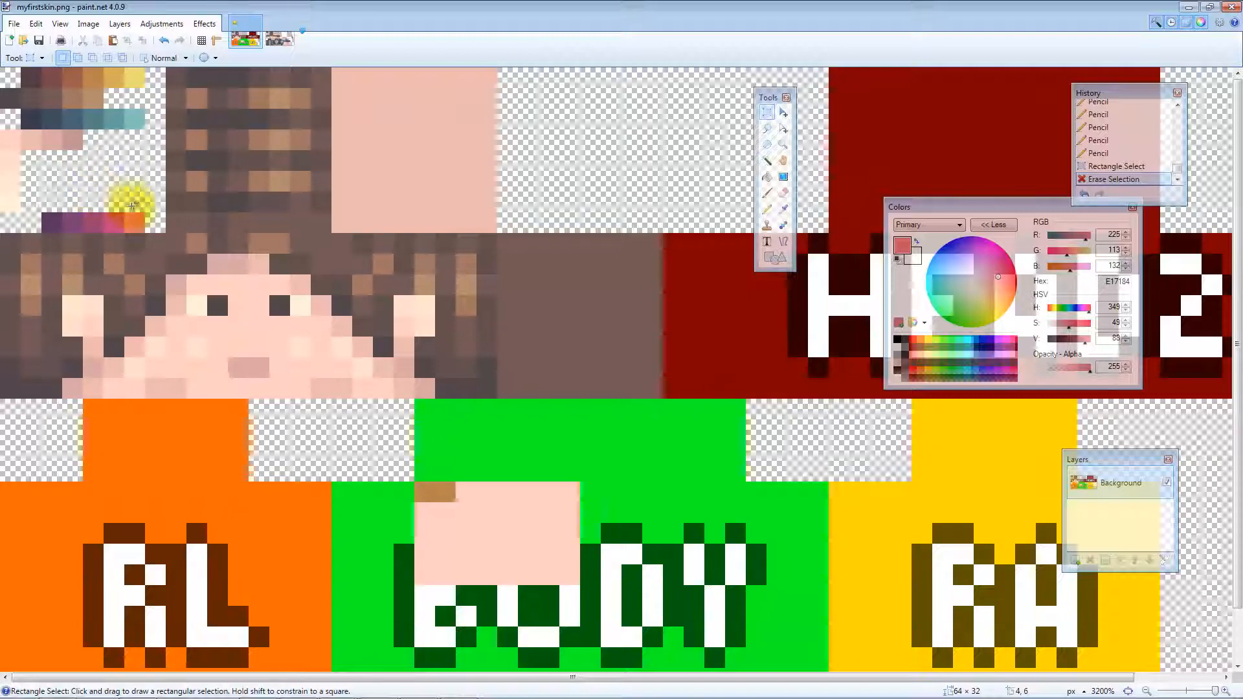
Select the body front again and paint it with shirt colour 9B4273, leaving a skin-coloured neckline
{"action": "scroll", "coordinate": [259, 388], "scroll_direction": "down", "scroll_amount": 1}
{"action": "left_click_drag", "start_coordinate": [430, 439], "coordinate": [571, 675]}
{"action": "key", "text": "k"}
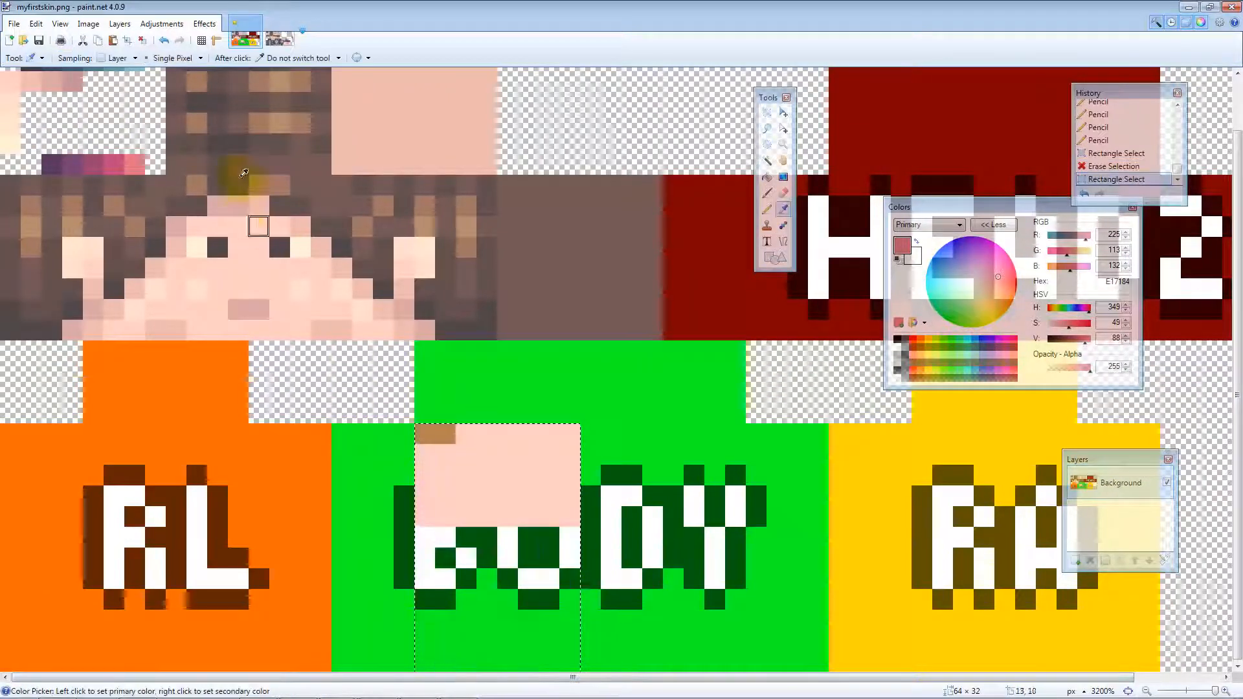
{"action": "left_click", "coordinate": [92, 158]}
{"action": "key", "text": "p"}
{"action": "left_click", "coordinate": [435, 435]}
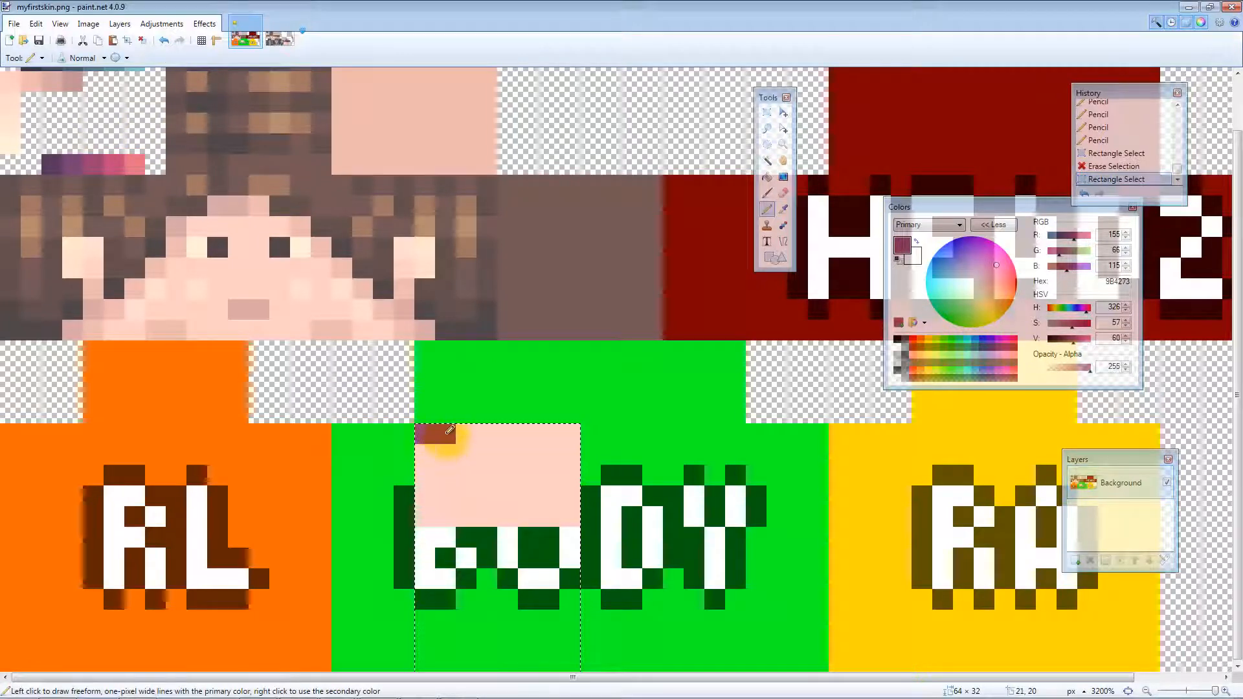
{"action": "left_click_drag", "start_coordinate": [424, 455], "coordinate": [598, 458]}
{"action": "mouse_move", "coordinate": [523, 470]}
{"action": "left_mouse_down"}
{"action": "mouse_move", "coordinate": [557, 493]}
{"action": "mouse_move", "coordinate": [417, 470]}
{"action": "mouse_move", "coordinate": [489, 470]}
{"action": "mouse_move", "coordinate": [624, 530]}
{"action": "mouse_move", "coordinate": [391, 511]}
{"action": "mouse_move", "coordinate": [417, 576]}
{"action": "mouse_move", "coordinate": [398, 555]}
{"action": "mouse_move", "coordinate": [583, 578]}
{"action": "mouse_move", "coordinate": [579, 630]}
{"action": "mouse_move", "coordinate": [456, 654]}
{"action": "left_mouse_up"}
Pick FFCFC3 from the neck and extend the neckline two pixels wide into the shirt's second row
{"action": "key", "text": "k"}
{"action": "left_click", "coordinate": [490, 438]}
{"action": "left_click_drag", "start_coordinate": [487, 450], "coordinate": [508, 454]}
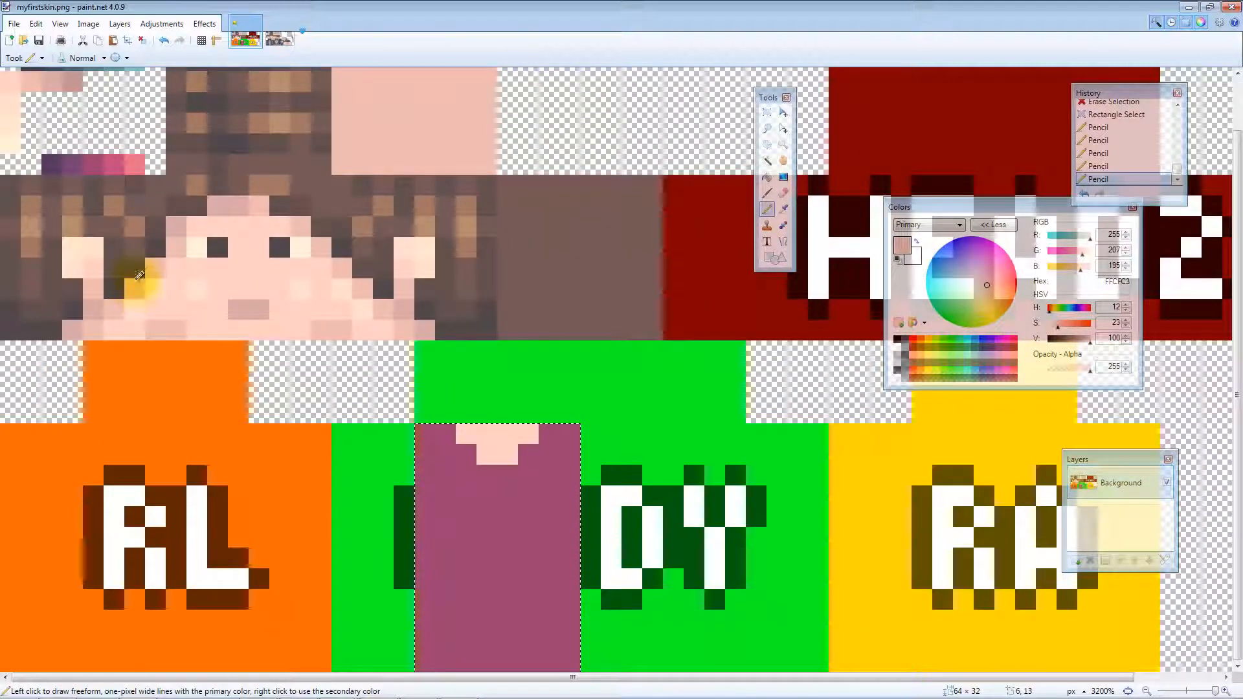
{"action": "key", "text": "k"}
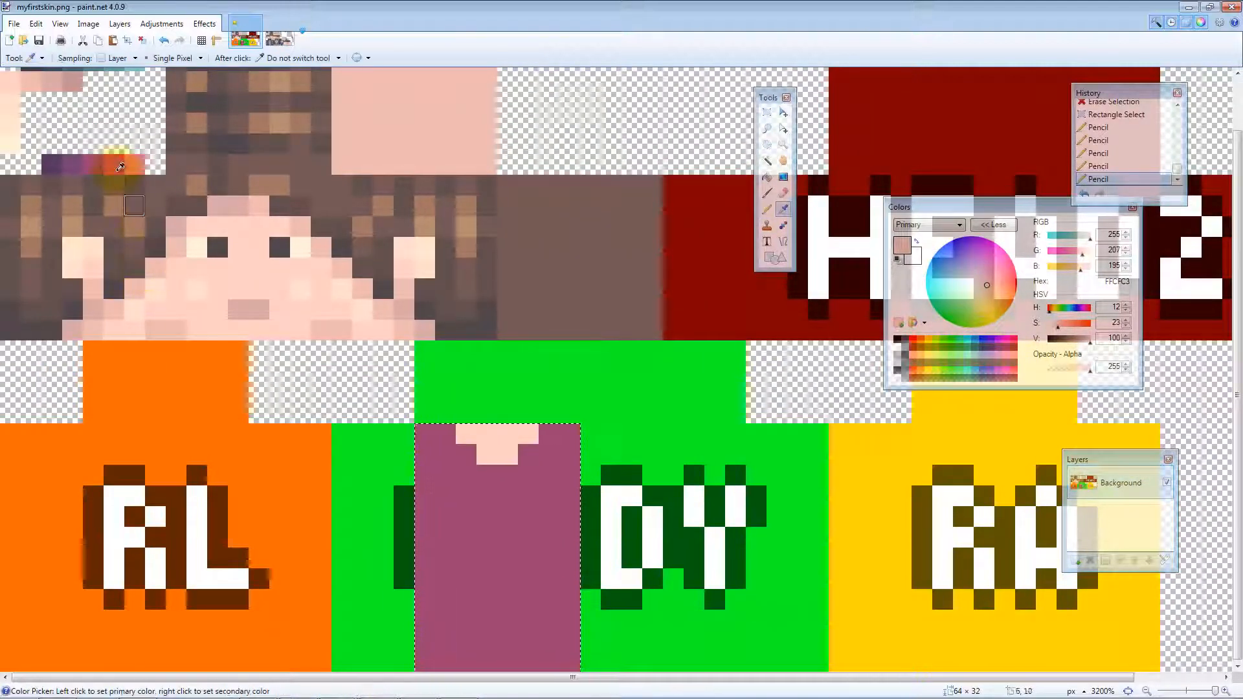
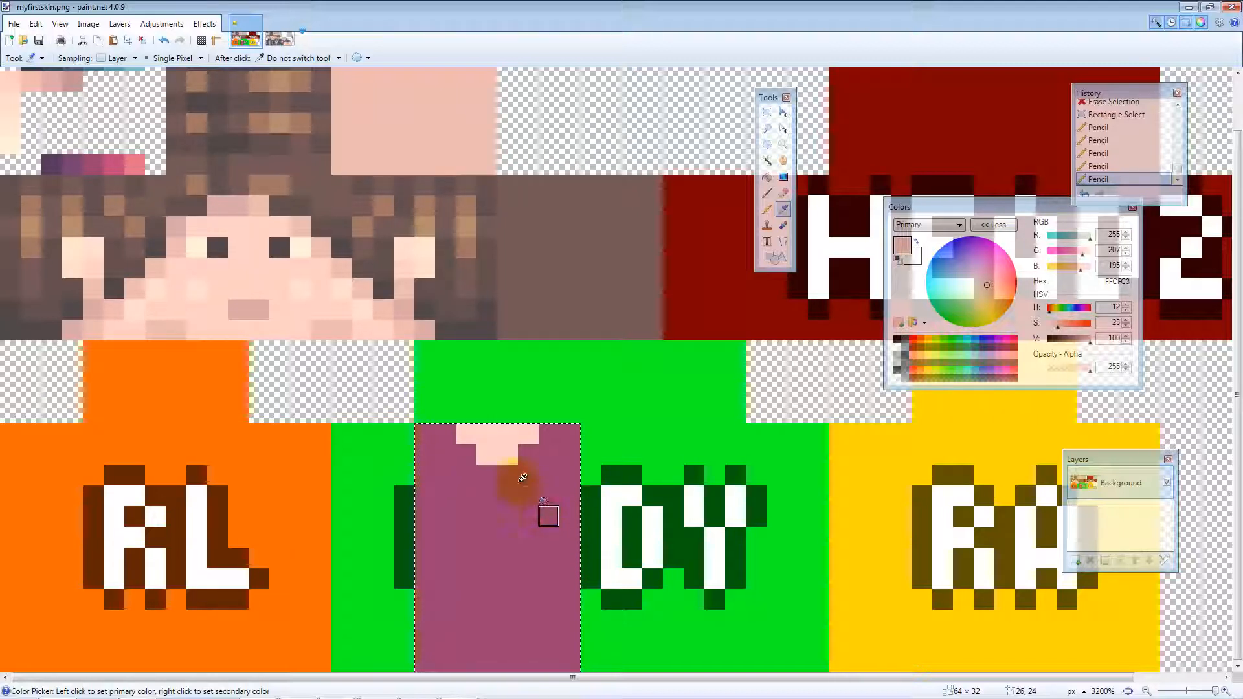
{"action": "left_click", "coordinate": [73, 165]}
{"action": "key", "text": "p"}
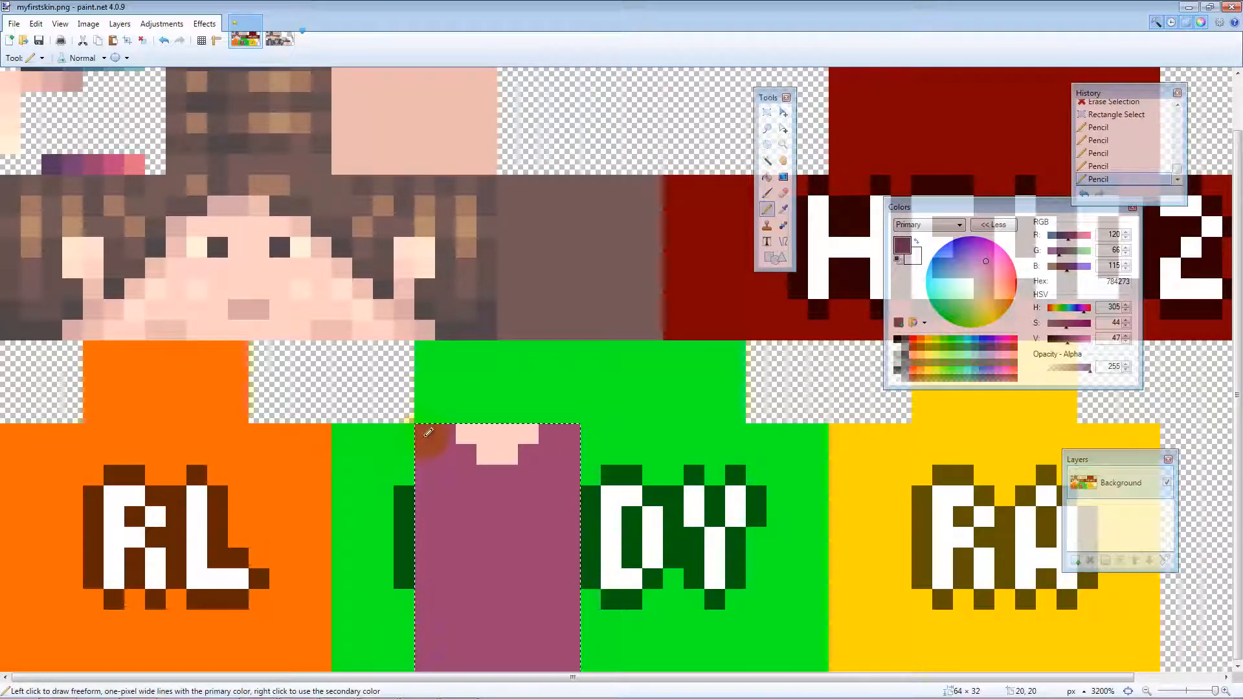
Pick C1477C from the palette and paint a lighter patch in the middle of the shirt front
{"action": "key", "text": "k"}
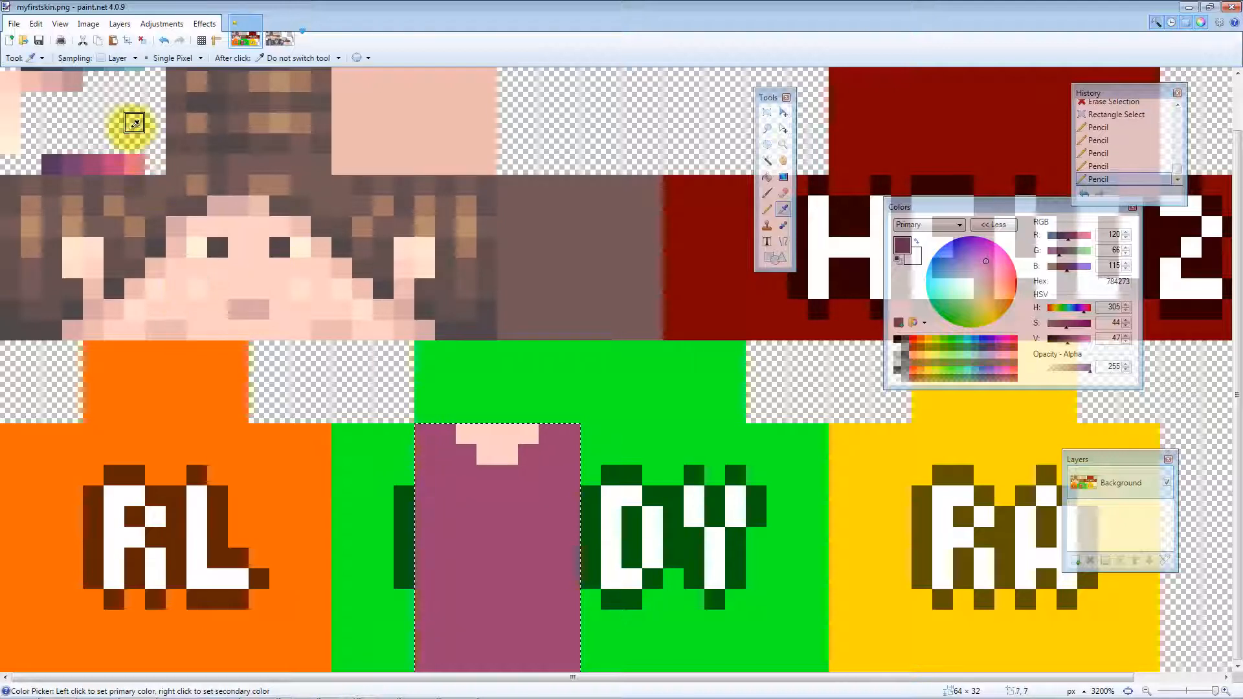
{"action": "left_click", "coordinate": [114, 165]}
{"action": "key", "text": "p"}
{"action": "mouse_move", "coordinate": [491, 531]}
{"action": "left_mouse_down"}
{"action": "mouse_move", "coordinate": [527, 541]}
{"action": "mouse_move", "coordinate": [546, 527]}
{"action": "mouse_move", "coordinate": [511, 550]}
{"action": "left_mouse_up"}
{"action": "key", "text": "k"}
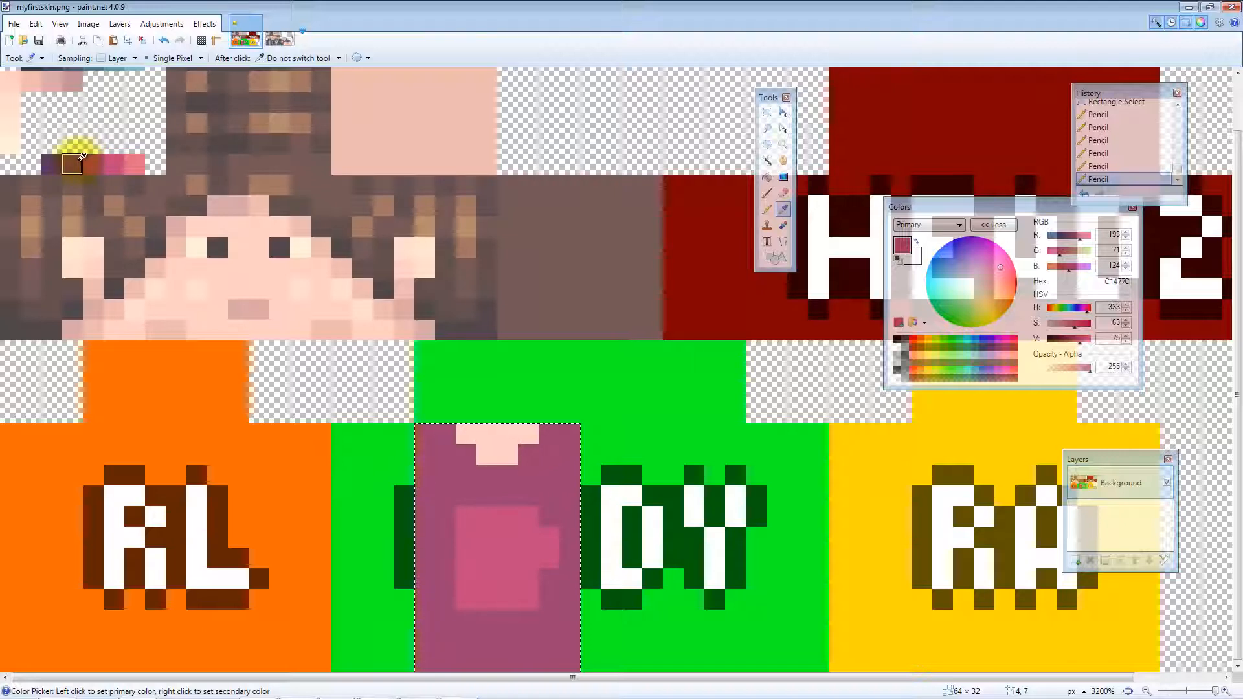
Pick 784273 from the palette row and paint the outermost pixel column on both sides of the shirt front
{"action": "left_click", "coordinate": [70, 167]}
{"action": "key", "text": "p"}
{"action": "left_click_drag", "start_coordinate": [425, 429], "coordinate": [426, 667]}
{"action": "left_click_drag", "start_coordinate": [570, 665], "coordinate": [570, 428]}
Pick 9B4273 from the shirt and paint over the lighter patch in the middle of the front
{"action": "key", "text": "k"}
{"action": "left_click", "coordinate": [547, 597]}
{"action": "key", "text": "p"}
{"action": "left_click_drag", "start_coordinate": [549, 577], "coordinate": [549, 522]}
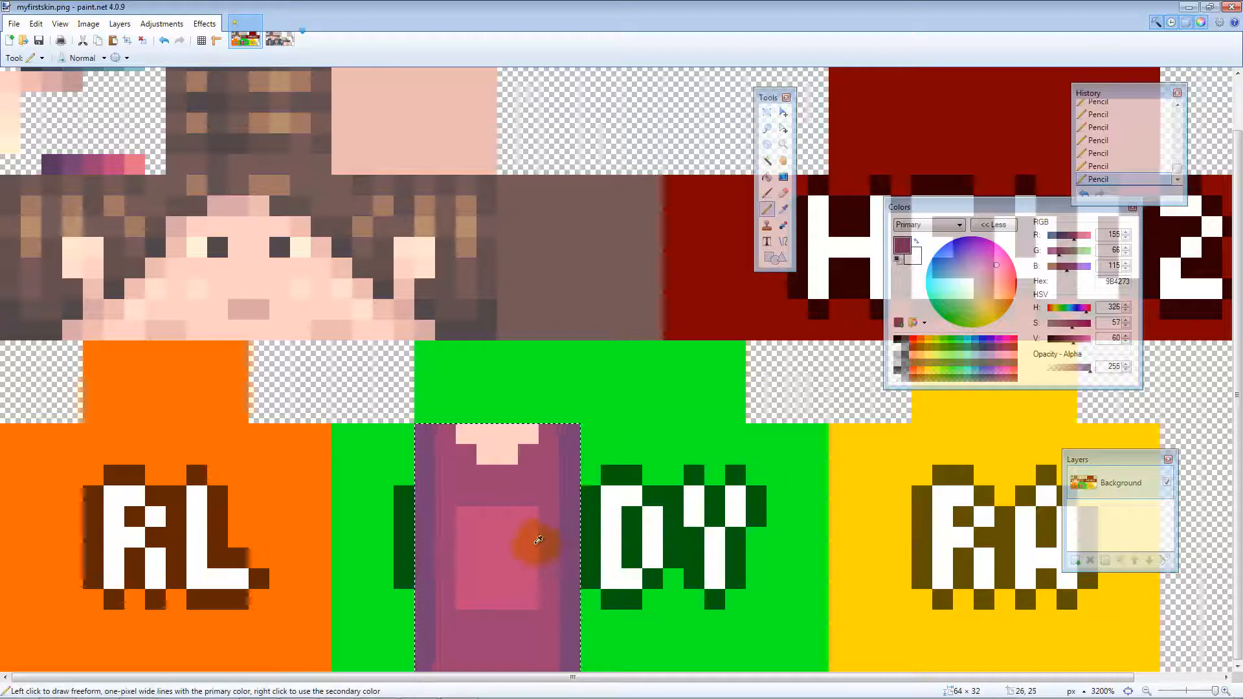
{"action": "key", "text": "k"}
{"action": "left_click", "coordinate": [503, 626]}
{"action": "key", "text": "p"}
{"action": "mouse_move", "coordinate": [486, 600]}
{"action": "left_mouse_down"}
{"action": "mouse_move", "coordinate": [483, 554]}
{"action": "mouse_move", "coordinate": [524, 535]}
{"action": "mouse_move", "coordinate": [488, 585]}
{"action": "mouse_move", "coordinate": [516, 507]}
{"action": "mouse_move", "coordinate": [518, 600]}
{"action": "left_mouse_up"}
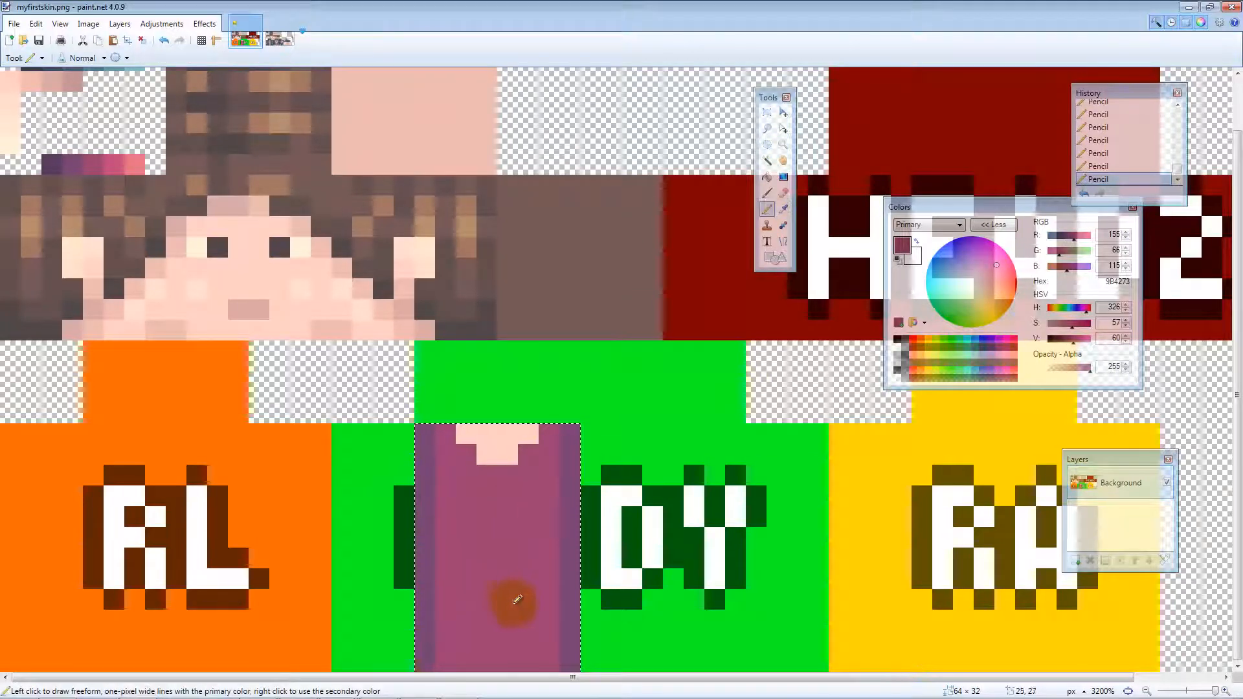
Pick 784273 from the shirt's side edge and paint the bottom row of the shirt front
{"action": "key", "text": "k"}
{"action": "left_click", "coordinate": [424, 534]}
{"action": "key", "text": "p"}
{"action": "left_click_drag", "start_coordinate": [444, 659], "coordinate": [561, 660]}
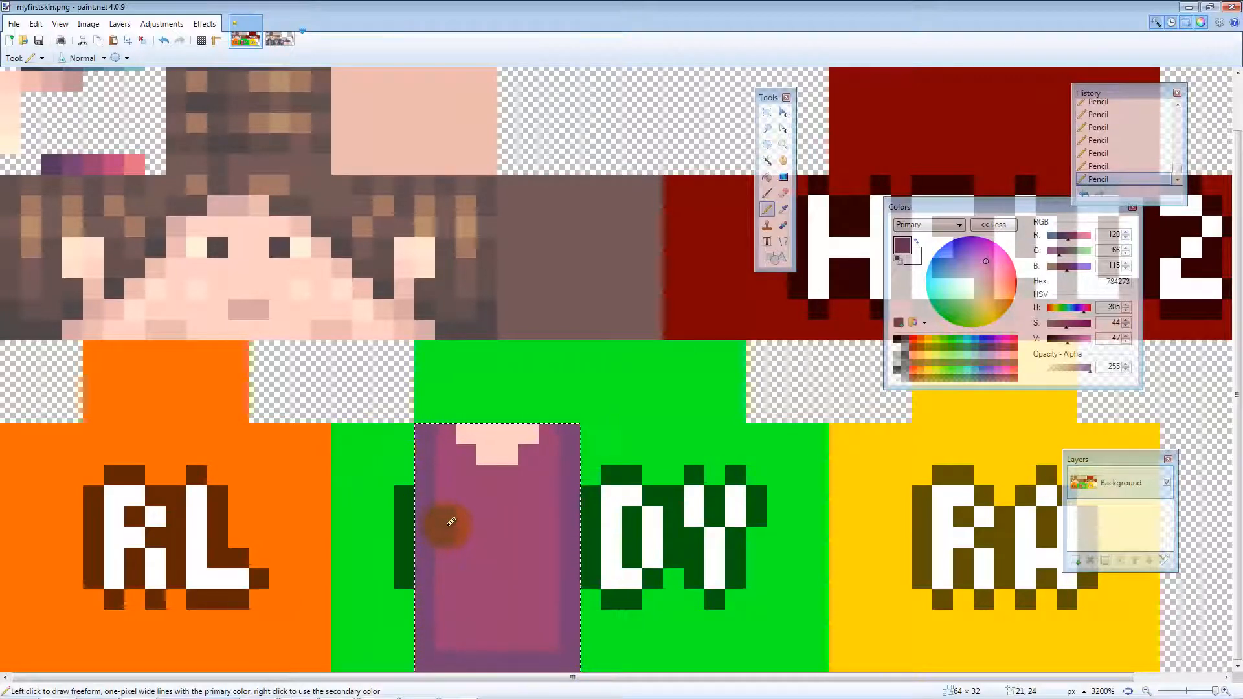
Add two short 784273 shadow bars under the chest and shade the neckline's corners, keeping 9B4273 directly below the neck
{"action": "left_click_drag", "start_coordinate": [454, 522], "coordinate": [467, 518]}
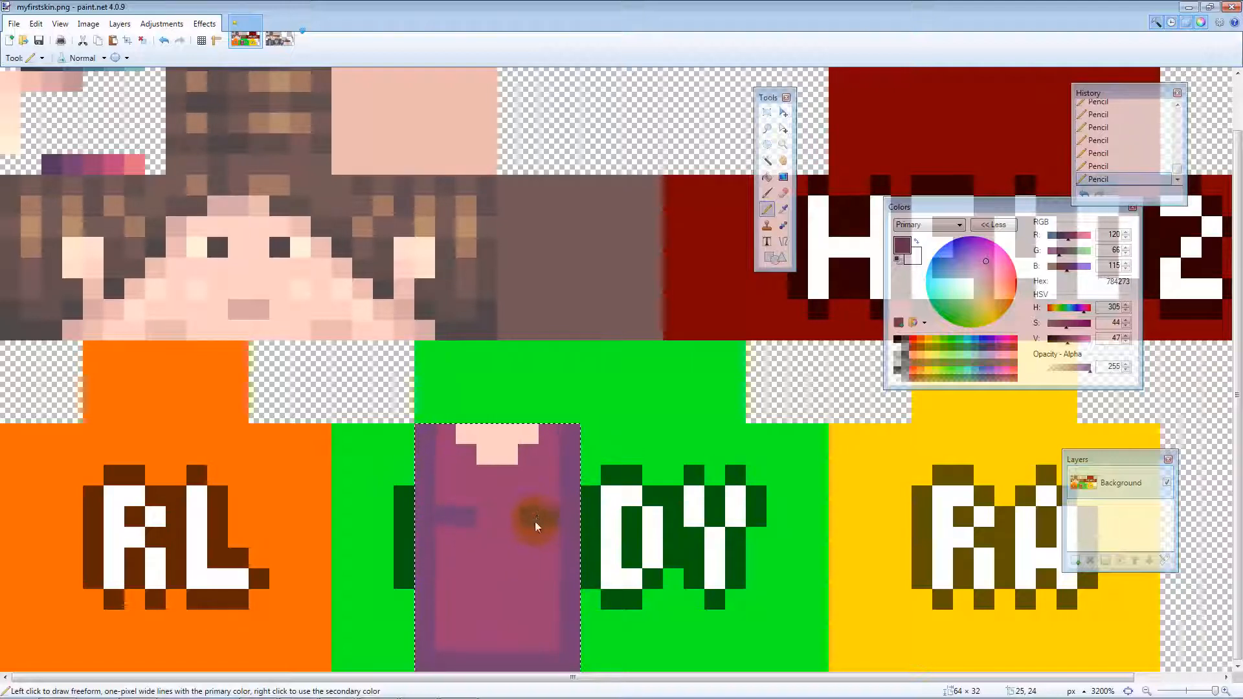
{"action": "key", "text": "l"}
{"action": "key", "text": "p"}
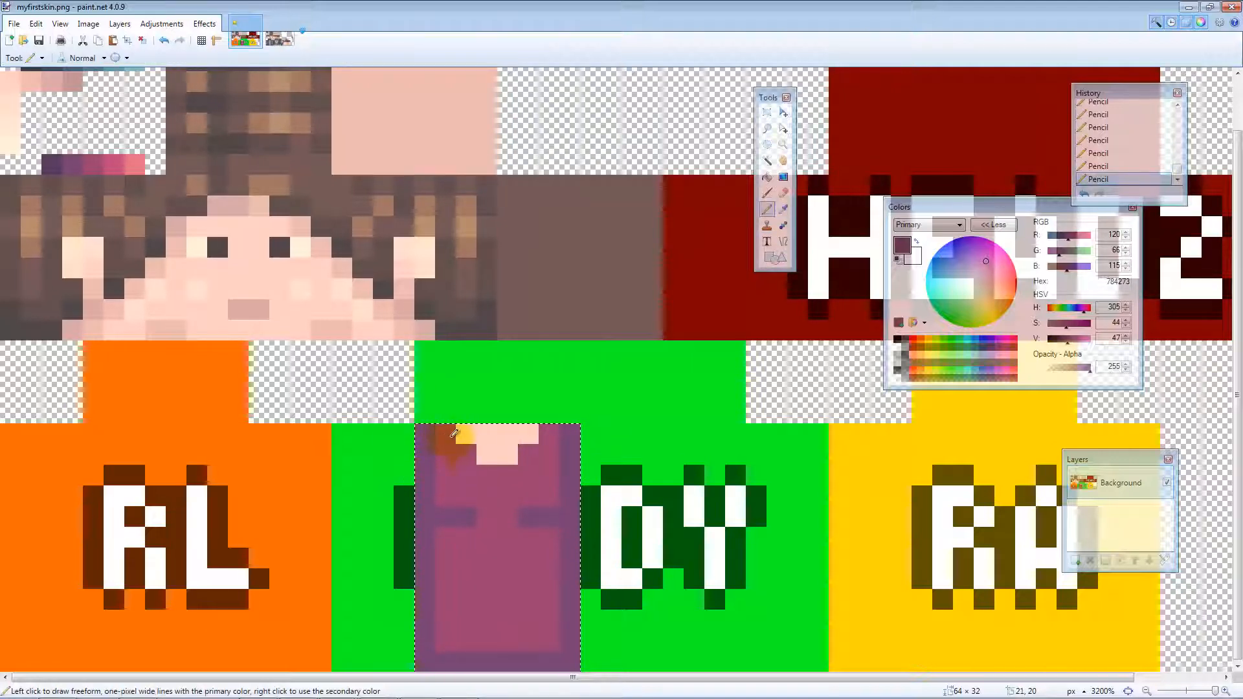
{"action": "left_click_drag", "start_coordinate": [488, 474], "coordinate": [500, 473]}
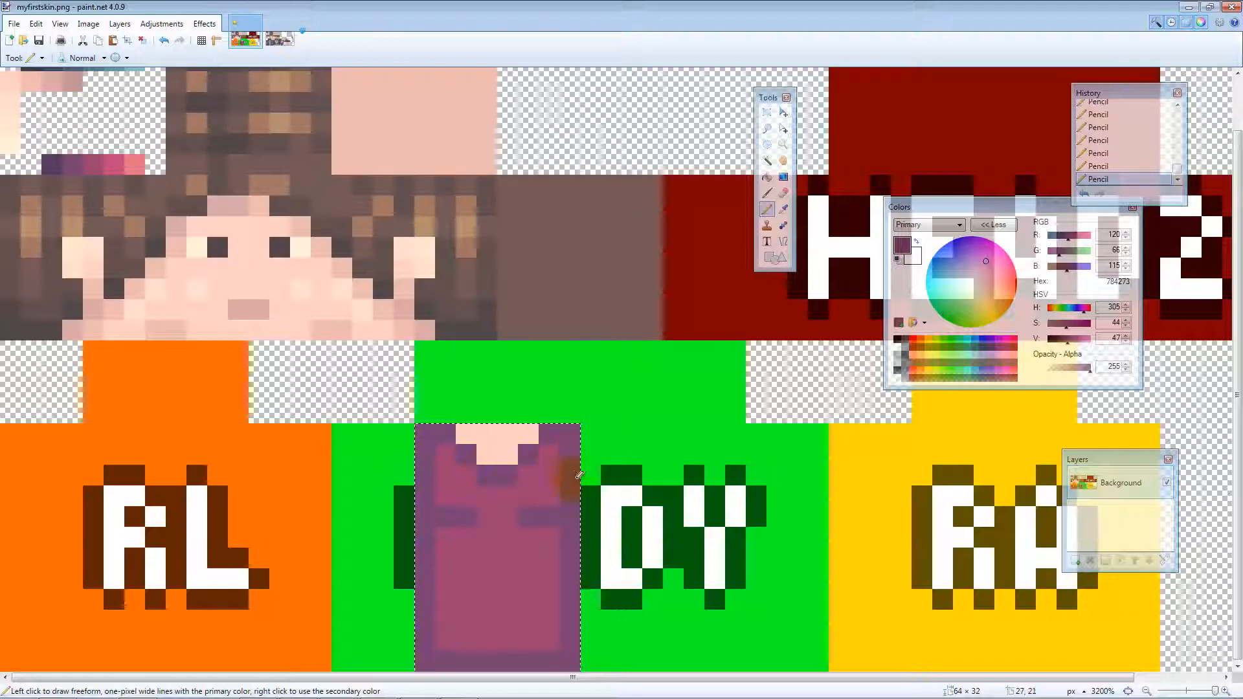
{"action": "left_click", "coordinate": [521, 485]}
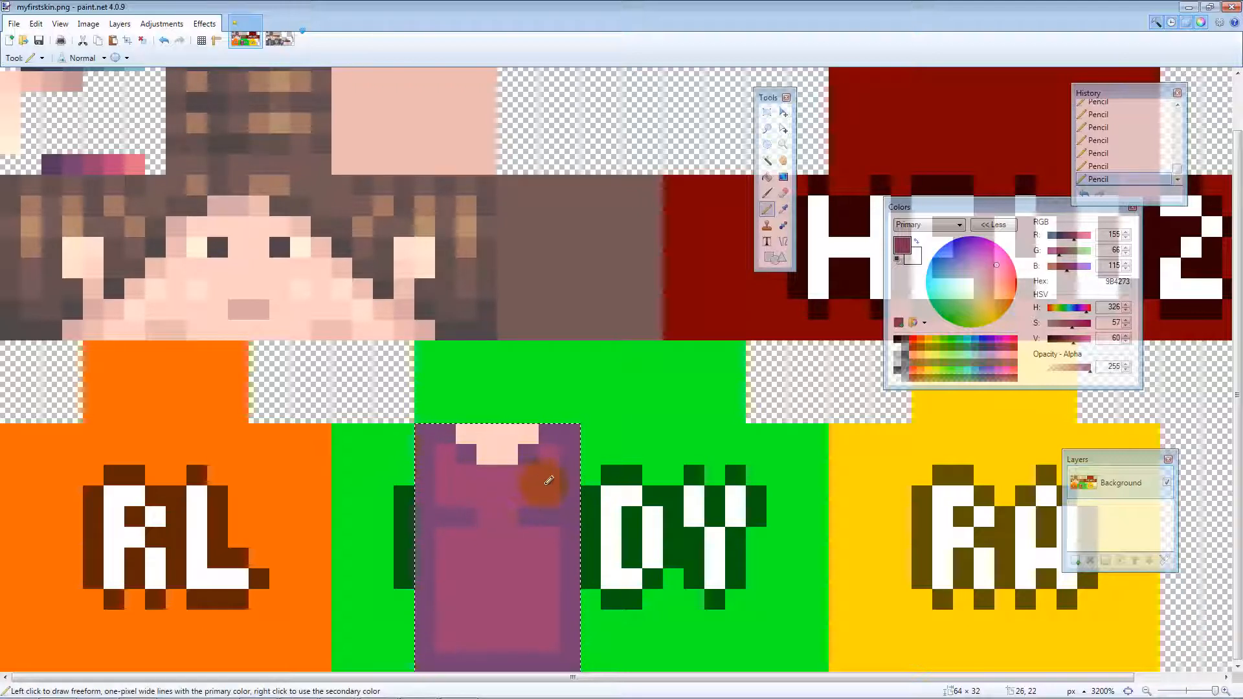
Pick 59375F from the palette and darken the shirt front's corners and the outer ends of the chest bars
{"action": "key", "text": "k"}
{"action": "left_click", "coordinate": [53, 163]}
{"action": "key", "text": "p"}
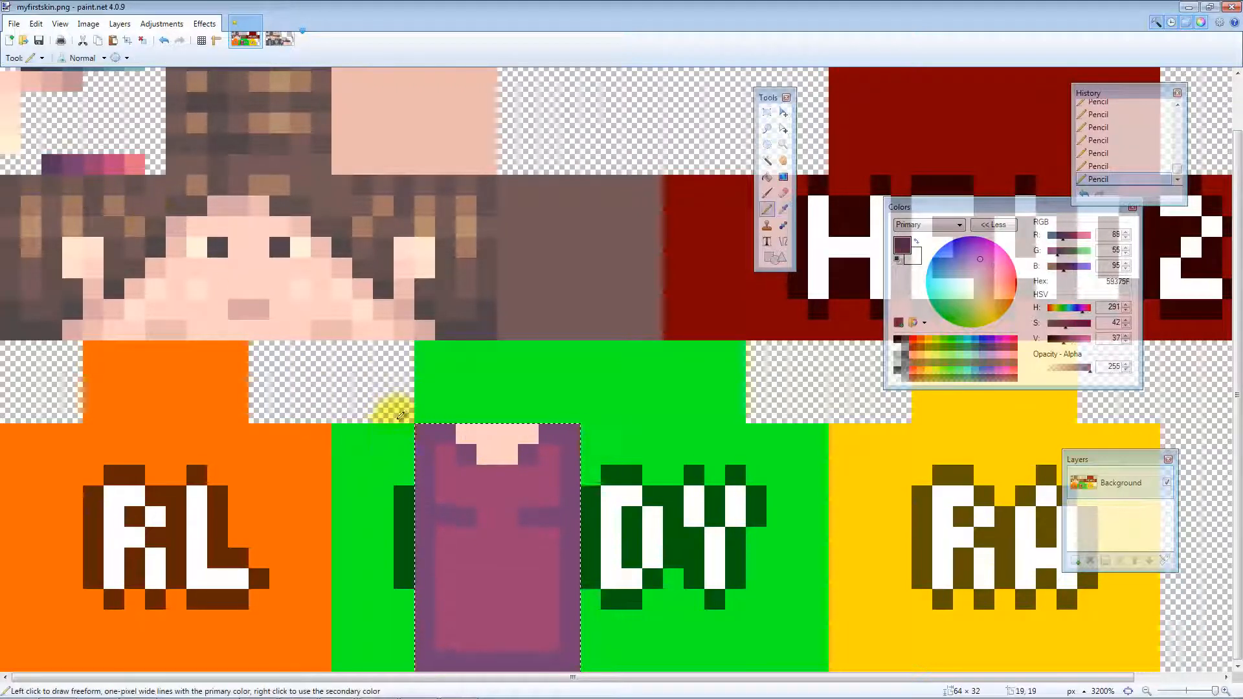
{"action": "left_click", "coordinate": [428, 510]}
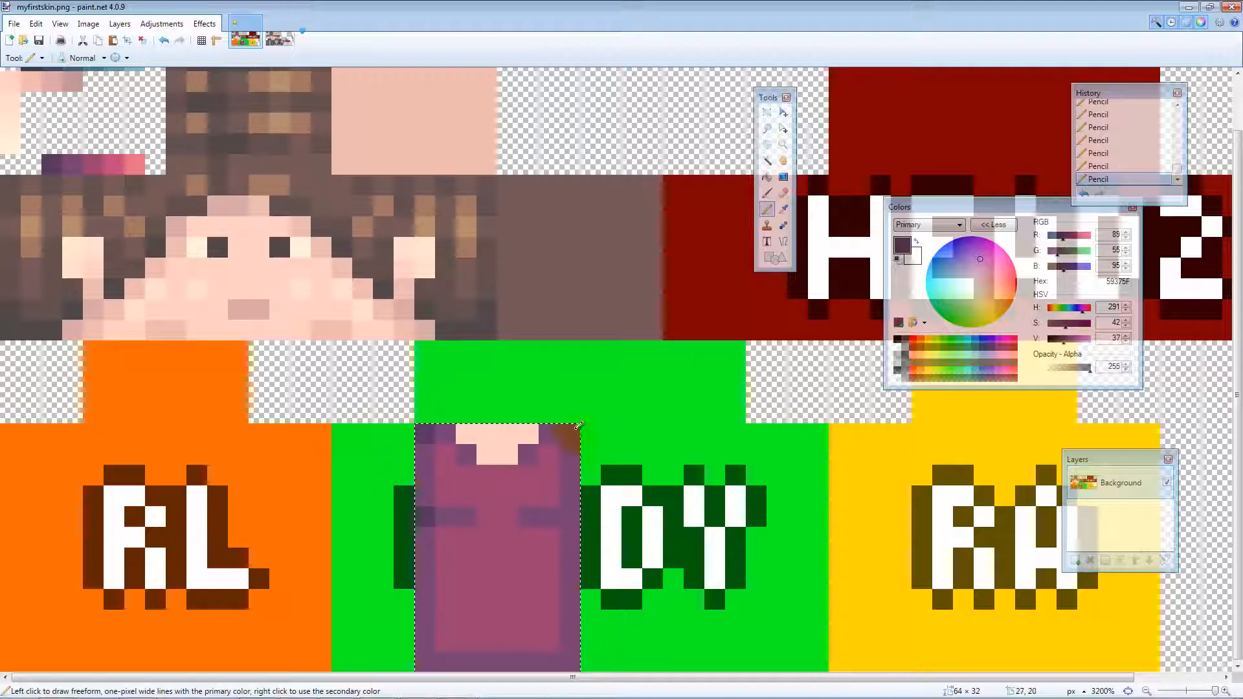
{"action": "left_click_drag", "start_coordinate": [565, 663], "coordinate": [444, 658]}
Pick 784273 again and paint a shading pixel inside each lower corner of the shirt front
{"action": "key", "text": "k"}
{"action": "left_click", "coordinate": [508, 637]}
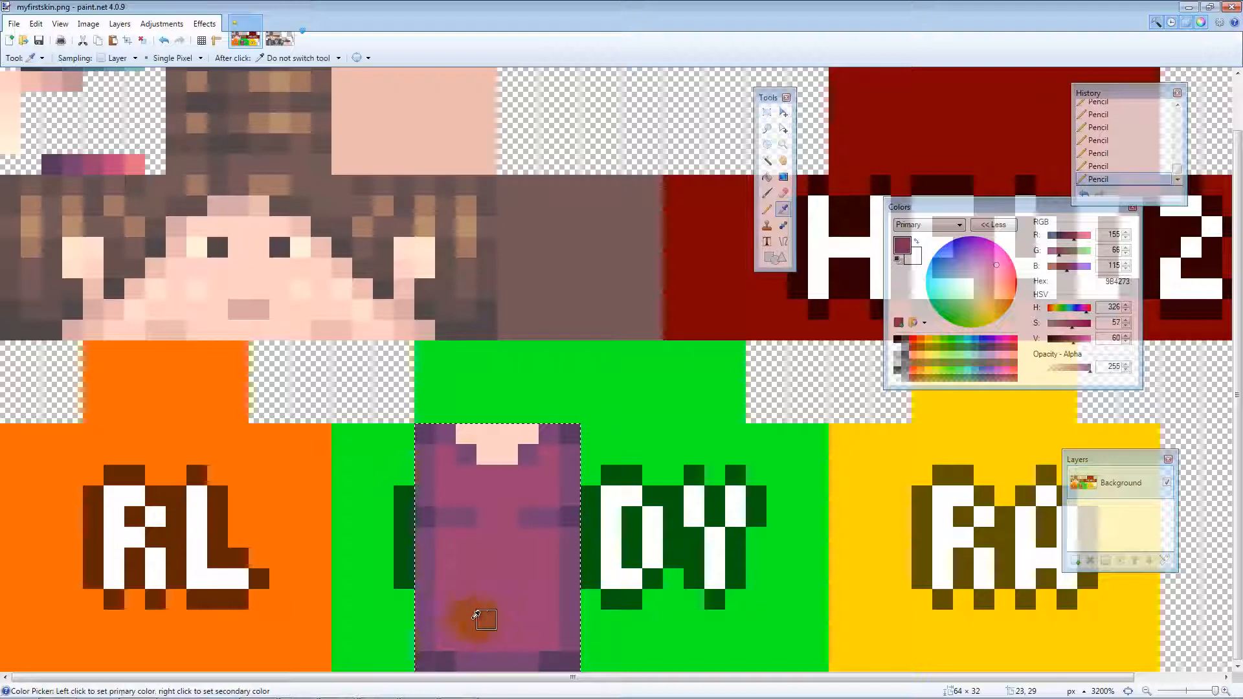
{"action": "key", "text": "p"}
{"action": "key", "text": "k"}
{"action": "left_click", "coordinate": [444, 644]}
{"action": "key", "text": "p"}
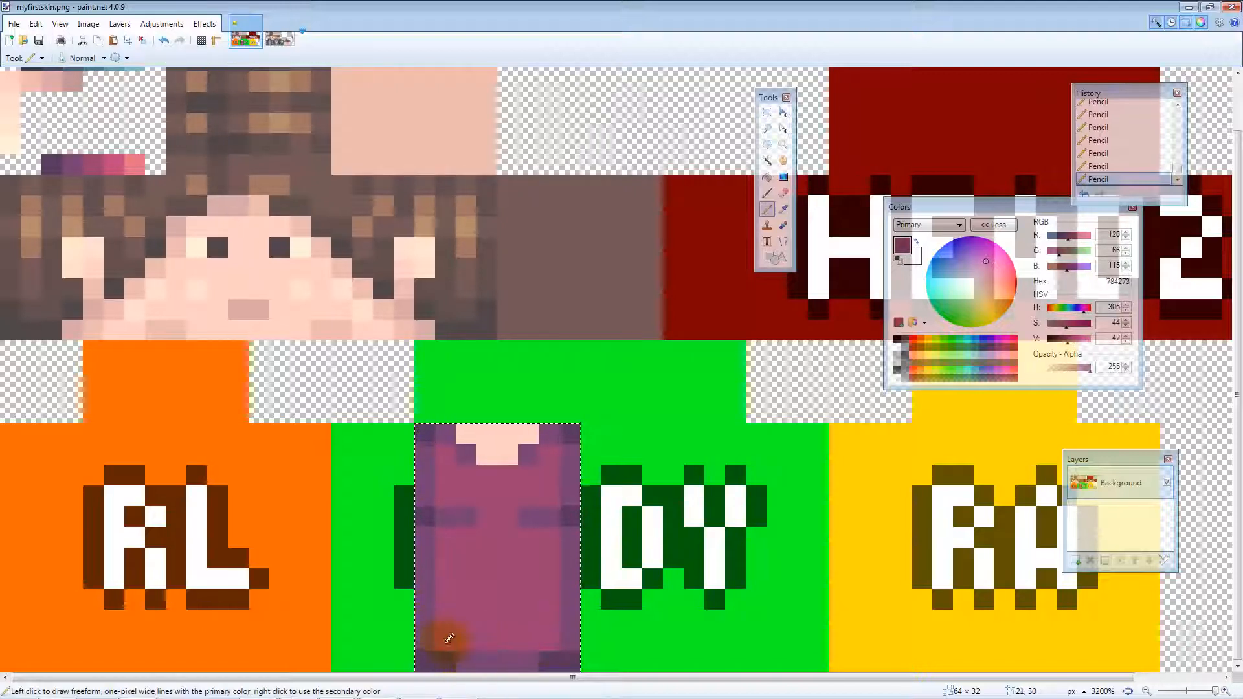
{"action": "left_click", "coordinate": [565, 634]}
{"action": "left_click", "coordinate": [457, 532]}
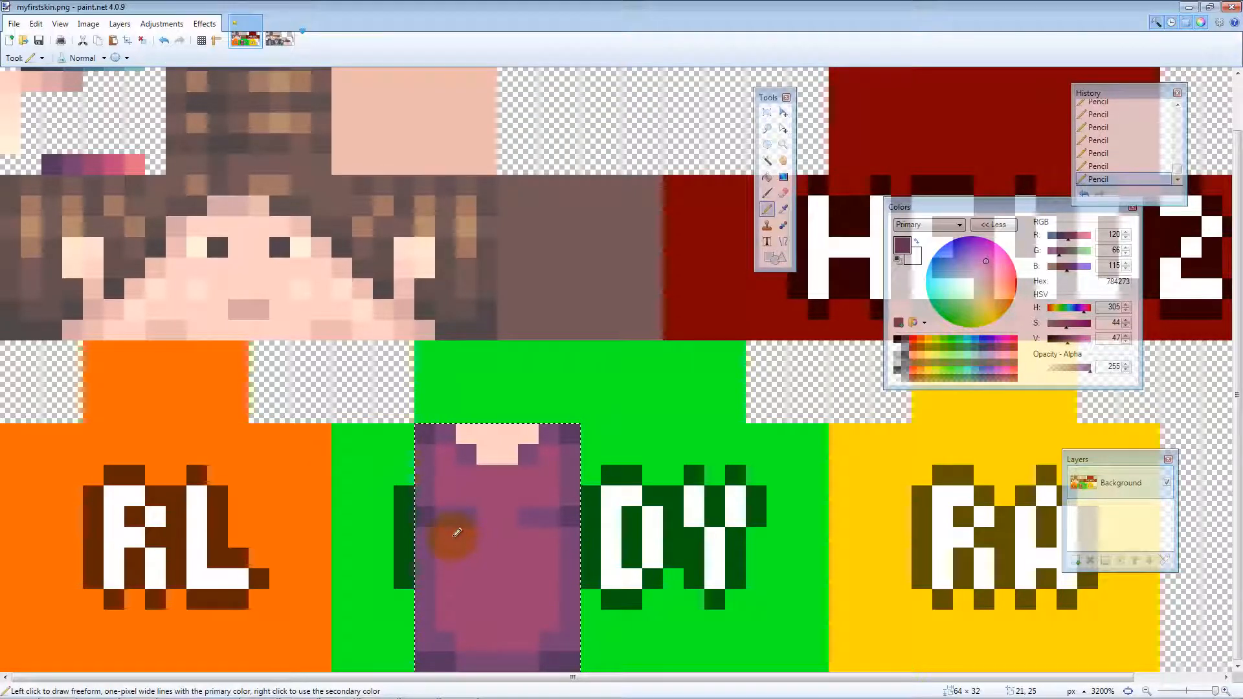
{"action": "left_click", "coordinate": [483, 546]}
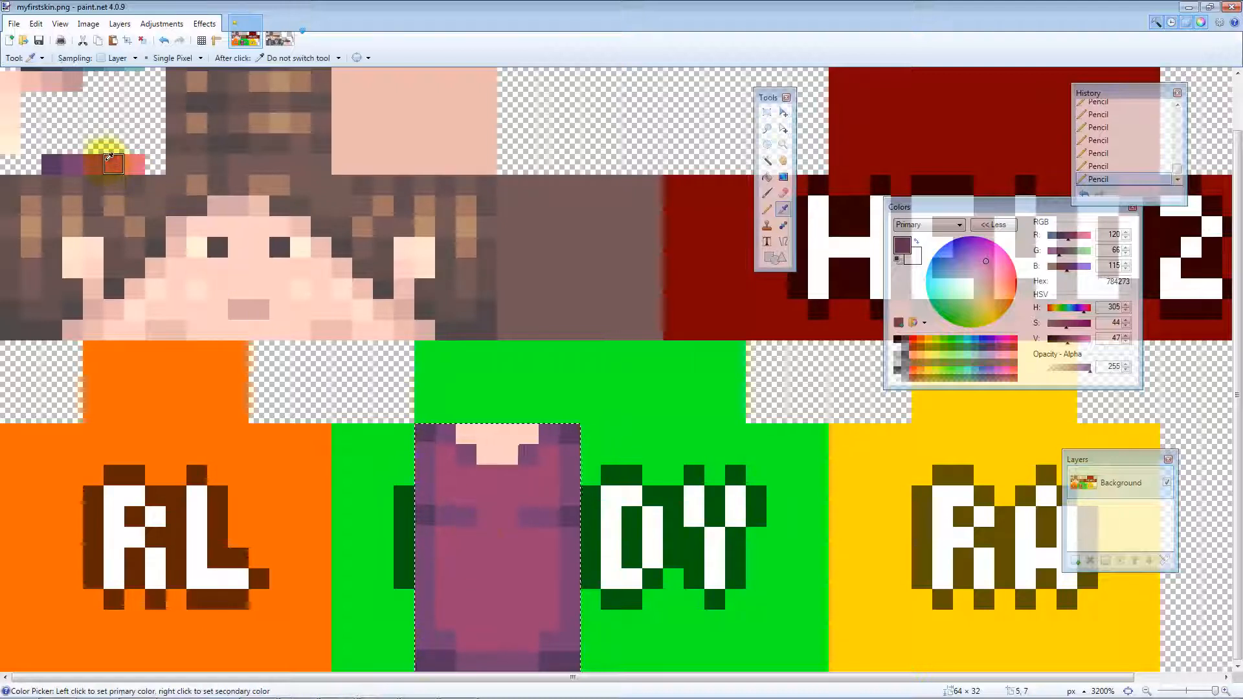
Pick C1477C and paint a lighter two-pixel-wide patch on each side of the chest above the shadow bars
{"action": "key", "text": "k"}
{"action": "left_click", "coordinate": [496, 506]}
{"action": "key", "text": "p"}
{"action": "left_click", "coordinate": [462, 490]}
{"action": "left_click", "coordinate": [549, 496]}
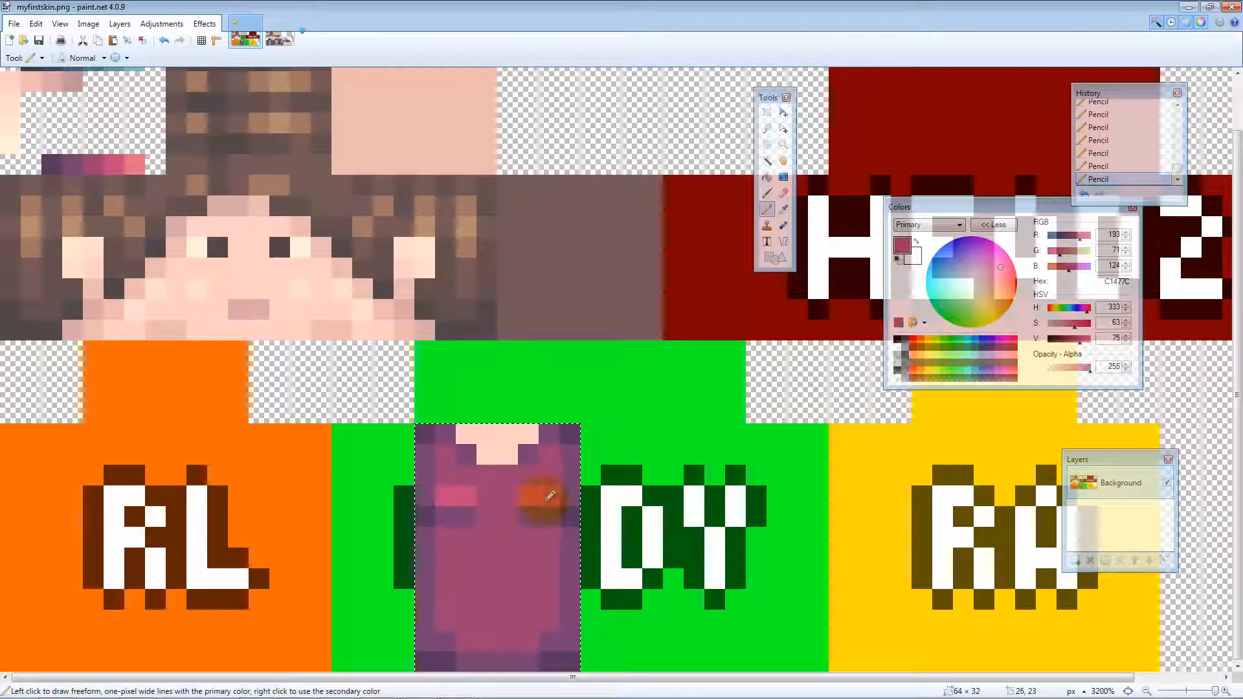
{"action": "left_click", "coordinate": [467, 474]}
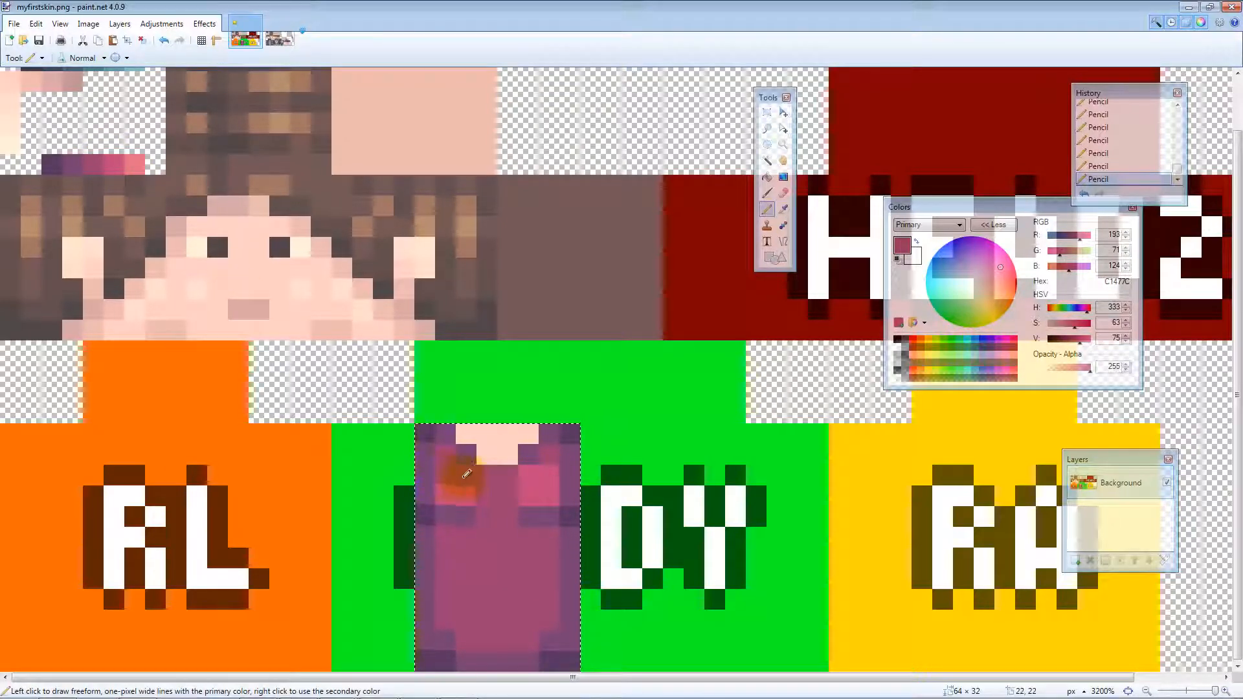
Paint a rounded C1477C patch about four pixels wide on the belly of the shirt front
{"action": "left_click", "coordinate": [509, 577]}
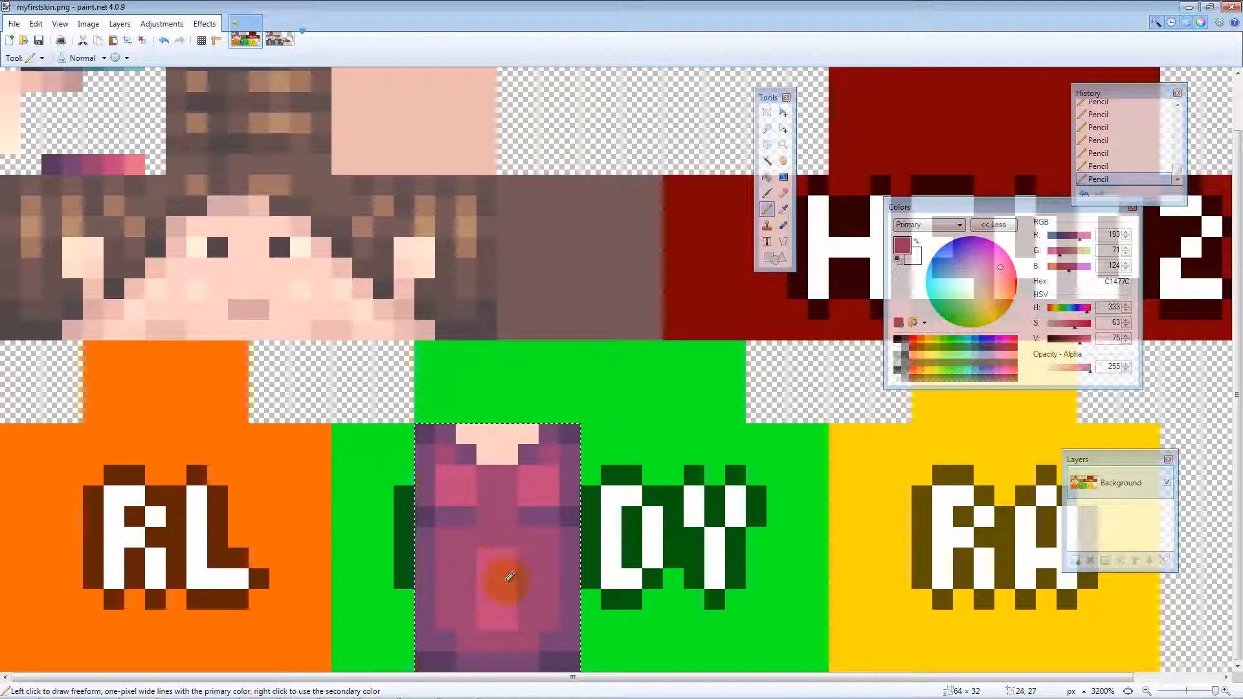
{"action": "left_click", "coordinate": [477, 552]}
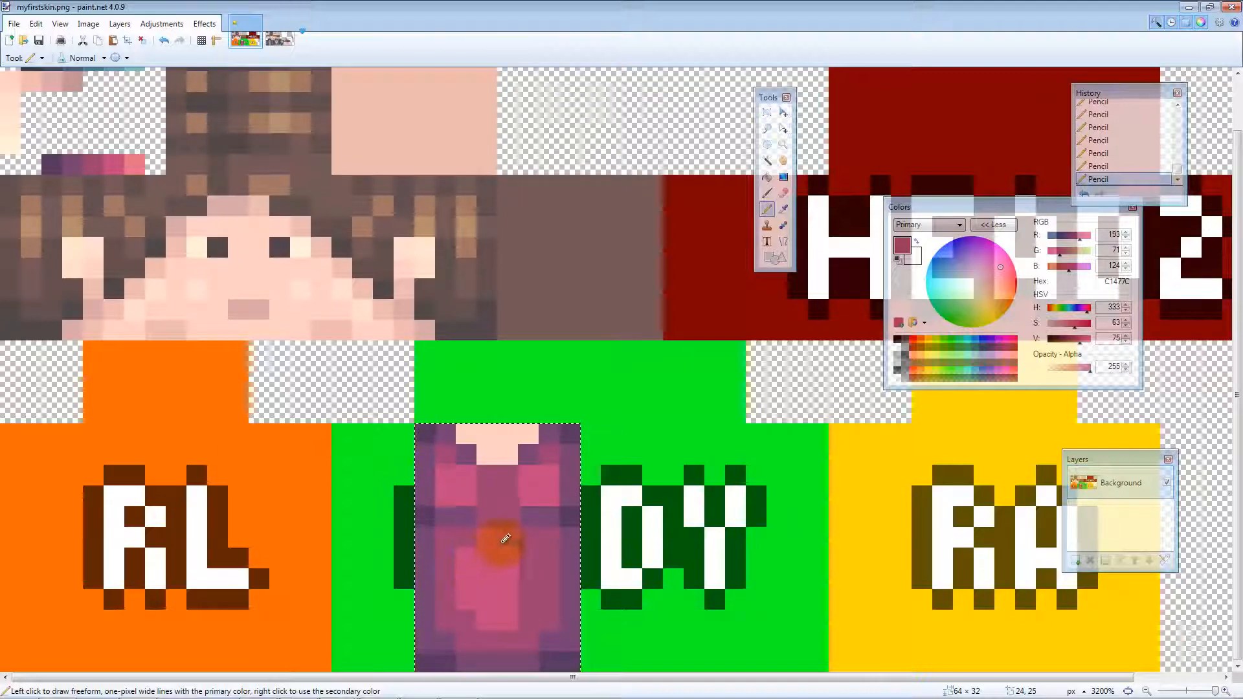
{"action": "left_click", "coordinate": [529, 555]}
Pick E17184 from the palette and paint two diagonal highlight pixels on the belly patch
{"action": "key", "text": "k"}
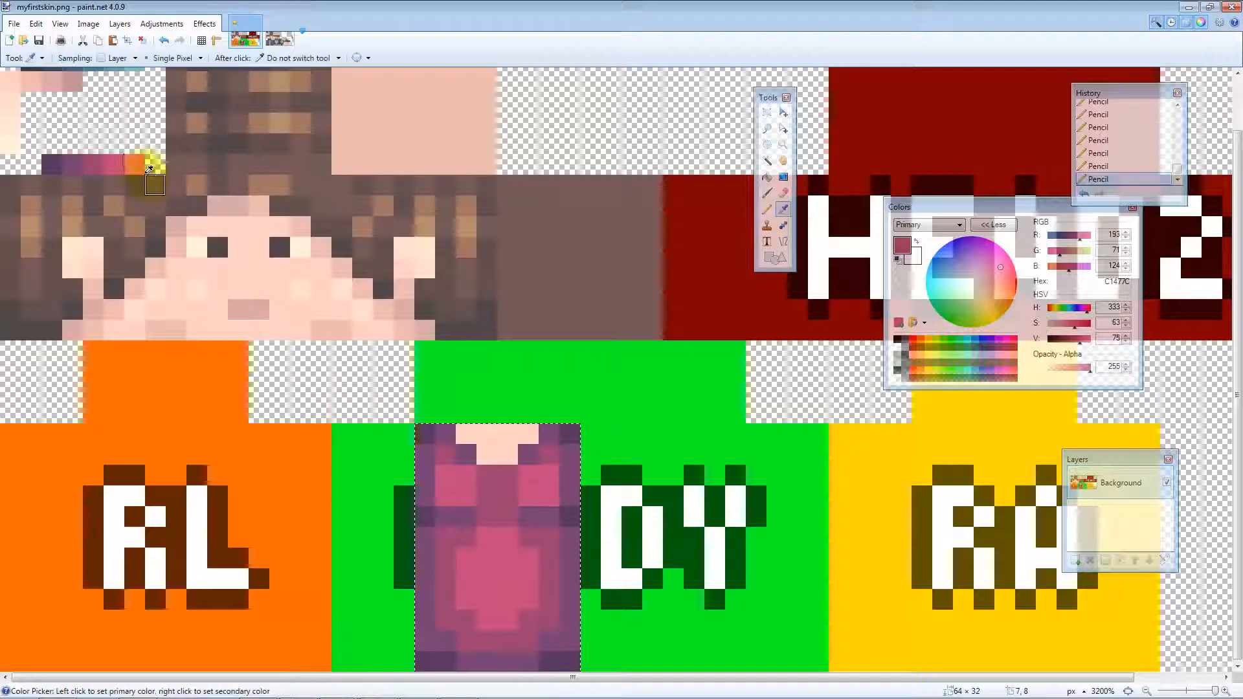
{"action": "left_click", "coordinate": [137, 165]}
{"action": "left_click", "coordinate": [505, 555]}
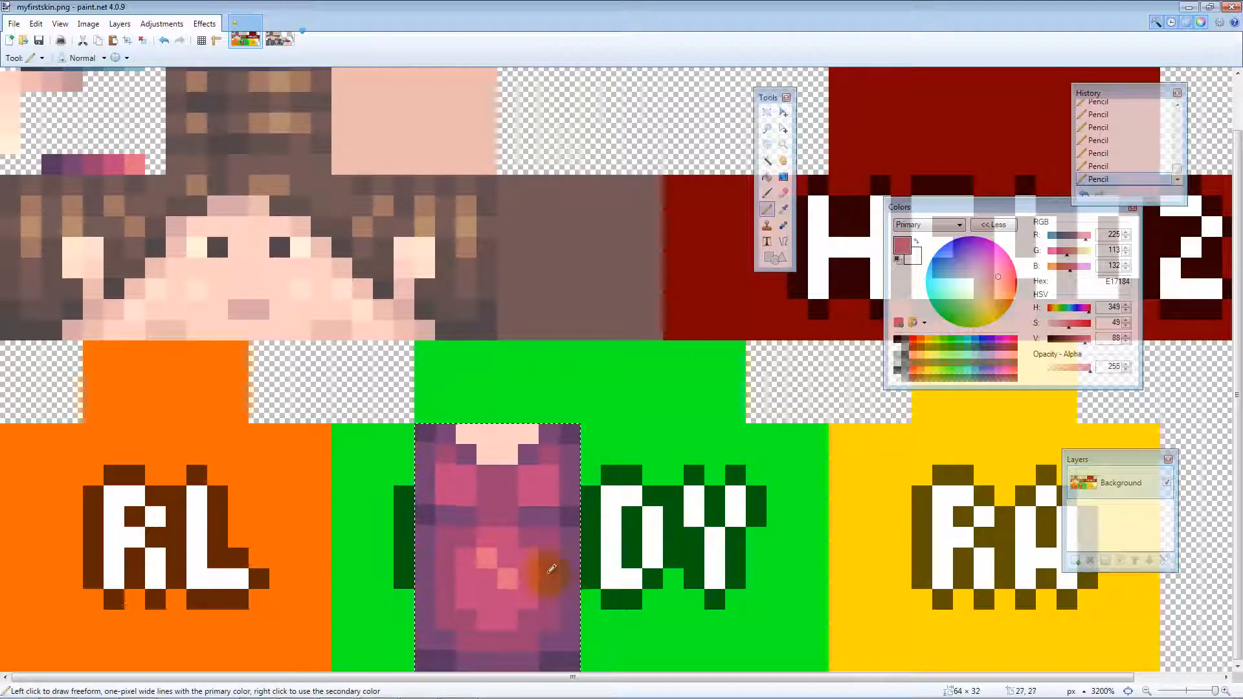
{"action": "left_click", "coordinate": [465, 500]}
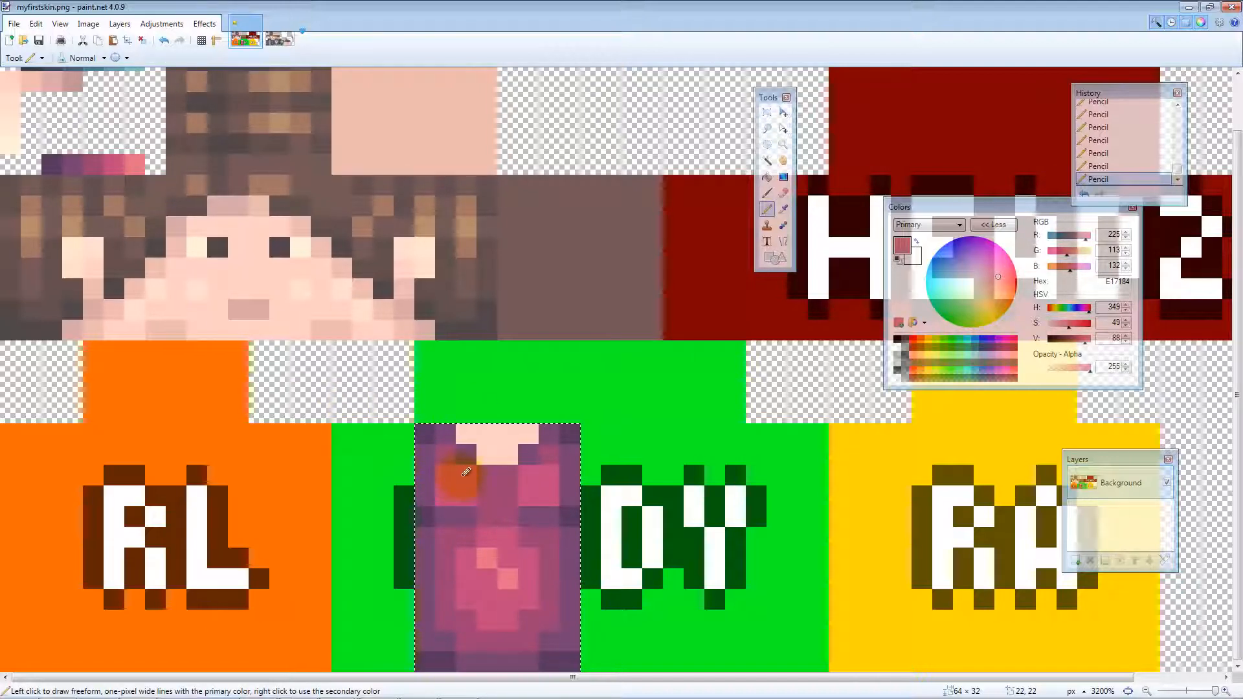
{"action": "left_click", "coordinate": [522, 479]}
{"action": "key", "text": "ctrl+z"}
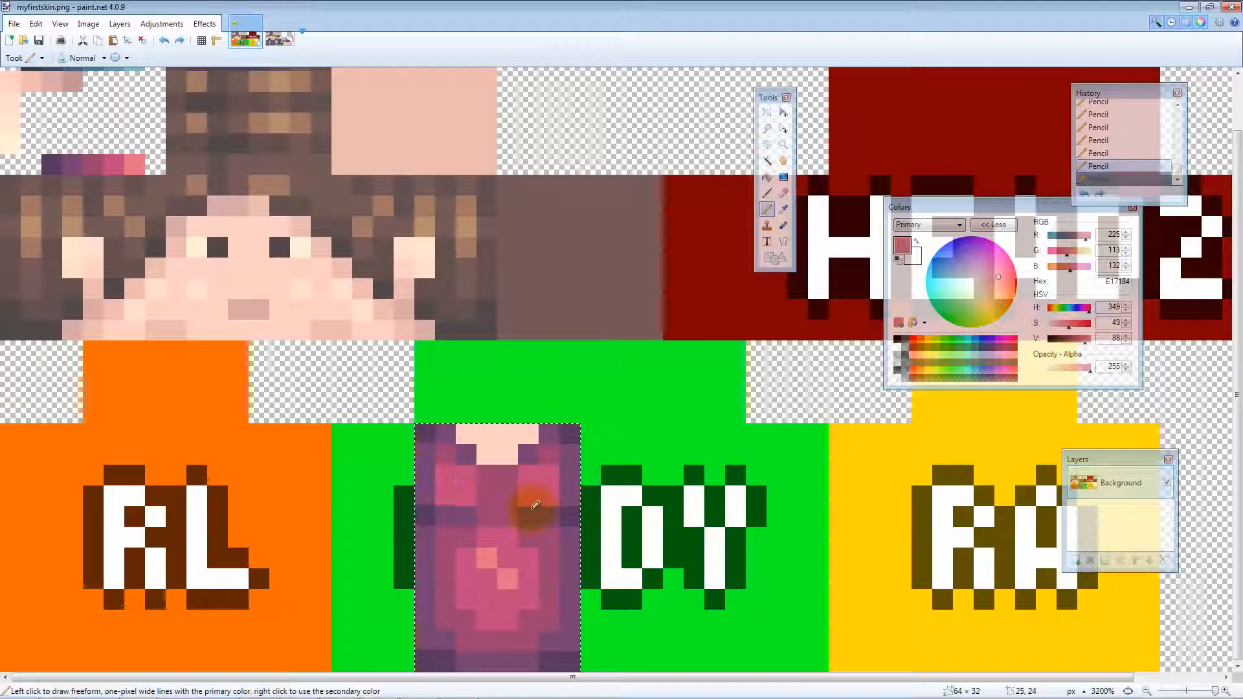
{"action": "key", "text": "s"}
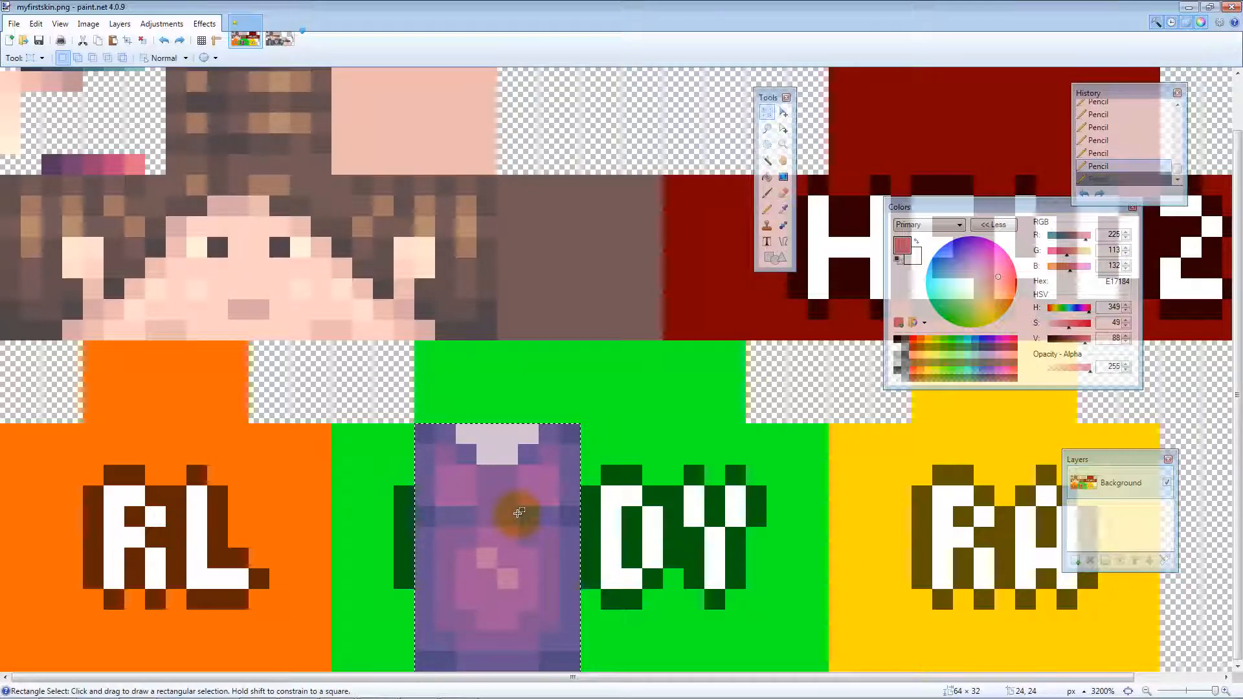
Darken the shirt front's lower corners with 59375F and shade the neckline's lower row with skin tone EDBAB1
{"action": "key", "text": "k"}
{"action": "left_click", "coordinate": [428, 638]}
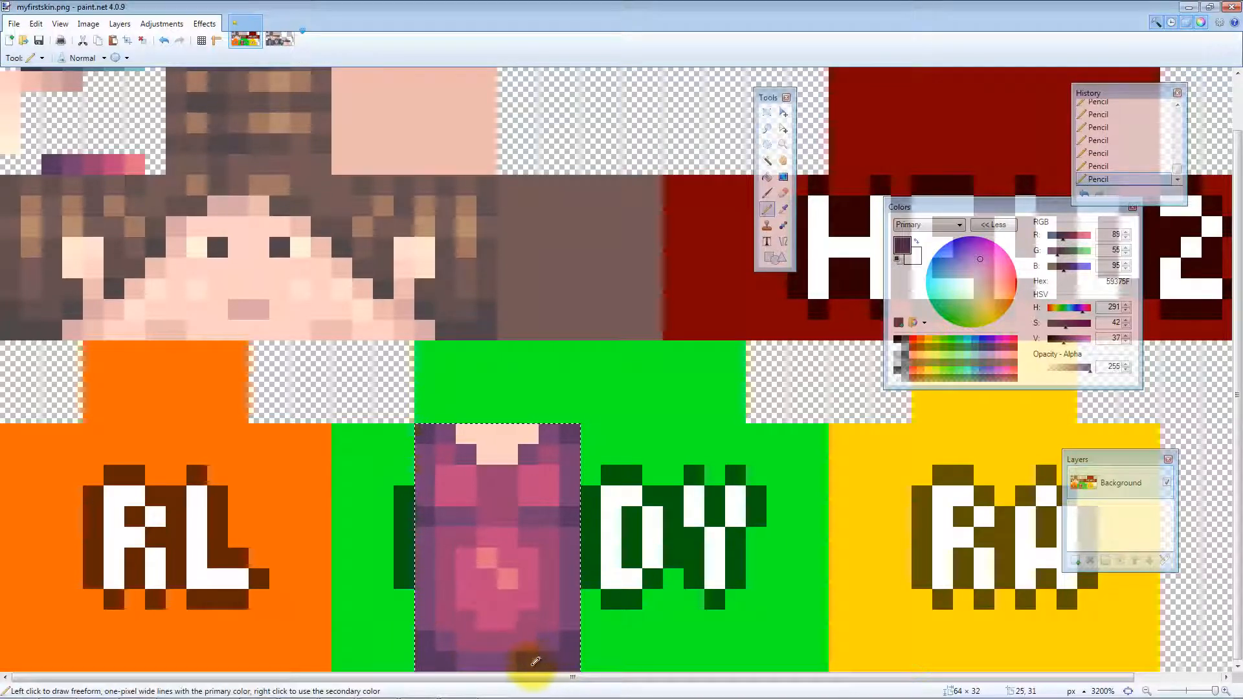
{"action": "key", "text": "k"}
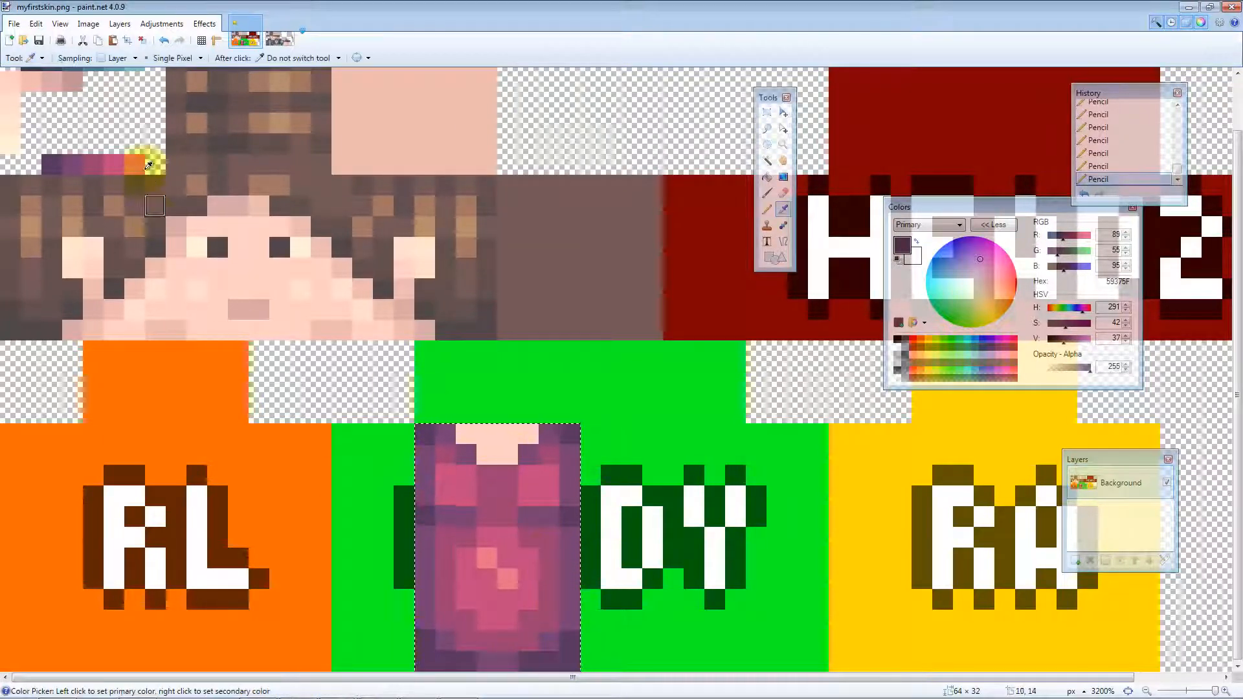
{"action": "left_click", "coordinate": [176, 329]}
{"action": "left_click_drag", "start_coordinate": [483, 436], "coordinate": [500, 452]}
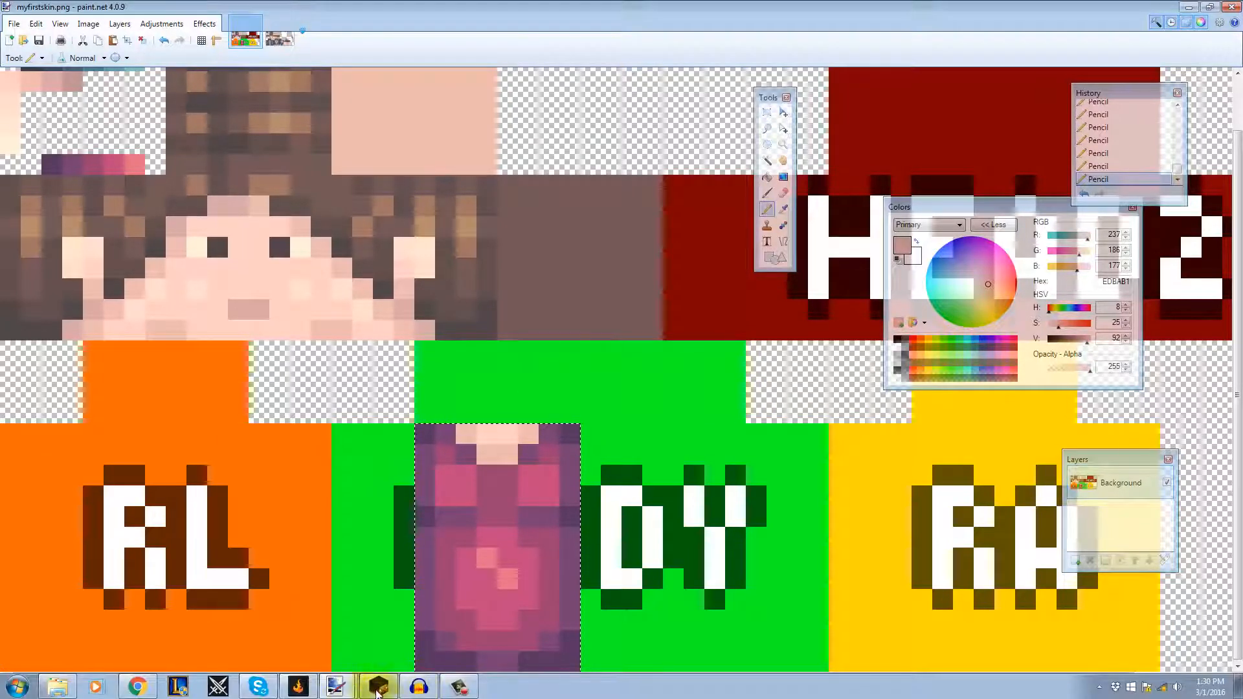
Switch to Minecraft Skin Viewer and rotate the model to examine the shirt's front and side
{"action": "left_click", "coordinate": [379, 684]}
{"action": "left_click_drag", "start_coordinate": [604, 130], "coordinate": [526, 145]}
{"action": "mouse_move", "coordinate": [545, 309]}
{"action": "left_mouse_down"}
{"action": "mouse_move", "coordinate": [488, 305]}
{"action": "mouse_move", "coordinate": [557, 298]}
{"action": "mouse_move", "coordinate": [497, 304]}
{"action": "mouse_move", "coordinate": [549, 290]}
{"action": "left_mouse_up"}
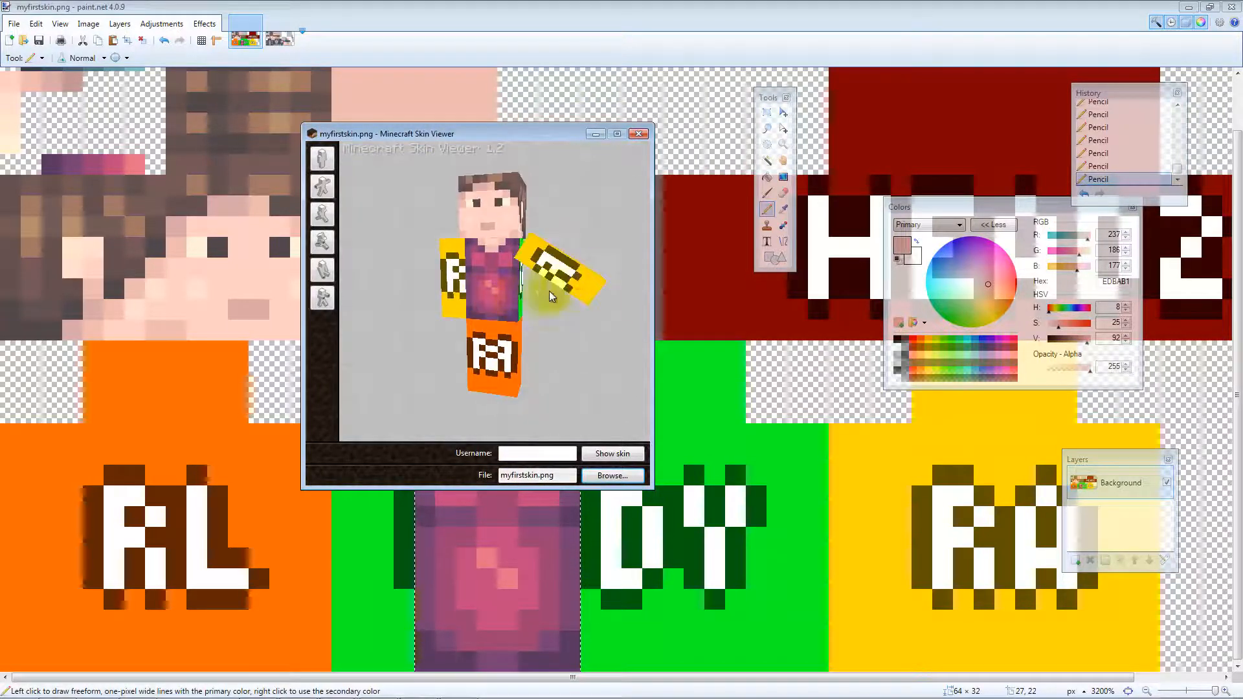
{"action": "mouse_move", "coordinate": [457, 290]}
{"action": "left_mouse_down"}
{"action": "mouse_move", "coordinate": [445, 356]}
{"action": "mouse_move", "coordinate": [556, 312]}
{"action": "mouse_move", "coordinate": [433, 291]}
{"action": "left_mouse_up"}
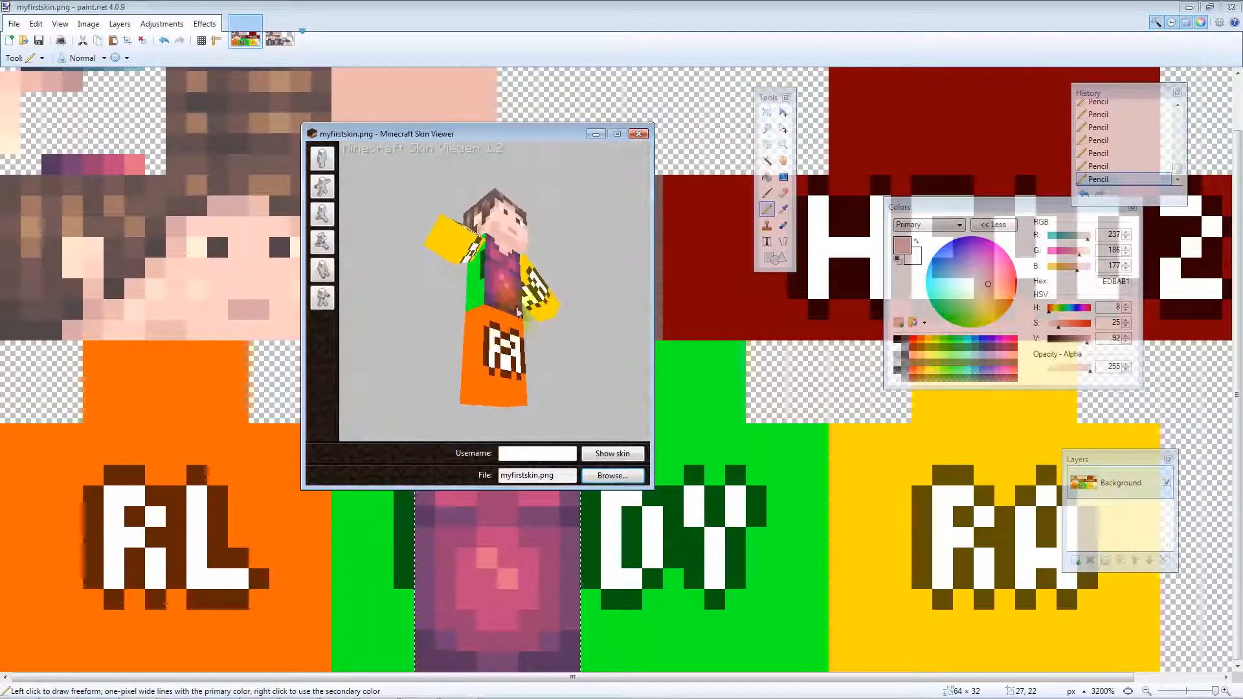
{"action": "left_click", "coordinate": [621, 31]}
Select the four-pixel-wide green body side between RL and the shirt front and paint it 784273
{"action": "key", "text": "s"}
{"action": "left_click_drag", "start_coordinate": [407, 666], "coordinate": [342, 432]}
{"action": "key", "text": "k"}
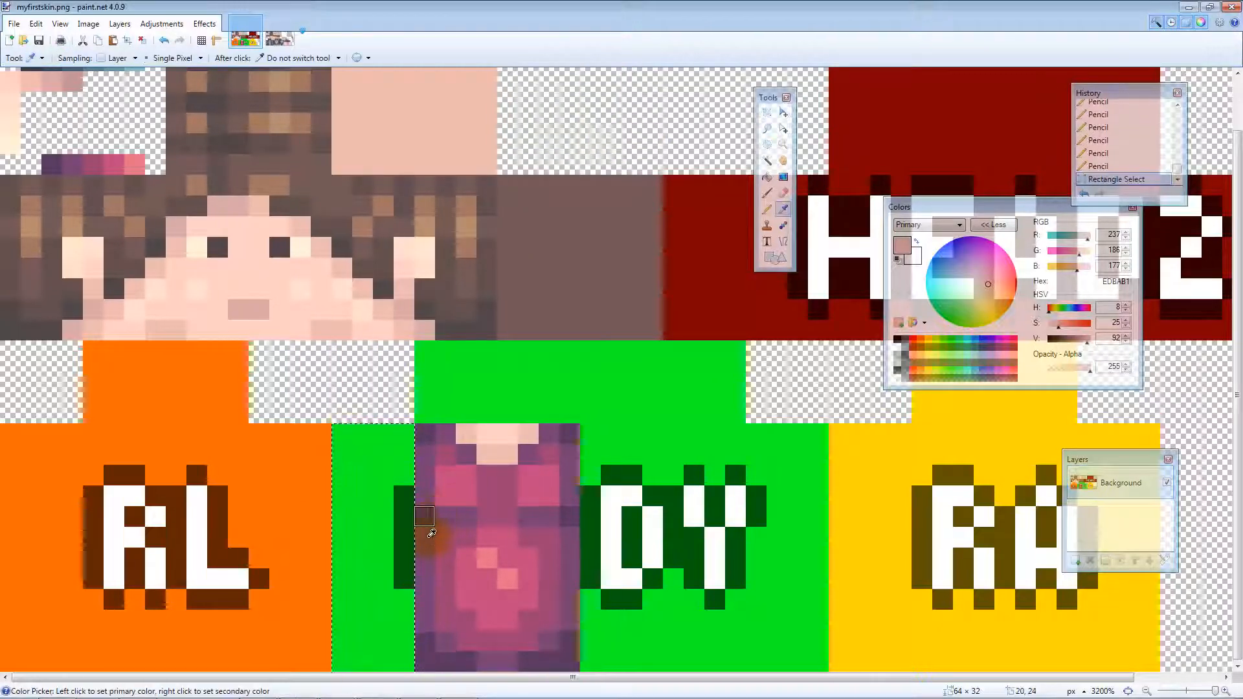
{"action": "left_click", "coordinate": [431, 532]}
{"action": "key", "text": "p"}
{"action": "left_click", "coordinate": [404, 620]}
{"action": "mouse_move", "coordinate": [356, 562]}
{"action": "left_mouse_down"}
{"action": "mouse_move", "coordinate": [383, 468]}
{"action": "mouse_move", "coordinate": [422, 595]}
{"action": "mouse_move", "coordinate": [419, 459]}
{"action": "mouse_move", "coordinate": [387, 591]}
{"action": "mouse_move", "coordinate": [387, 410]}
{"action": "mouse_move", "coordinate": [455, 441]}
{"action": "left_mouse_up"}
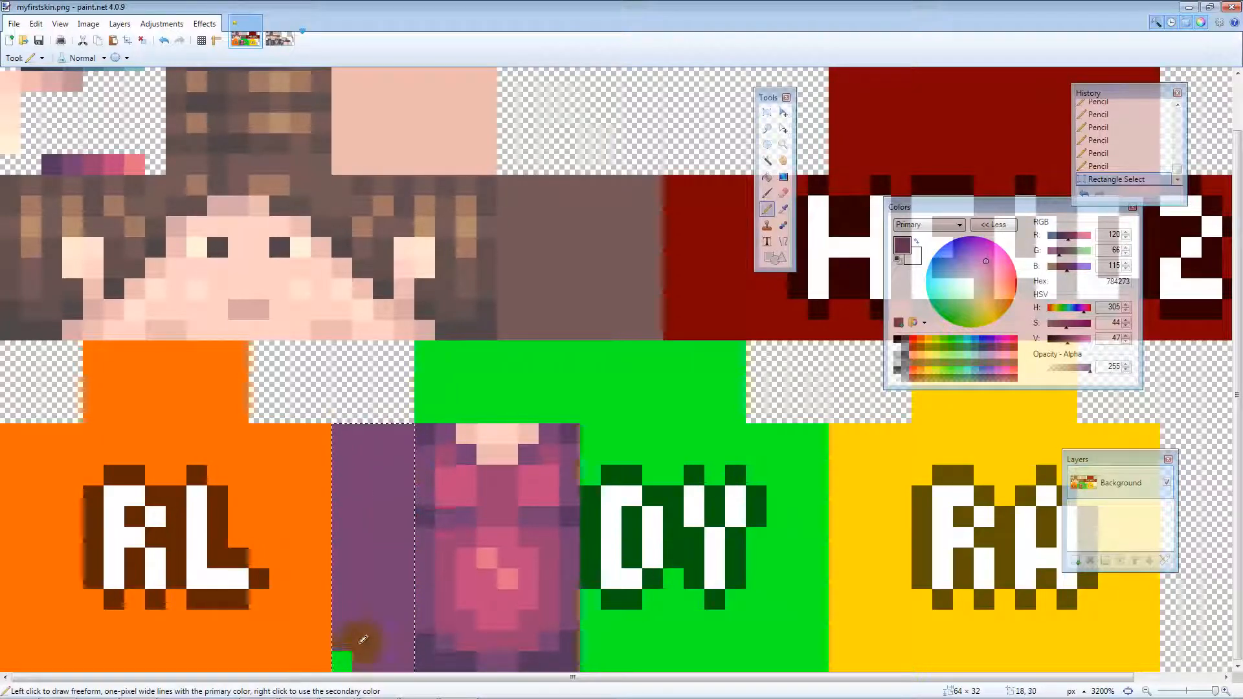
Pick 59375F and continue the hem and chest bands across the shirt's side, adding a dark top row and vertical seam
{"action": "key", "text": "k"}
{"action": "mouse_move", "coordinate": [417, 671]}
{"action": "left_mouse_down"}
{"action": "mouse_move", "coordinate": [415, 642]}
{"action": "mouse_move", "coordinate": [349, 648]}
{"action": "mouse_move", "coordinate": [419, 640]}
{"action": "left_mouse_up"}
{"action": "left_click", "coordinate": [425, 660]}
{"action": "key", "text": "p"}
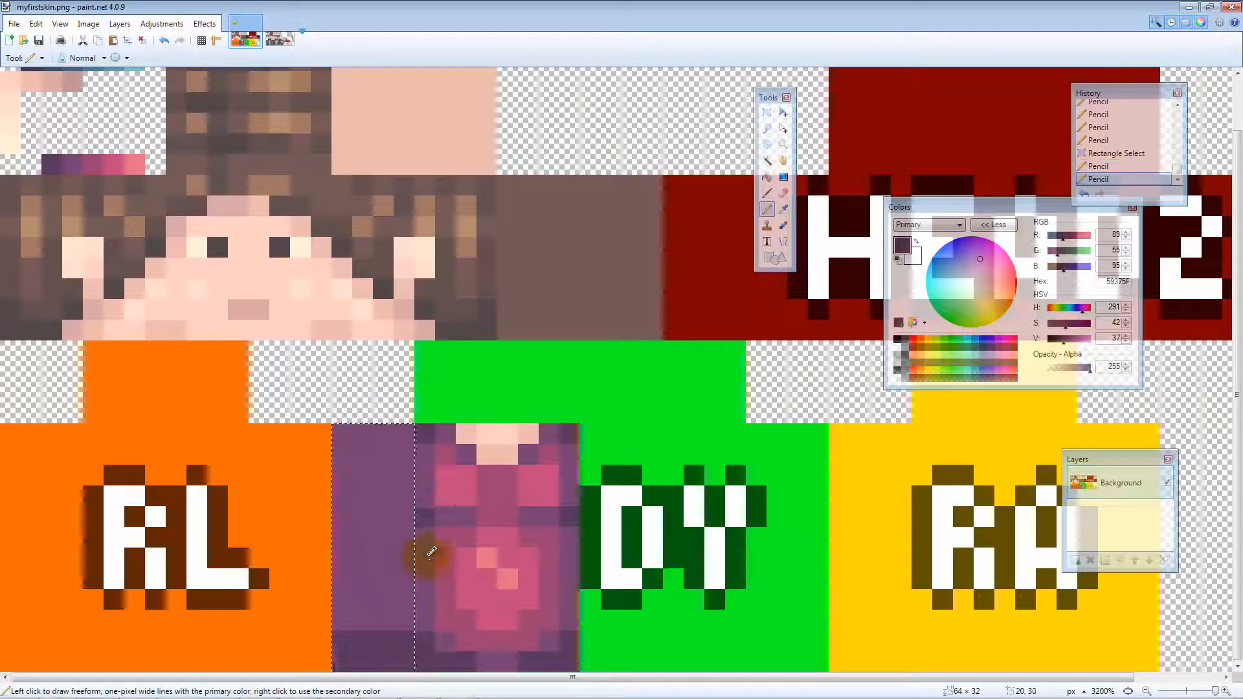
{"action": "left_click_drag", "start_coordinate": [393, 516], "coordinate": [412, 516]}
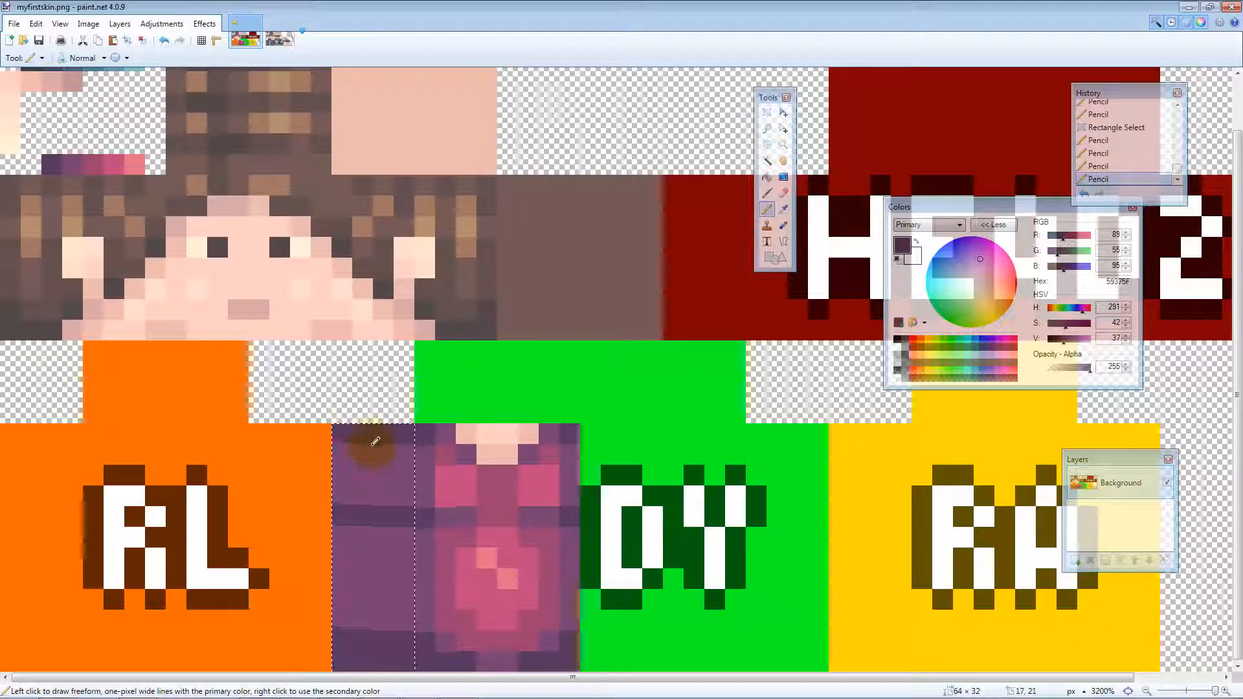
{"action": "left_click_drag", "start_coordinate": [361, 617], "coordinate": [362, 619]}
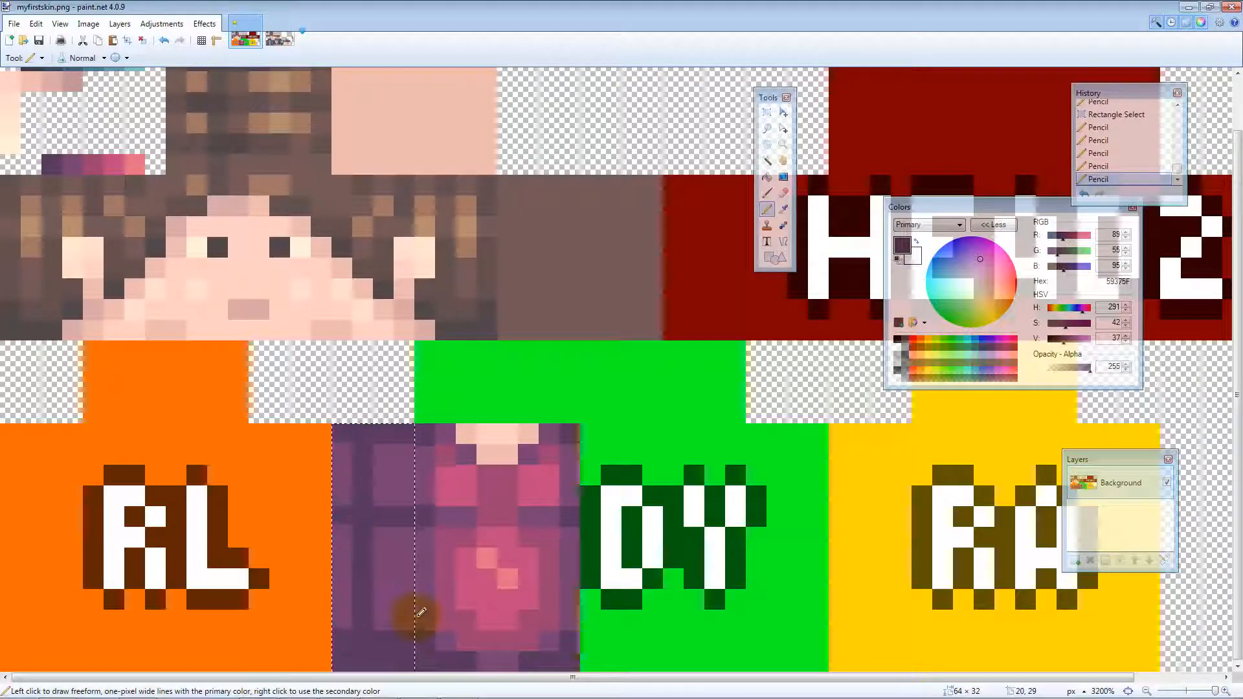
Switch to Minecraft Skin Viewer and rotate the model to inspect the shaded side of the shirt
{"action": "left_click", "coordinate": [391, 687]}
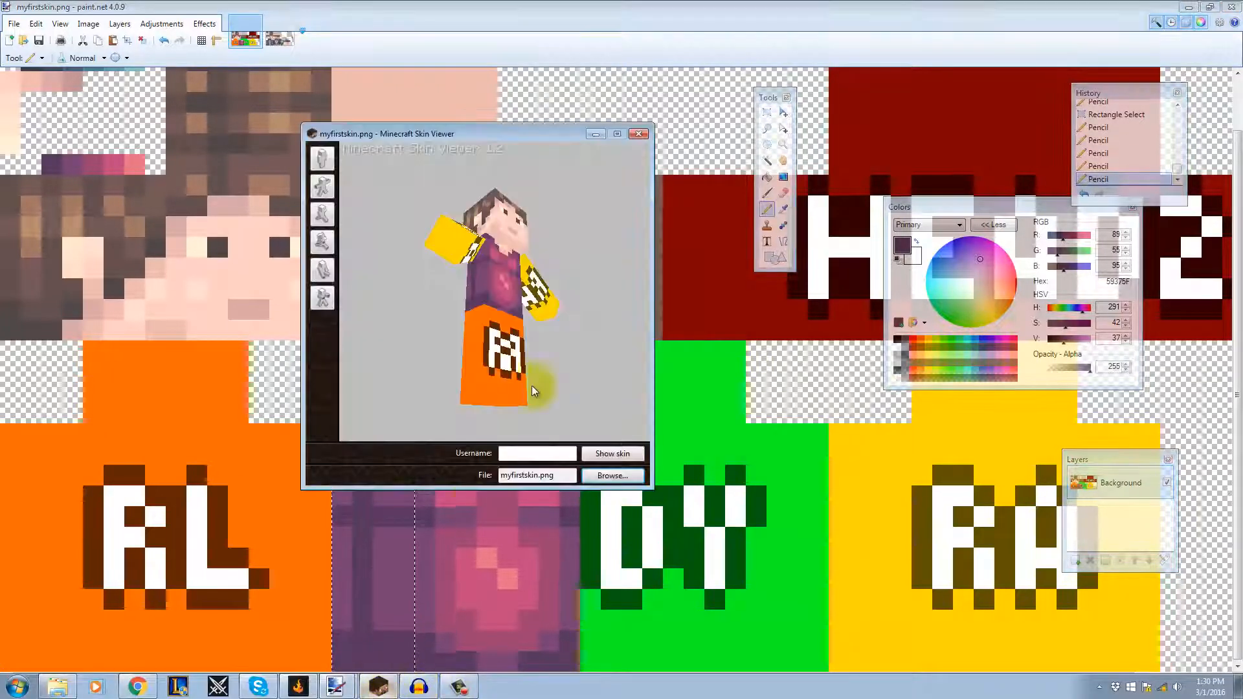
{"action": "left_click_drag", "start_coordinate": [536, 389], "coordinate": [568, 366]}
{"action": "left_click_drag", "start_coordinate": [471, 247], "coordinate": [427, 337]}
{"action": "left_click", "coordinate": [596, 134]}
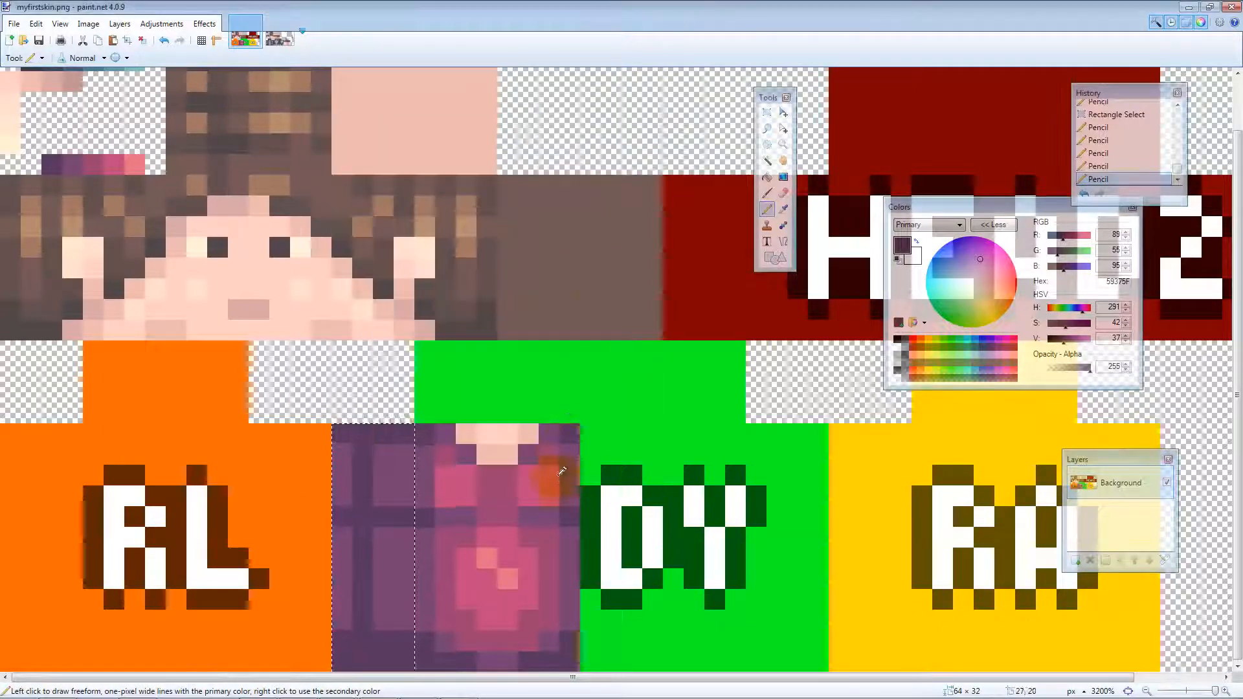
Paste the copied shirt side onto the four-pixel-wide green strip directly beyond the shirt front's opposite edge and deselect it
{"action": "key", "text": "s"}
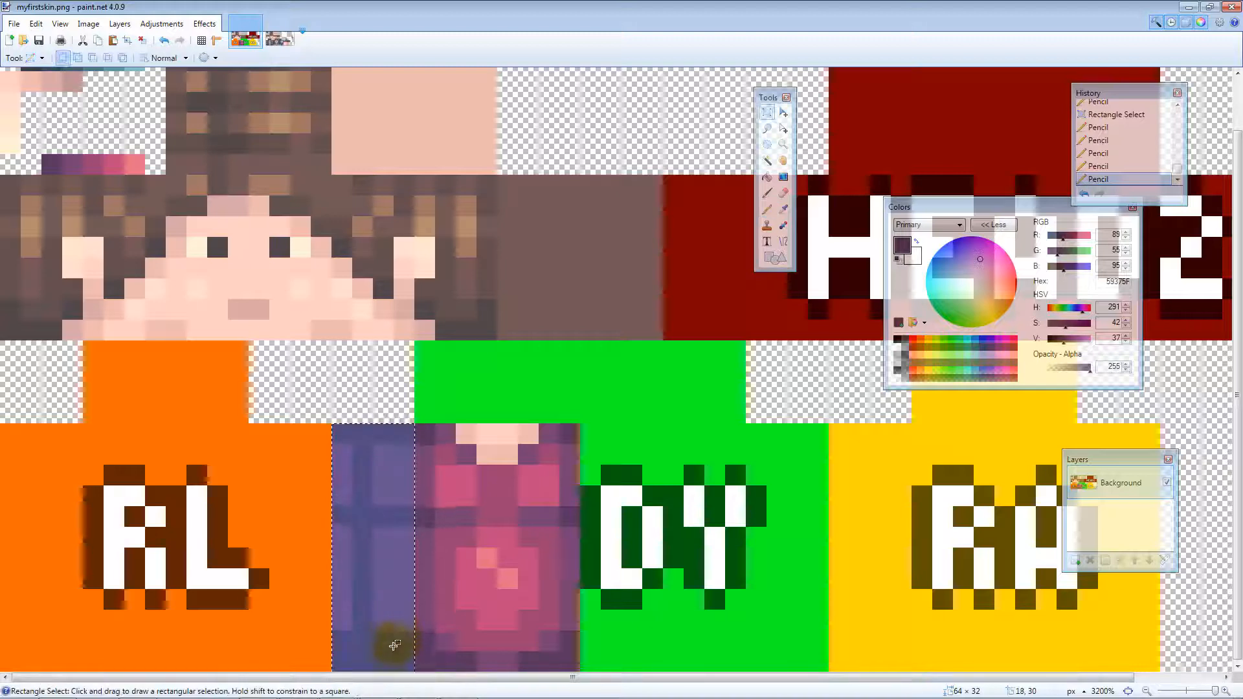
{"action": "key", "text": "ctrl+v"}
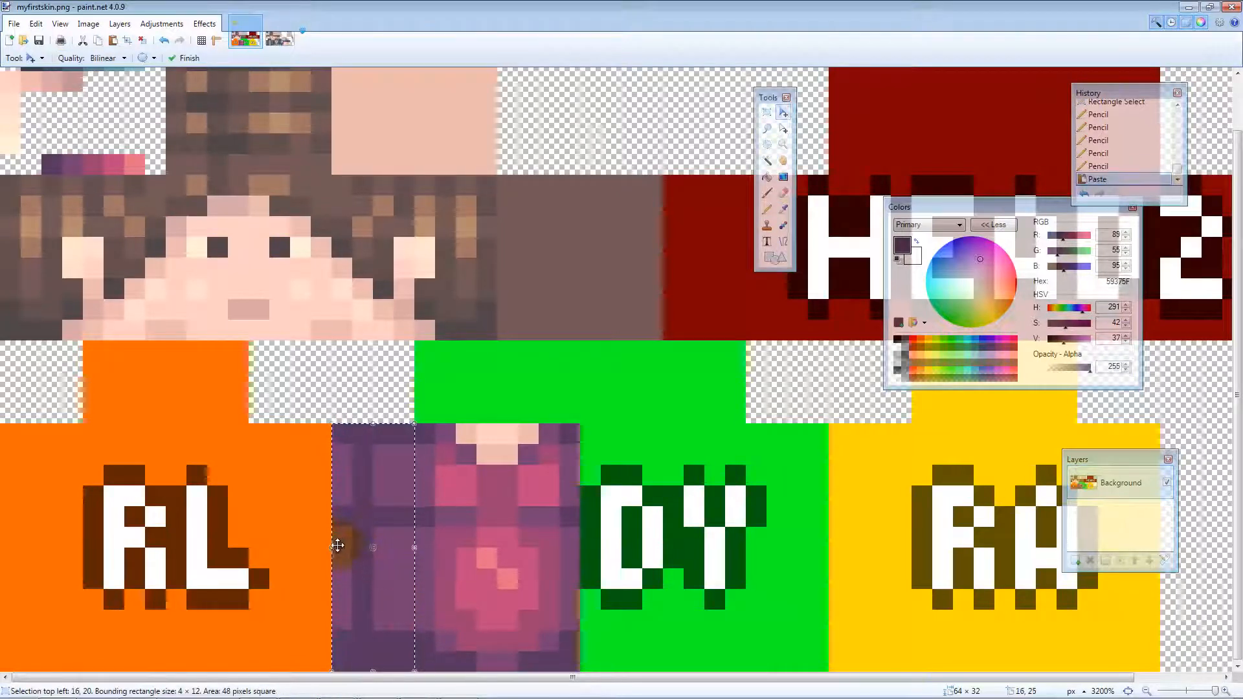
{"action": "left_click_drag", "start_coordinate": [337, 546], "coordinate": [633, 601]}
{"action": "key", "text": "ctrl+d"}
Select the 8 × 4 green area above the shirt front and paint it 784273
{"action": "key", "text": "s"}
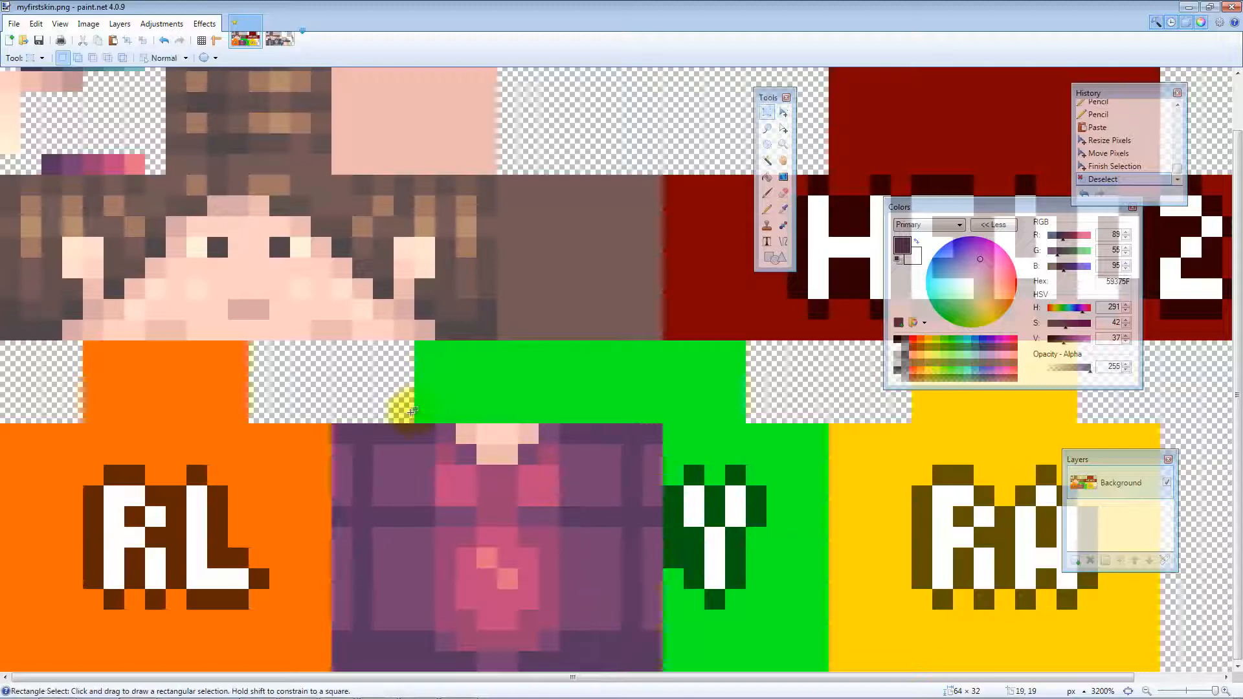
{"action": "left_click_drag", "start_coordinate": [426, 413], "coordinate": [569, 351]}
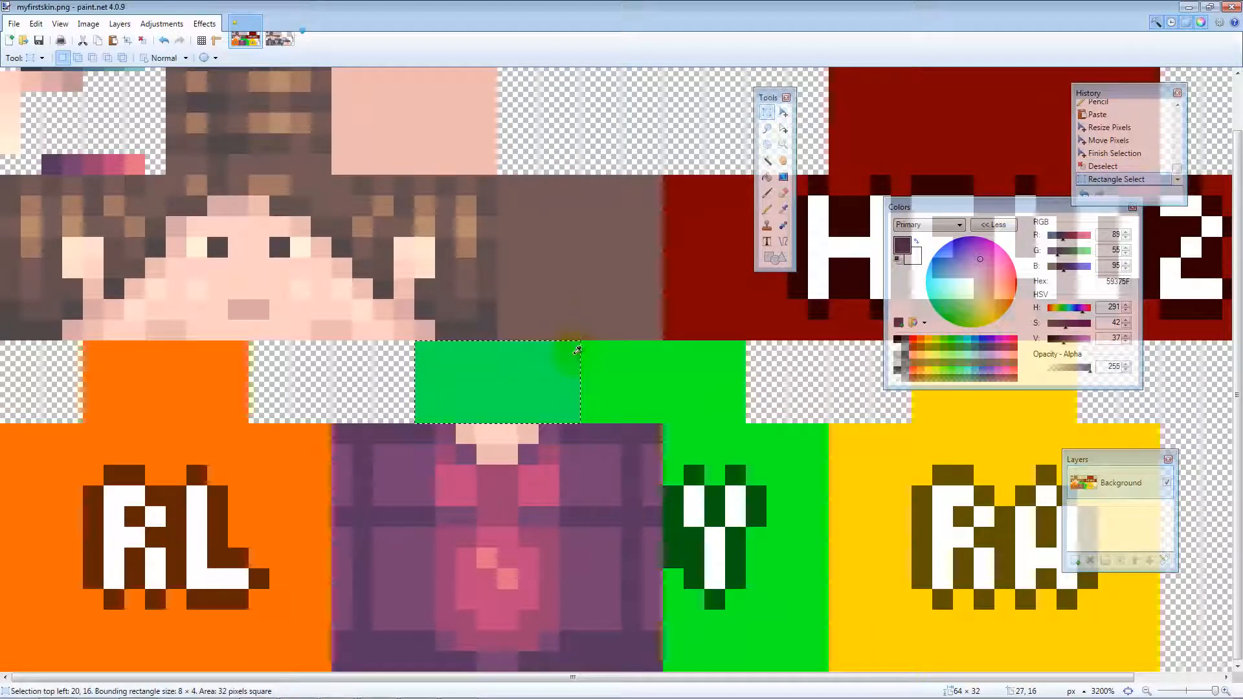
{"action": "key", "text": "k"}
{"action": "left_click", "coordinate": [451, 428]}
{"action": "key", "text": "p"}
{"action": "mouse_move", "coordinate": [555, 416]}
{"action": "left_mouse_down"}
{"action": "mouse_move", "coordinate": [425, 417]}
{"action": "mouse_move", "coordinate": [633, 418]}
{"action": "mouse_move", "coordinate": [452, 419]}
{"action": "mouse_move", "coordinate": [363, 402]}
{"action": "mouse_move", "coordinate": [659, 386]}
{"action": "mouse_move", "coordinate": [493, 374]}
{"action": "left_mouse_up"}
{"action": "left_click_drag", "start_coordinate": [626, 344], "coordinate": [397, 339]}
Paint a six-pixel-wide neck opening inside the purple body top with sampled skin tones, using D9A9A7 for the rows farther back
{"action": "key", "text": "k"}
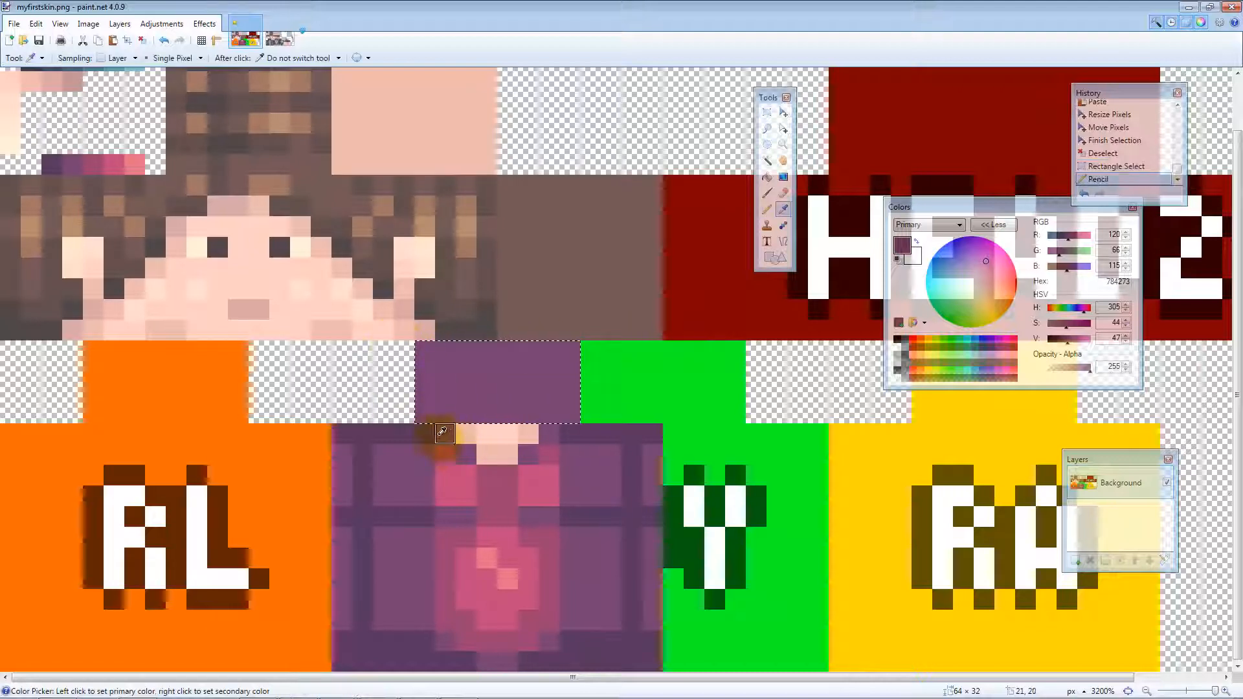
{"action": "left_click", "coordinate": [472, 435]}
{"action": "key", "text": "p"}
{"action": "mouse_move", "coordinate": [456, 409]}
{"action": "left_mouse_down"}
{"action": "mouse_move", "coordinate": [446, 383]}
{"action": "mouse_move", "coordinate": [497, 366]}
{"action": "mouse_move", "coordinate": [507, 421]}
{"action": "mouse_move", "coordinate": [516, 389]}
{"action": "mouse_move", "coordinate": [500, 369]}
{"action": "mouse_move", "coordinate": [486, 380]}
{"action": "mouse_move", "coordinate": [445, 372]}
{"action": "left_mouse_up"}
{"action": "left_click", "coordinate": [229, 203], "text": "ctrl"}
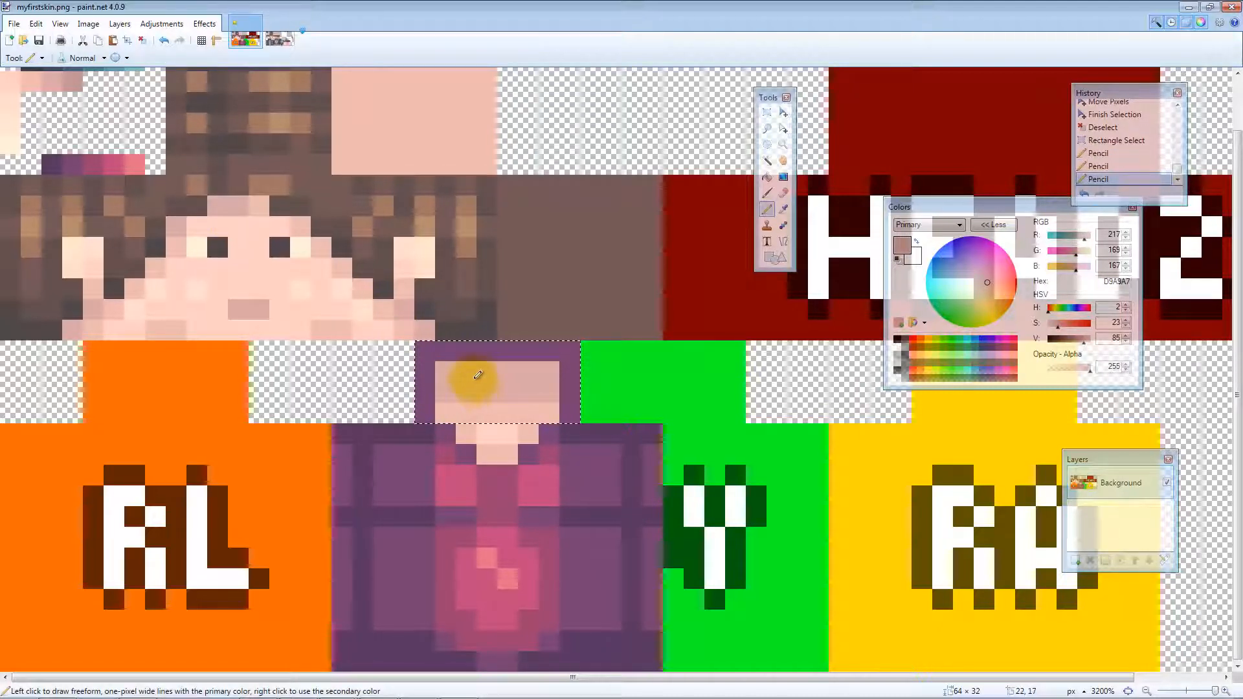
Pick C29496 from the skin palette and darken the back row of the neck opening
{"action": "key", "text": "k"}
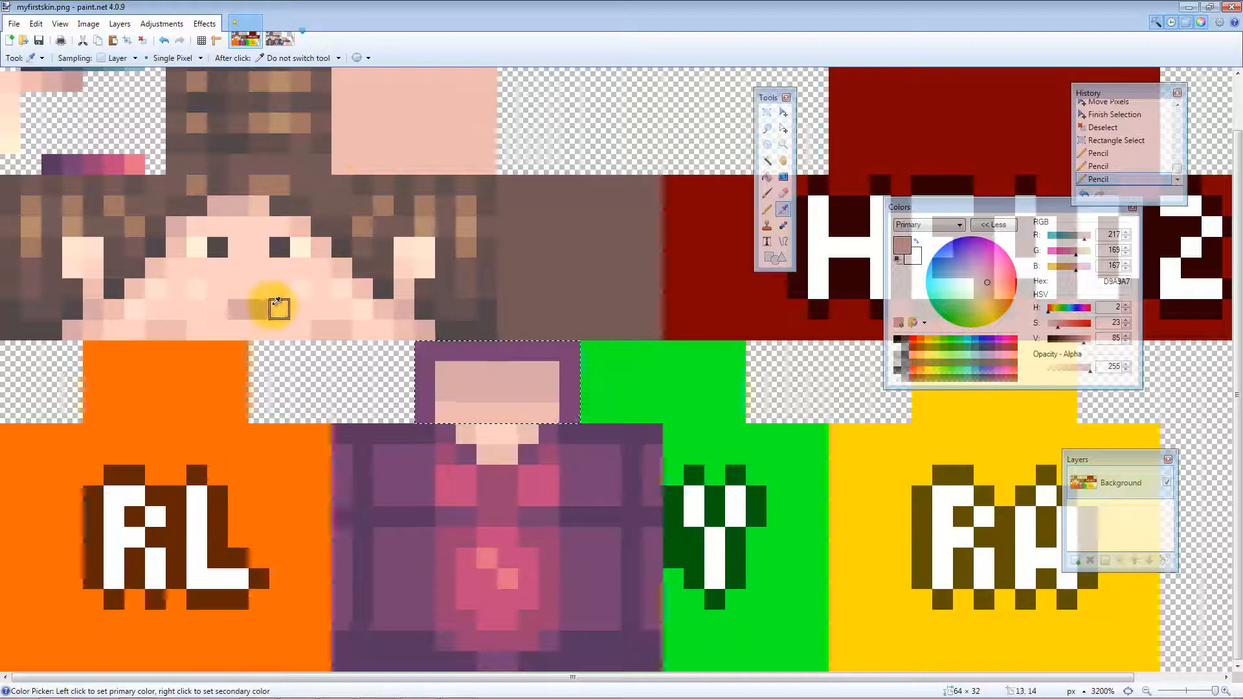
{"action": "key", "text": "p"}
{"action": "scroll", "coordinate": [470, 355], "scroll_direction": "up", "scroll_amount": 1}
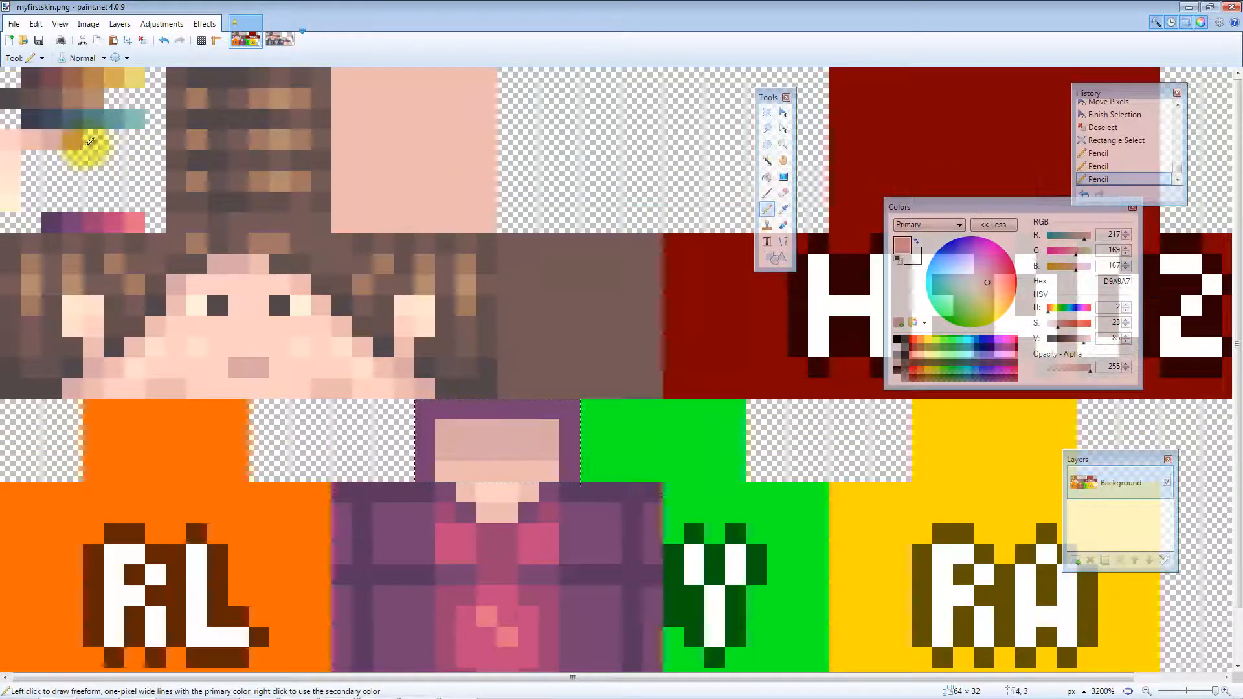
{"action": "key", "text": "k"}
{"action": "left_click", "coordinate": [74, 141]}
{"action": "key", "text": "p"}
{"action": "left_click_drag", "start_coordinate": [462, 426], "coordinate": [553, 428]}
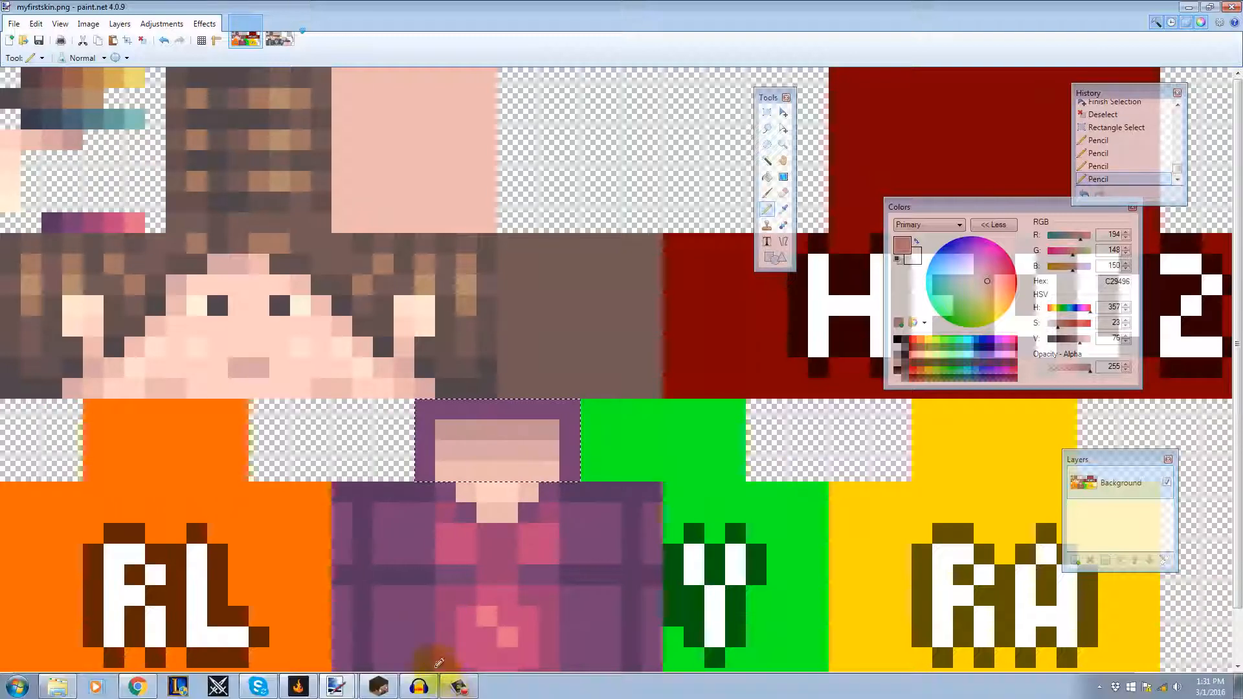
Switch to Minecraft Skin Viewer and rotate the model to inspect the neck and shoulders
{"action": "left_click", "coordinate": [388, 686]}
{"action": "left_click_drag", "start_coordinate": [520, 358], "coordinate": [598, 268]}
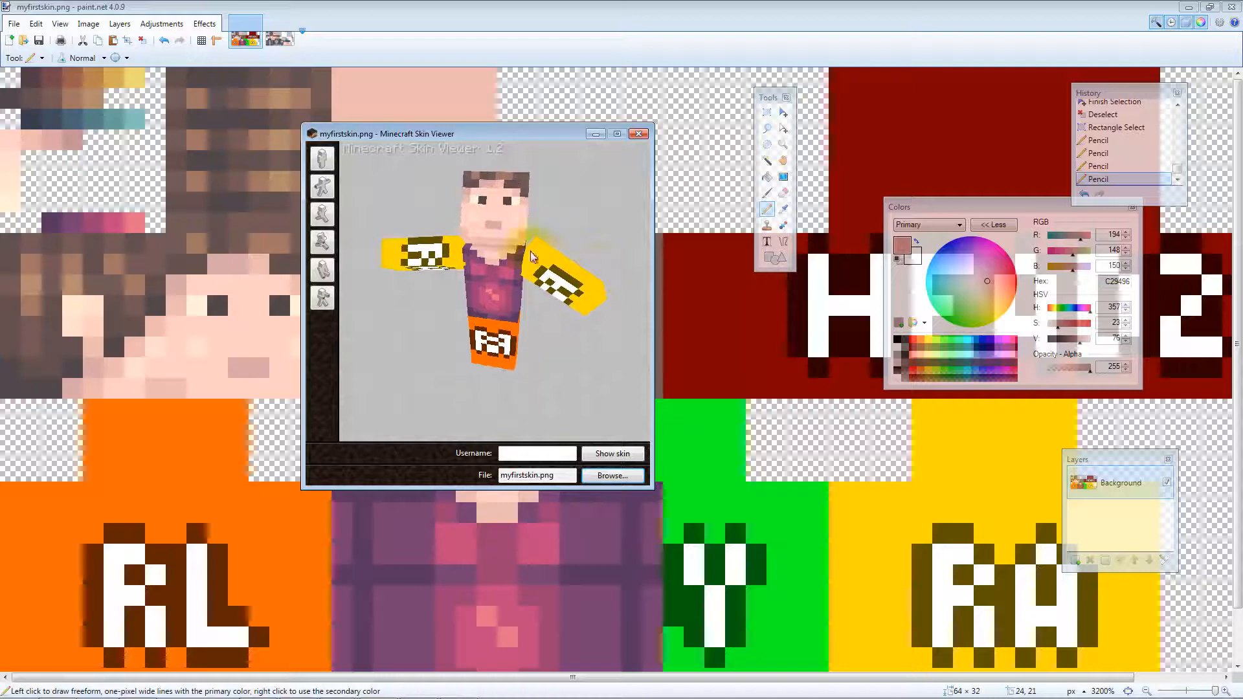
{"action": "mouse_move", "coordinate": [548, 364]}
{"action": "left_mouse_down"}
{"action": "mouse_move", "coordinate": [613, 358]}
{"action": "mouse_move", "coordinate": [389, 341]}
{"action": "mouse_move", "coordinate": [550, 363]}
{"action": "mouse_move", "coordinate": [552, 350]}
{"action": "left_mouse_up"}
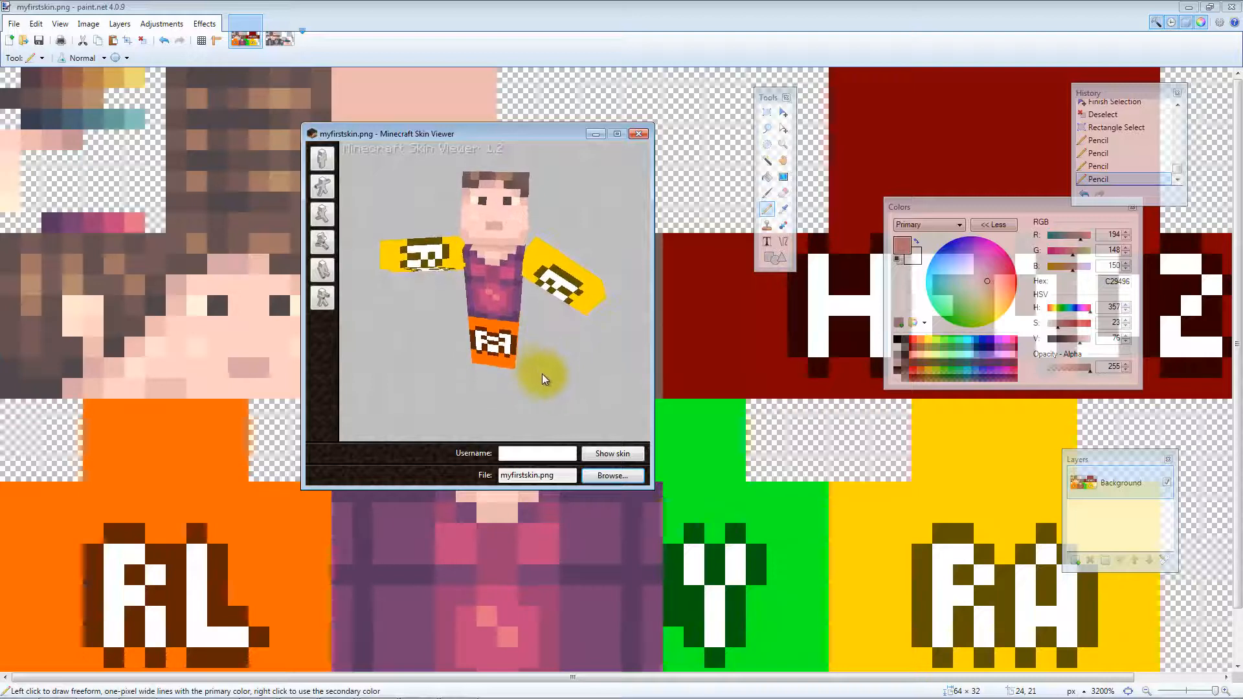
{"action": "left_click", "coordinate": [639, 134]}
Sample the shirt color beside the collar and narrow the neck opening to four pixels wide
{"action": "key", "text": "k"}
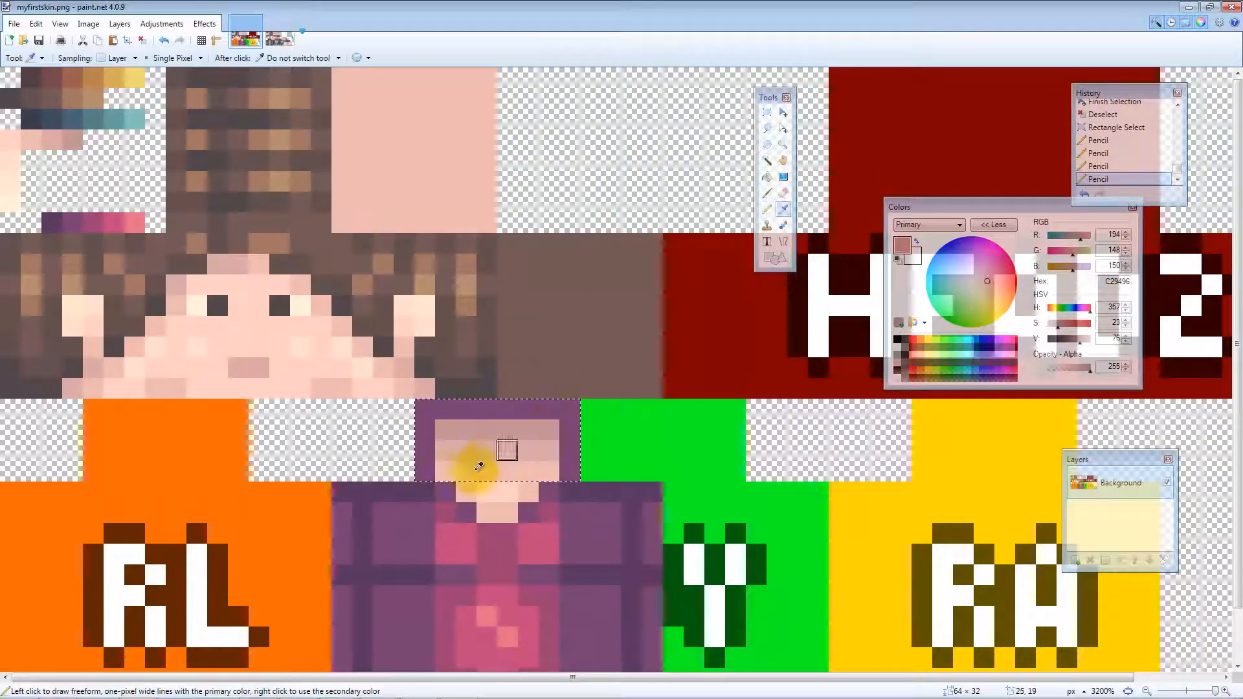
{"action": "left_click", "coordinate": [447, 490]}
{"action": "key", "text": "p"}
{"action": "left_click_drag", "start_coordinate": [447, 473], "coordinate": [448, 428]}
{"action": "mouse_move", "coordinate": [552, 471]}
{"action": "left_mouse_down"}
{"action": "mouse_move", "coordinate": [552, 428]}
{"action": "mouse_move", "coordinate": [554, 447]}
{"action": "left_mouse_up"}
Pick 59375F and paint a three-pixel-long dark strip along each outer edge of the body top
{"action": "key", "text": "k"}
{"action": "left_click", "coordinate": [424, 492]}
{"action": "key", "text": "p"}
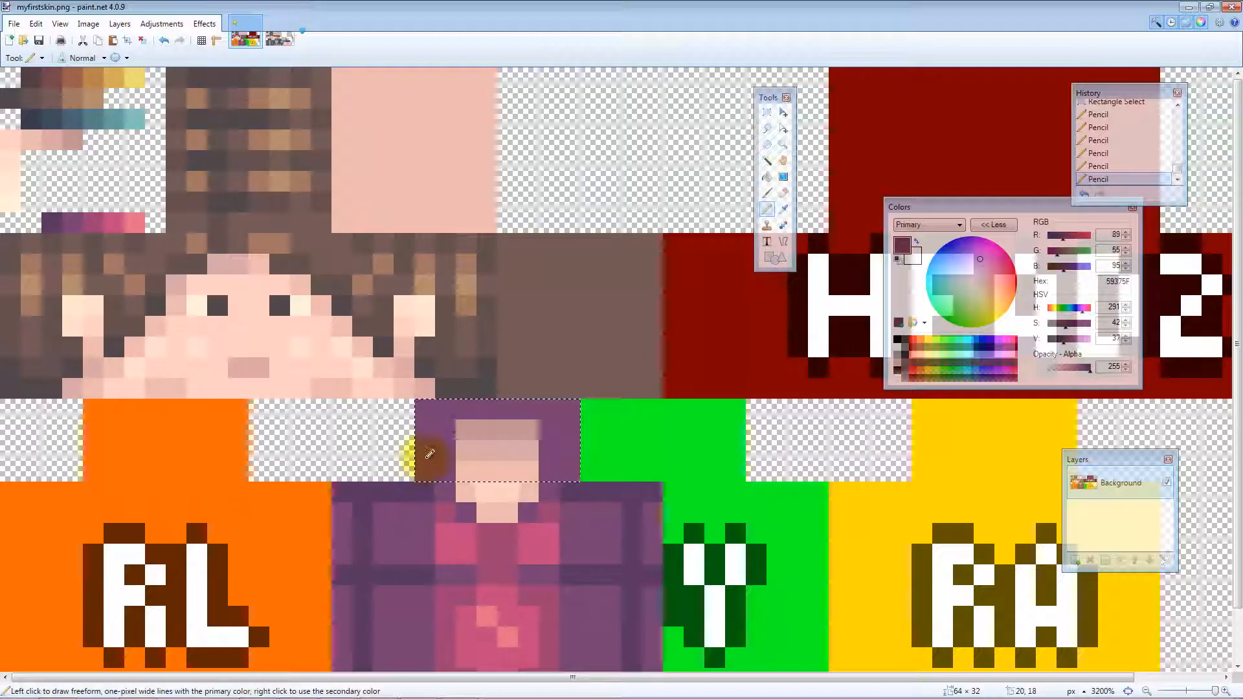
{"action": "left_click_drag", "start_coordinate": [427, 468], "coordinate": [427, 470]}
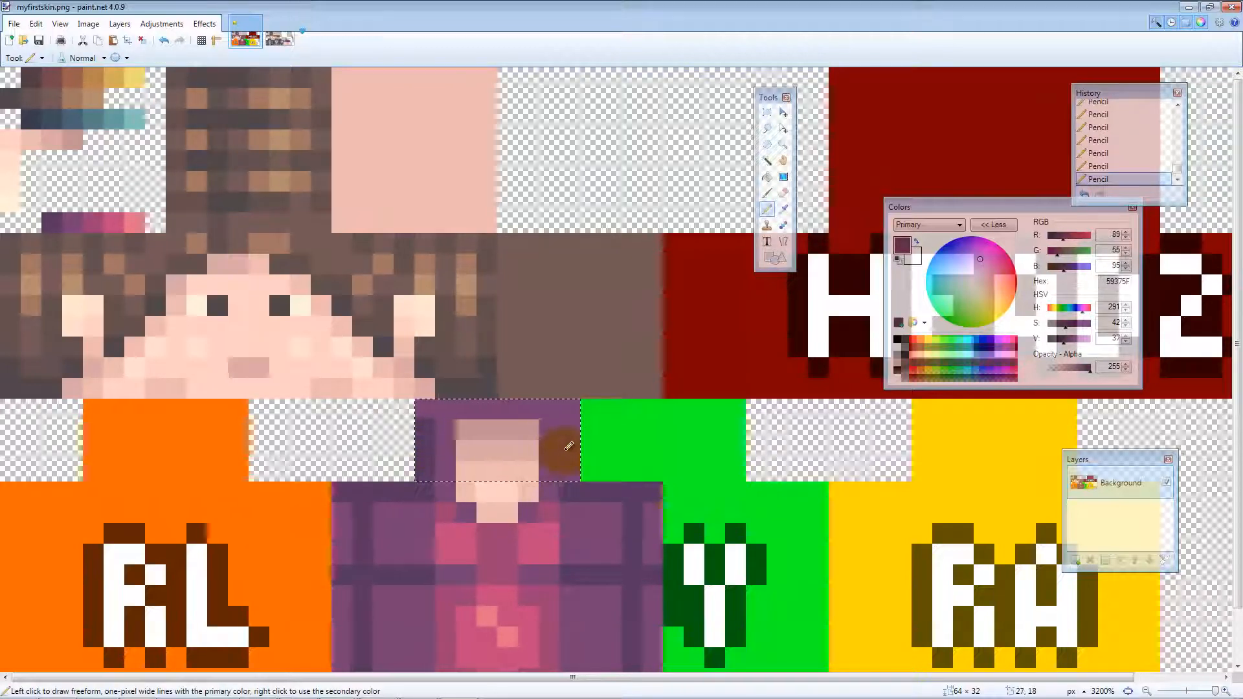
{"action": "left_click_drag", "start_coordinate": [564, 431], "coordinate": [565, 471]}
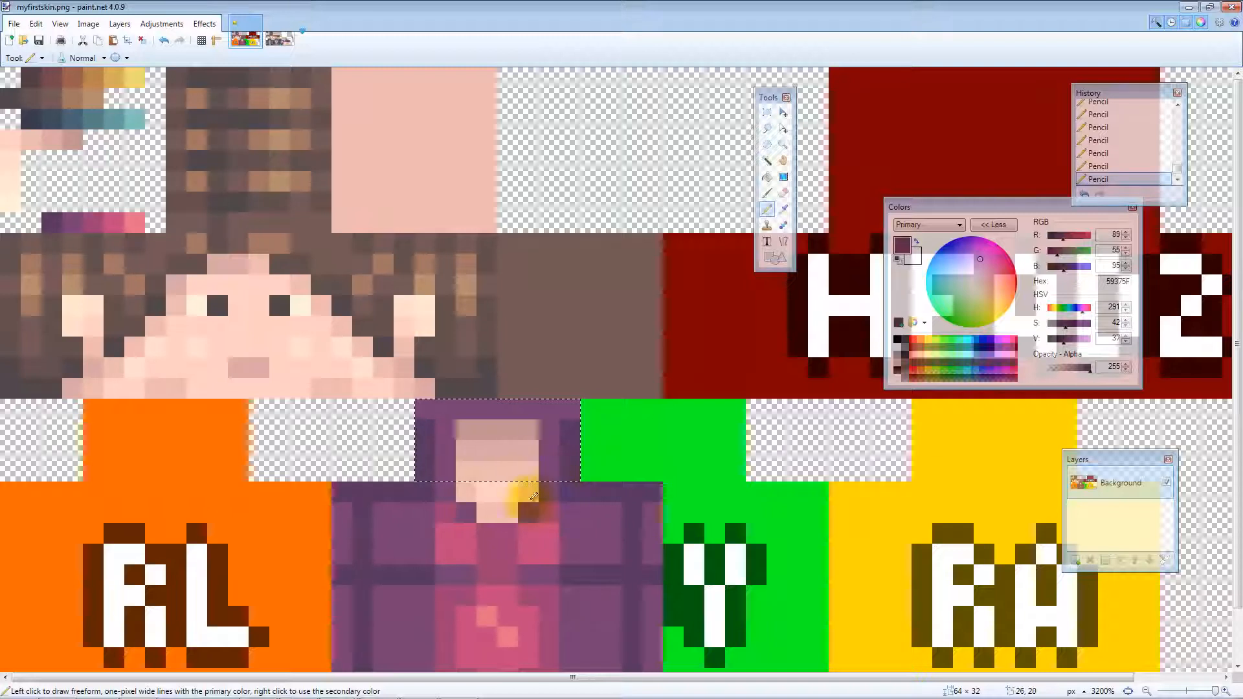
Switch to Minecraft Skin Viewer and rotate the model to examine the shaded shoulders
{"action": "left_click", "coordinate": [350, 688]}
{"action": "mouse_move", "coordinate": [576, 330]}
{"action": "left_mouse_down"}
{"action": "mouse_move", "coordinate": [560, 327]}
{"action": "mouse_move", "coordinate": [568, 367]}
{"action": "mouse_move", "coordinate": [598, 364]}
{"action": "mouse_move", "coordinate": [576, 144]}
{"action": "mouse_move", "coordinate": [527, 133]}
{"action": "left_mouse_up"}
{"action": "left_click", "coordinate": [683, 4]}
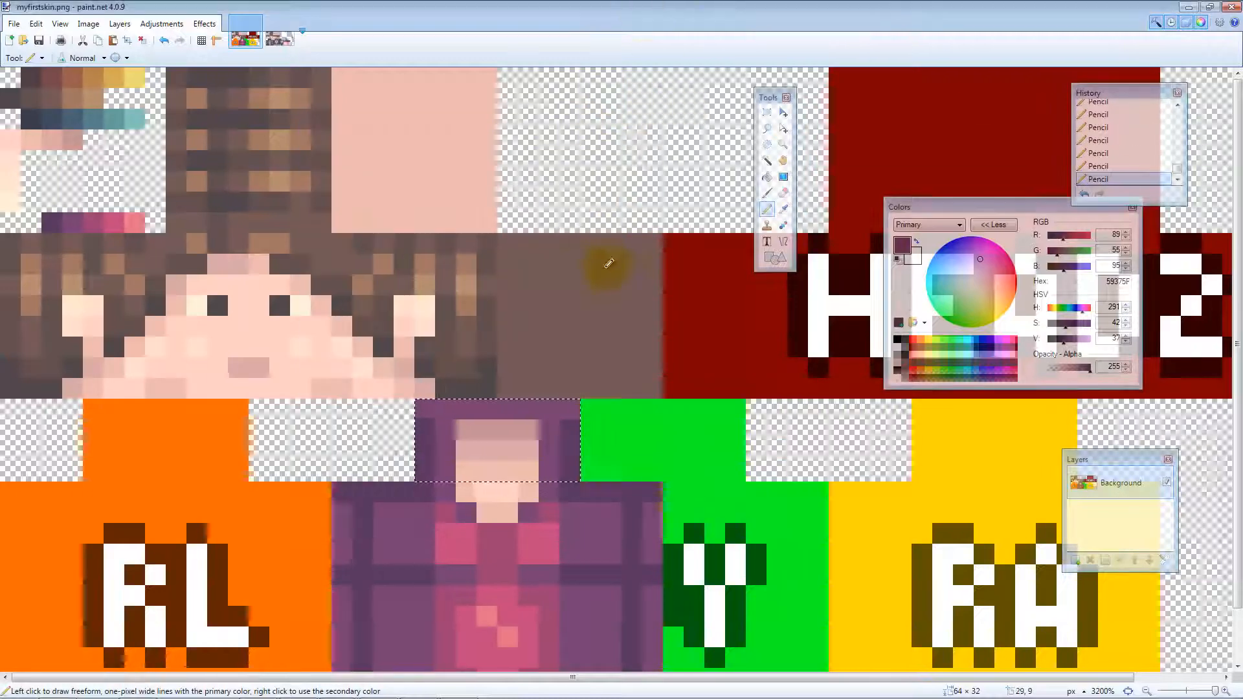
Select the 4 × 12 arm front covering the R of RA and paint it with skin tone FFCFC3
{"action": "key", "text": "s"}
{"action": "scroll", "coordinate": [655, 435], "scroll_direction": "down", "scroll_amount": 1}
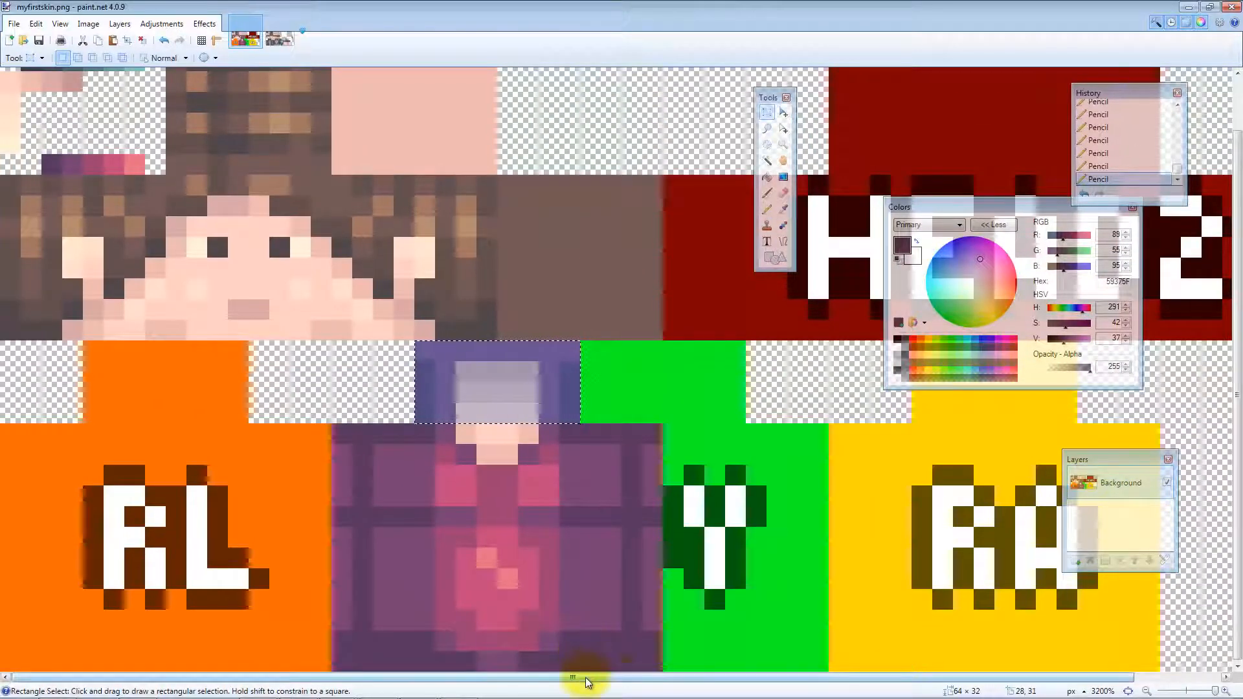
{"action": "left_click_drag", "start_coordinate": [588, 678], "coordinate": [680, 676]}
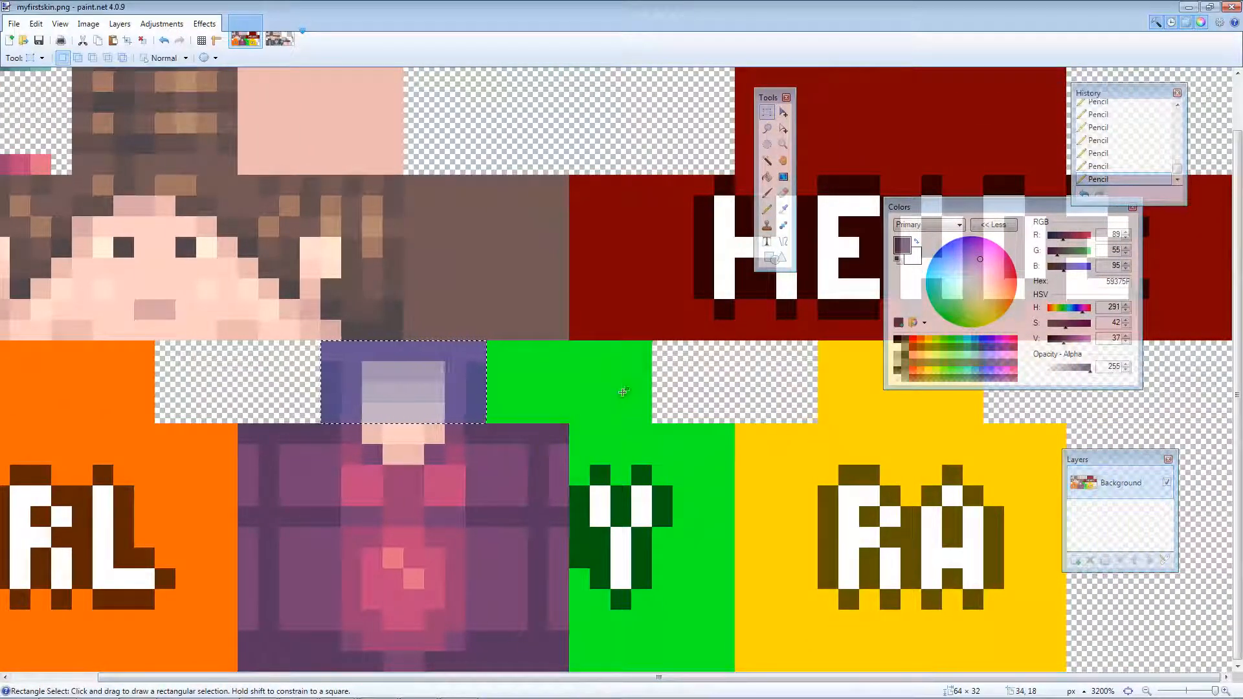
{"action": "left_click_drag", "start_coordinate": [816, 431], "coordinate": [895, 640]}
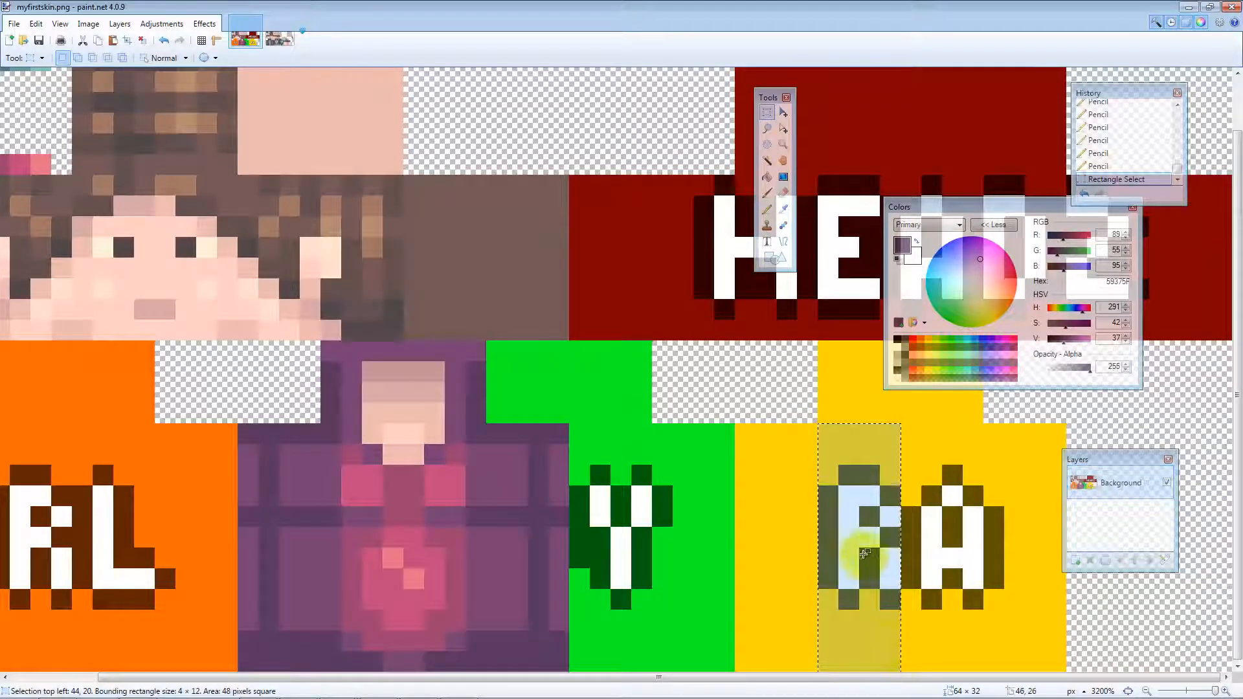
{"action": "key", "text": "k"}
{"action": "left_click", "coordinate": [143, 267]}
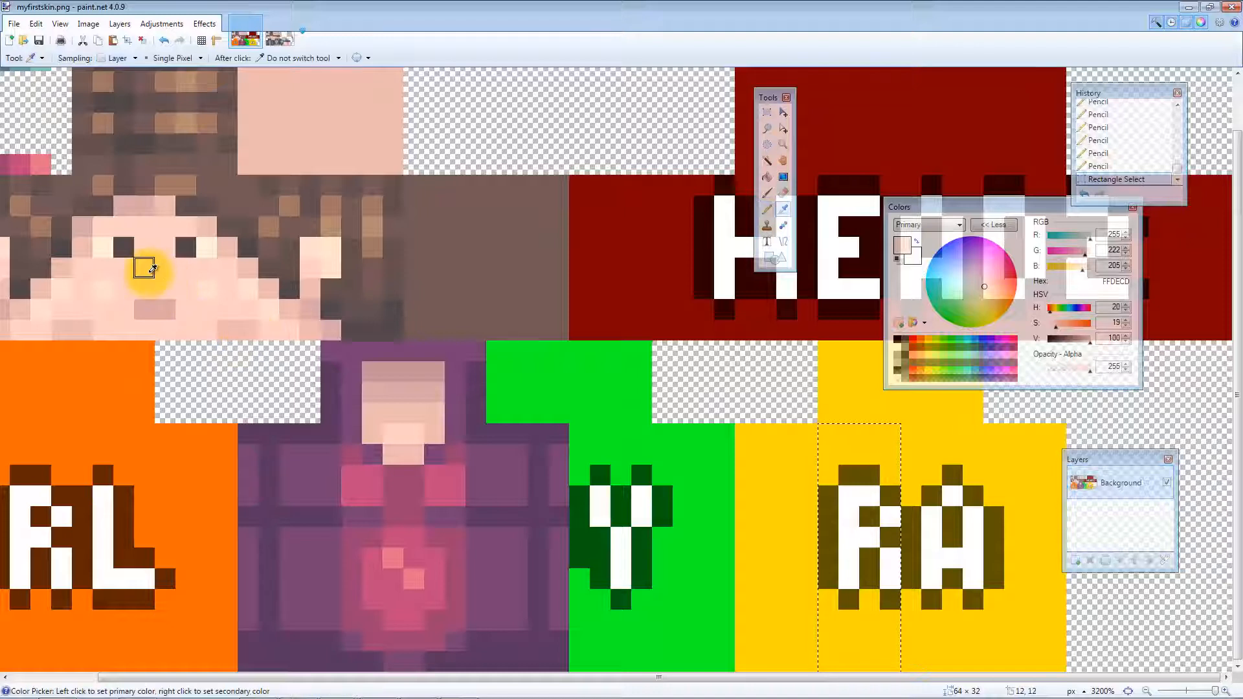
{"action": "key", "text": "p"}
{"action": "mouse_move", "coordinate": [824, 453]}
{"action": "left_mouse_down"}
{"action": "mouse_move", "coordinate": [848, 538]}
{"action": "mouse_move", "coordinate": [849, 461]}
{"action": "mouse_move", "coordinate": [851, 633]}
{"action": "mouse_move", "coordinate": [828, 485]}
{"action": "mouse_move", "coordinate": [838, 641]}
{"action": "mouse_move", "coordinate": [891, 520]}
{"action": "mouse_move", "coordinate": [867, 456]}
{"action": "mouse_move", "coordinate": [874, 426]}
{"action": "mouse_move", "coordinate": [838, 607]}
{"action": "mouse_move", "coordinate": [823, 594]}
{"action": "mouse_move", "coordinate": [878, 640]}
{"action": "mouse_move", "coordinate": [849, 677]}
{"action": "mouse_move", "coordinate": [908, 626]}
{"action": "mouse_move", "coordinate": [890, 649]}
{"action": "mouse_move", "coordinate": [861, 544]}
{"action": "left_mouse_up"}
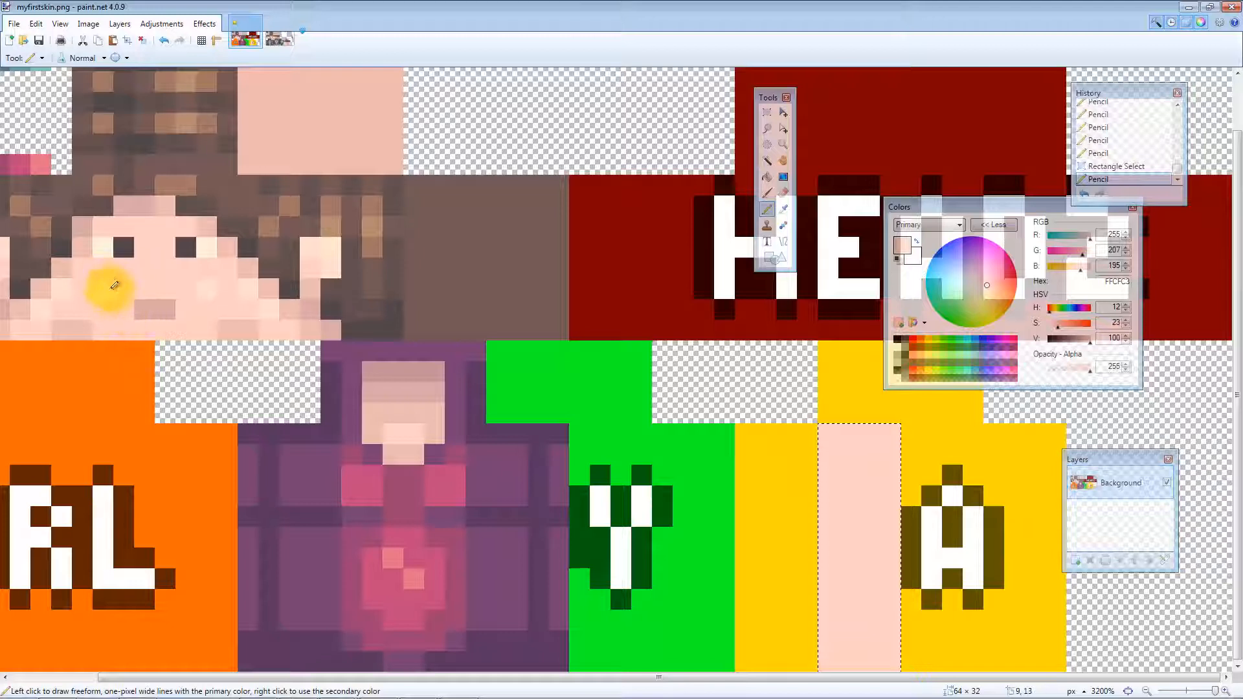
Pick EDBAB1, move the Minecraft Skin Viewer window aside, and shade the arm front's edge column next to the A
{"action": "key", "text": "k"}
{"action": "left_click", "coordinate": [74, 328]}
{"action": "key", "text": "p"}
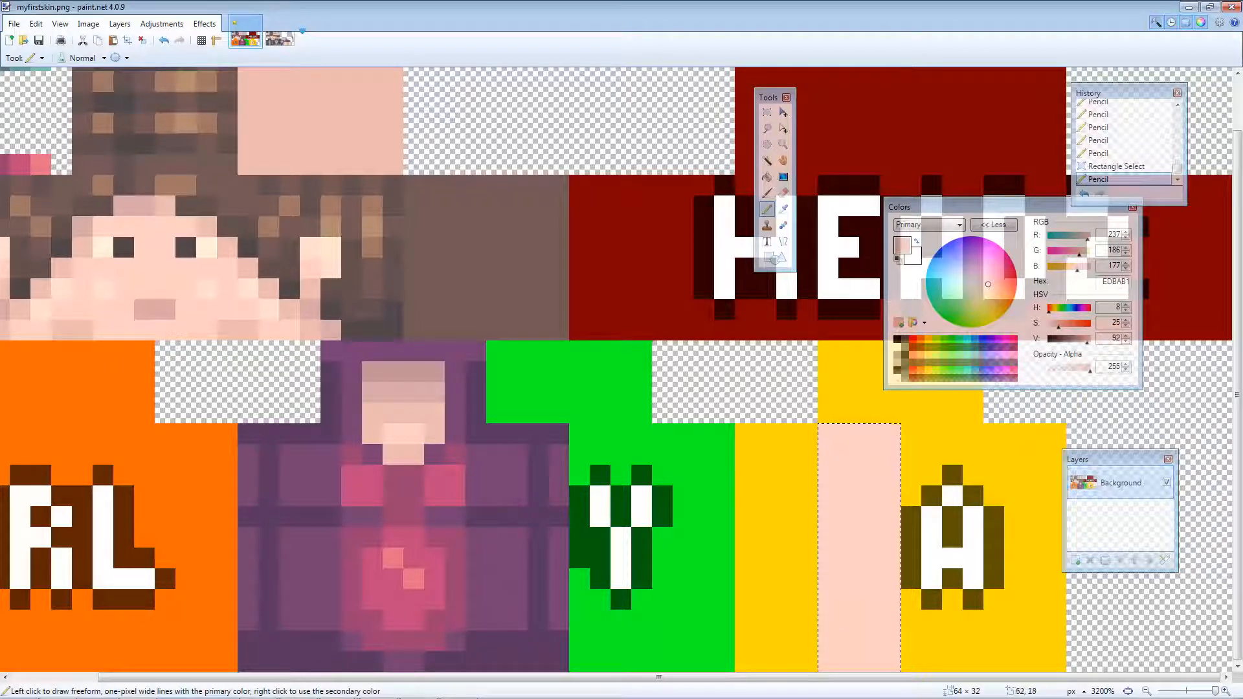
{"action": "key", "text": "alt+Tab"}
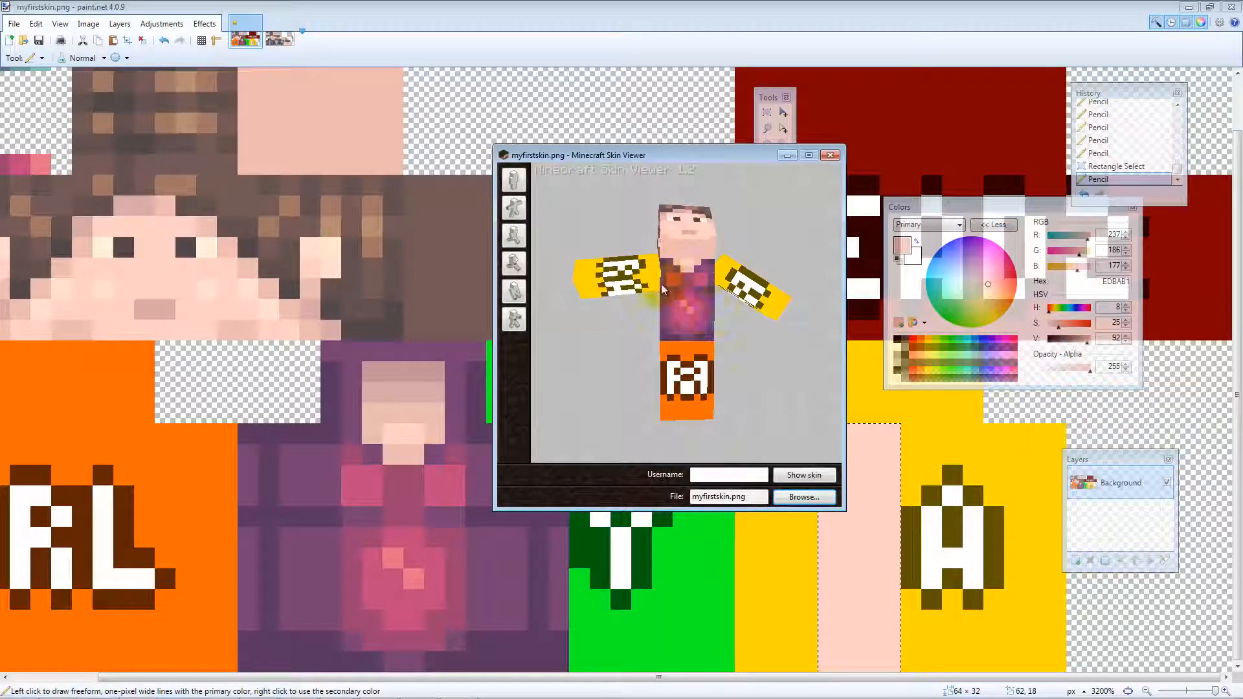
{"action": "left_click_drag", "start_coordinate": [679, 158], "coordinate": [1242, 170]}
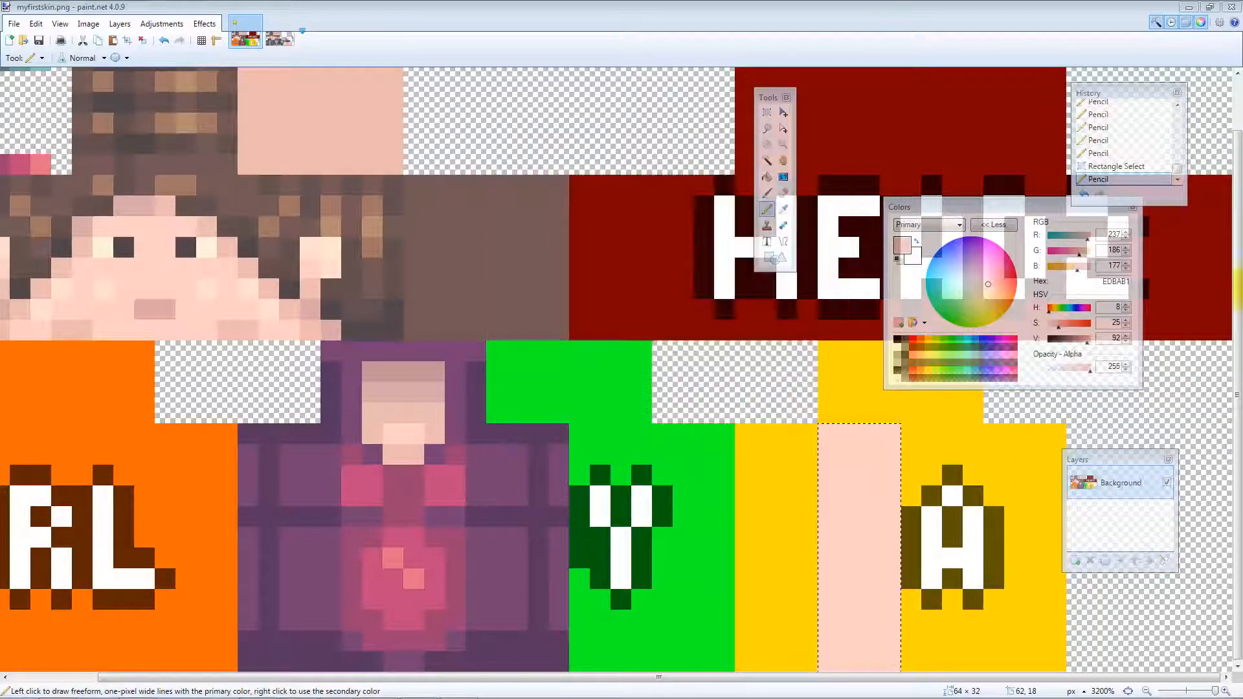
{"action": "left_click_drag", "start_coordinate": [891, 435], "coordinate": [883, 673]}
Pick D9A9A7 and paint a small hooked finger mark at the lower end of the arm front
{"action": "key", "text": "k"}
{"action": "left_click", "coordinate": [165, 304]}
{"action": "key", "text": "p"}
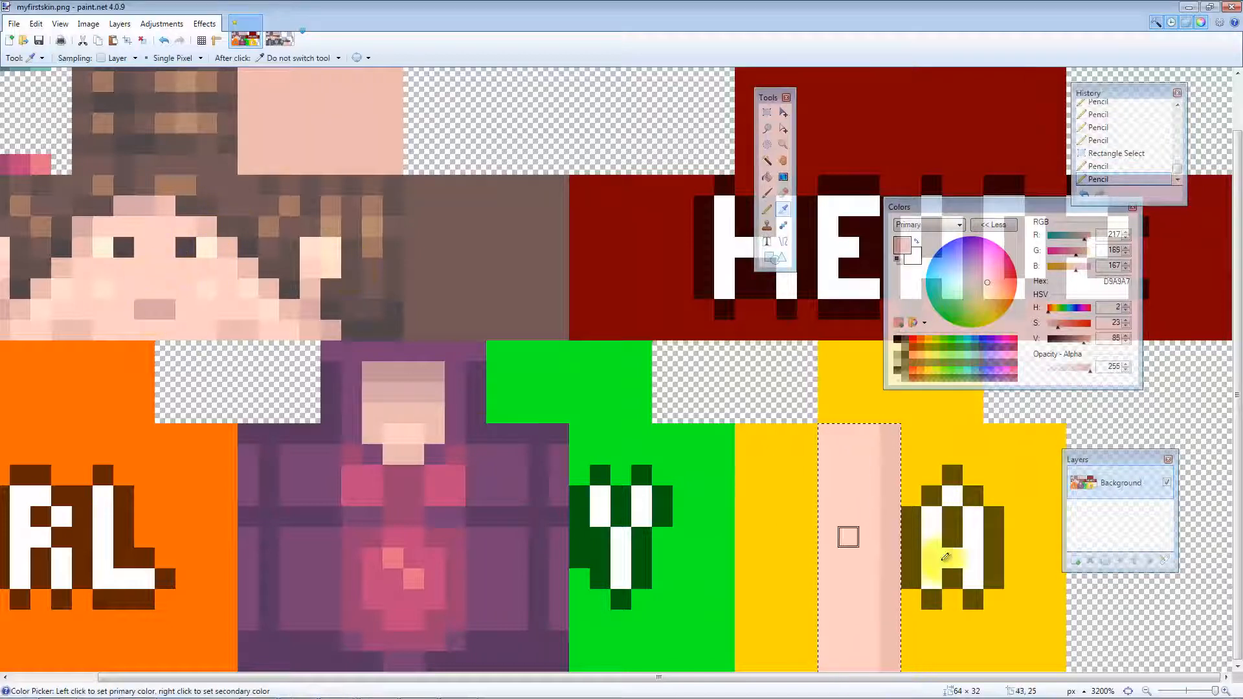
{"action": "left_click", "coordinate": [866, 637]}
{"action": "left_click_drag", "start_coordinate": [866, 640], "coordinate": [867, 661]}
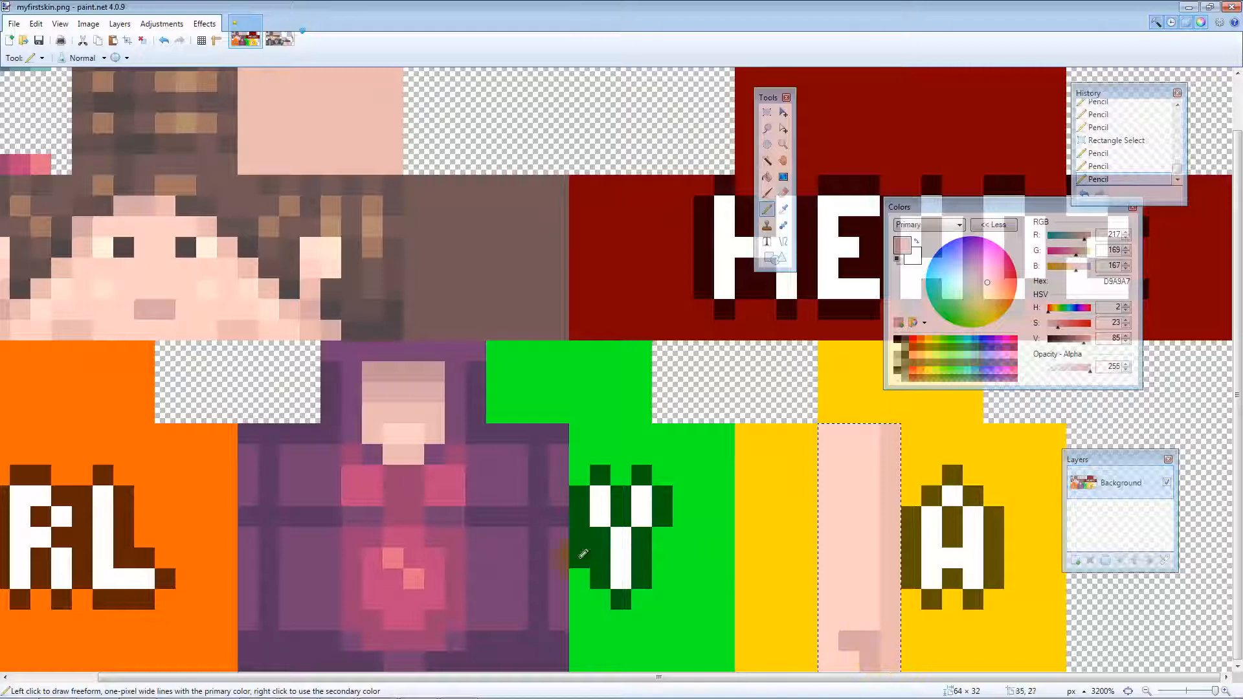
Repaint the finger mark on the hand with C29496 and lower the color's value to 69 for a darker AF8789 accent
{"action": "key", "text": "k"}
{"action": "left_click", "coordinate": [388, 365]}
{"action": "key", "text": "p"}
{"action": "left_click", "coordinate": [862, 640]}
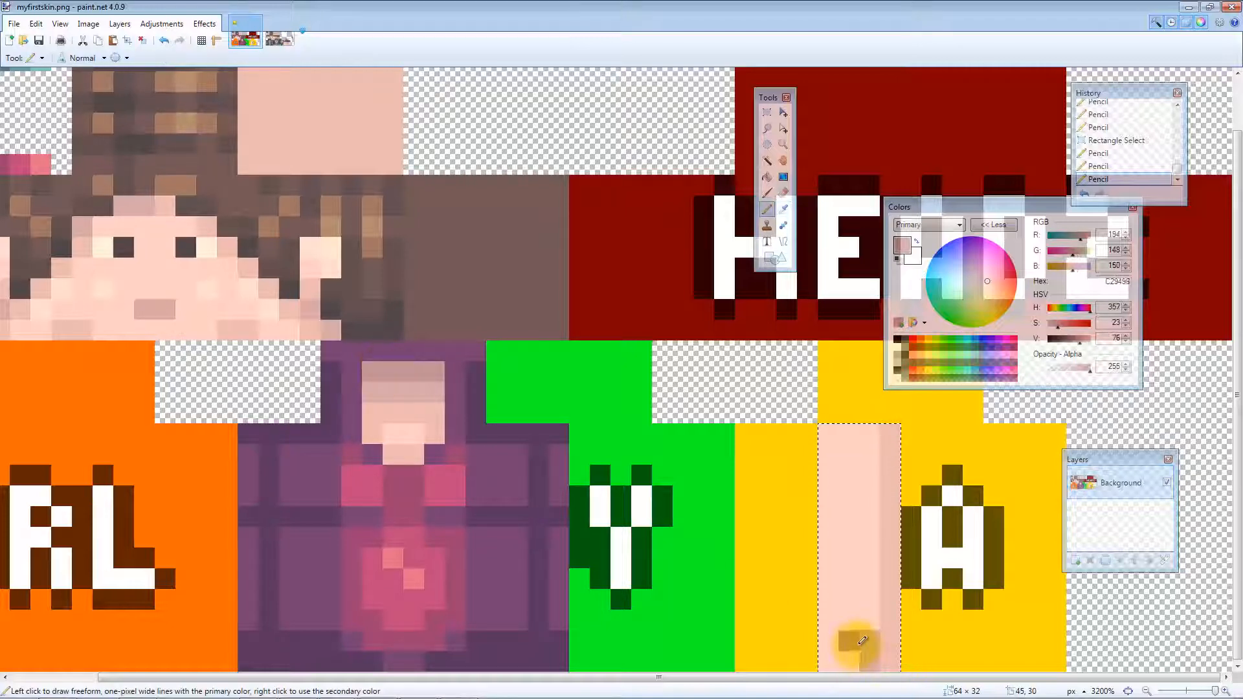
{"action": "left_click", "coordinate": [868, 664]}
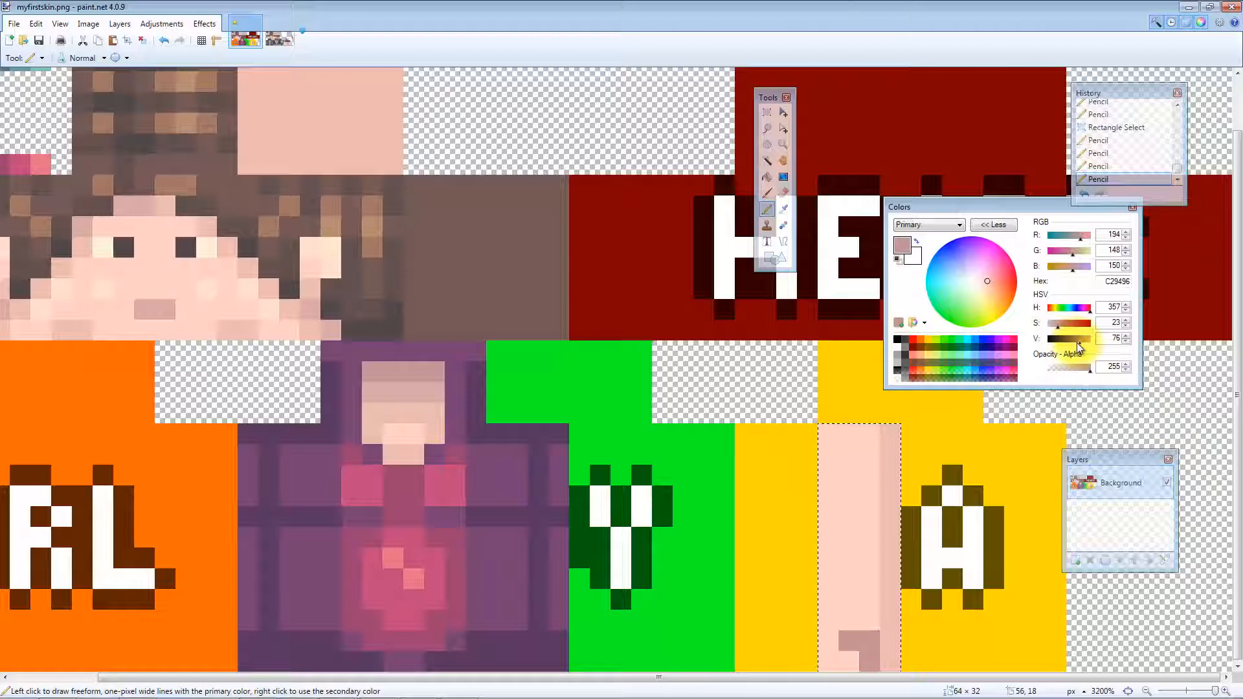
{"action": "left_click_drag", "start_coordinate": [1079, 348], "coordinate": [1075, 348]}
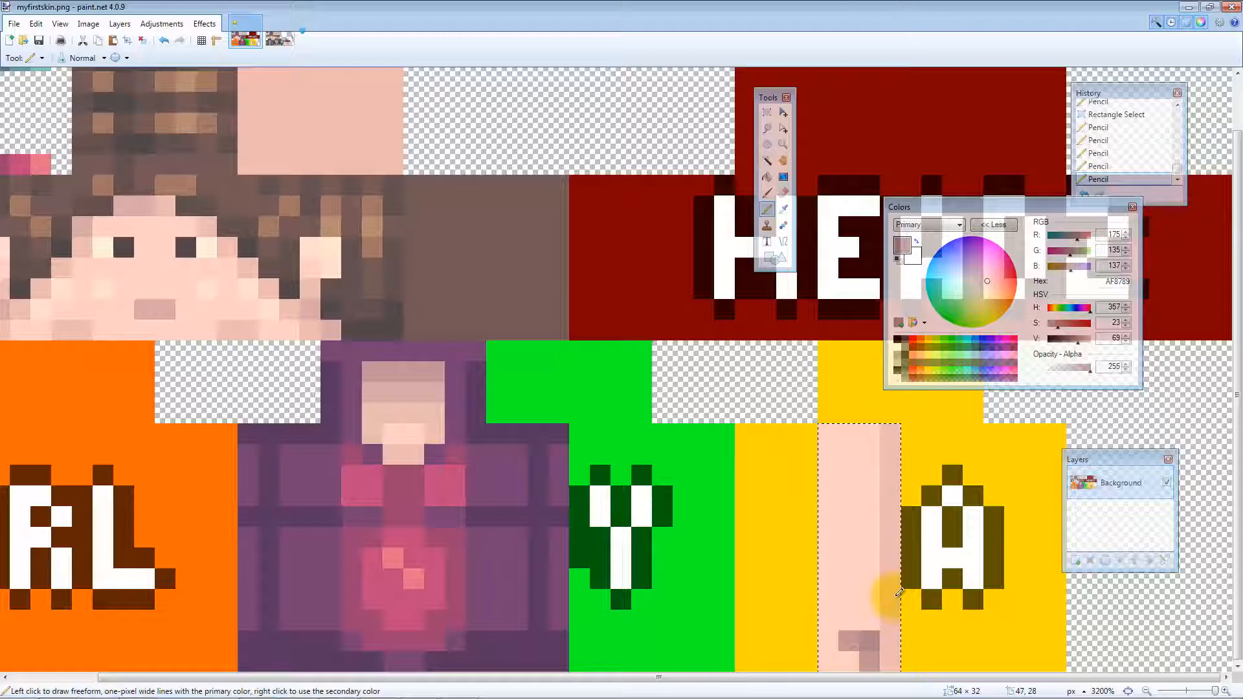
Pick EDBAB1 and paint a short horizontal elbow crease halfway down the arm front
{"action": "key", "text": "k"}
{"action": "left_click", "coordinate": [888, 558]}
{"action": "key", "text": "p"}
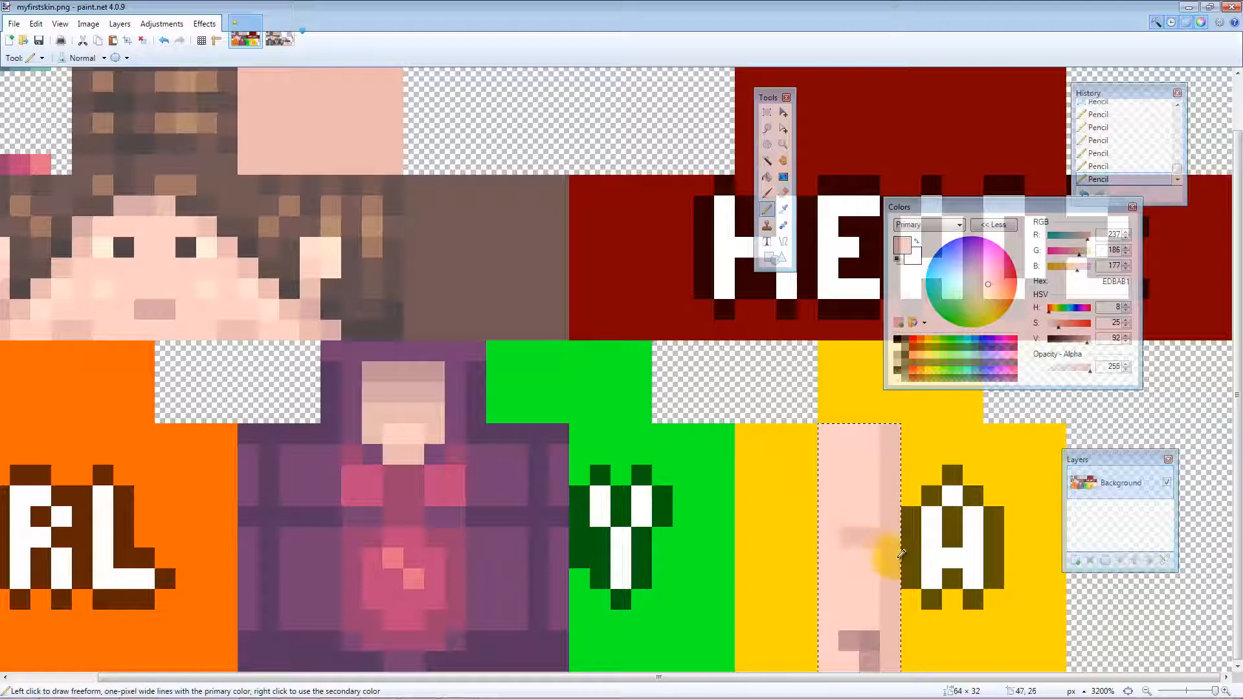
Pick FFDECD and paint vertical highlights on the upper arm and forearm, above and below the elbow crease
{"action": "key", "text": "k"}
{"action": "left_click", "coordinate": [869, 558]}
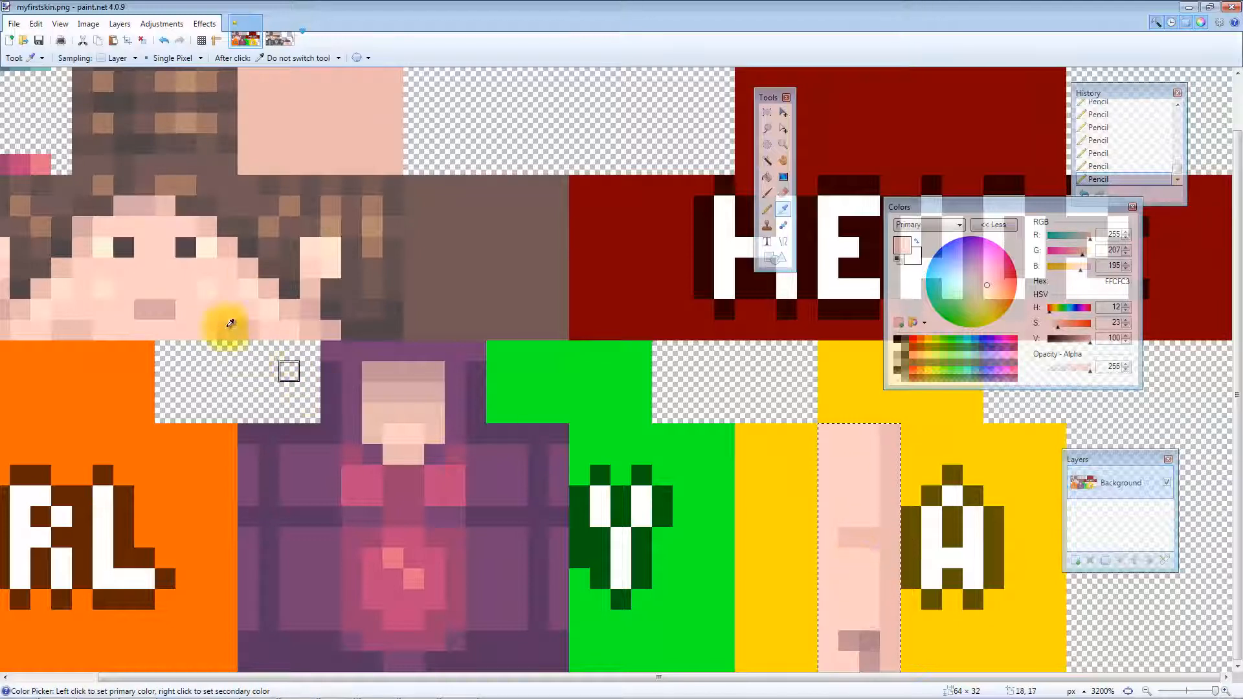
{"action": "left_click", "coordinate": [199, 287]}
{"action": "key", "text": "p"}
{"action": "mouse_move", "coordinate": [868, 602]}
{"action": "left_mouse_down"}
{"action": "mouse_move", "coordinate": [851, 563]}
{"action": "mouse_move", "coordinate": [851, 451]}
{"action": "mouse_move", "coordinate": [870, 508]}
{"action": "left_mouse_up"}
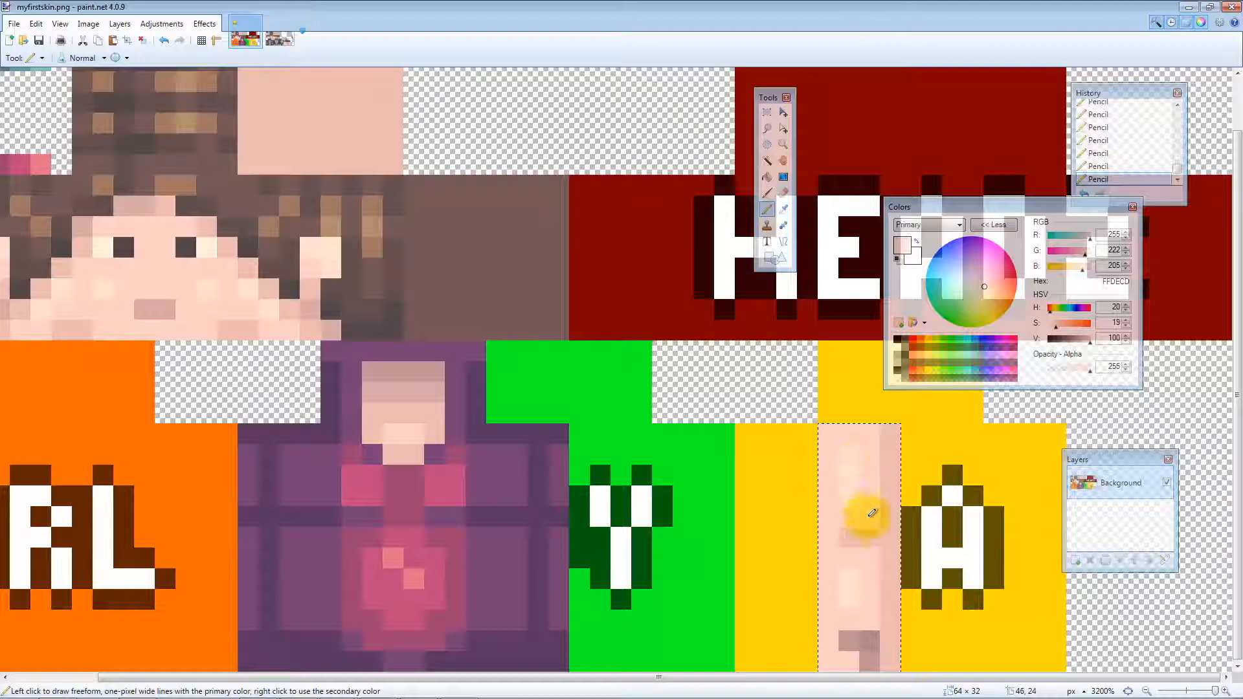
Pick EDBAB1 and add a shading pixel just above the elbow crease
{"action": "key", "text": "k"}
{"action": "left_click", "coordinate": [227, 316]}
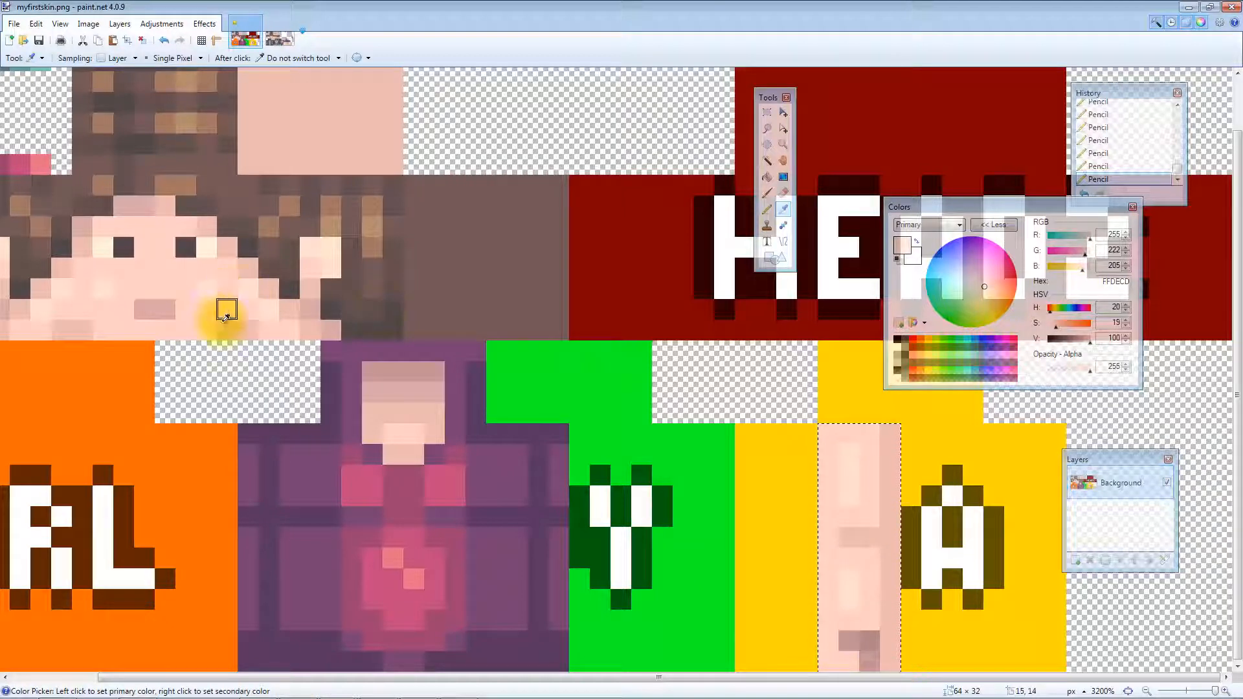
{"action": "left_click", "coordinate": [290, 304]}
{"action": "key", "text": "p"}
{"action": "left_click", "coordinate": [869, 508]}
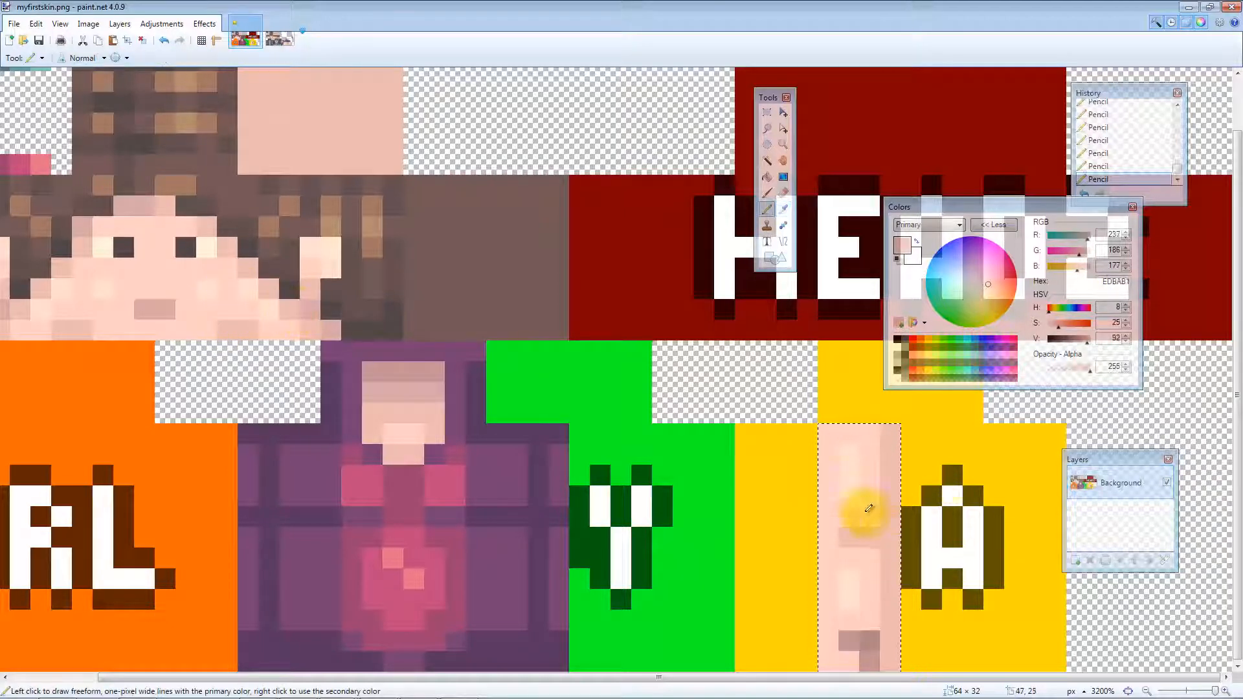
Pick D9A9A7 and darken the elbow crease near the arm's shaded edge
{"action": "key", "text": "k"}
{"action": "left_click", "coordinate": [301, 311]}
{"action": "key", "text": "p"}
{"action": "left_click", "coordinate": [885, 536]}
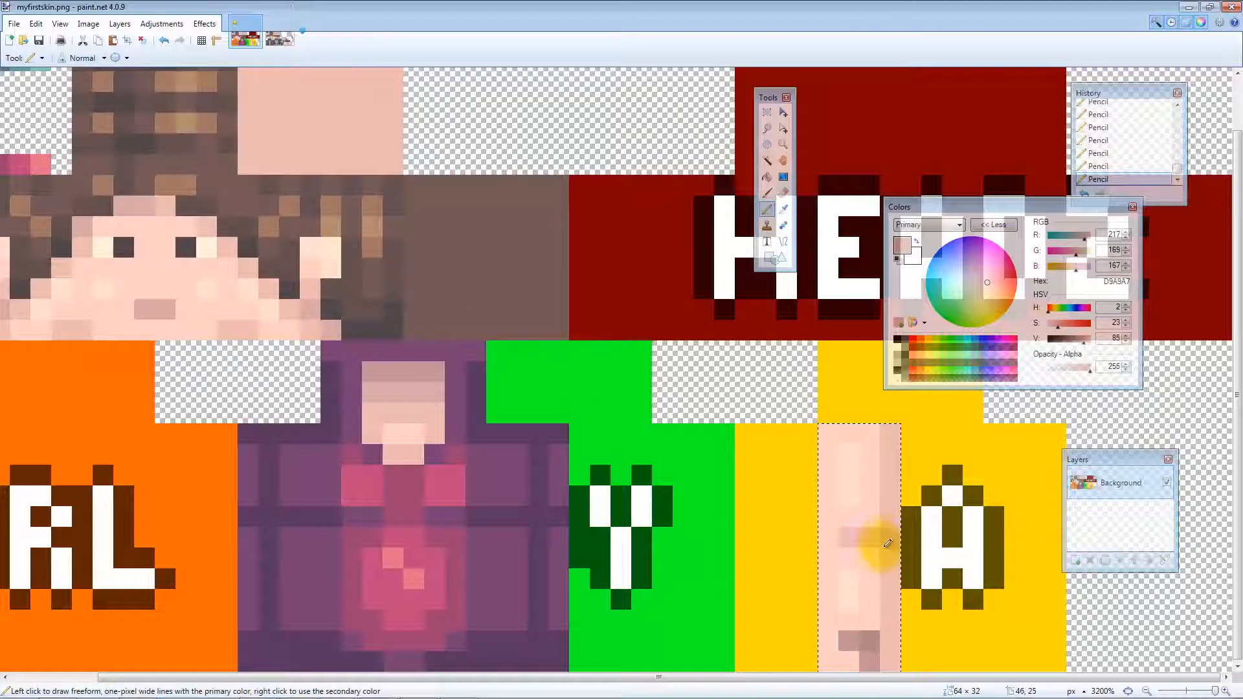
Pick the magenta-purple from the shirt's chest and paint a three-pixel-high sleeve across the top of the arm front
{"action": "key", "text": "k"}
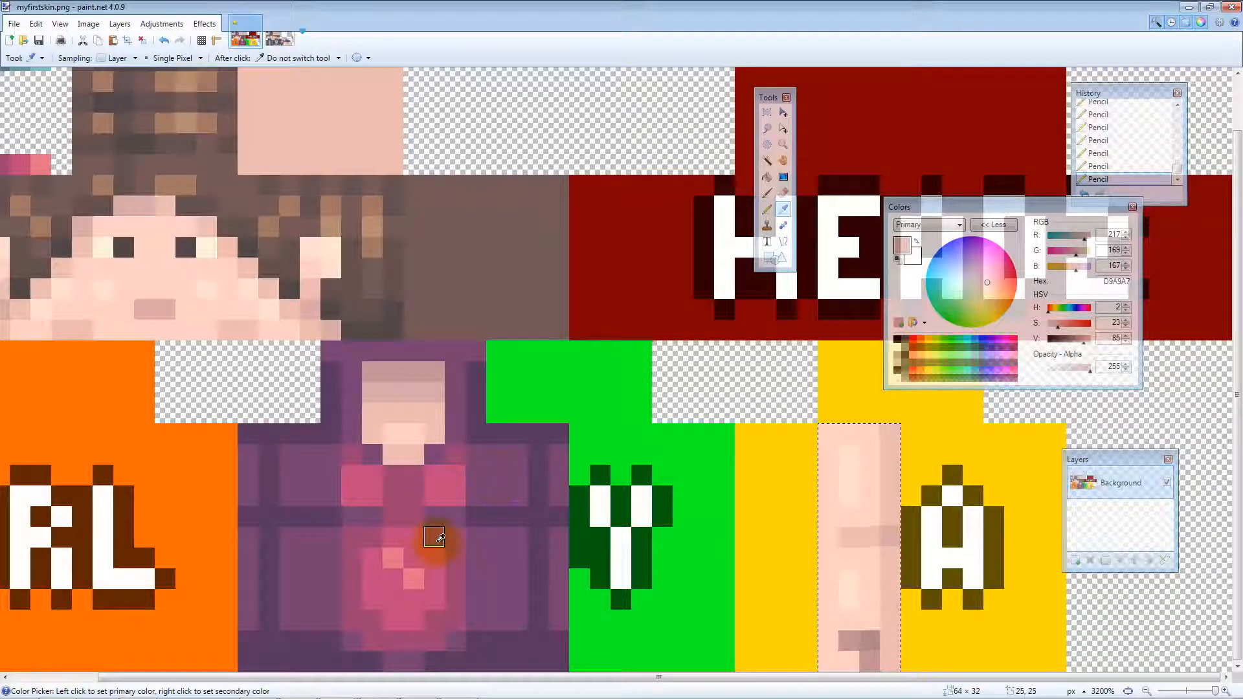
{"action": "left_click", "coordinate": [433, 537]}
{"action": "key", "text": "p"}
{"action": "mouse_move", "coordinate": [827, 465]}
{"action": "left_mouse_down"}
{"action": "mouse_move", "coordinate": [896, 452]}
{"action": "mouse_move", "coordinate": [842, 437]}
{"action": "mouse_move", "coordinate": [898, 444]}
{"action": "mouse_move", "coordinate": [863, 471]}
{"action": "mouse_move", "coordinate": [824, 470]}
{"action": "left_mouse_up"}
Shade the skin just beneath the sleeve with EDBAB1, using D9A9A7 at the arm's shaded edge
{"action": "key", "text": "k"}
{"action": "left_click", "coordinate": [887, 495]}
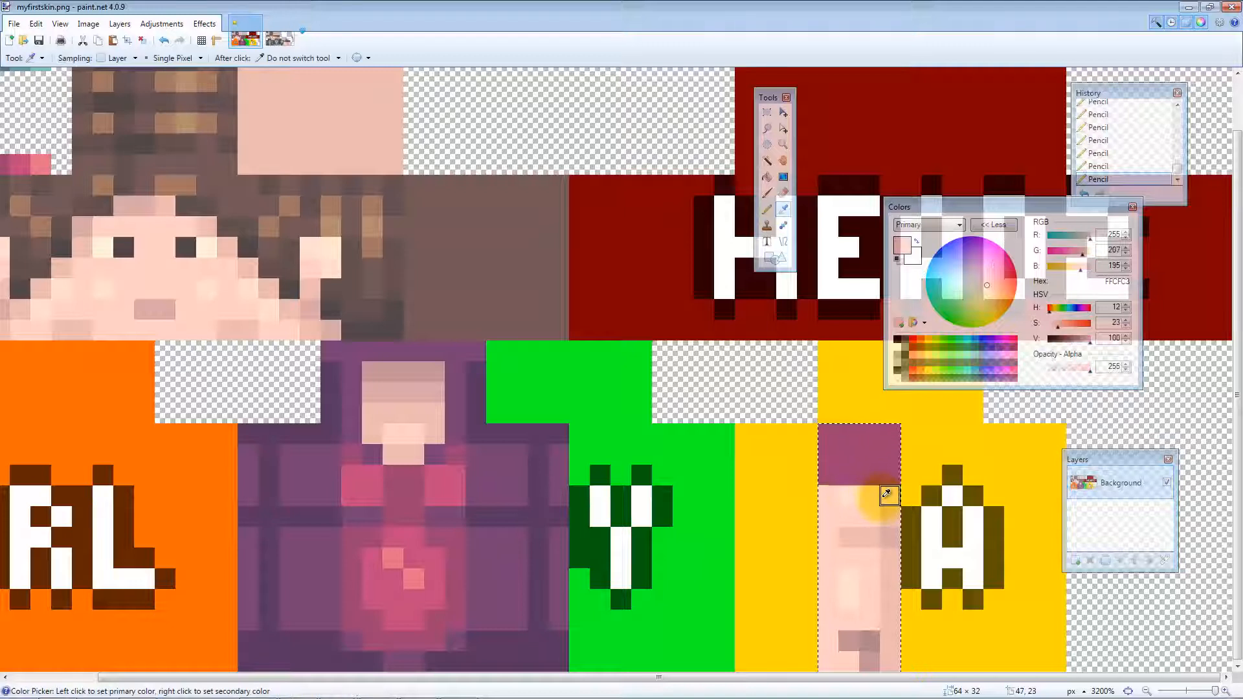
{"action": "key", "text": "p"}
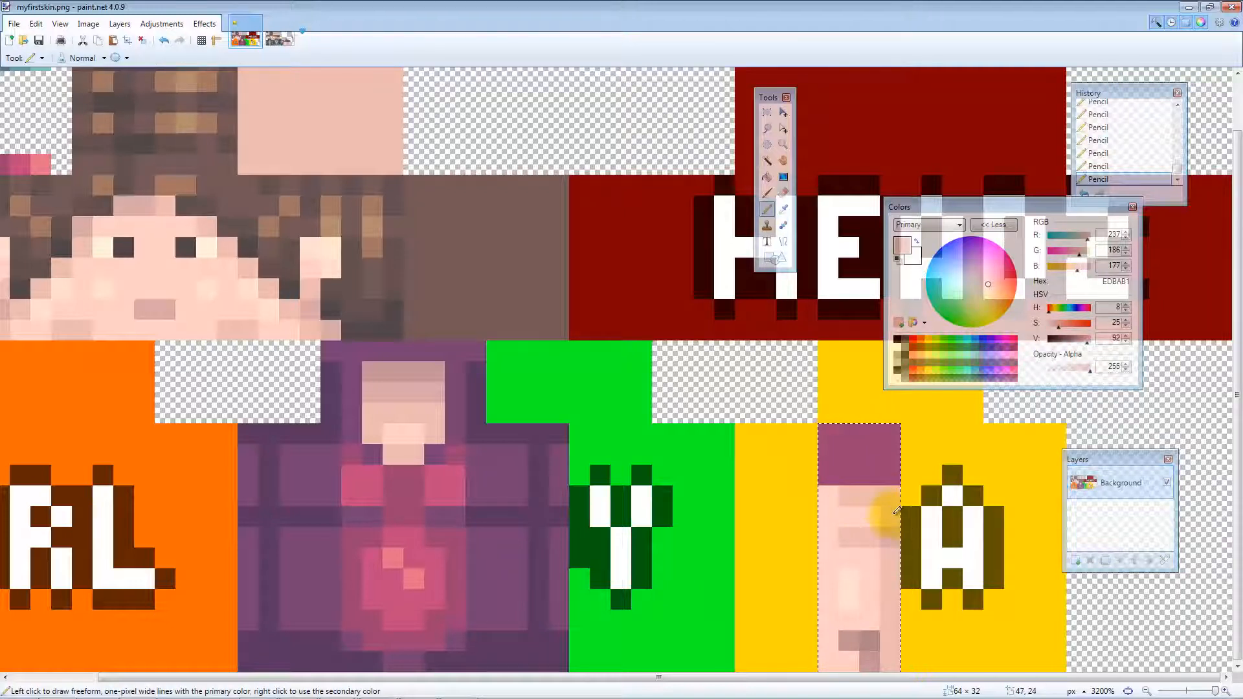
{"action": "left_click", "coordinate": [884, 541], "text": "ctrl"}
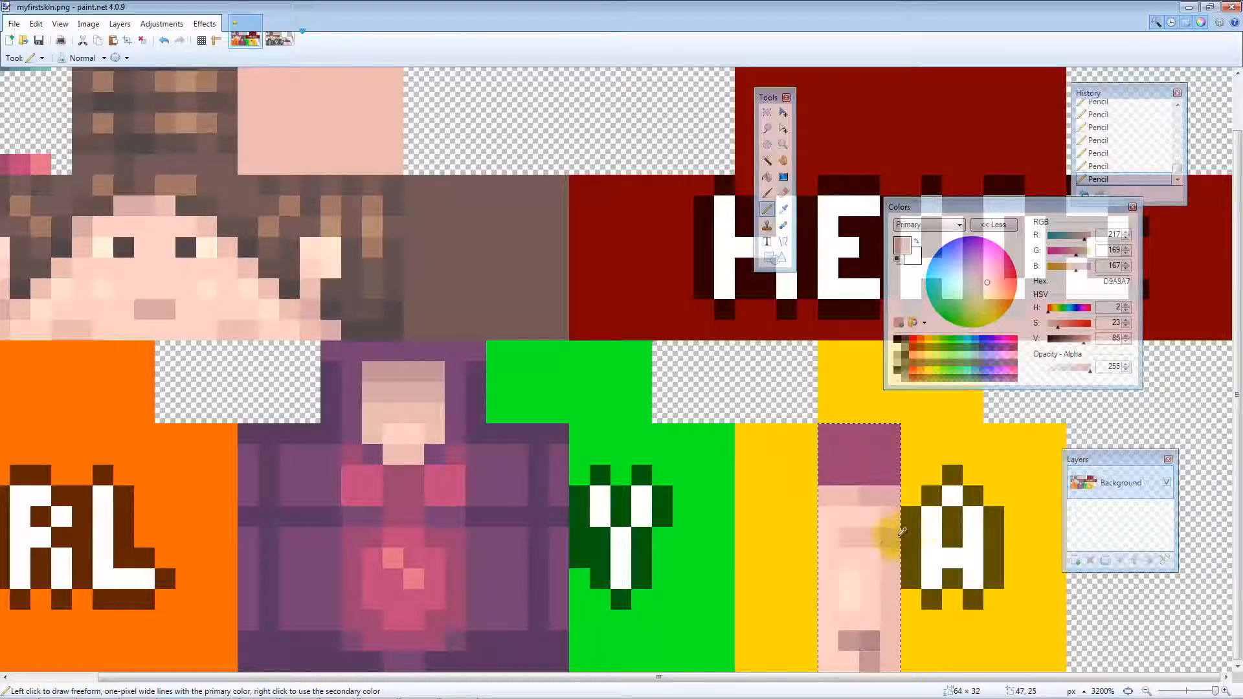
Move the elbow crease one pixel lower, covering the old one with FFCFC3 and repainting it in EDBAB1 with D9A9A7 at the shaded edge
{"action": "left_click", "coordinate": [868, 558]}
{"action": "key", "text": "p"}
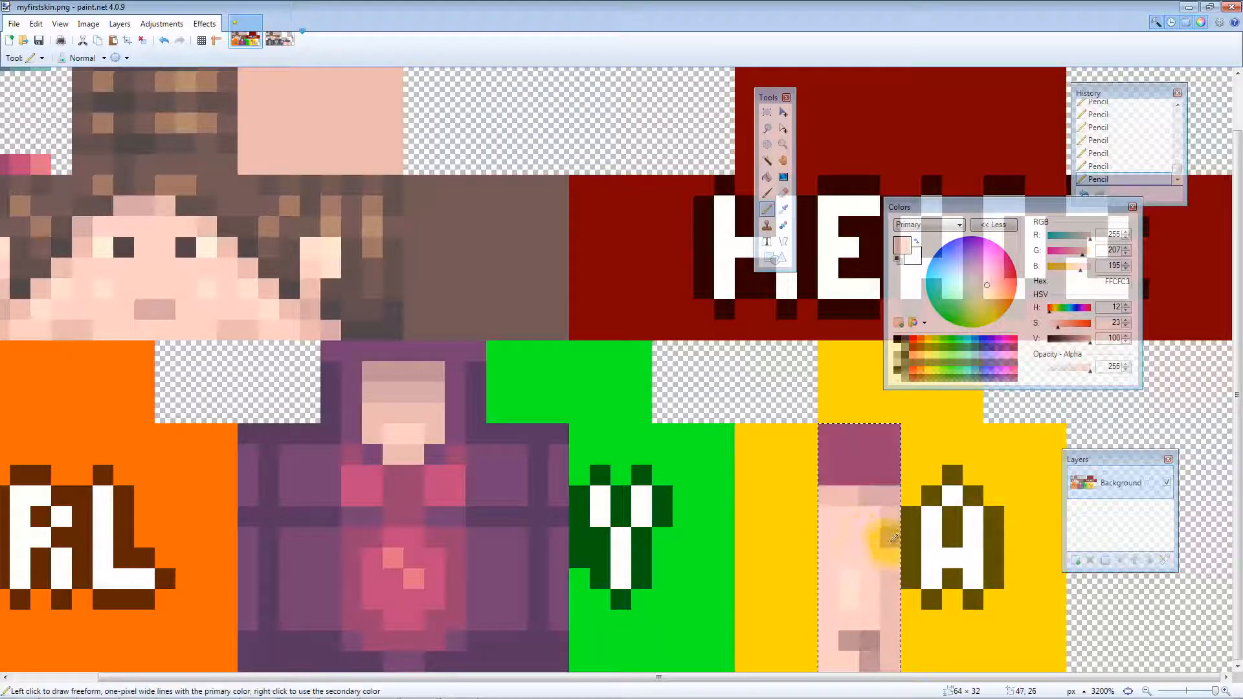
{"action": "key", "text": "k"}
{"action": "left_click", "coordinate": [889, 536]}
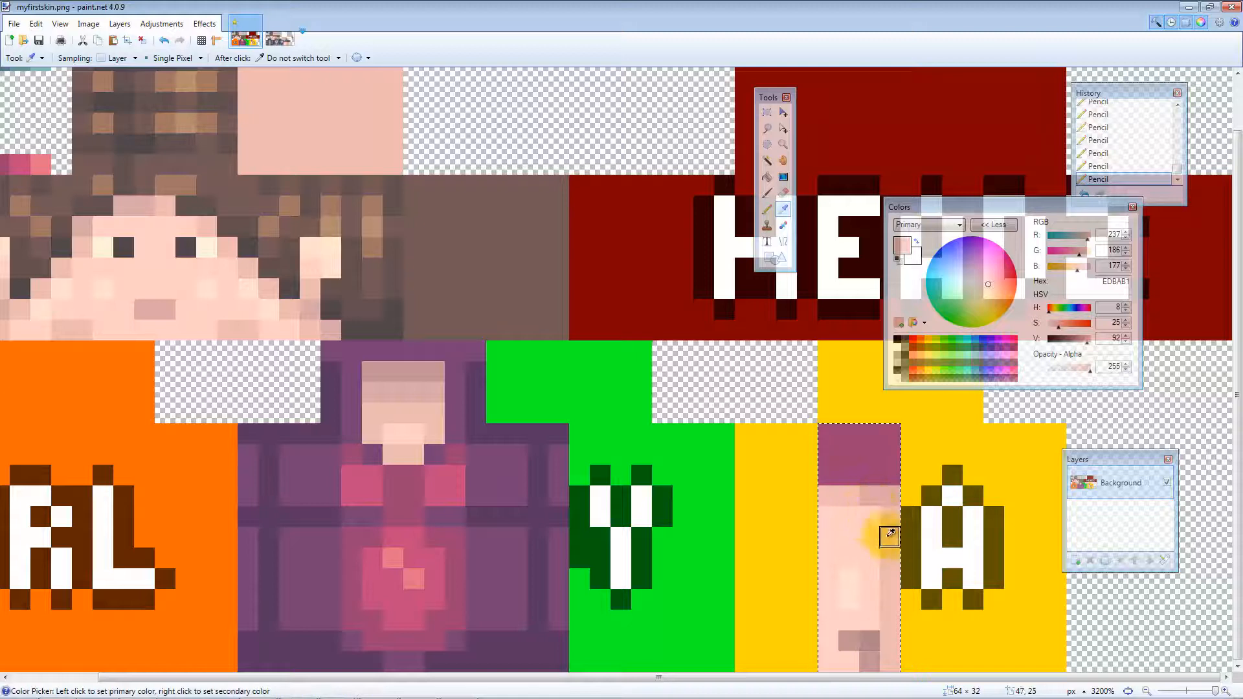
{"action": "key", "text": "p"}
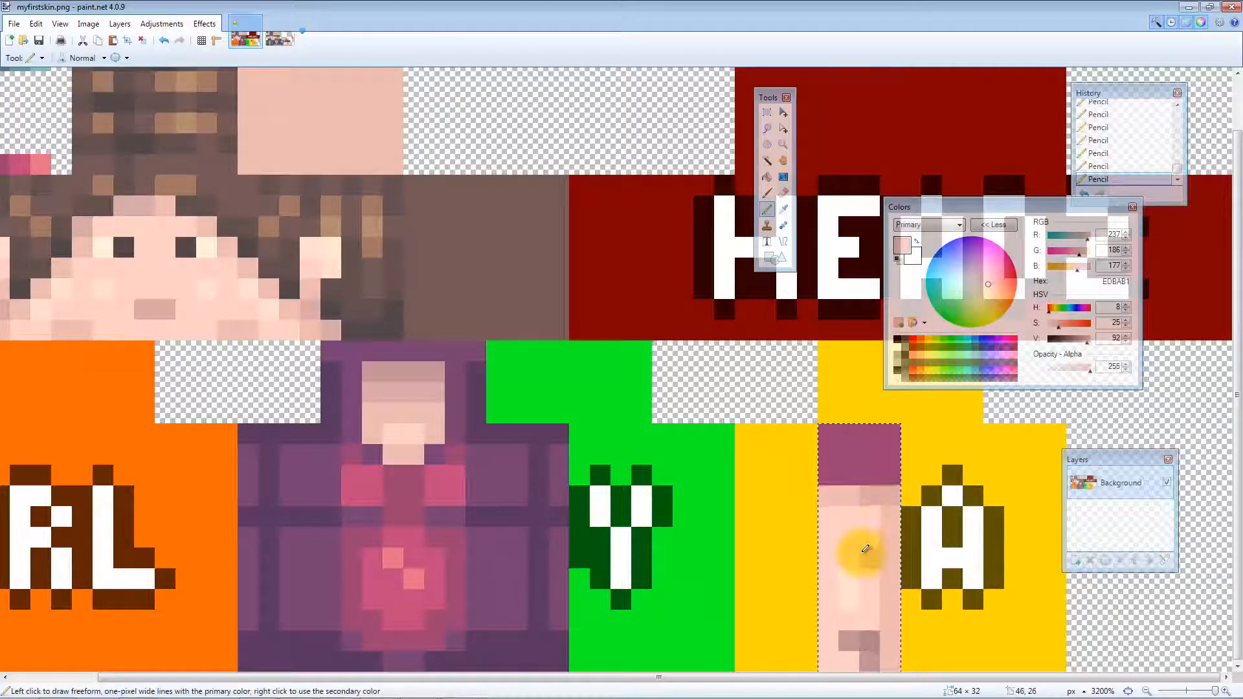
{"action": "left_click_drag", "start_coordinate": [859, 555], "coordinate": [902, 543]}
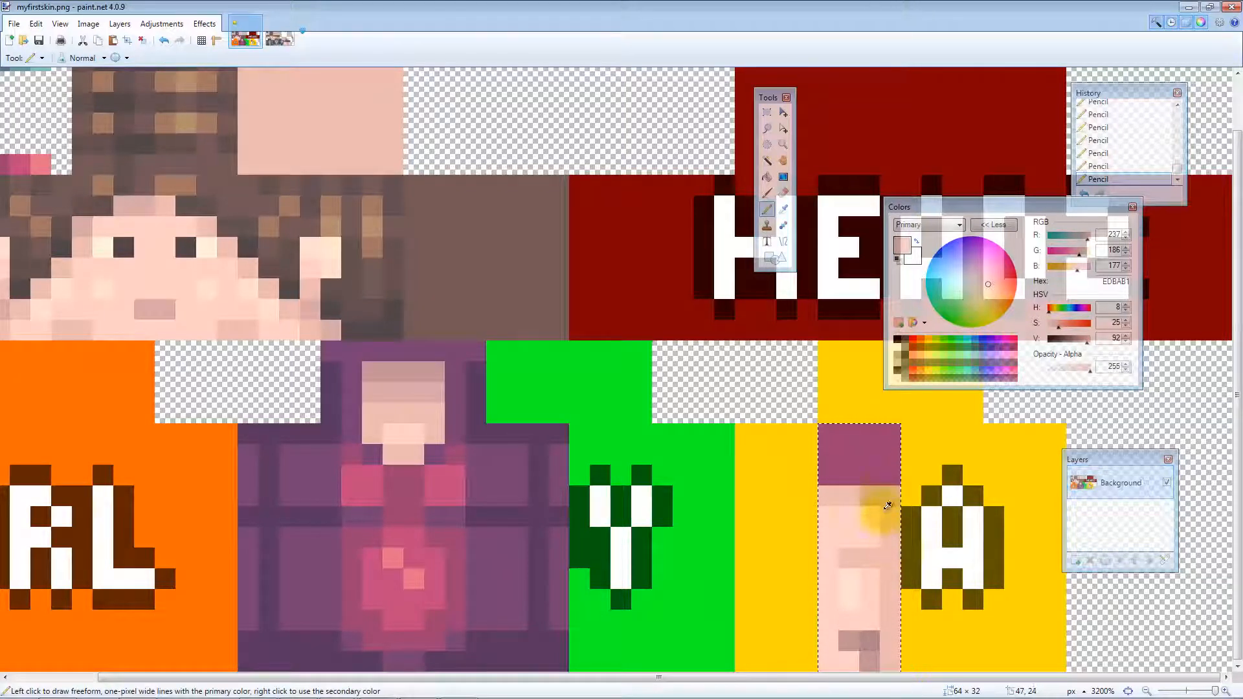
{"action": "key", "text": "k"}
{"action": "left_click", "coordinate": [886, 500]}
{"action": "key", "text": "p"}
{"action": "left_click", "coordinate": [887, 557]}
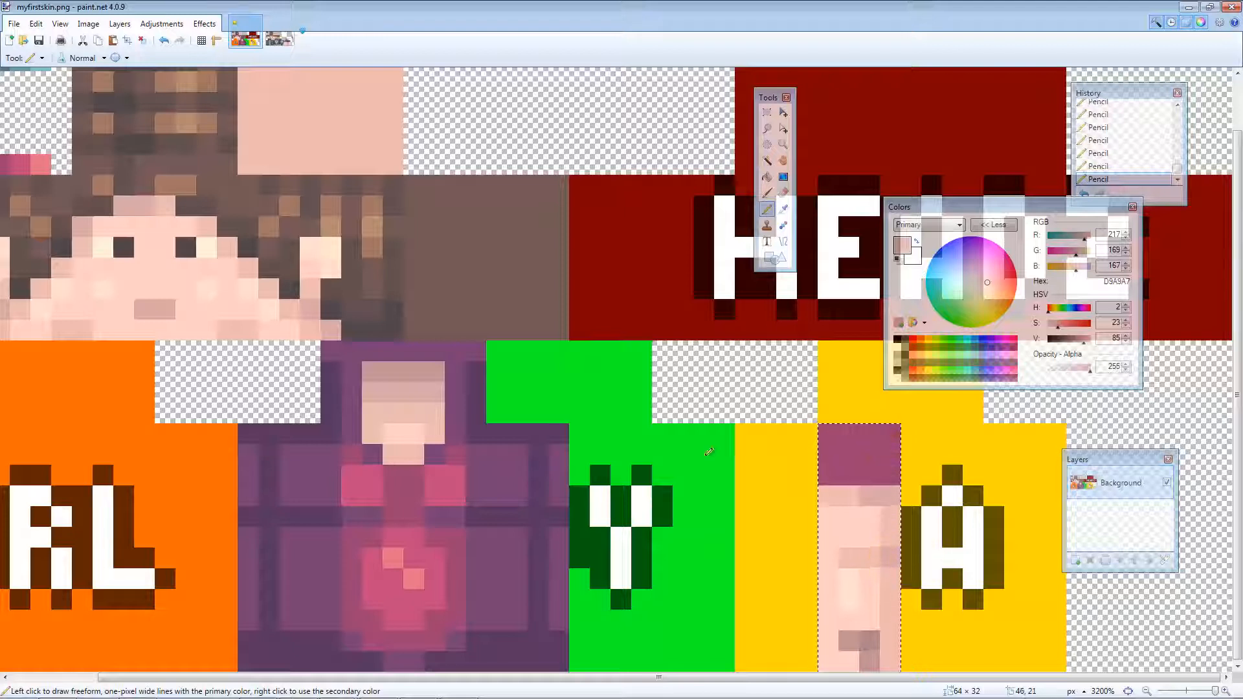
Shade the sleeve's hem and side edge with 784273 and add a C1477C highlight near its top
{"action": "key", "text": "k"}
{"action": "left_click", "coordinate": [454, 516]}
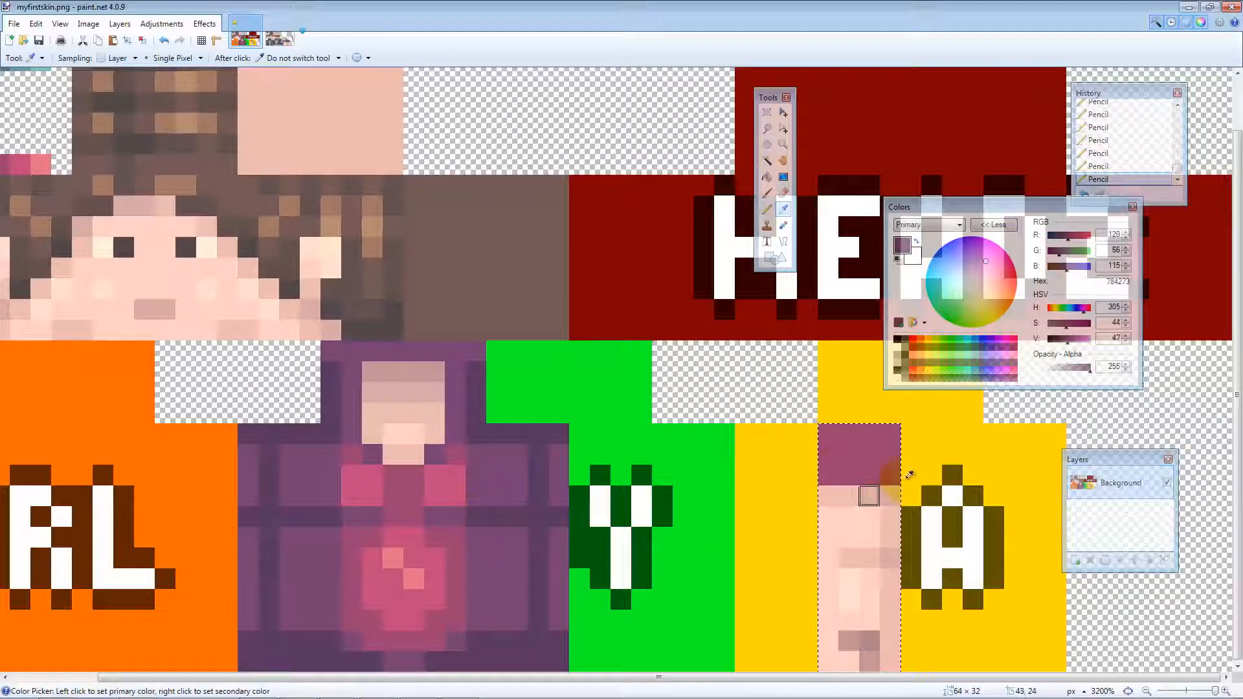
{"action": "key", "text": "p"}
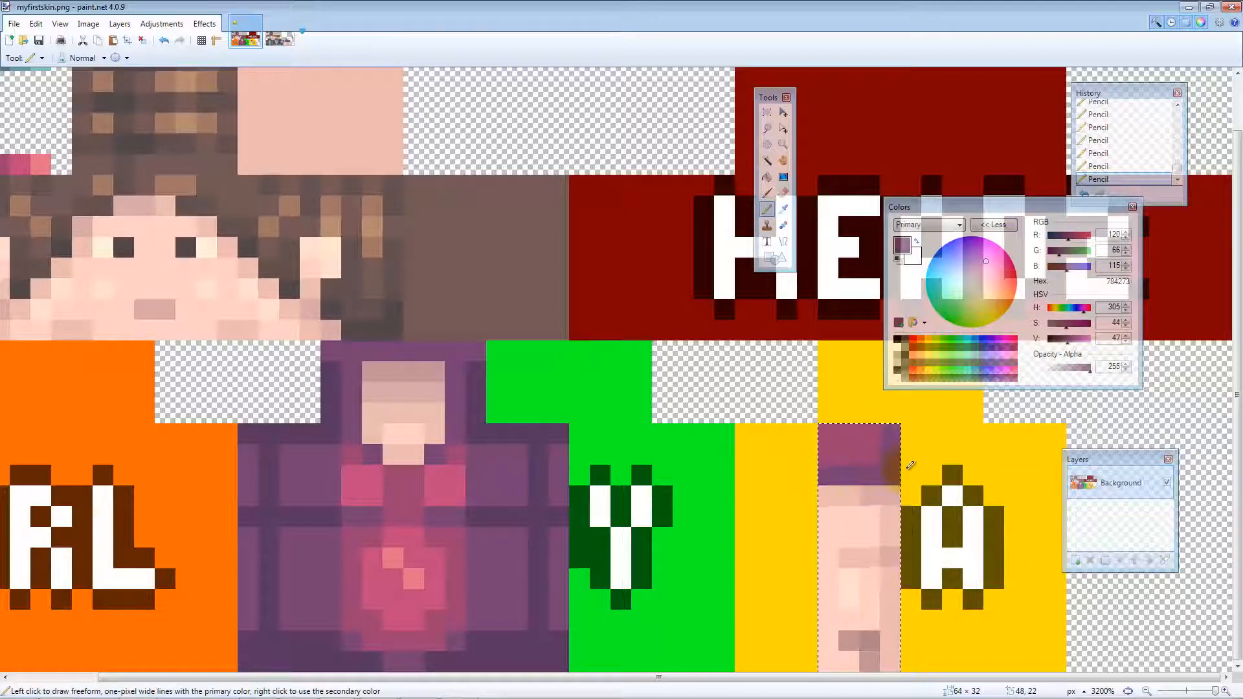
{"action": "key", "text": "k"}
{"action": "left_click", "coordinate": [409, 543]}
{"action": "key", "text": "p"}
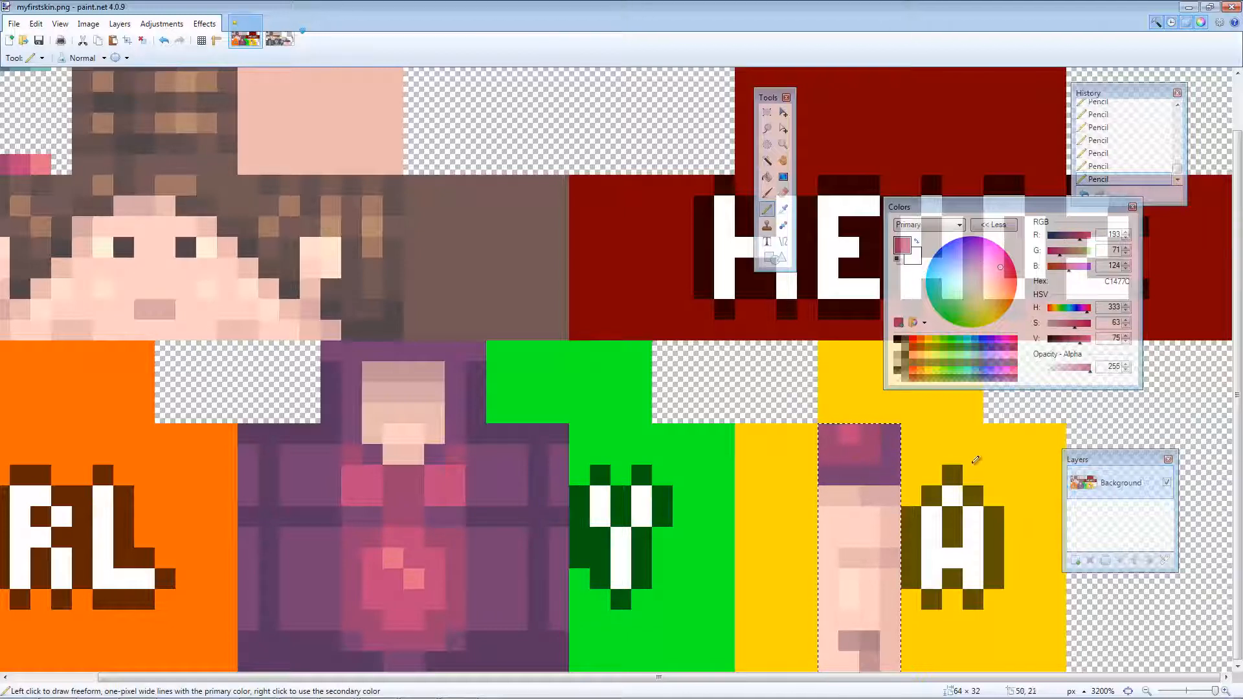
Save the skin and inspect it in Minecraft Skin Viewer, with the model in the standing pose and turned to show the arms
{"action": "key", "text": "ctrl+s"}
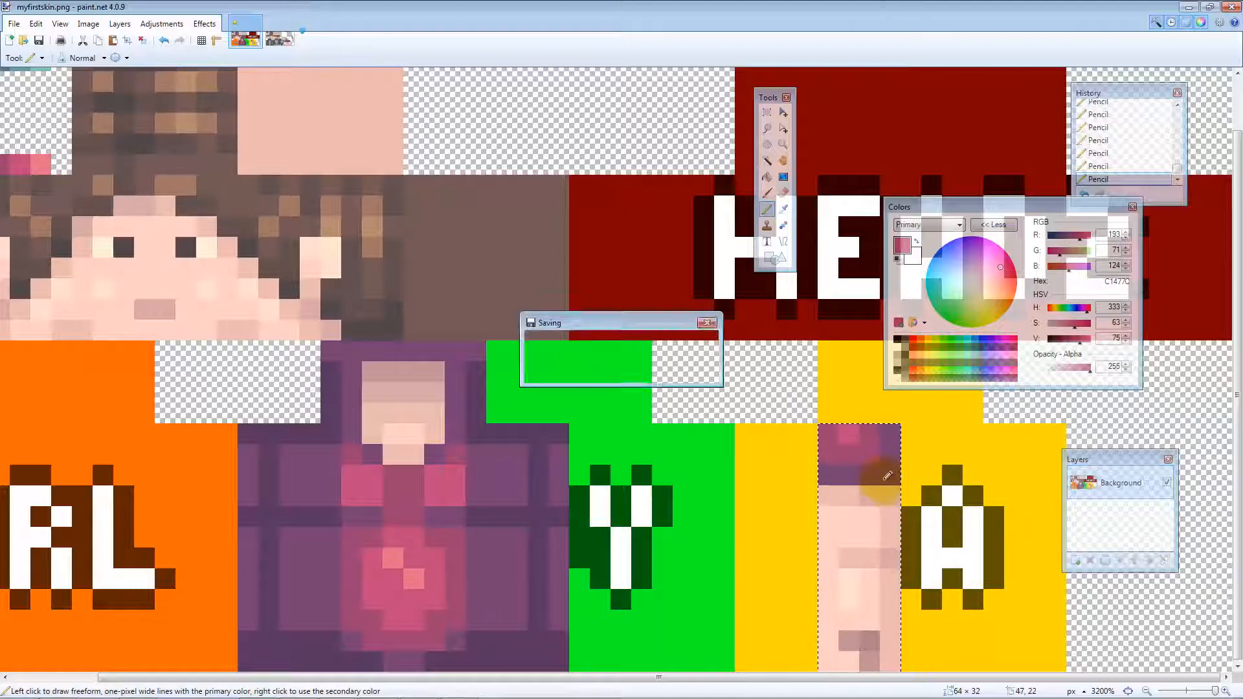
{"action": "left_click_drag", "start_coordinate": [1242, 192], "coordinate": [548, 120]}
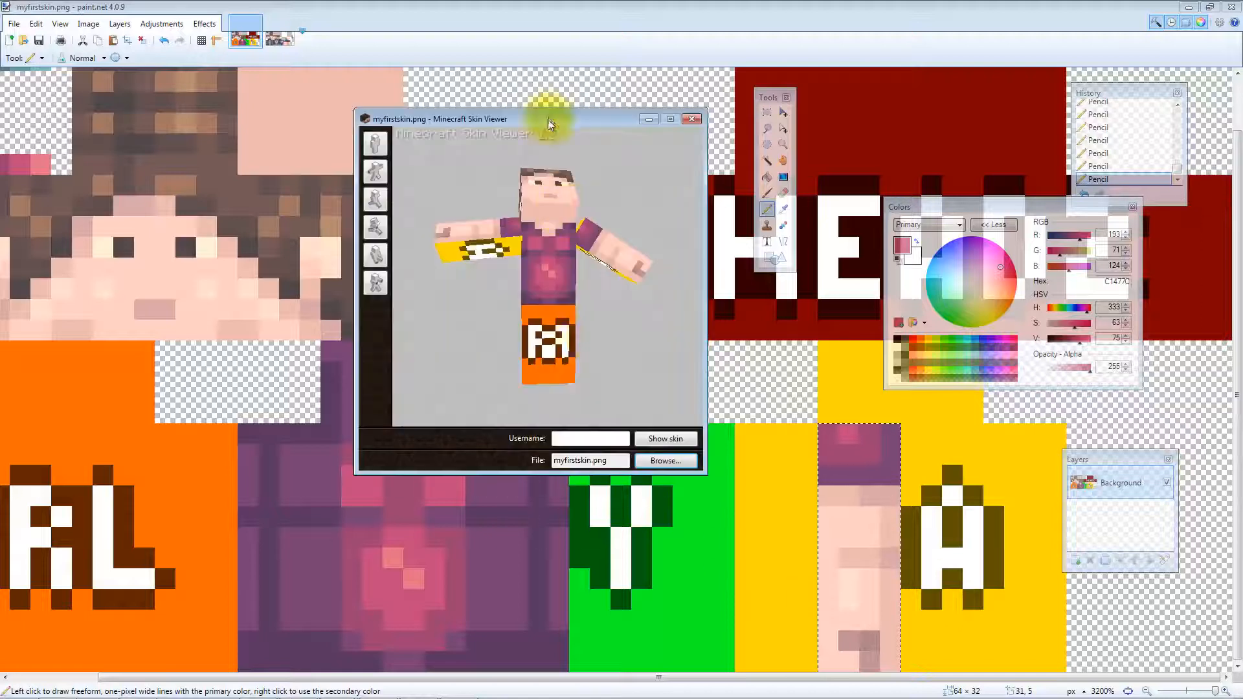
{"action": "left_click", "coordinate": [375, 143]}
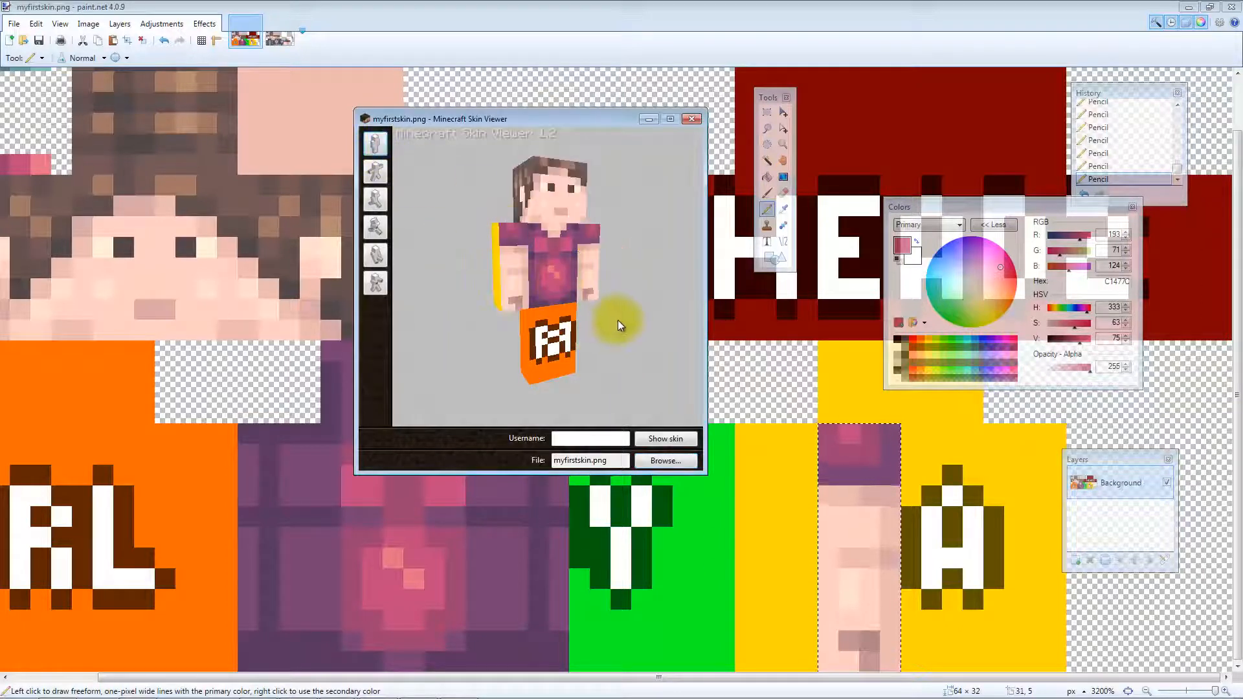
{"action": "mouse_move", "coordinate": [618, 320]}
{"action": "left_mouse_down"}
{"action": "mouse_move", "coordinate": [593, 314]}
{"action": "mouse_move", "coordinate": [649, 328]}
{"action": "mouse_move", "coordinate": [573, 322]}
{"action": "mouse_move", "coordinate": [646, 330]}
{"action": "mouse_move", "coordinate": [625, 337]}
{"action": "mouse_move", "coordinate": [573, 317]}
{"action": "mouse_move", "coordinate": [638, 326]}
{"action": "mouse_move", "coordinate": [604, 313]}
{"action": "mouse_move", "coordinate": [629, 350]}
{"action": "mouse_move", "coordinate": [468, 348]}
{"action": "mouse_move", "coordinate": [534, 356]}
{"action": "mouse_move", "coordinate": [475, 357]}
{"action": "mouse_move", "coordinate": [615, 325]}
{"action": "left_mouse_up"}
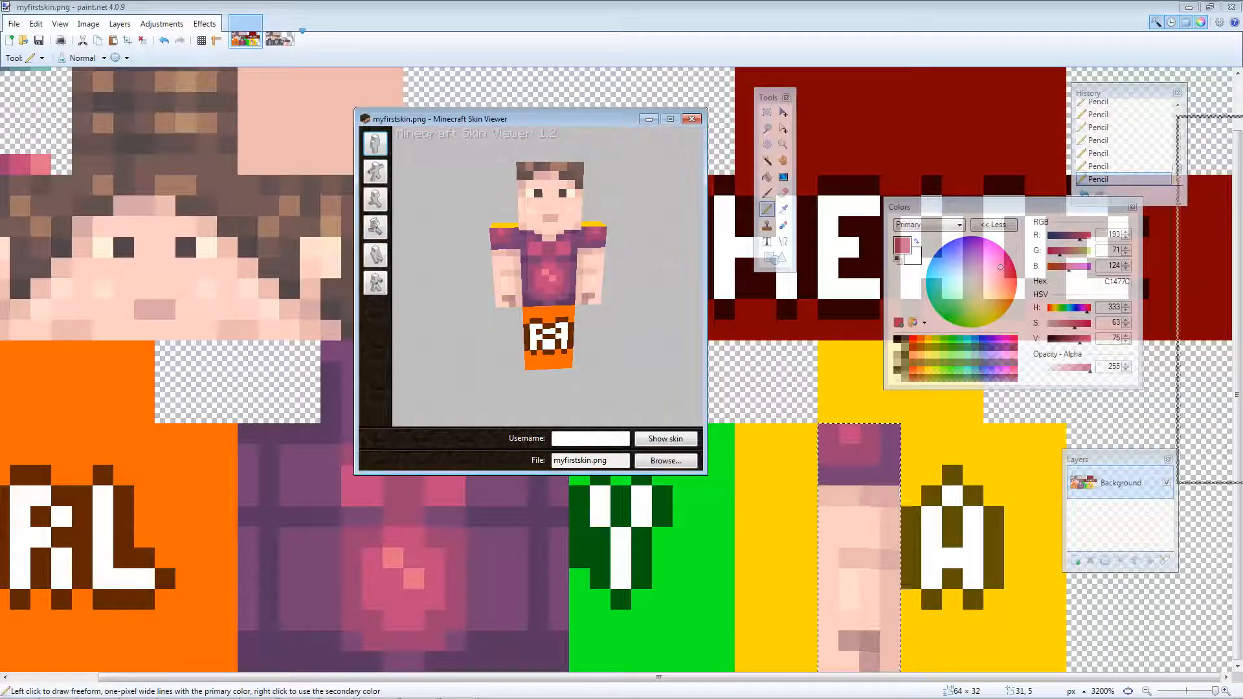
{"action": "left_click", "coordinate": [649, 118]}
Select the front face of the leg and fill it with the mid teal-blue from the palette strip
{"action": "key", "text": "s"}
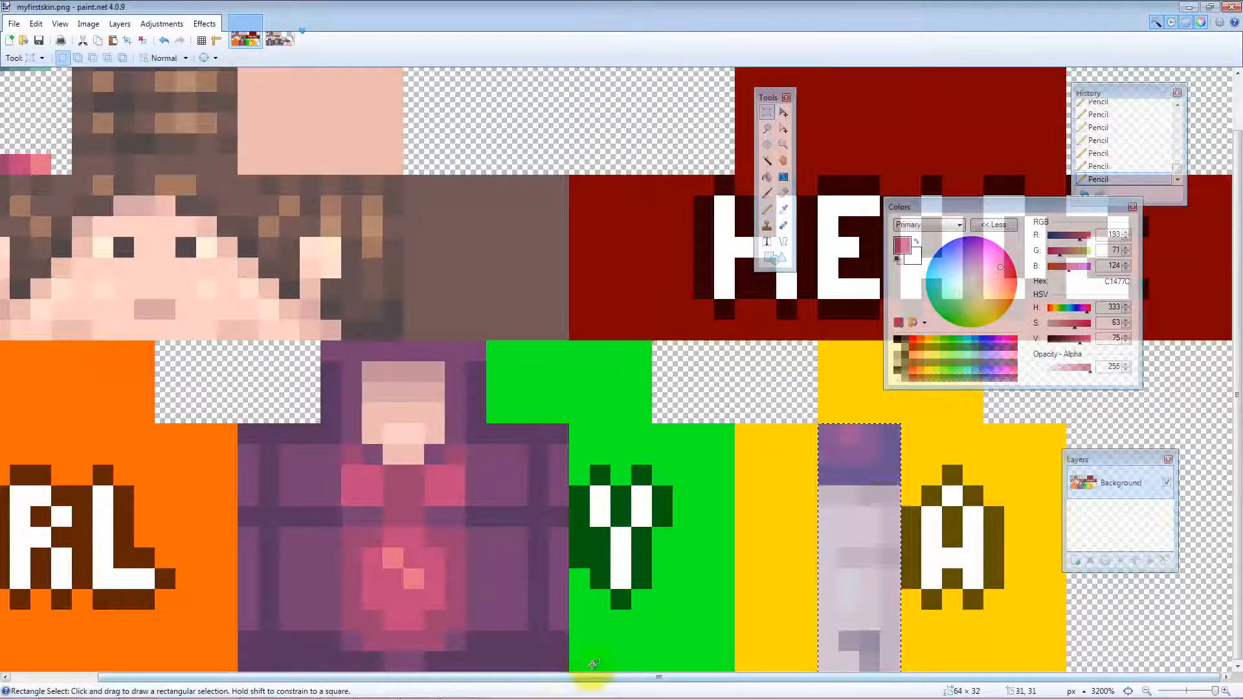
{"action": "left_click_drag", "start_coordinate": [567, 683], "coordinate": [482, 683]}
{"action": "left_click_drag", "start_coordinate": [100, 435], "coordinate": [170, 690]}
{"action": "key", "text": "k"}
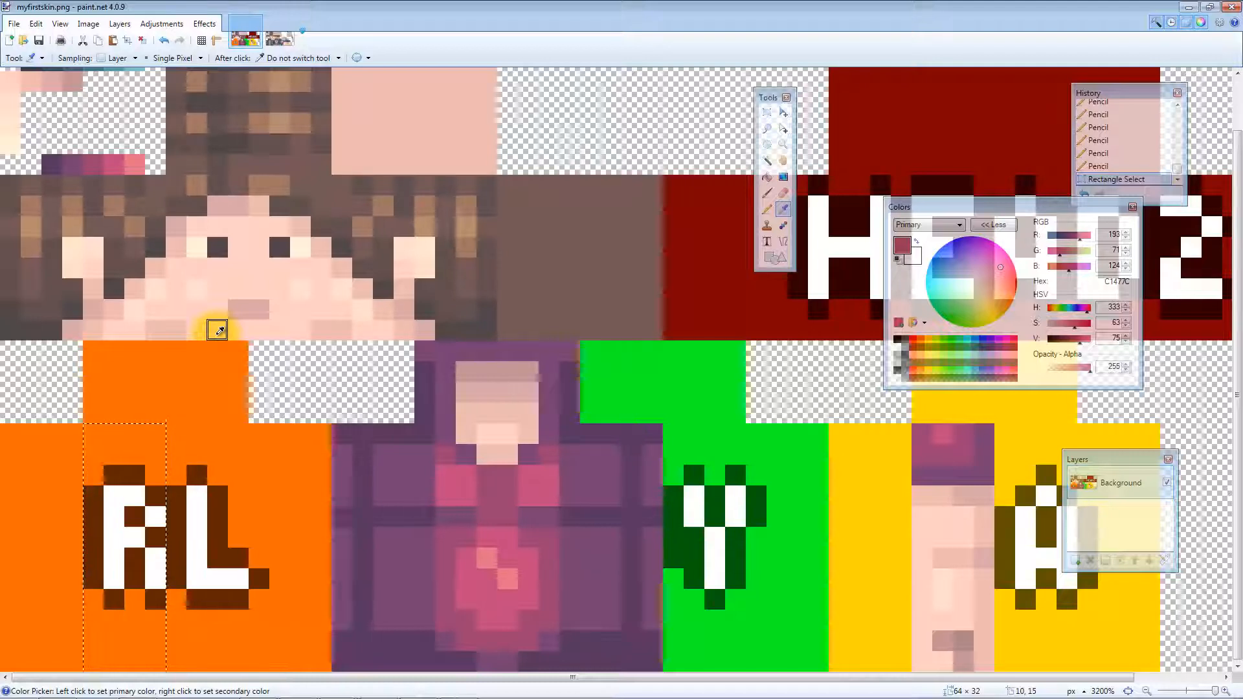
{"action": "scroll", "coordinate": [218, 331], "scroll_direction": "up", "scroll_amount": 1}
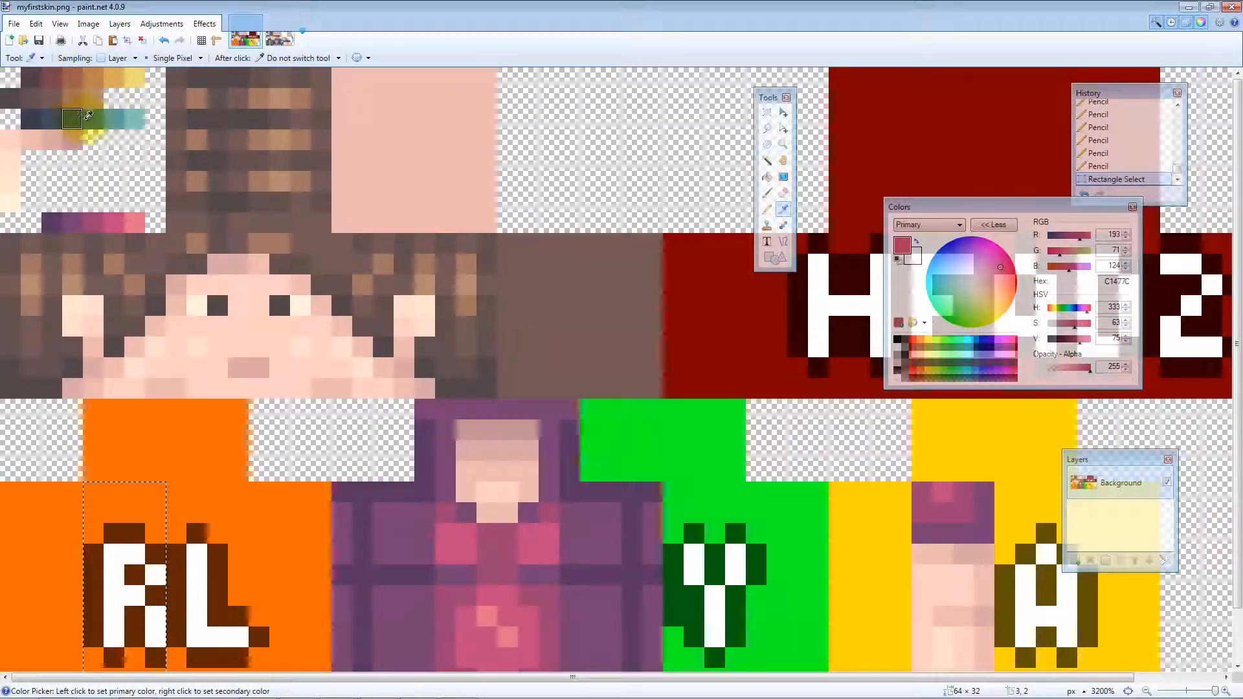
{"action": "left_click", "coordinate": [98, 120]}
{"action": "scroll", "coordinate": [114, 362], "scroll_direction": "down", "scroll_amount": 1}
{"action": "key", "text": "p"}
{"action": "mouse_move", "coordinate": [114, 454]}
{"action": "left_mouse_down"}
{"action": "mouse_move", "coordinate": [114, 674]}
{"action": "mouse_move", "coordinate": [149, 483]}
{"action": "mouse_move", "coordinate": [122, 443]}
{"action": "mouse_move", "coordinate": [152, 453]}
{"action": "mouse_move", "coordinate": [125, 472]}
{"action": "mouse_move", "coordinate": [91, 605]}
{"action": "mouse_move", "coordinate": [155, 628]}
{"action": "mouse_move", "coordinate": [149, 557]}
{"action": "left_mouse_up"}
Pick 4A6275 and paint a one-pixel-wide vertical shadow down the edge of the leg front beside the letter L
{"action": "scroll", "coordinate": [149, 556], "scroll_direction": "up", "scroll_amount": 1}
{"action": "key", "text": "k"}
{"action": "left_click", "coordinate": [79, 120]}
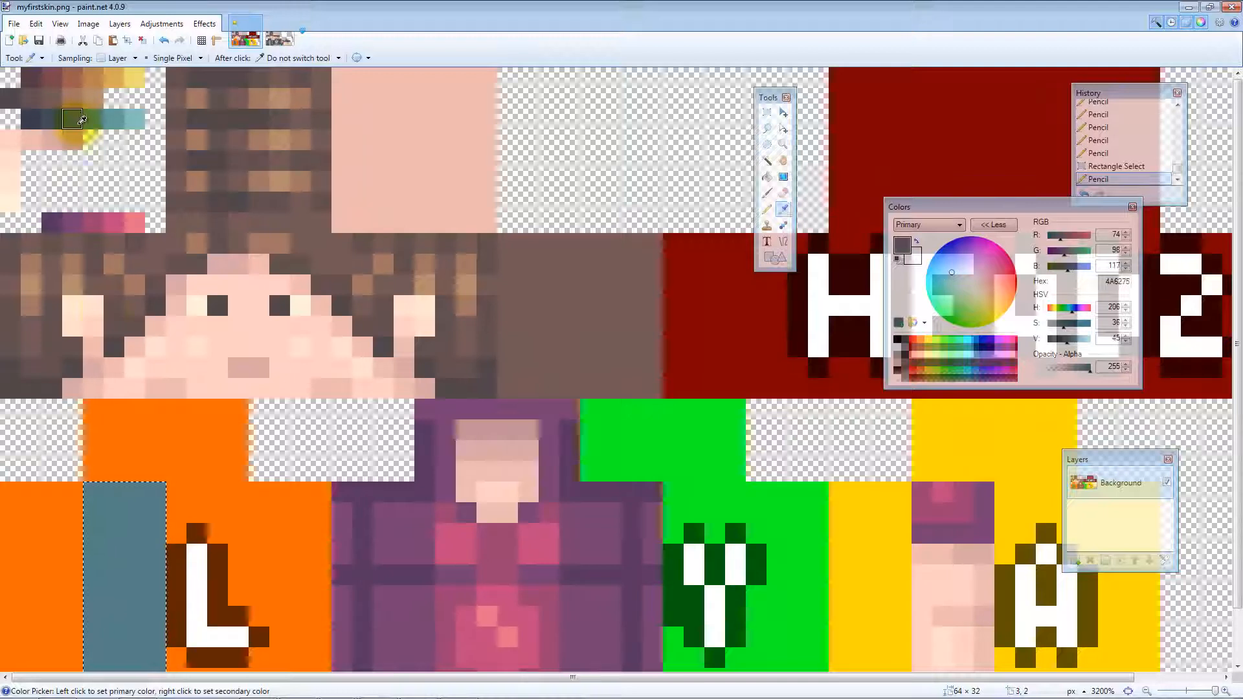
{"action": "key", "text": "p"}
{"action": "scroll", "coordinate": [123, 369], "scroll_direction": "down", "scroll_amount": 1}
{"action": "mouse_move", "coordinate": [156, 437]}
{"action": "left_mouse_down"}
{"action": "mouse_move", "coordinate": [155, 656]}
{"action": "mouse_move", "coordinate": [143, 631]}
{"action": "left_mouse_up"}
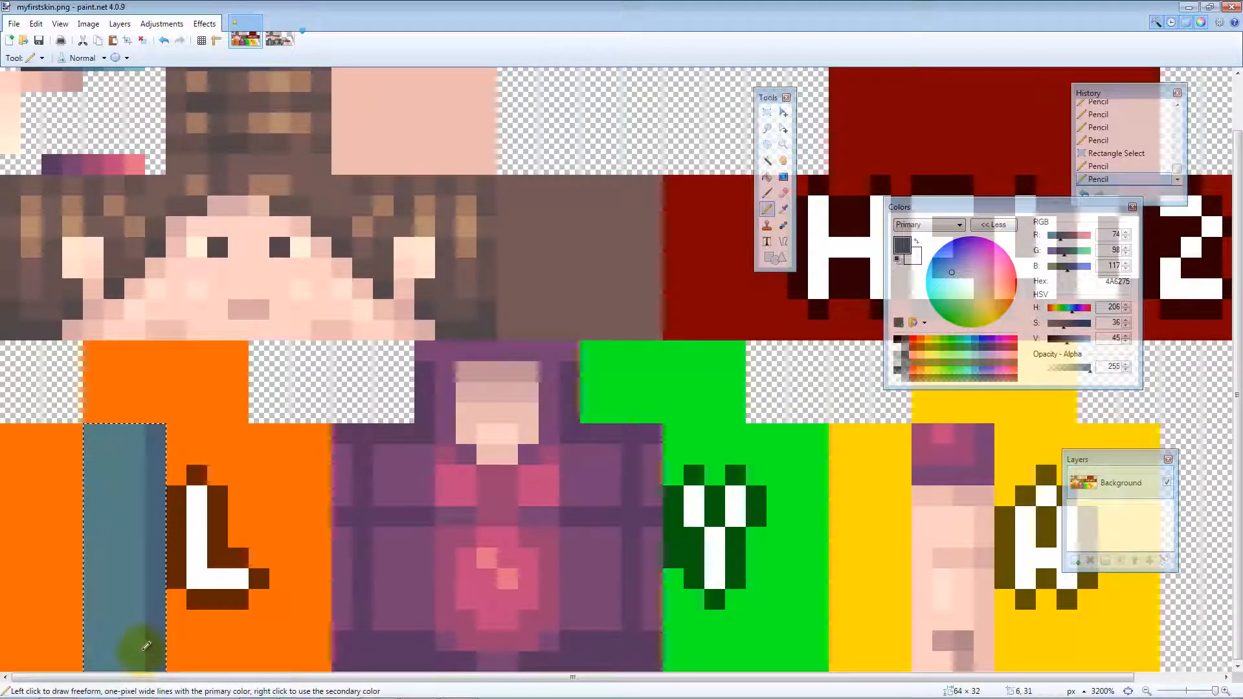
Pick 99604B and paint the bottom row of the leg front as a shoe
{"action": "scroll", "coordinate": [142, 647], "scroll_direction": "up", "scroll_amount": 1}
{"action": "key", "text": "k"}
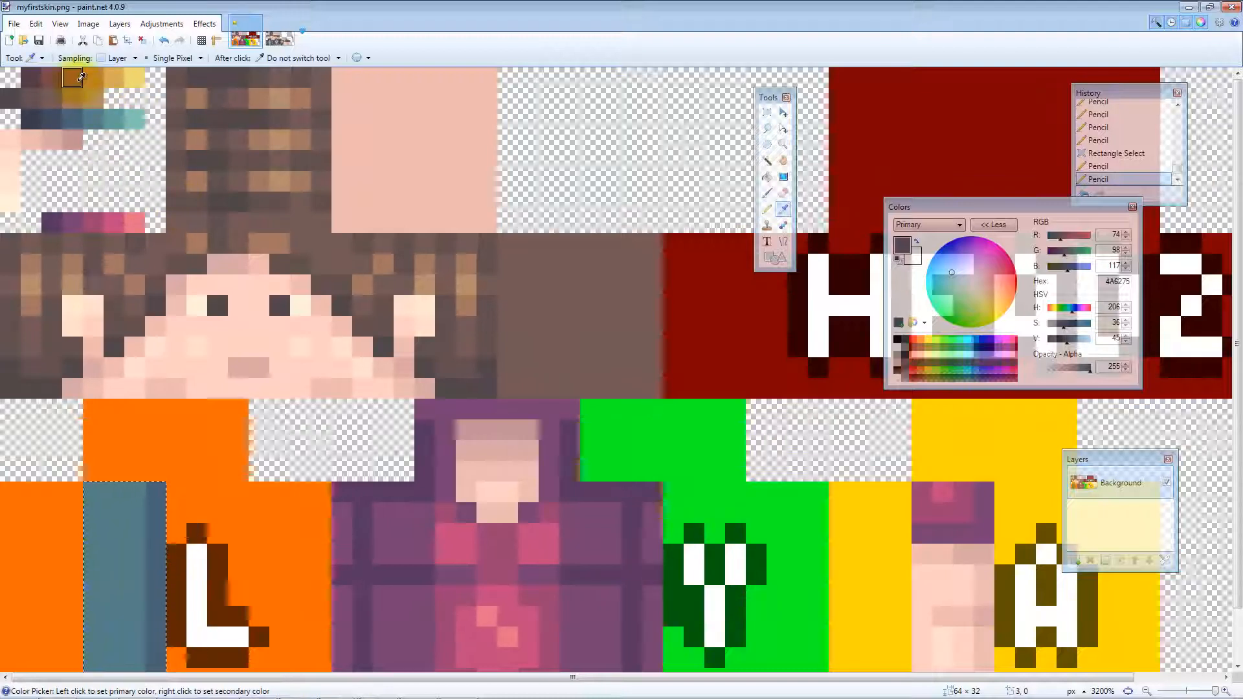
{"action": "left_click", "coordinate": [73, 78]}
{"action": "key", "text": "p"}
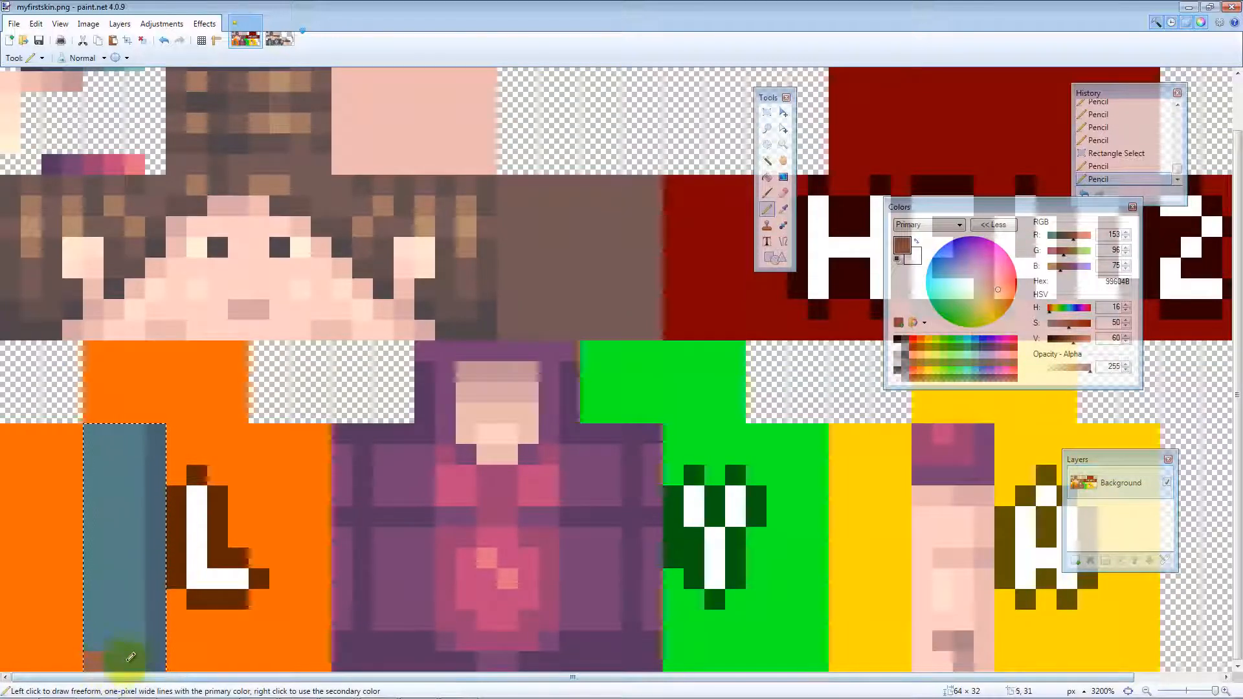
{"action": "left_click", "coordinate": [134, 80]}
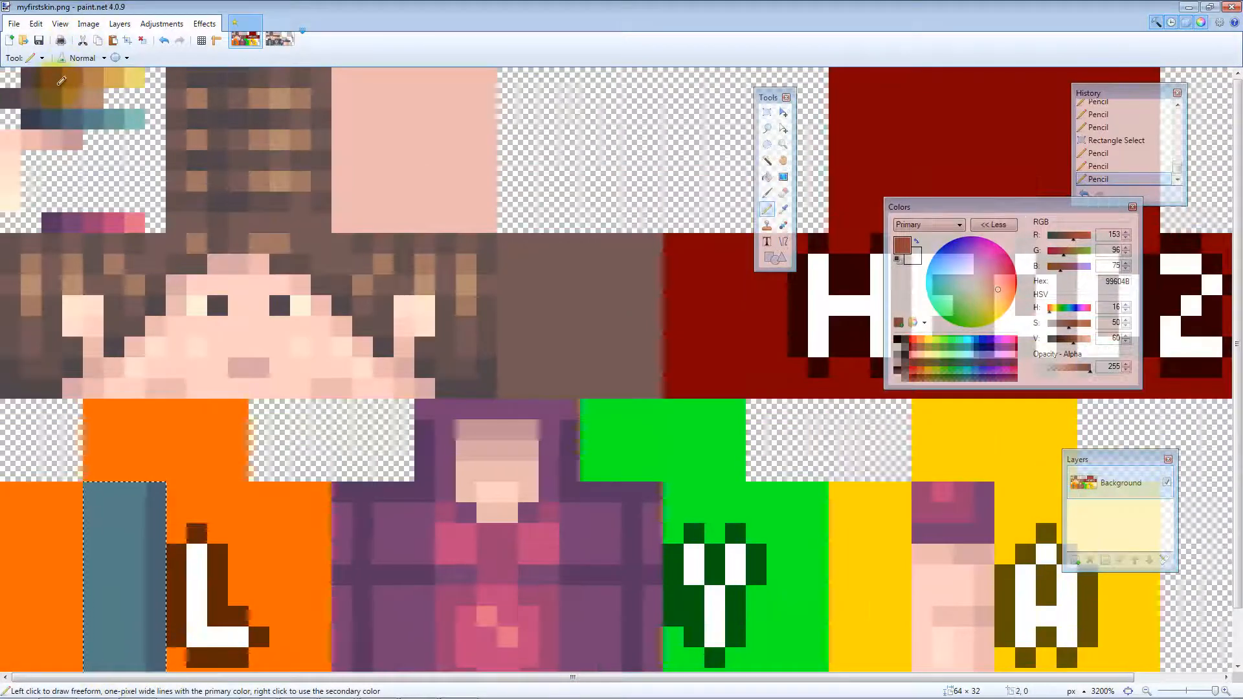
Pick 78484A and paint a two-pixel-high shoe across the bottom of the leg front
{"action": "key", "text": "k"}
{"action": "left_click", "coordinate": [53, 78]}
{"action": "key", "text": "p"}
{"action": "scroll", "coordinate": [169, 602], "scroll_direction": "down", "scroll_amount": 1}
{"action": "left_click", "coordinate": [120, 644]}
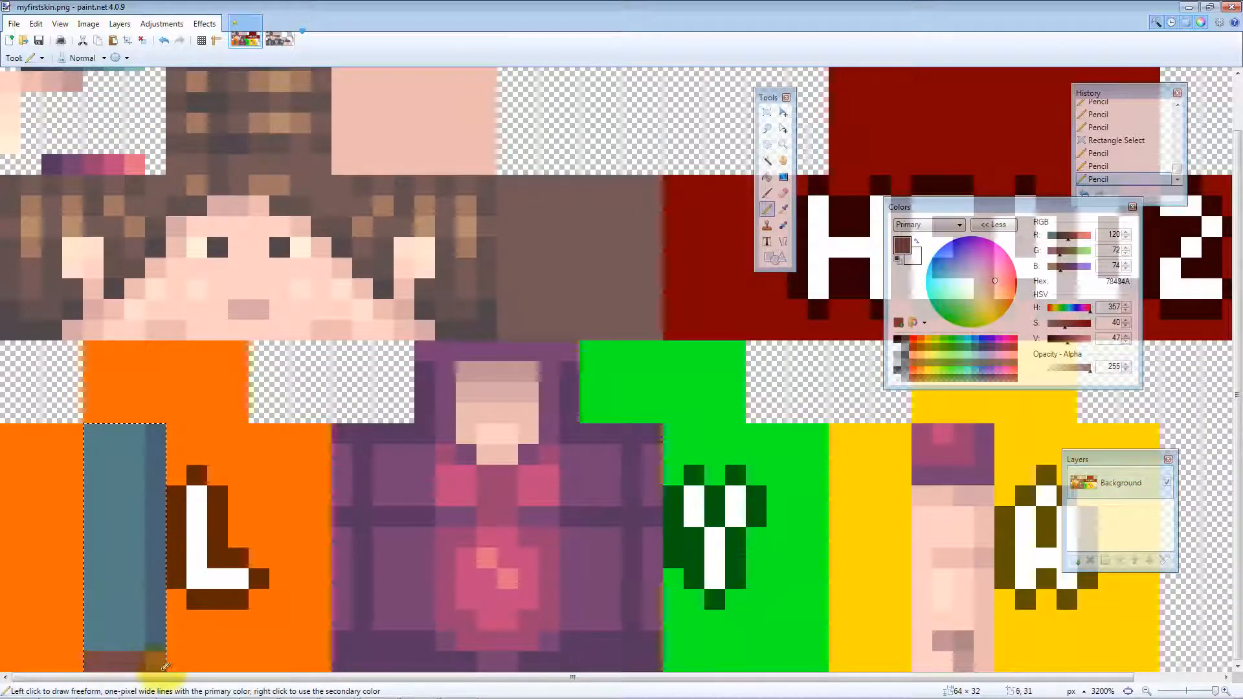
{"action": "left_click_drag", "start_coordinate": [96, 643], "coordinate": [157, 642]}
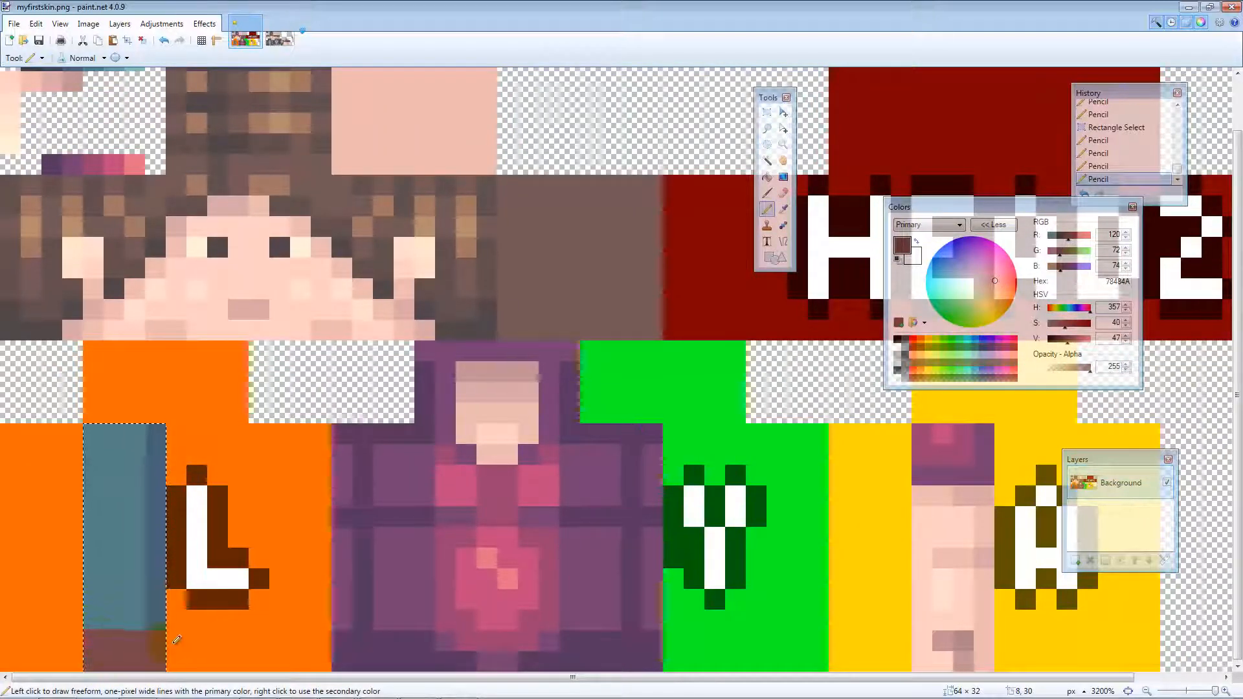
Pick 543D48 and darken the shoe's bottom row and its shaded edge
{"action": "scroll", "coordinate": [249, 518], "scroll_direction": "up", "scroll_amount": 1}
{"action": "key", "text": "k"}
{"action": "left_click", "coordinate": [31, 78]}
{"action": "scroll", "coordinate": [116, 388], "scroll_direction": "down", "scroll_amount": 1}
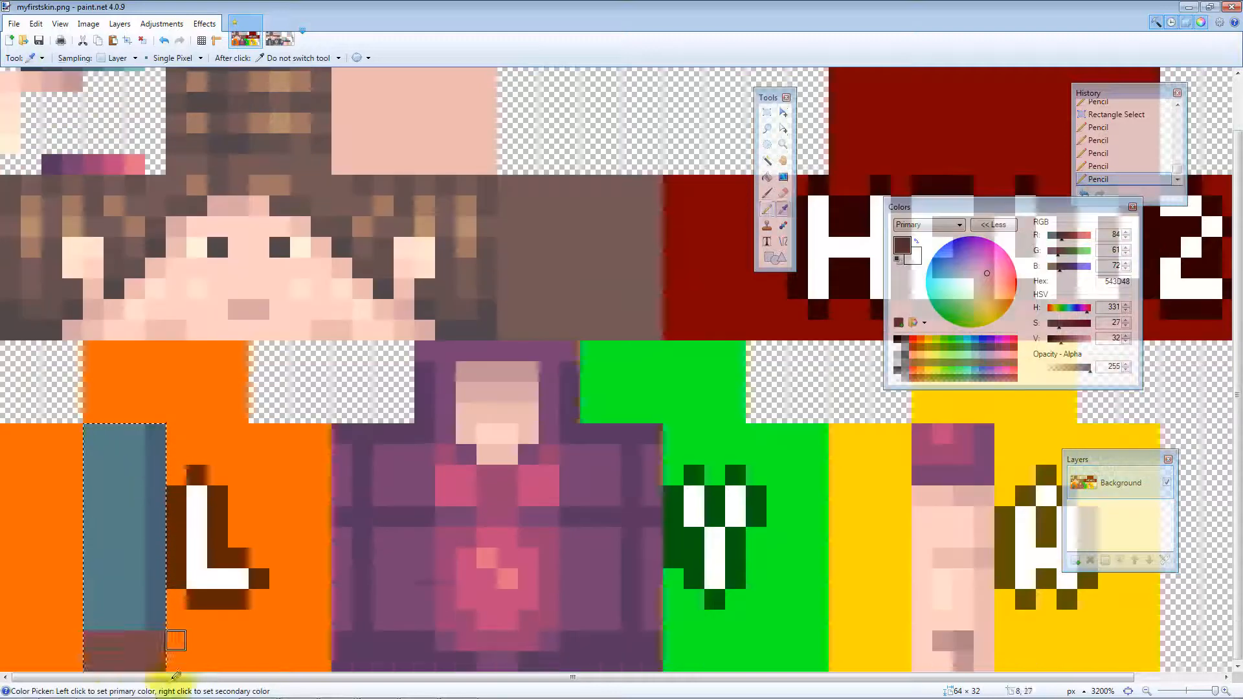
{"action": "key", "text": "p"}
{"action": "left_click_drag", "start_coordinate": [91, 658], "coordinate": [150, 659]}
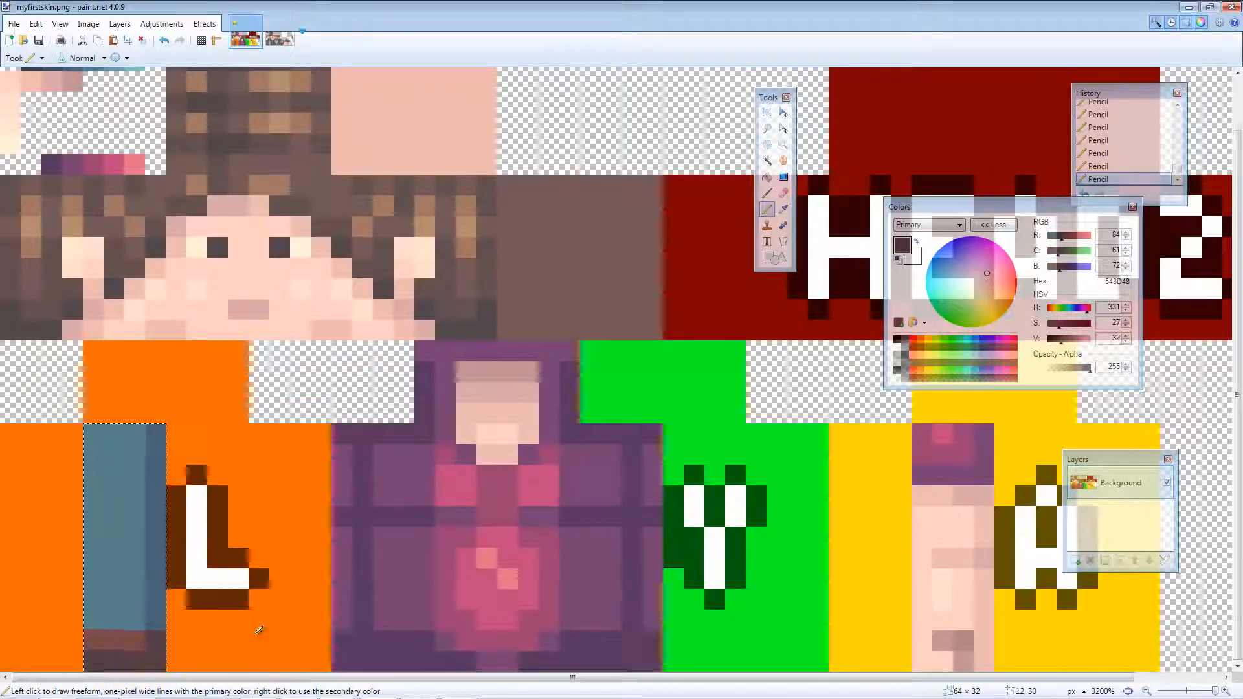
Pick 99604B and add a highlight pixel to the middle of the shoe's upper row
{"action": "scroll", "coordinate": [186, 602], "scroll_direction": "up", "scroll_amount": 1}
{"action": "key", "text": "k"}
{"action": "left_click", "coordinate": [83, 74]}
{"action": "scroll", "coordinate": [103, 353], "scroll_direction": "down", "scroll_amount": 1}
{"action": "key", "text": "p"}
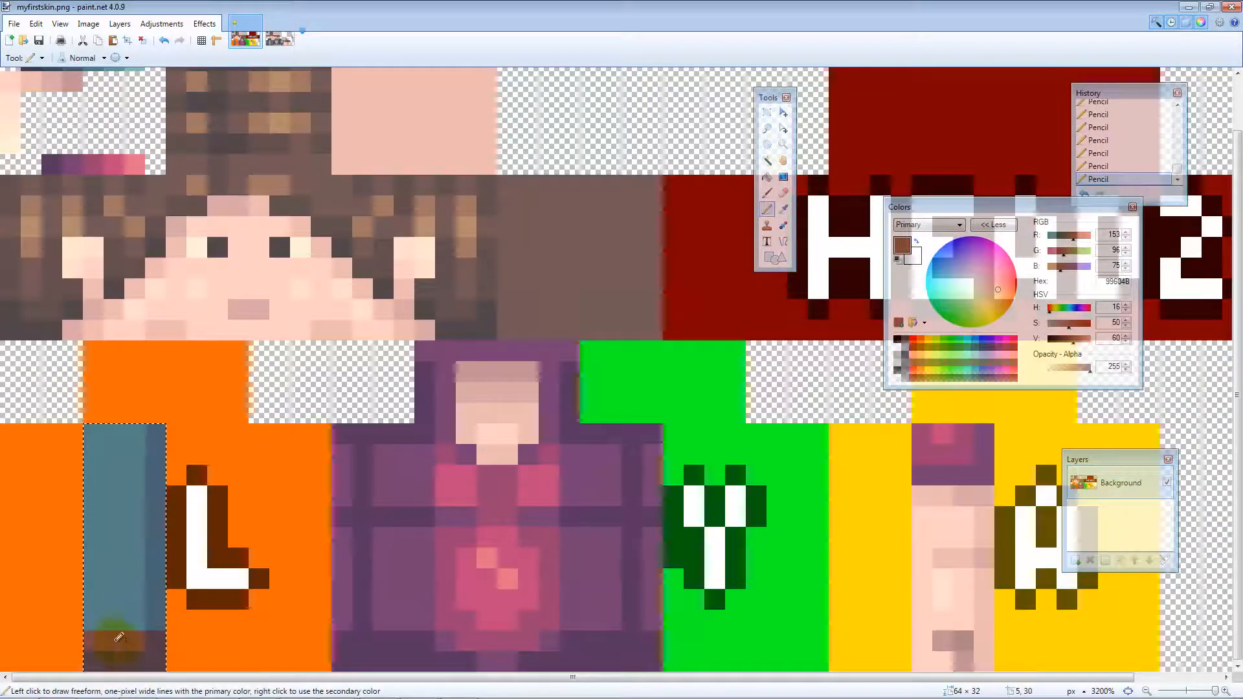
{"action": "left_click", "coordinate": [115, 639]}
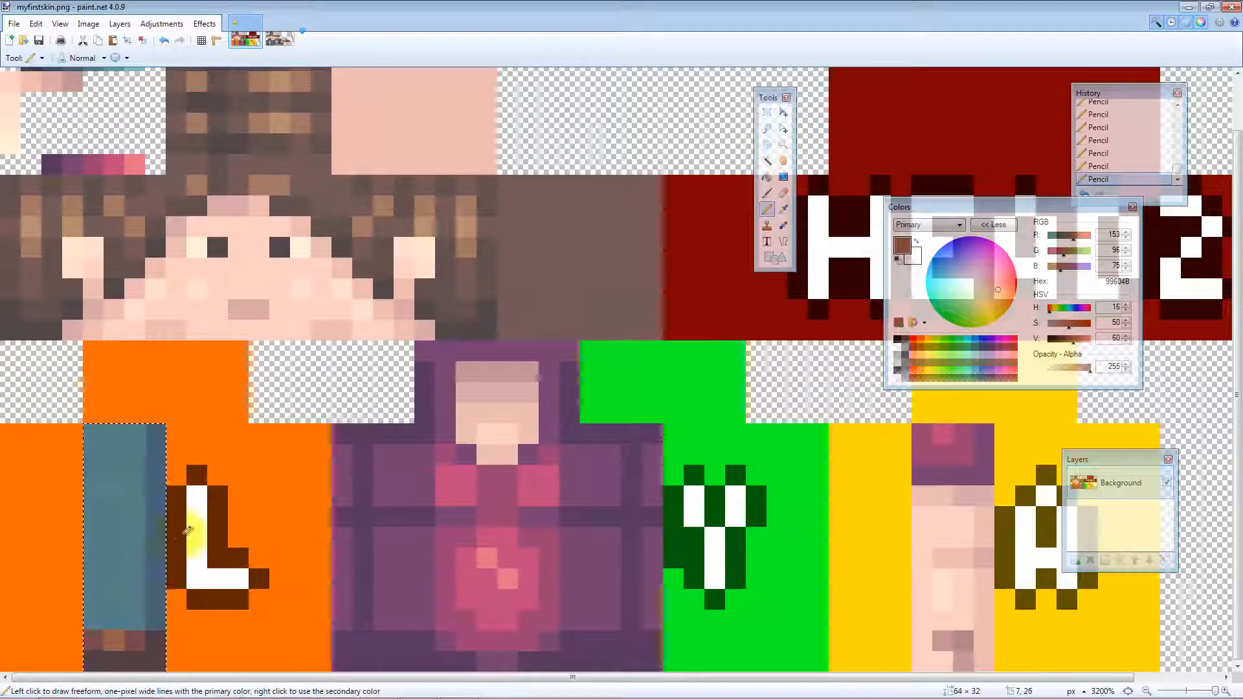
Pick 4A6275 and shade the trouser hem in the row just above the shoe
{"action": "key", "text": "k"}
{"action": "left_click", "coordinate": [157, 619]}
{"action": "key", "text": "p"}
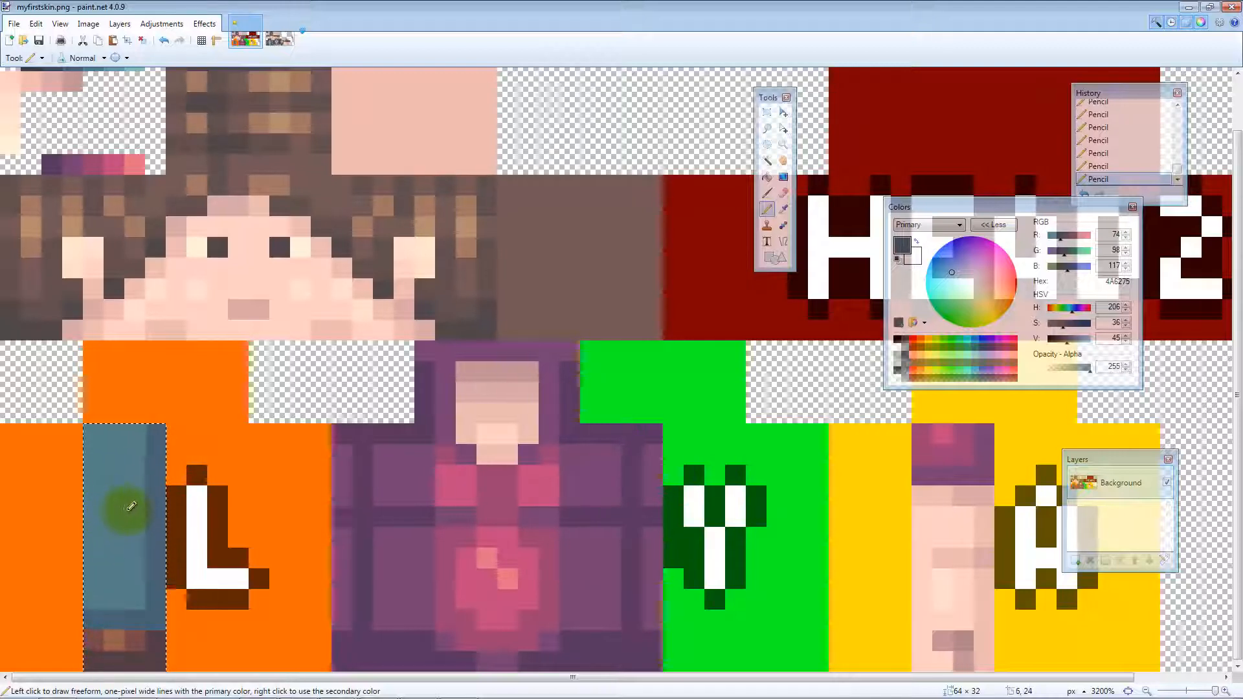
Pick 659E9B and paint a two-by-two-pixel knee highlight in the middle of the leg front
{"action": "scroll", "coordinate": [133, 508], "scroll_direction": "up", "scroll_amount": 1}
{"action": "key", "text": "k"}
{"action": "left_click", "coordinate": [111, 115]}
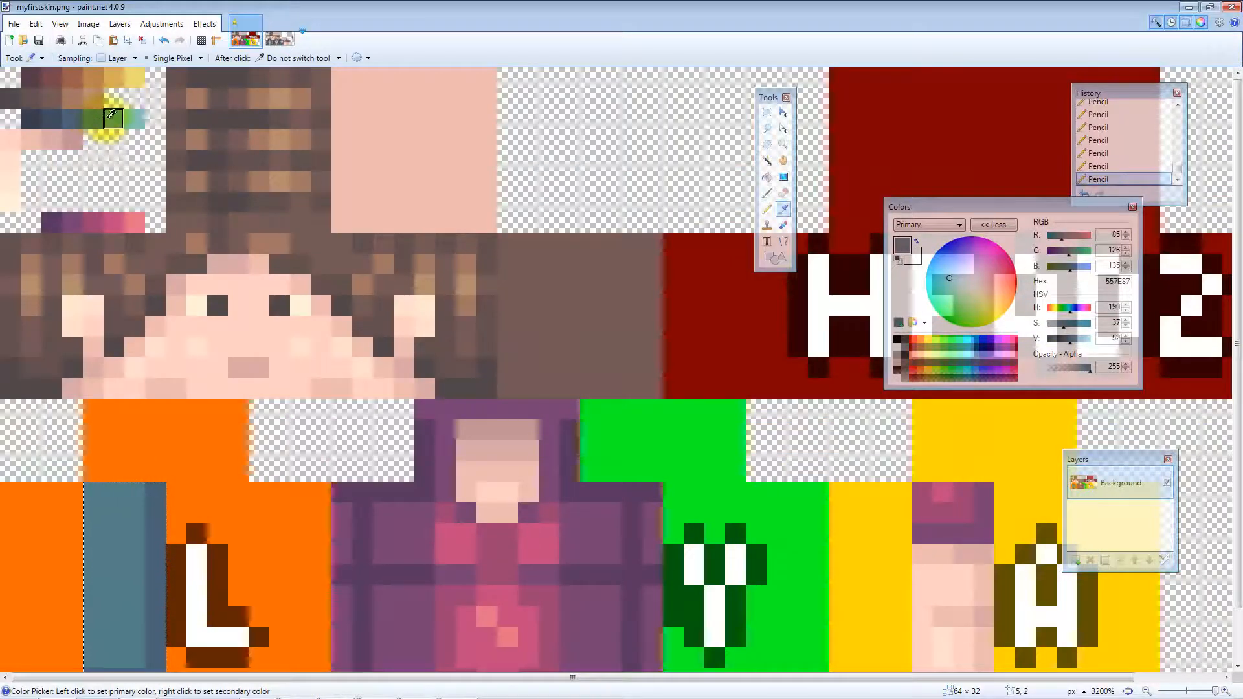
{"action": "left_click", "coordinate": [133, 115]}
{"action": "scroll", "coordinate": [139, 508], "scroll_direction": "down", "scroll_amount": 1}
{"action": "key", "text": "p"}
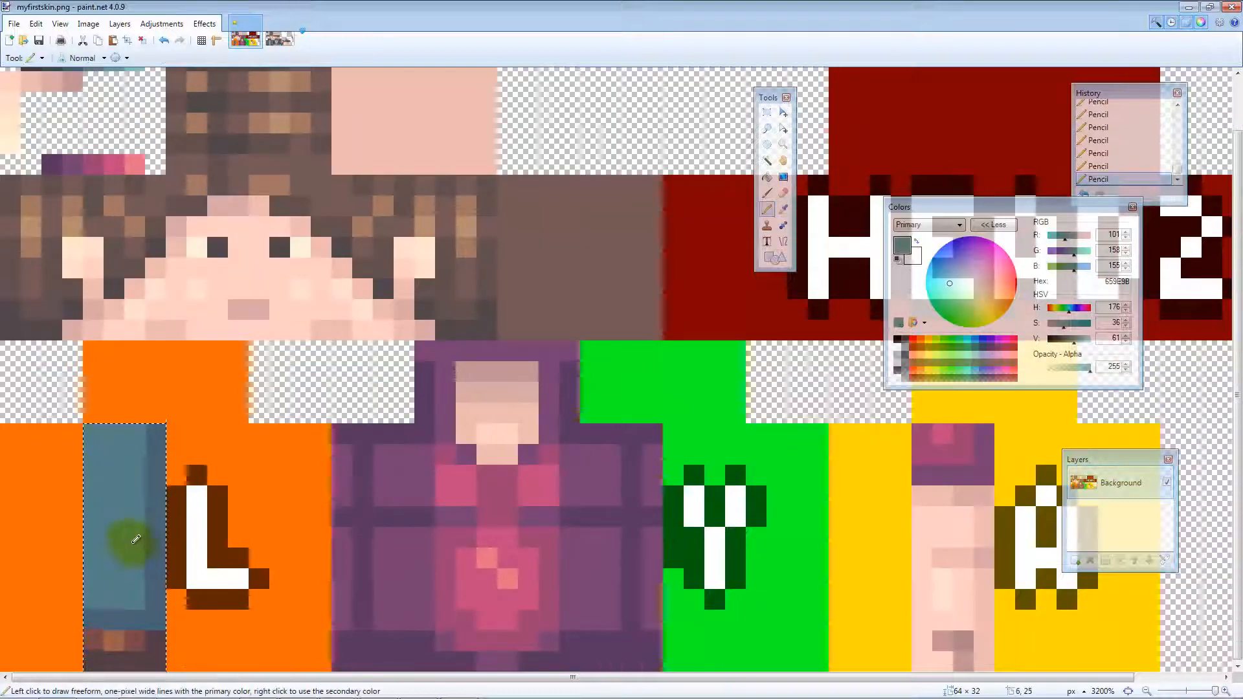
{"action": "left_click_drag", "start_coordinate": [136, 539], "coordinate": [107, 535]}
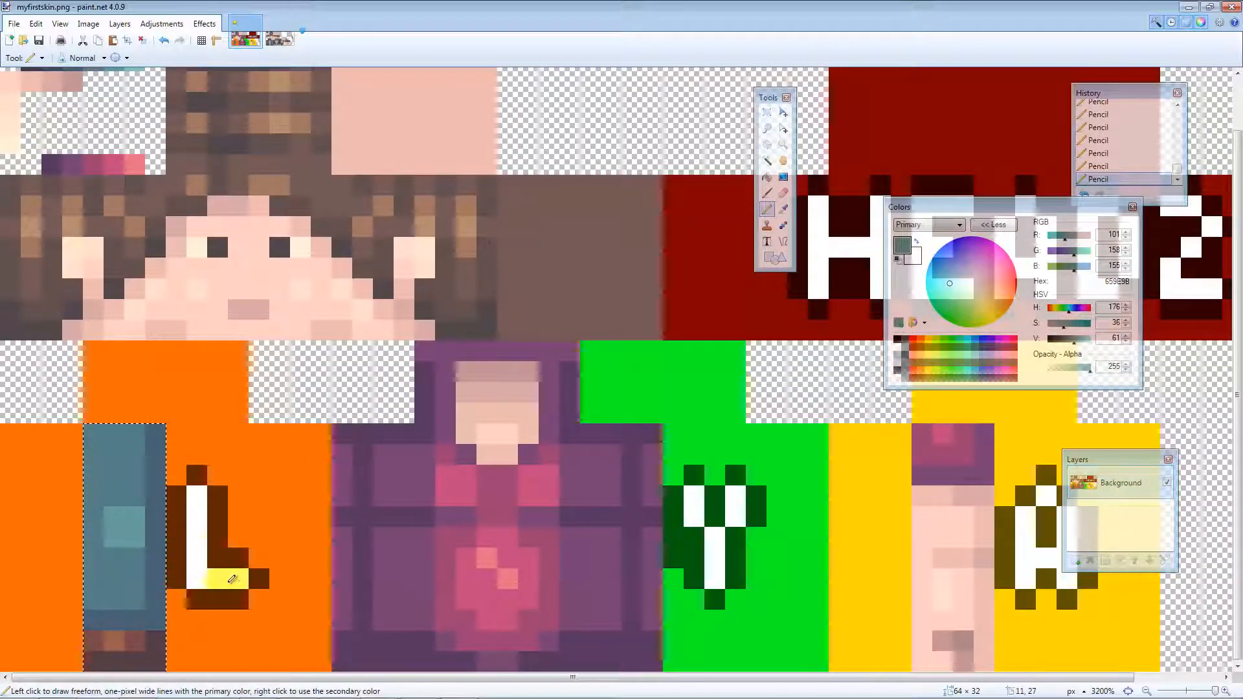
Pick 4A6275 and shade the top row of the leg front
{"action": "key", "text": "k"}
{"action": "left_click", "coordinate": [149, 433]}
{"action": "key", "text": "p"}
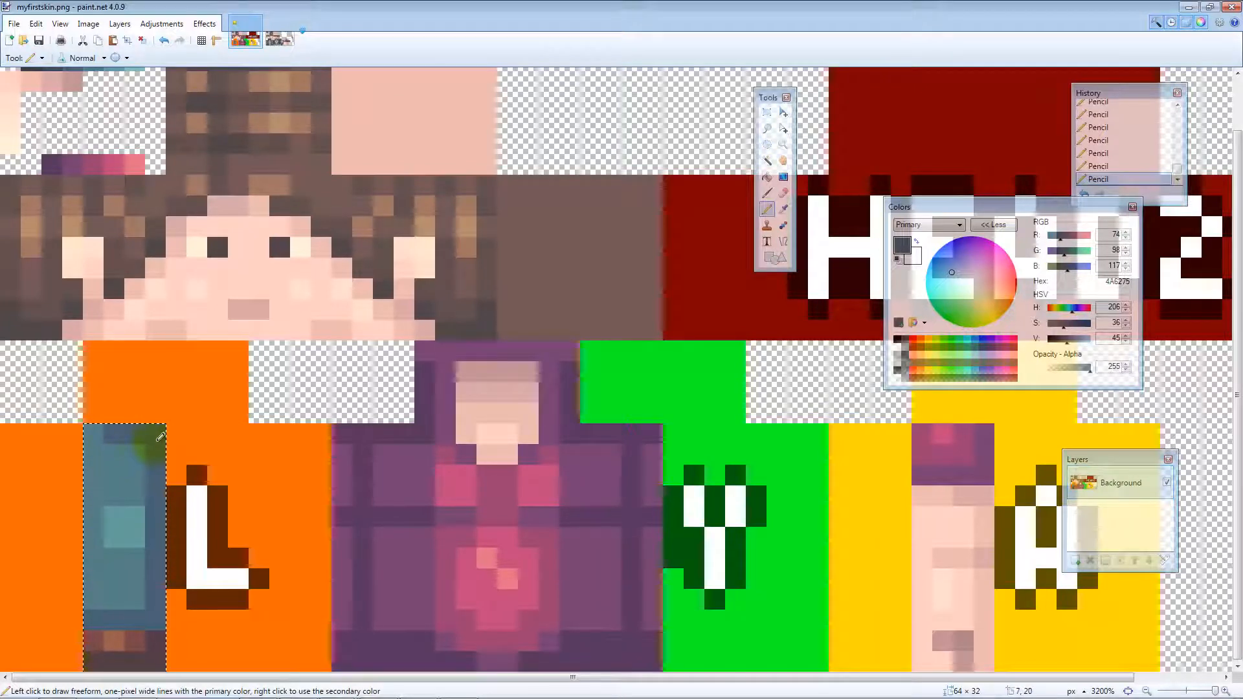
Pick 557E87 and 4A6275 to reshape the shading at the top of the leg front, and cover part of the knee highlight
{"action": "key", "text": "k"}
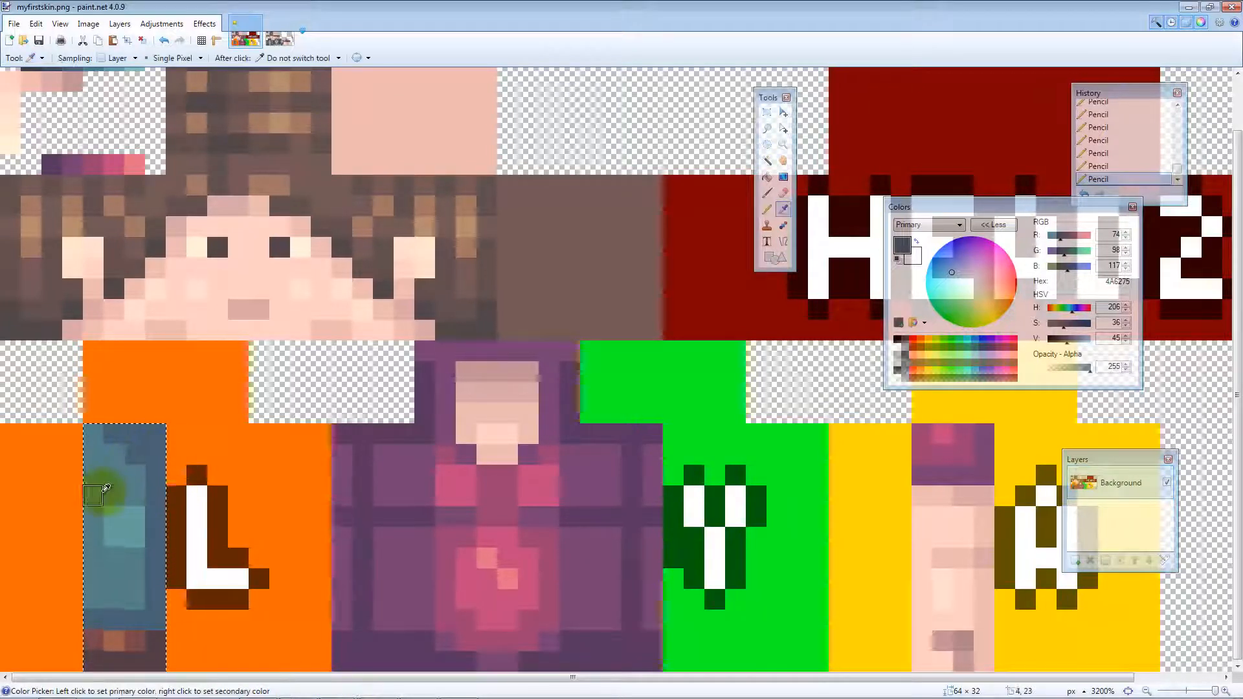
{"action": "left_click", "coordinate": [133, 471]}
{"action": "left_click", "coordinate": [143, 441]}
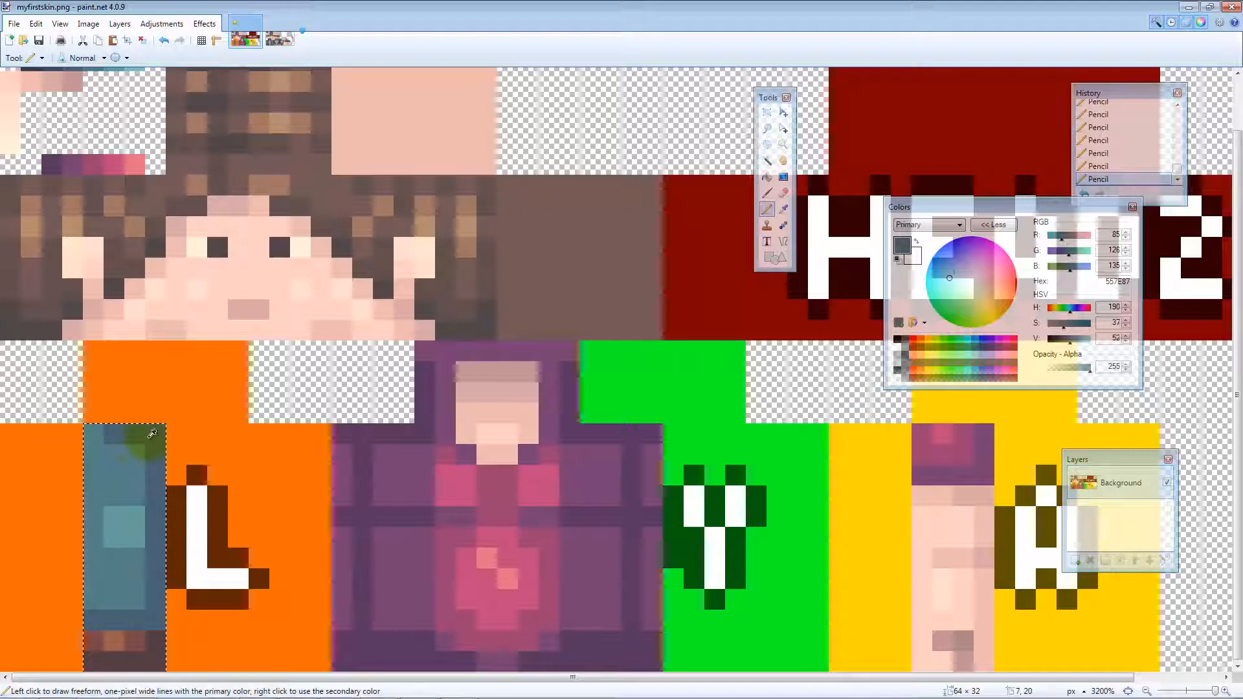
{"action": "key", "text": "k"}
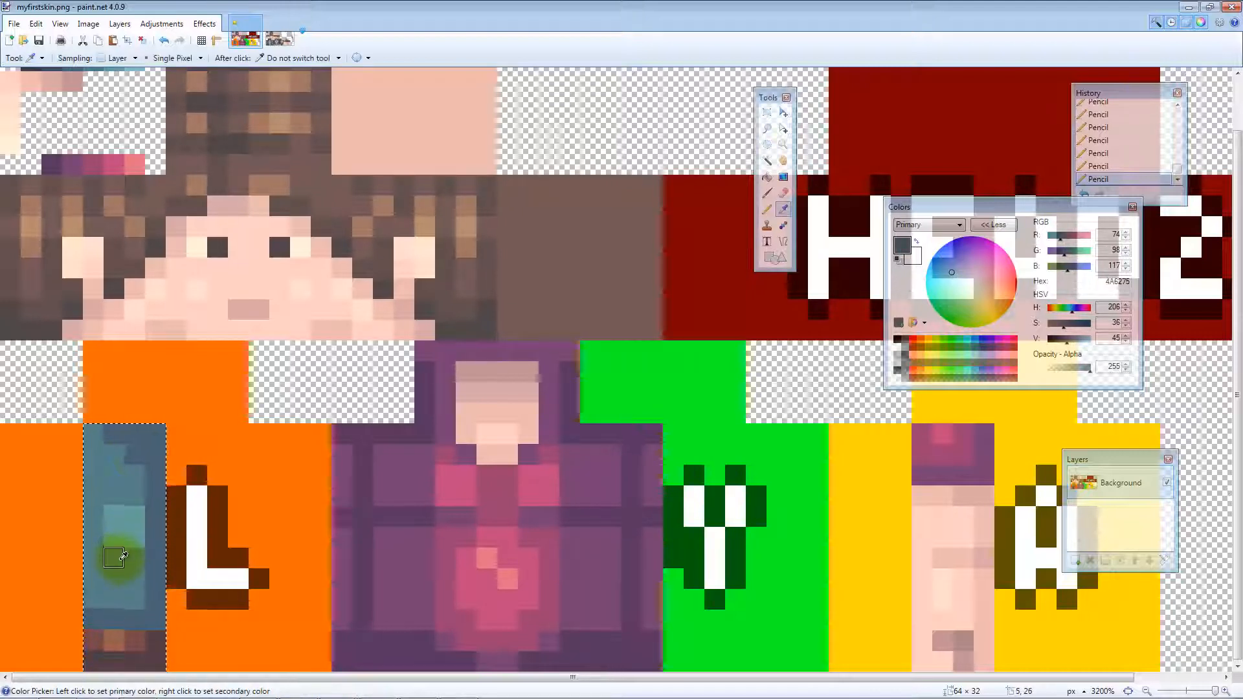
{"action": "key", "text": "p"}
{"action": "mouse_move", "coordinate": [115, 540]}
{"action": "left_mouse_down"}
{"action": "mouse_move", "coordinate": [125, 520]}
{"action": "mouse_move", "coordinate": [133, 539]}
{"action": "left_mouse_up"}
Pick 659E9B from the palette and paint staggered highlight pixels down the middle of the leg front
{"action": "scroll", "coordinate": [125, 473], "scroll_direction": "up", "scroll_amount": 2}
{"action": "key", "text": "k"}
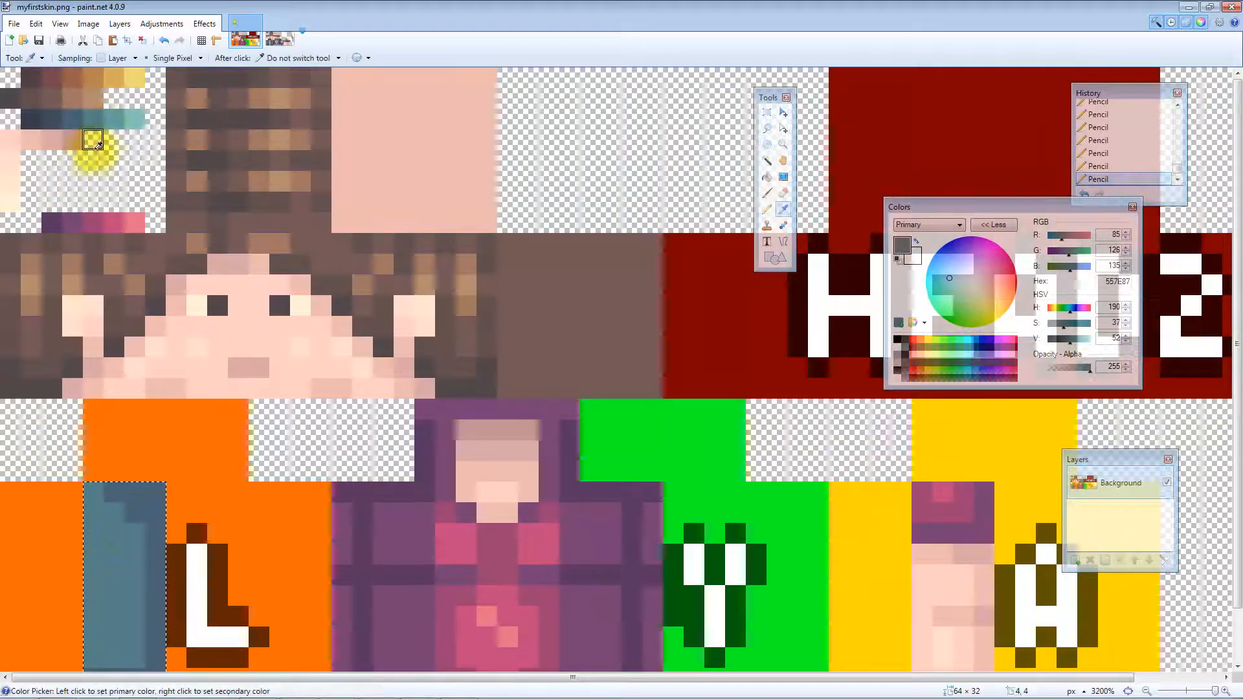
{"action": "left_click", "coordinate": [110, 121]}
{"action": "scroll", "coordinate": [130, 518], "scroll_direction": "down", "scroll_amount": 2}
{"action": "key", "text": "p"}
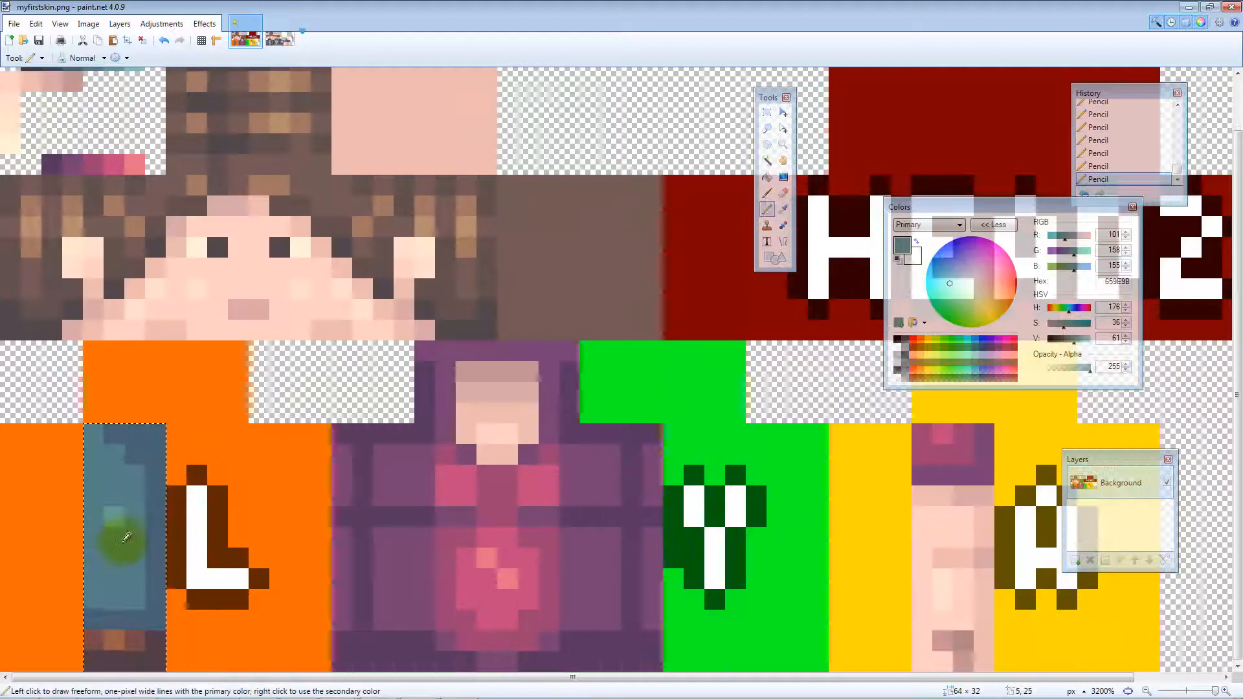
{"action": "left_click", "coordinate": [114, 560]}
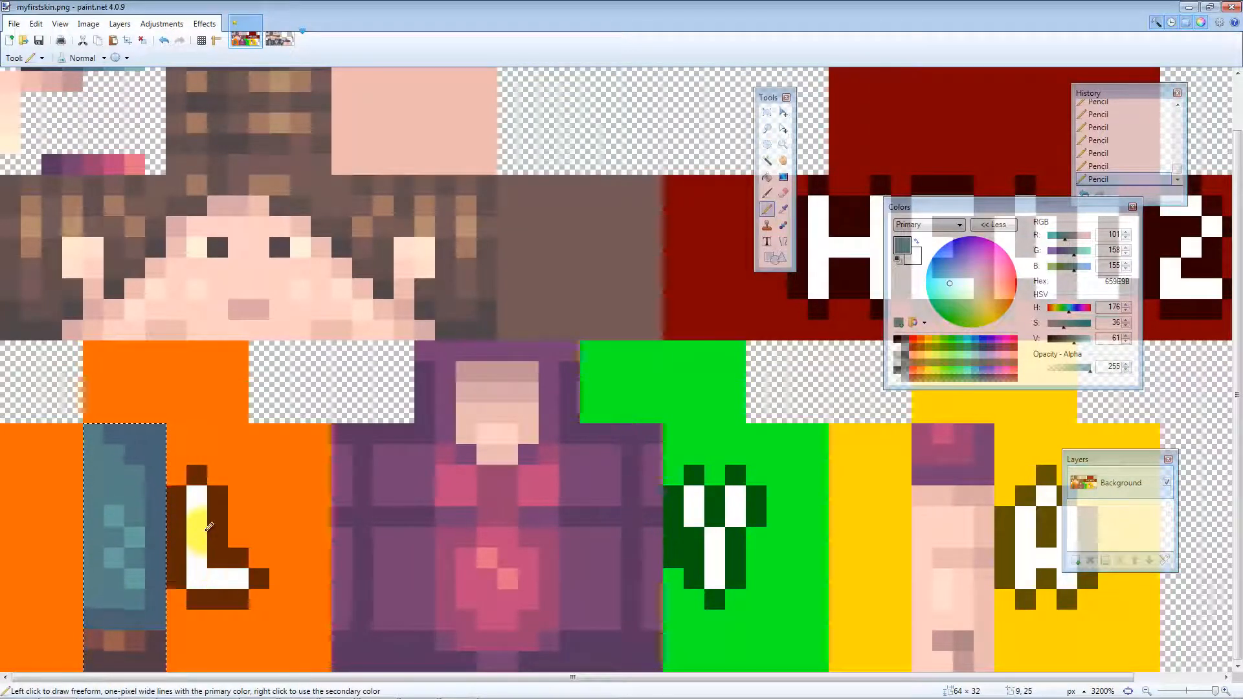
Pick 3F4C5E from the palette, add darker shadow pixels in the leg front's upper corner, and undo the last stroke
{"action": "scroll", "coordinate": [165, 481], "scroll_direction": "up", "scroll_amount": 2}
{"action": "key", "text": "k"}
{"action": "left_click", "coordinate": [52, 118]}
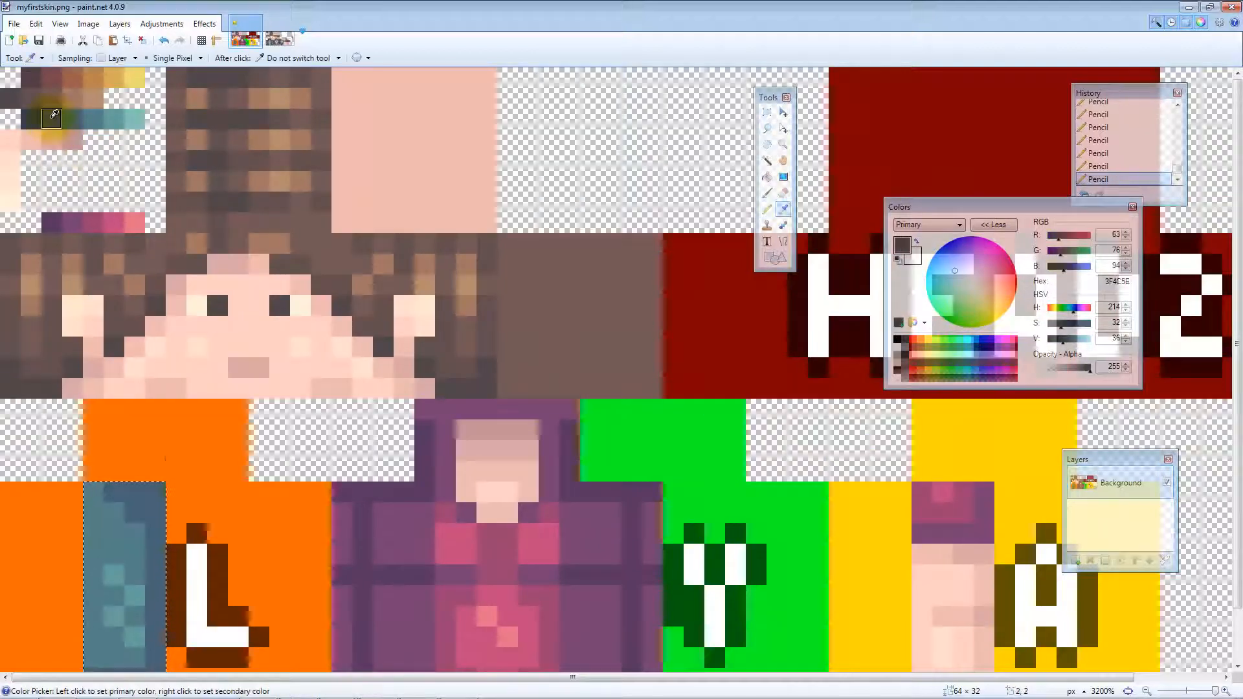
{"action": "key", "text": "p"}
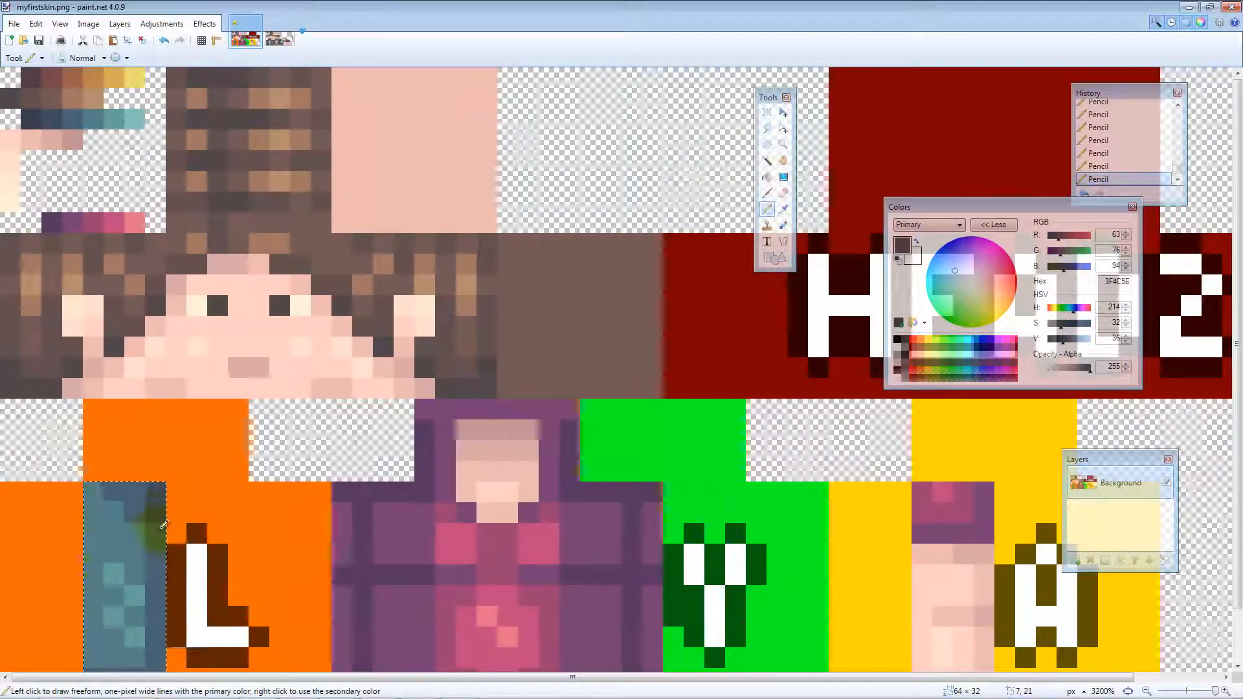
{"action": "scroll", "coordinate": [165, 518], "scroll_direction": "down", "scroll_amount": 2}
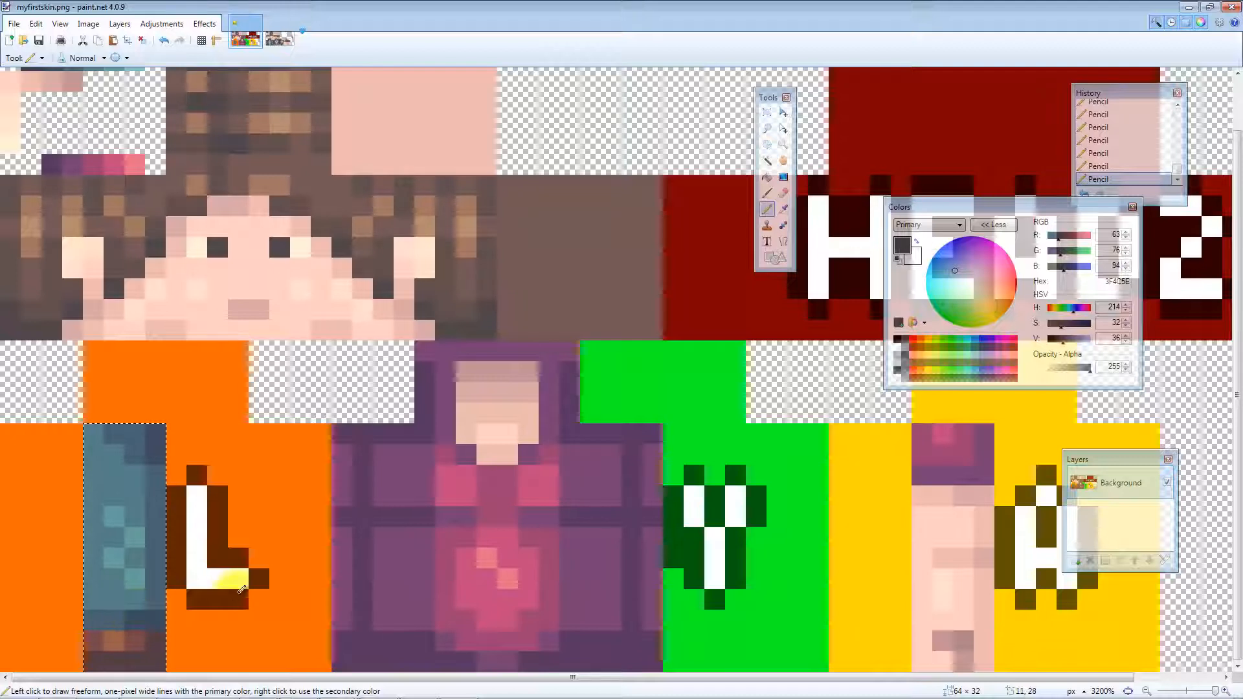
{"action": "key", "text": "ctrl+z"}
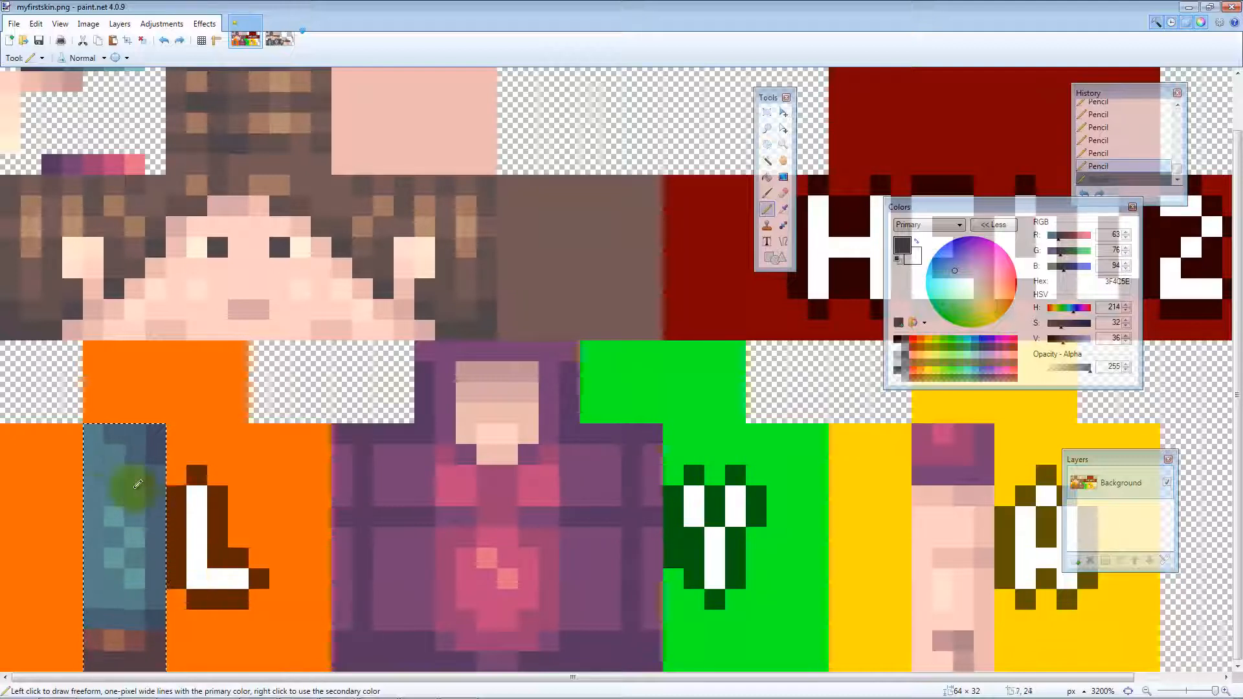
{"action": "key", "text": "ctrl+y"}
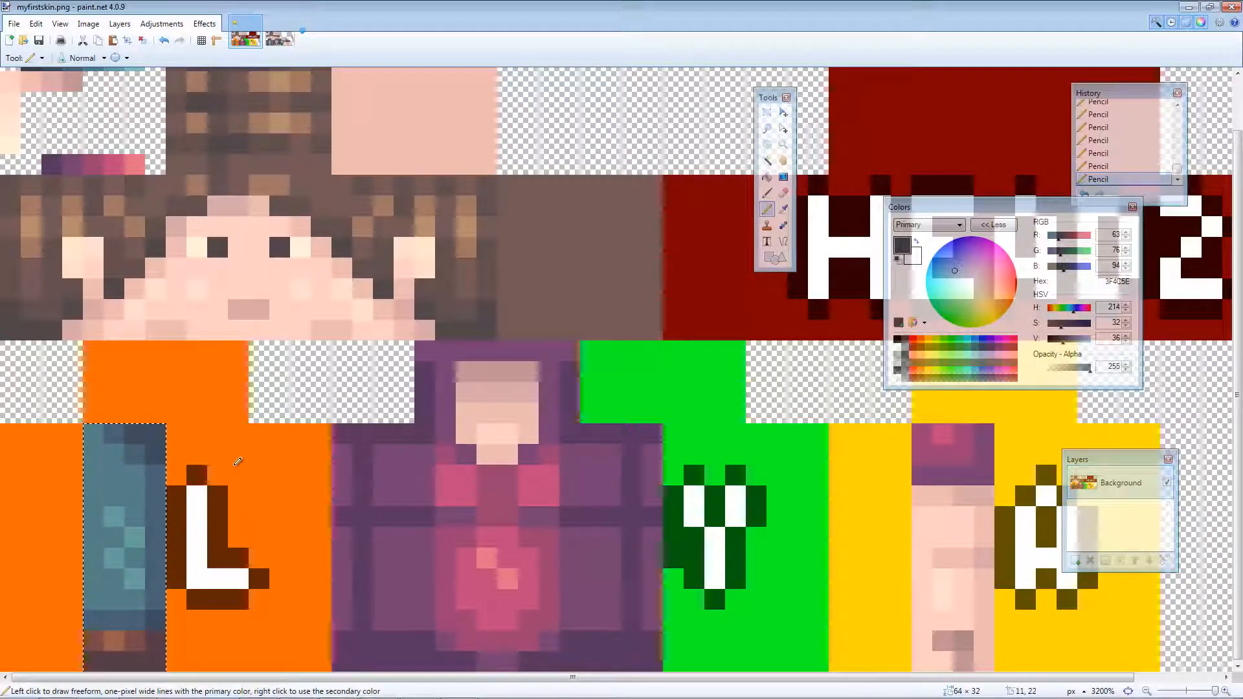
{"action": "key", "text": "ctrl+z"}
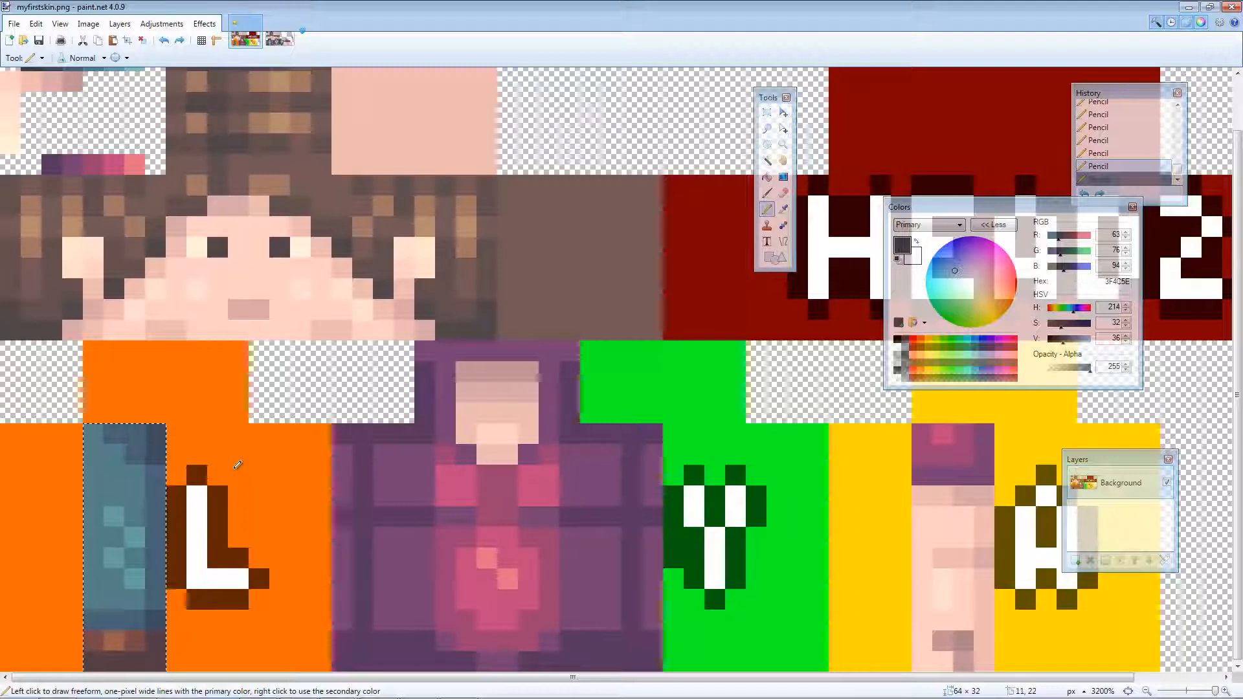
Save the skin and check the shaded legs from the front in Minecraft Skin Viewer
{"action": "key", "text": "ctrl+s"}
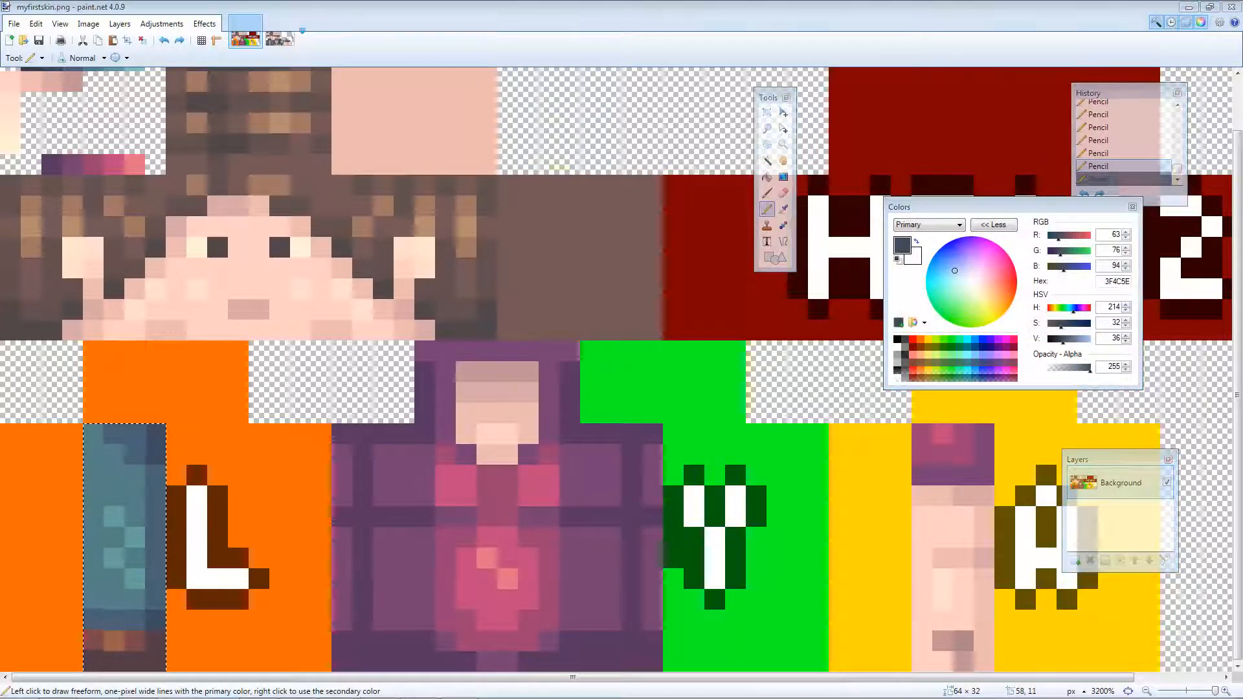
{"action": "key", "text": "alt+Tab"}
{"action": "mouse_move", "coordinate": [576, 358]}
{"action": "left_mouse_down"}
{"action": "mouse_move", "coordinate": [603, 350]}
{"action": "mouse_move", "coordinate": [591, 333]}
{"action": "mouse_move", "coordinate": [572, 346]}
{"action": "left_mouse_up"}
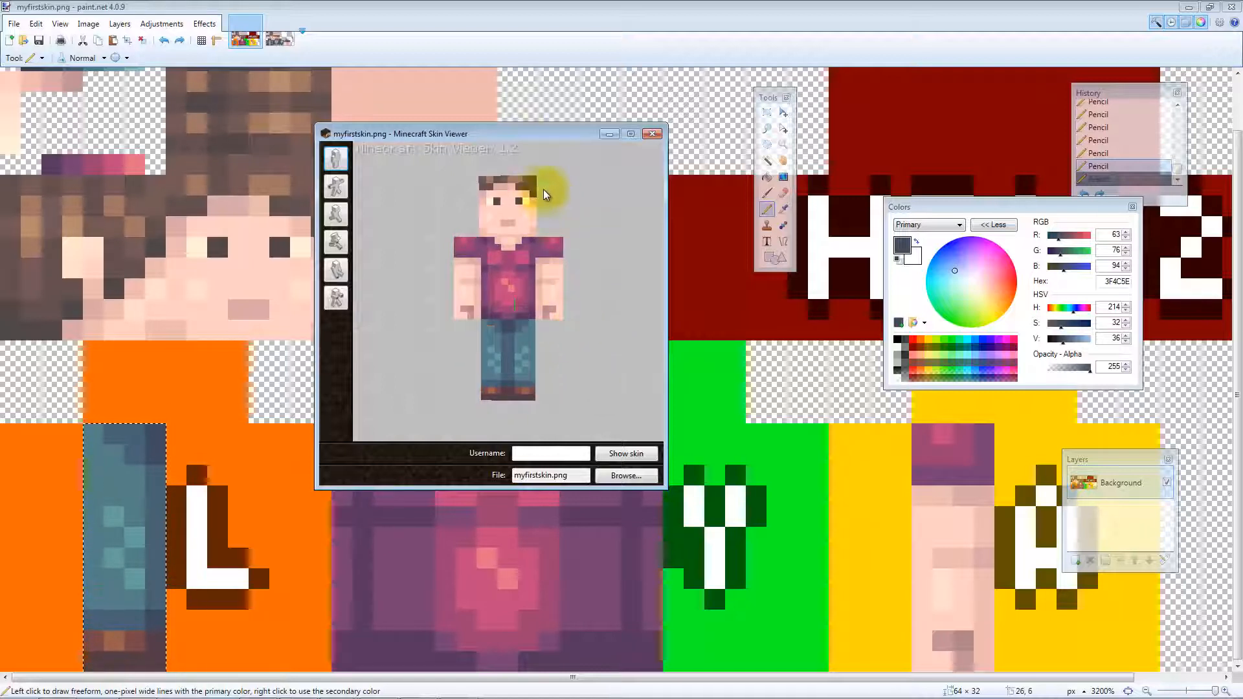
{"action": "left_click", "coordinate": [609, 134]}
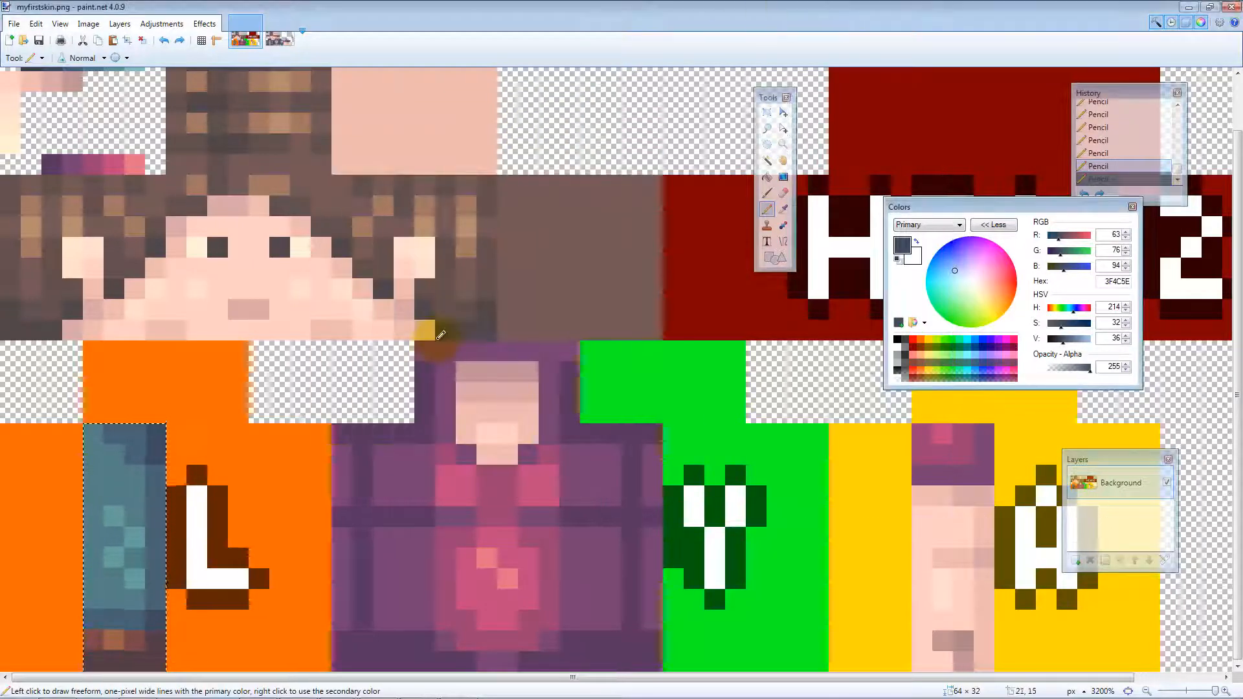
Soften the dark corner at the top of the leg front using 4A6275 and 557E87 picked from the leg
{"action": "key", "text": "k"}
{"action": "left_click", "coordinate": [150, 471]}
{"action": "key", "text": "p"}
{"action": "left_click", "coordinate": [152, 456]}
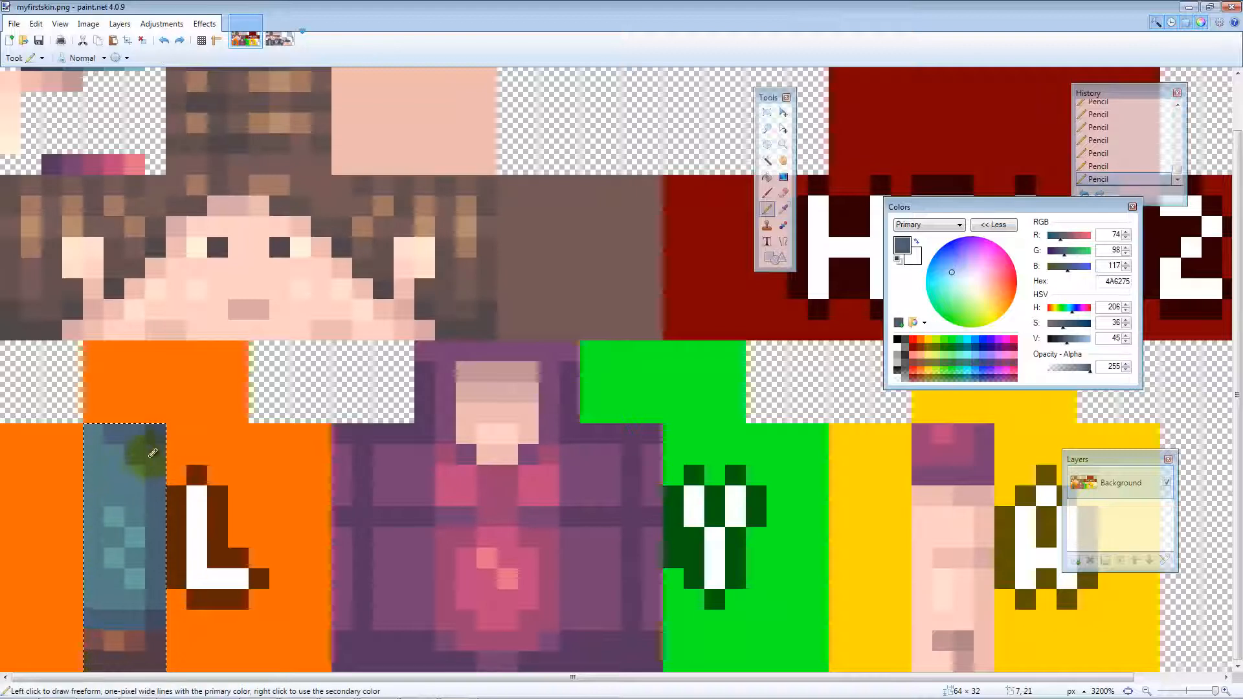
{"action": "key", "text": "k"}
{"action": "left_click", "coordinate": [121, 472]}
{"action": "key", "text": "p"}
Save the skin and examine the figure from several angles in Minecraft Skin Viewer, returning to paint.net
{"action": "key", "text": "ctrl+s"}
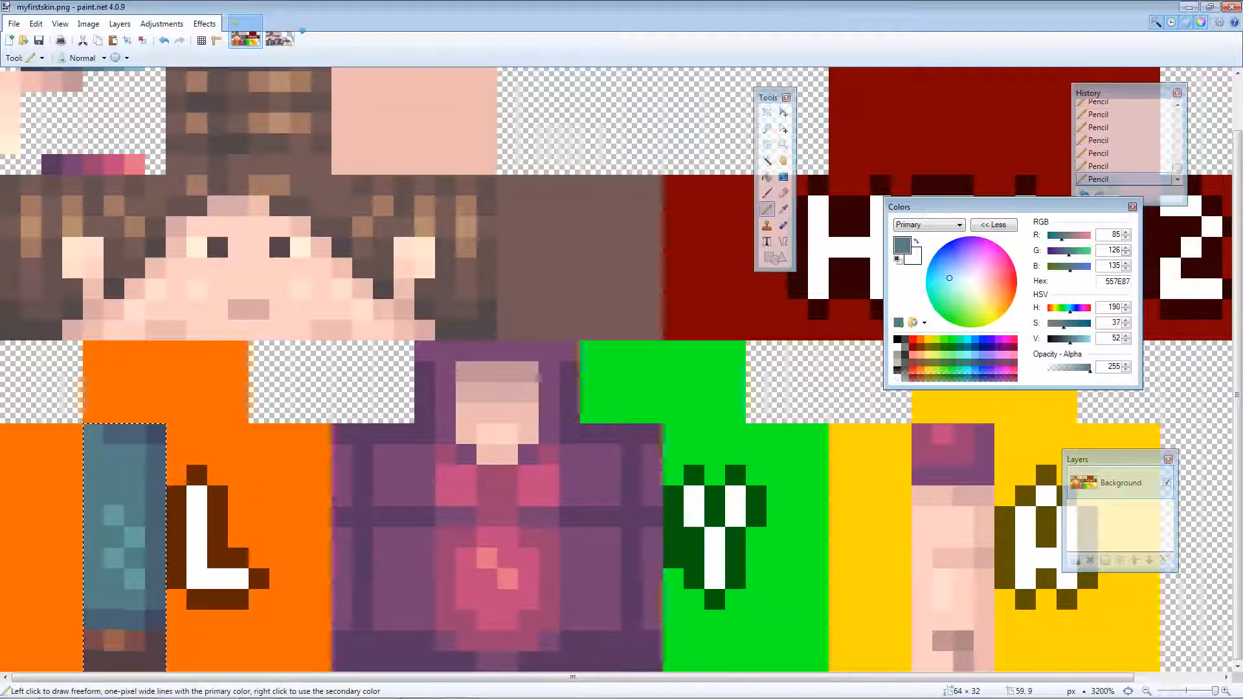
{"action": "key", "text": "alt+Tab"}
{"action": "left_click_drag", "start_coordinate": [594, 258], "coordinate": [554, 175]}
{"action": "left_click_drag", "start_coordinate": [590, 316], "coordinate": [624, 352]}
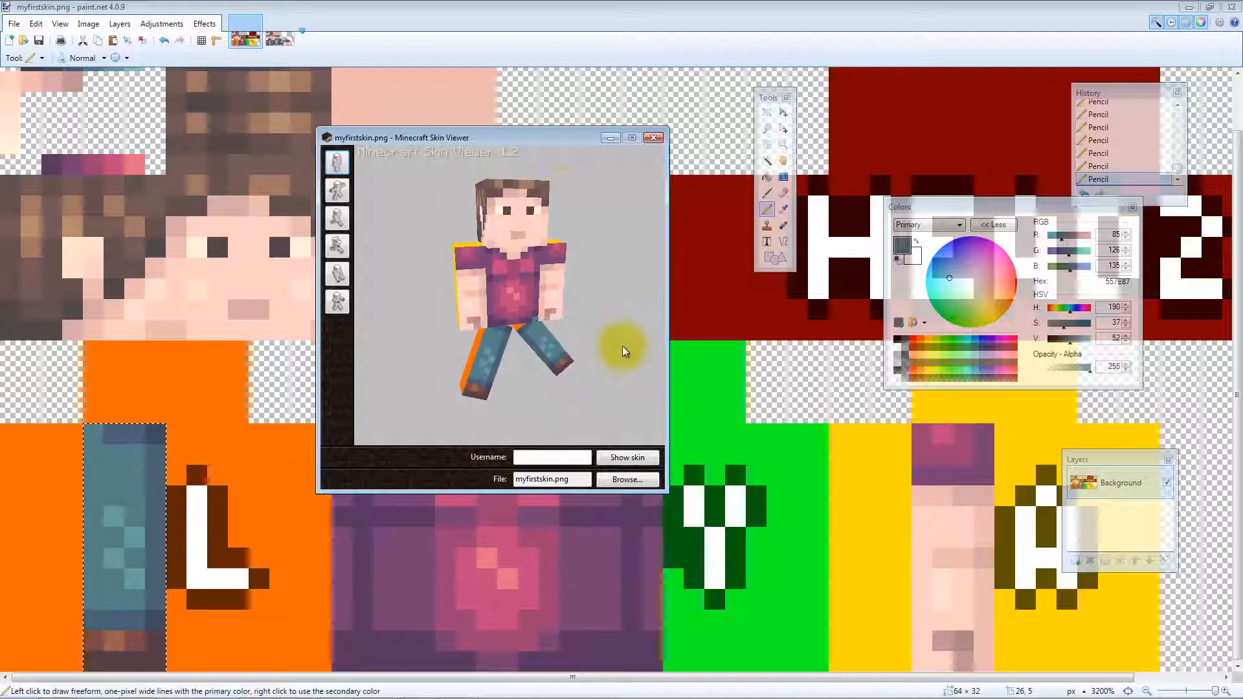
{"action": "mouse_move", "coordinate": [565, 228]}
{"action": "left_mouse_down"}
{"action": "mouse_move", "coordinate": [616, 285]}
{"action": "mouse_move", "coordinate": [568, 286]}
{"action": "mouse_move", "coordinate": [503, 245]}
{"action": "mouse_move", "coordinate": [556, 251]}
{"action": "mouse_move", "coordinate": [558, 175]}
{"action": "mouse_move", "coordinate": [1242, 137]}
{"action": "left_mouse_up"}
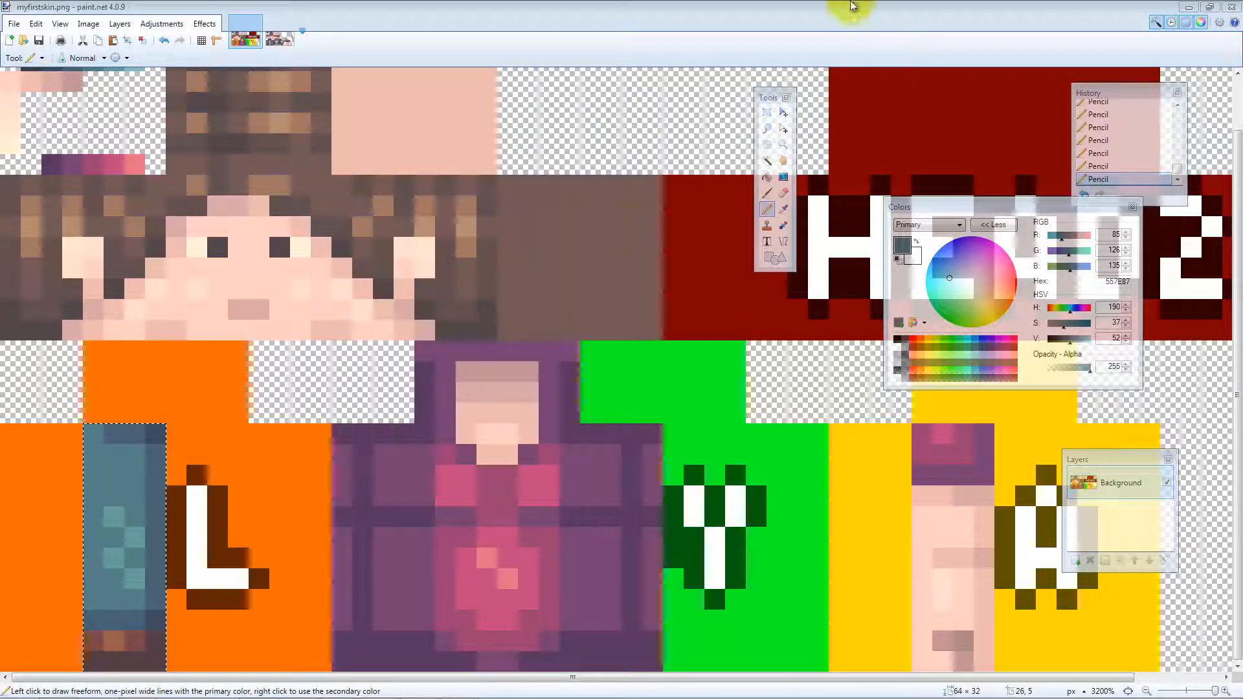
{"action": "left_click", "coordinate": [851, 8]}
Mark the leg, torso, face and arm areas of the template one by one with rectangular selections to point out the layout
{"action": "key", "text": "s"}
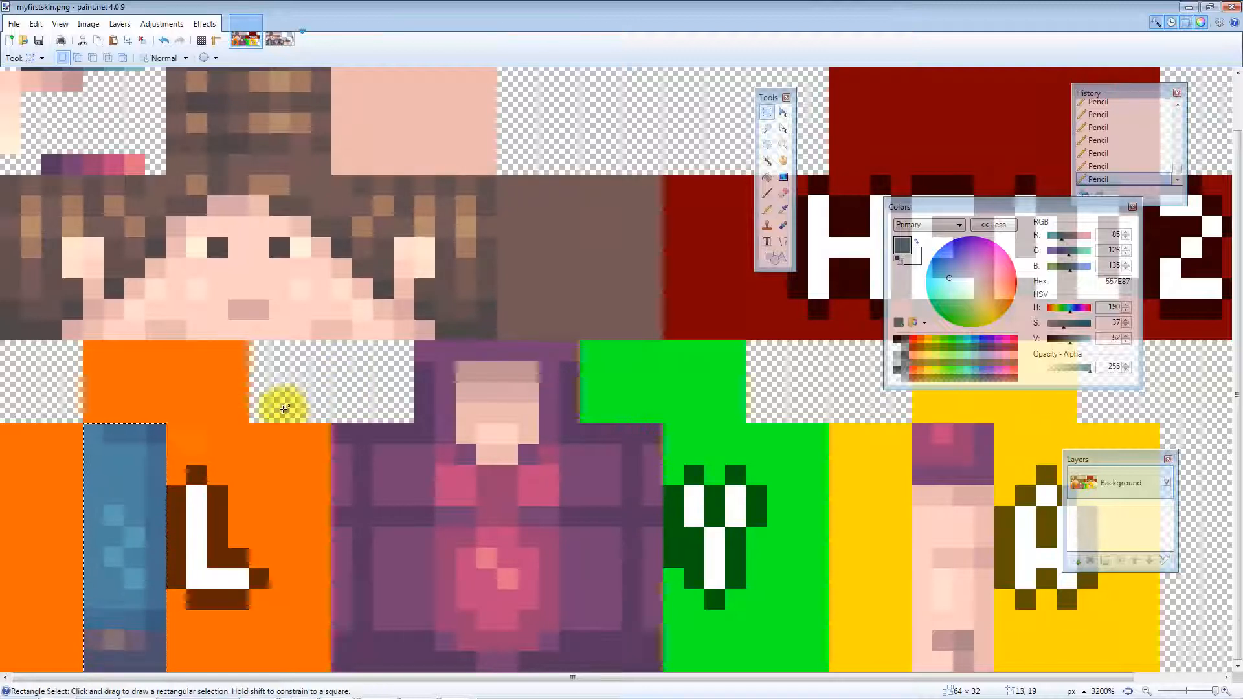
{"action": "scroll", "coordinate": [225, 182], "scroll_direction": "up", "scroll_amount": 2}
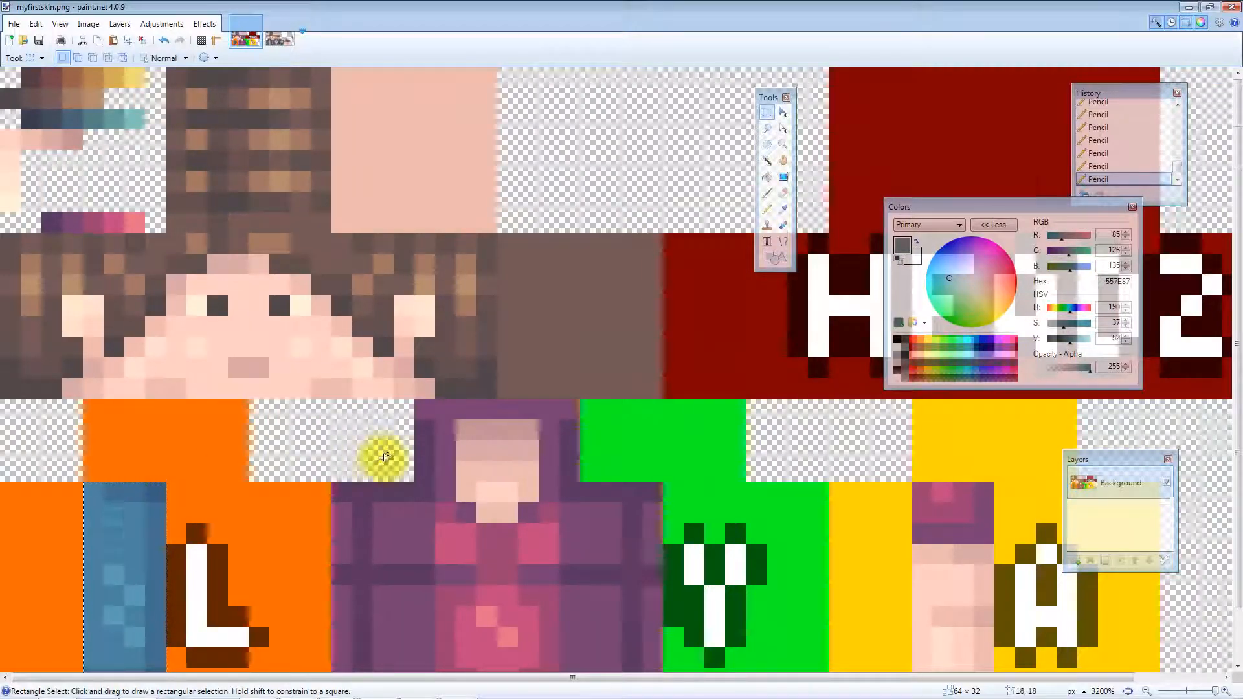
{"action": "scroll", "coordinate": [466, 449], "scroll_direction": "down", "scroll_amount": 2}
{"action": "left_click_drag", "start_coordinate": [90, 412], "coordinate": [166, 354]}
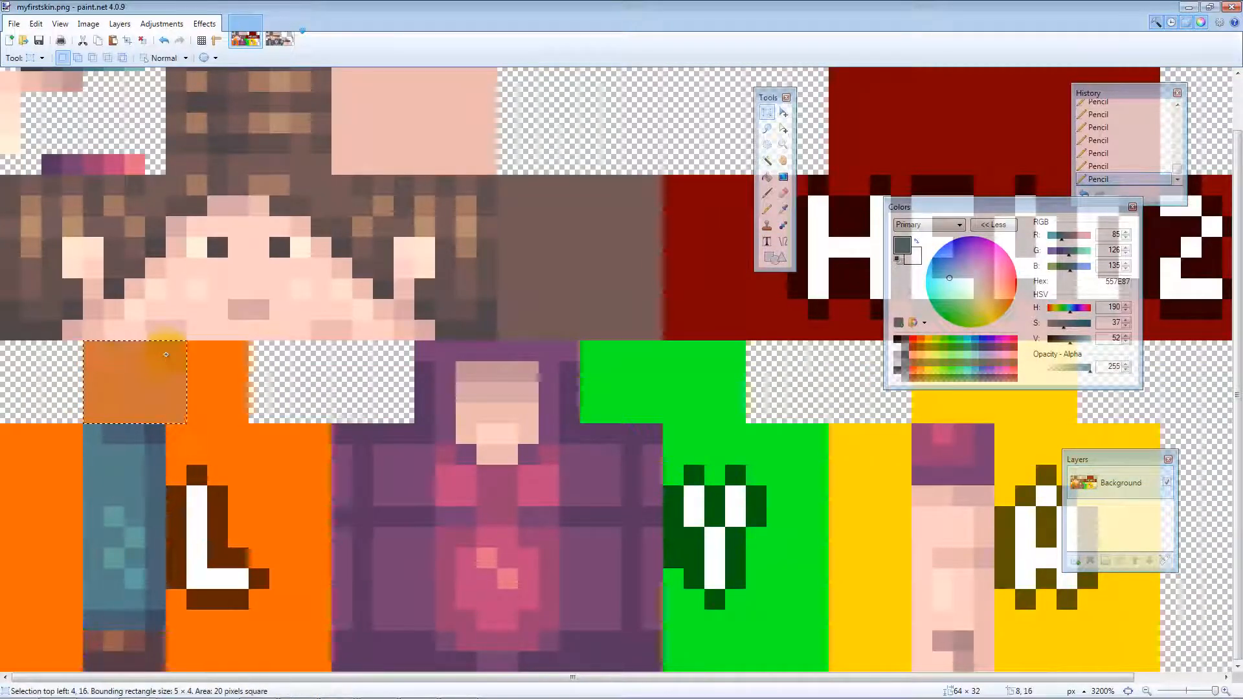
{"action": "left_click_drag", "start_coordinate": [189, 415], "coordinate": [243, 344]}
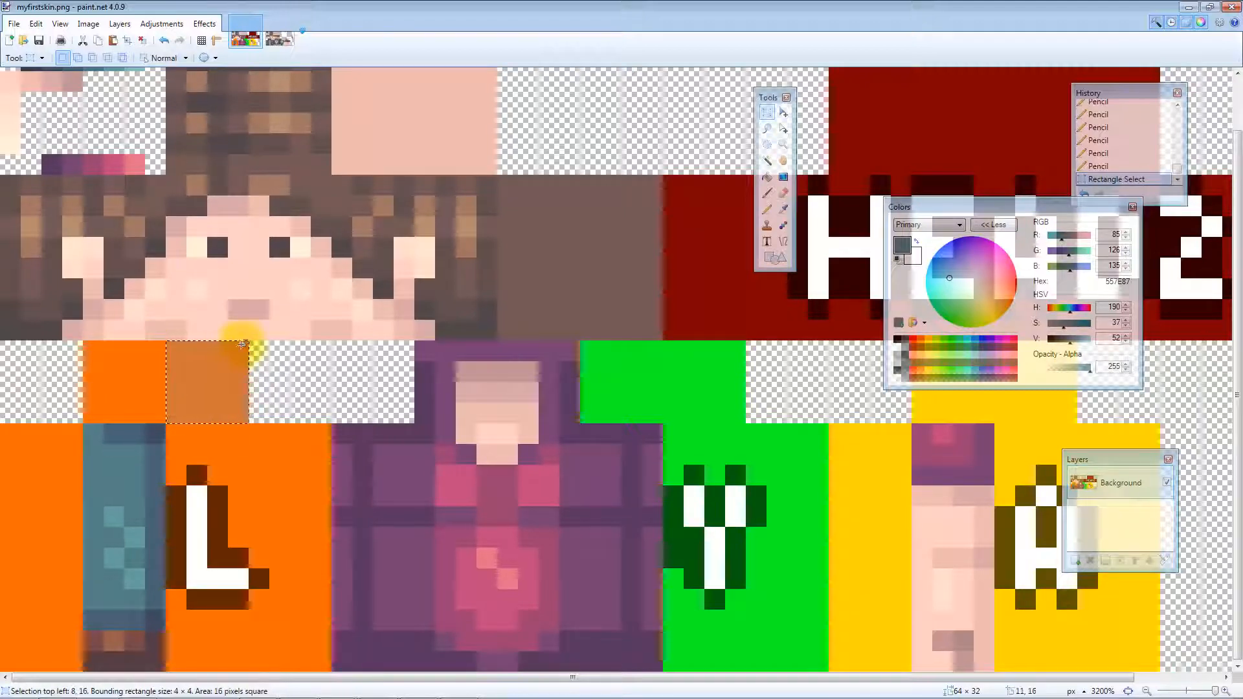
{"action": "left_click_drag", "start_coordinate": [453, 401], "coordinate": [572, 356]}
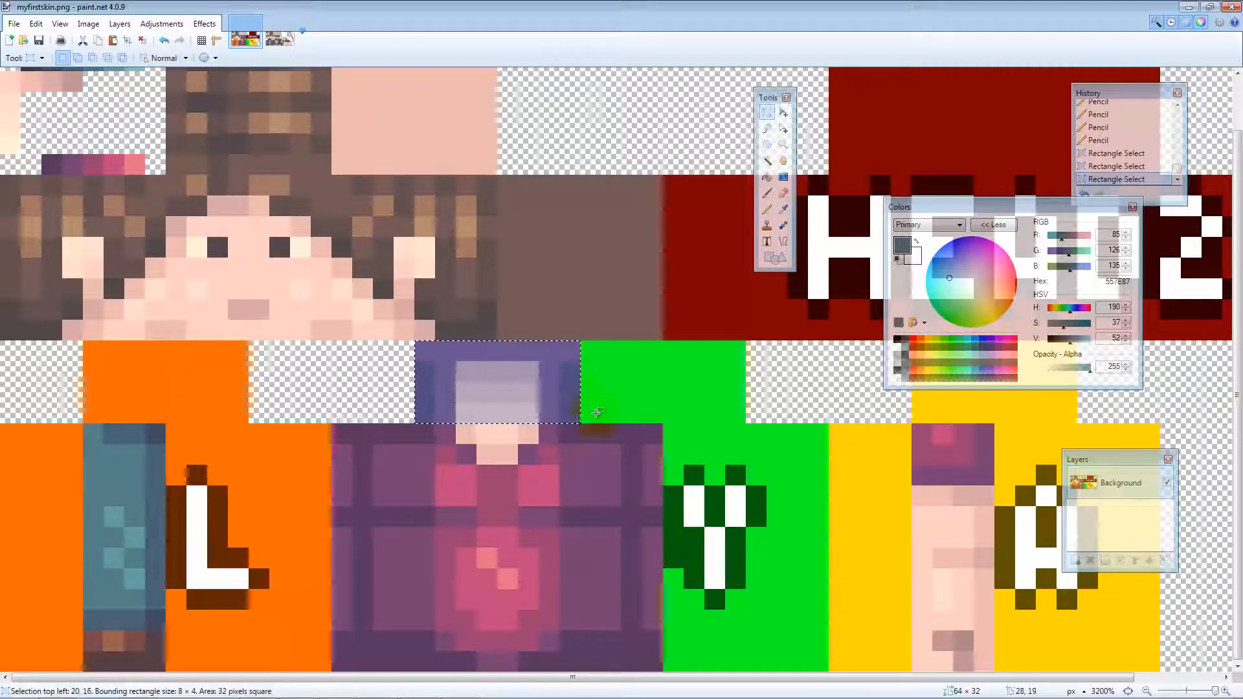
{"action": "left_click_drag", "start_coordinate": [597, 412], "coordinate": [644, 382]}
{"action": "left_click_drag", "start_coordinate": [742, 352], "coordinate": [742, 353]}
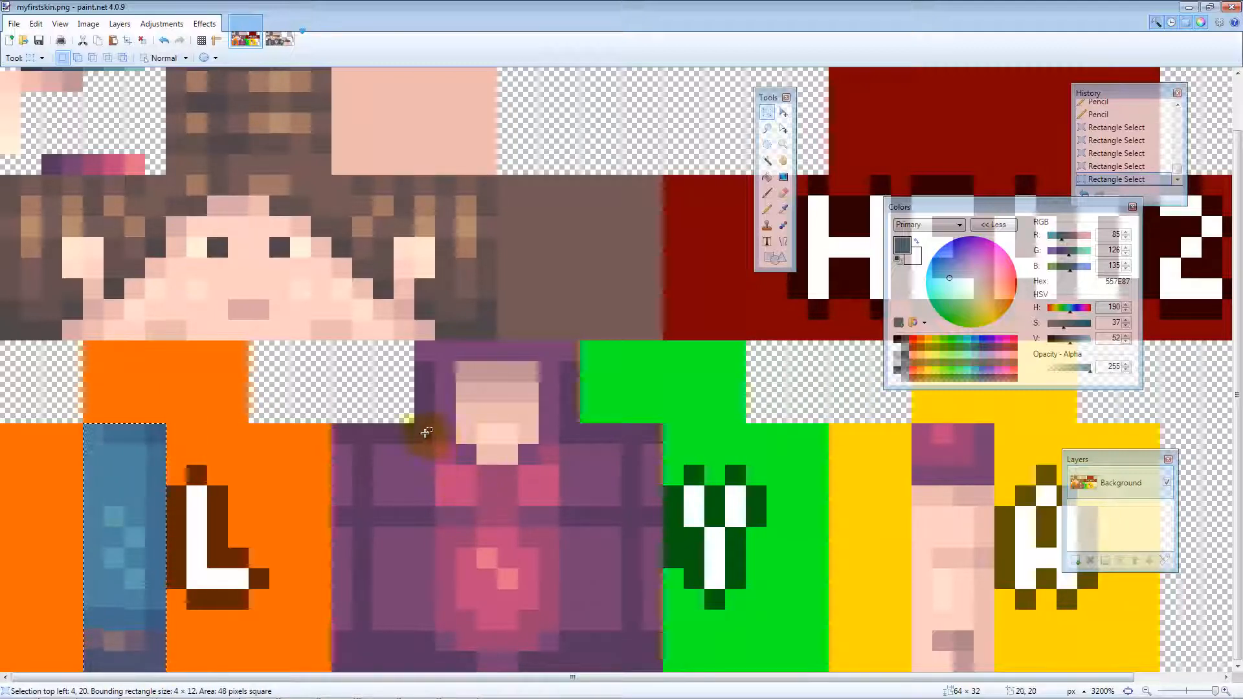
{"action": "left_click_drag", "start_coordinate": [416, 426], "coordinate": [563, 674]}
{"action": "left_click_drag", "start_coordinate": [183, 195], "coordinate": [314, 324]}
{"action": "left_click_drag", "start_coordinate": [912, 428], "coordinate": [984, 668]}
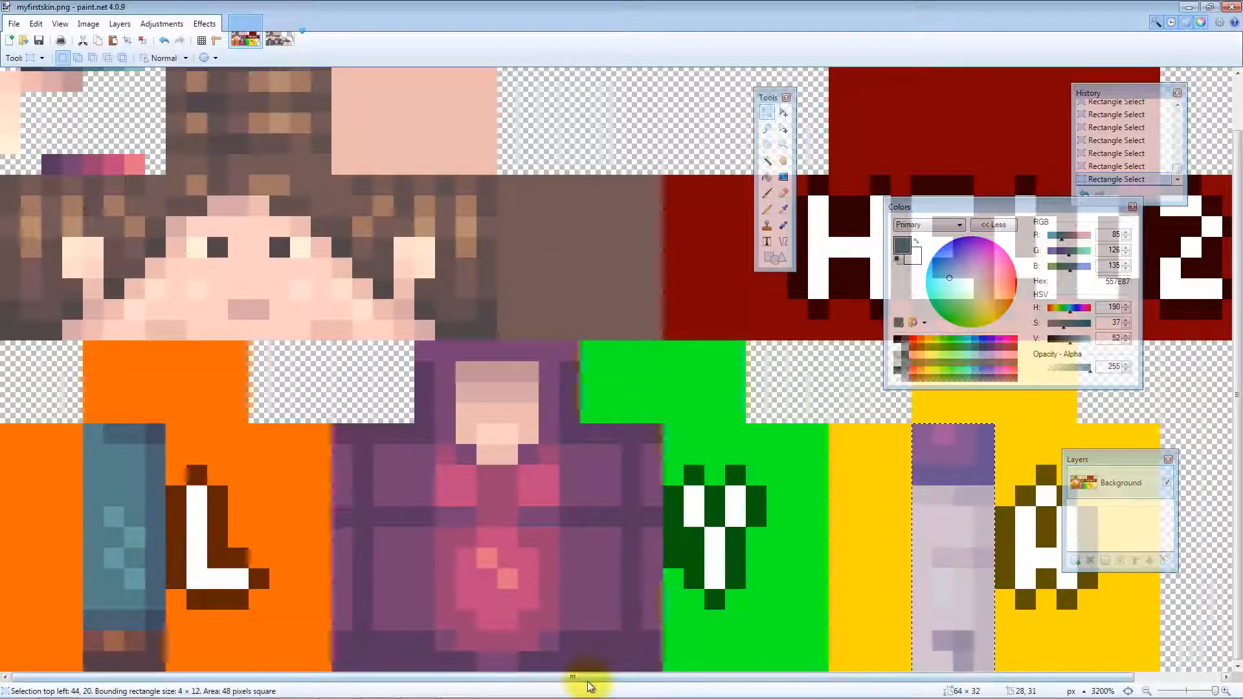
Move the Colors and Tools windows clear of the HEADZ area and clear the selection
{"action": "left_click_drag", "start_coordinate": [589, 679], "coordinate": [716, 681]}
{"action": "scroll", "coordinate": [723, 472], "scroll_direction": "up", "scroll_amount": 1}
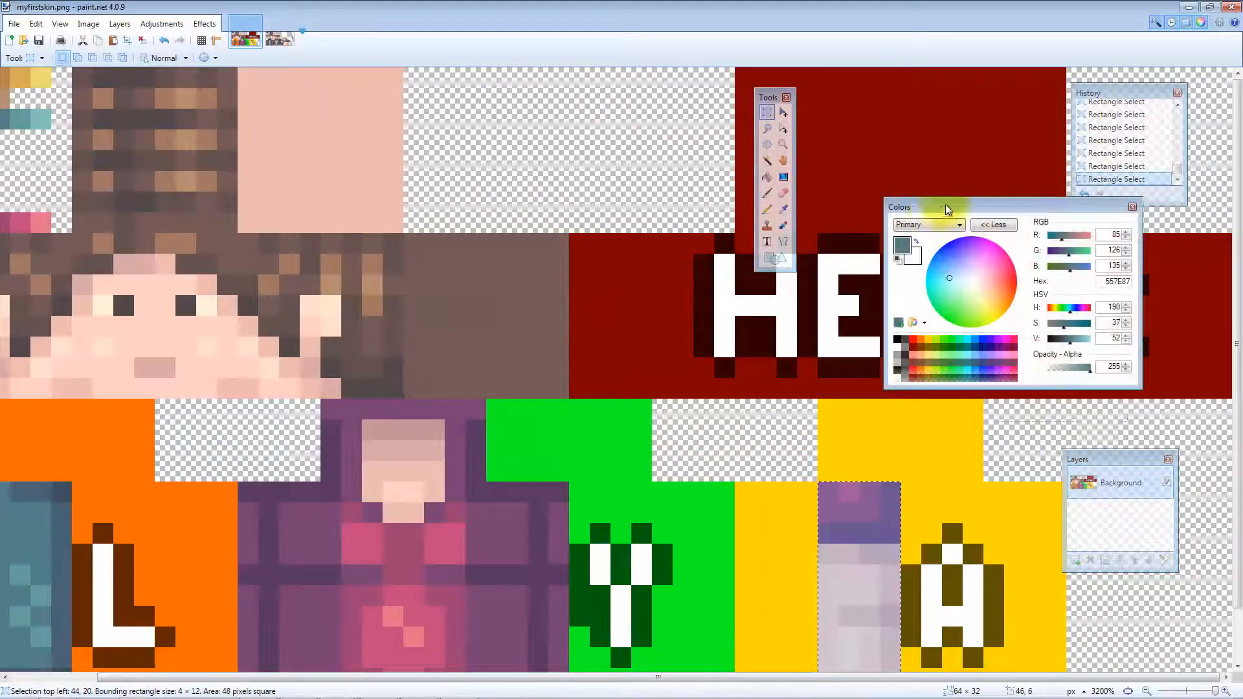
{"action": "left_click_drag", "start_coordinate": [945, 208], "coordinate": [882, 441]}
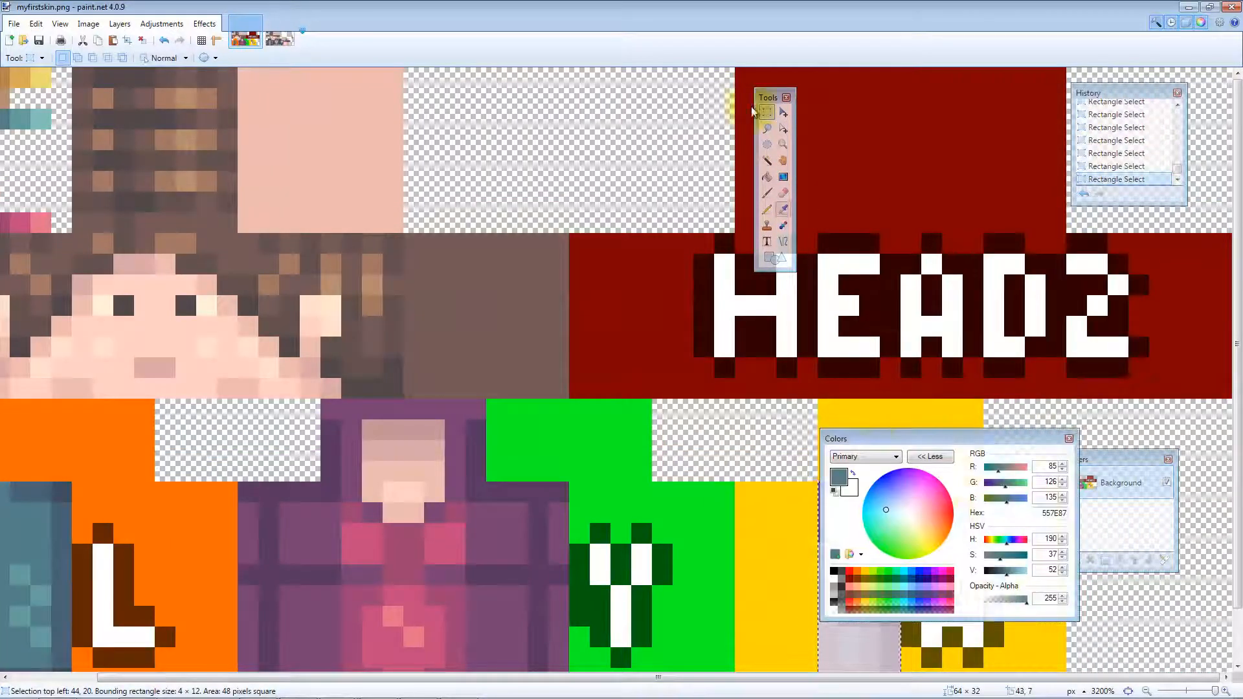
{"action": "left_click", "coordinate": [691, 410]}
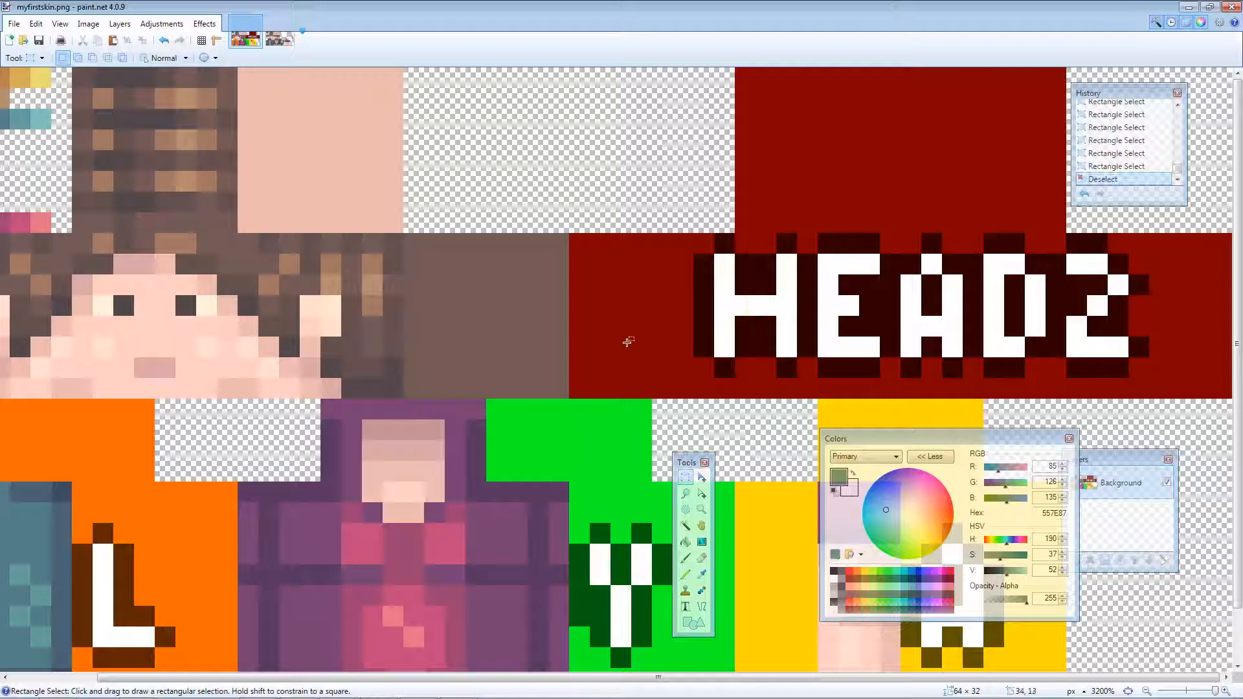
Examine the figure's head and sides in Minecraft Skin Viewer by turning the model
{"action": "mouse_move", "coordinate": [1242, 175]}
{"action": "left_mouse_down"}
{"action": "mouse_move", "coordinate": [519, 218]}
{"action": "mouse_move", "coordinate": [457, 209]}
{"action": "left_mouse_up"}
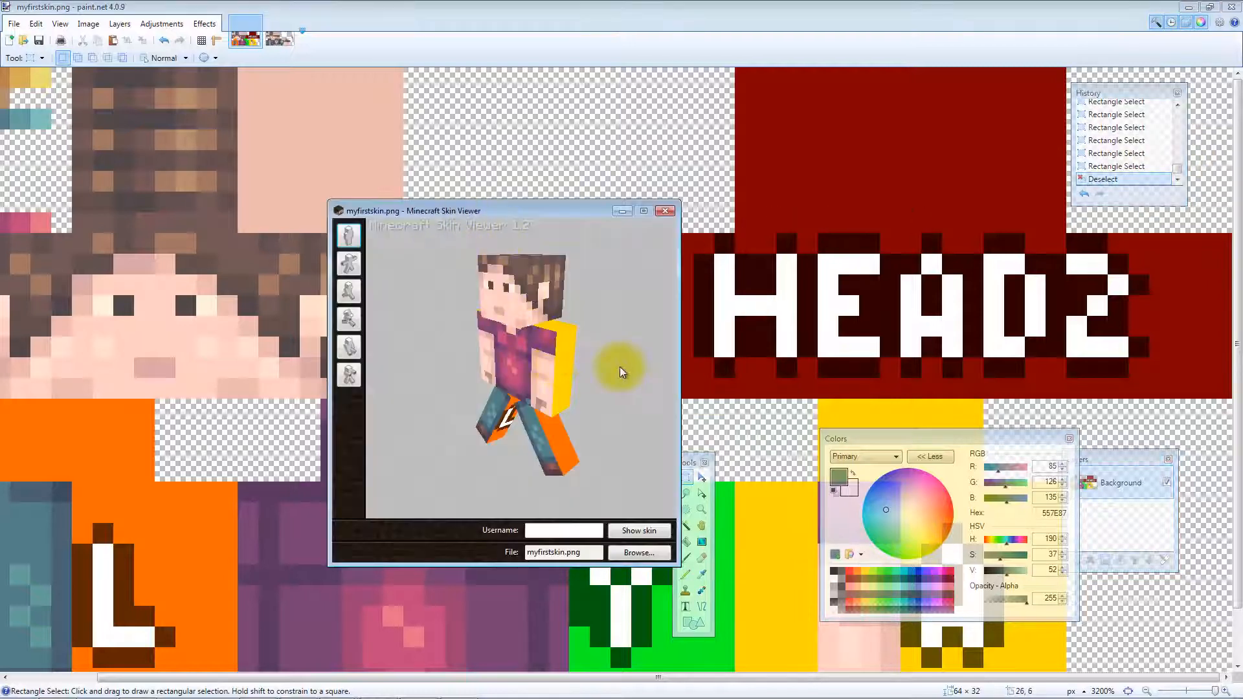
{"action": "mouse_move", "coordinate": [621, 369]}
{"action": "left_mouse_down"}
{"action": "mouse_move", "coordinate": [595, 383]}
{"action": "mouse_move", "coordinate": [670, 362]}
{"action": "left_mouse_up"}
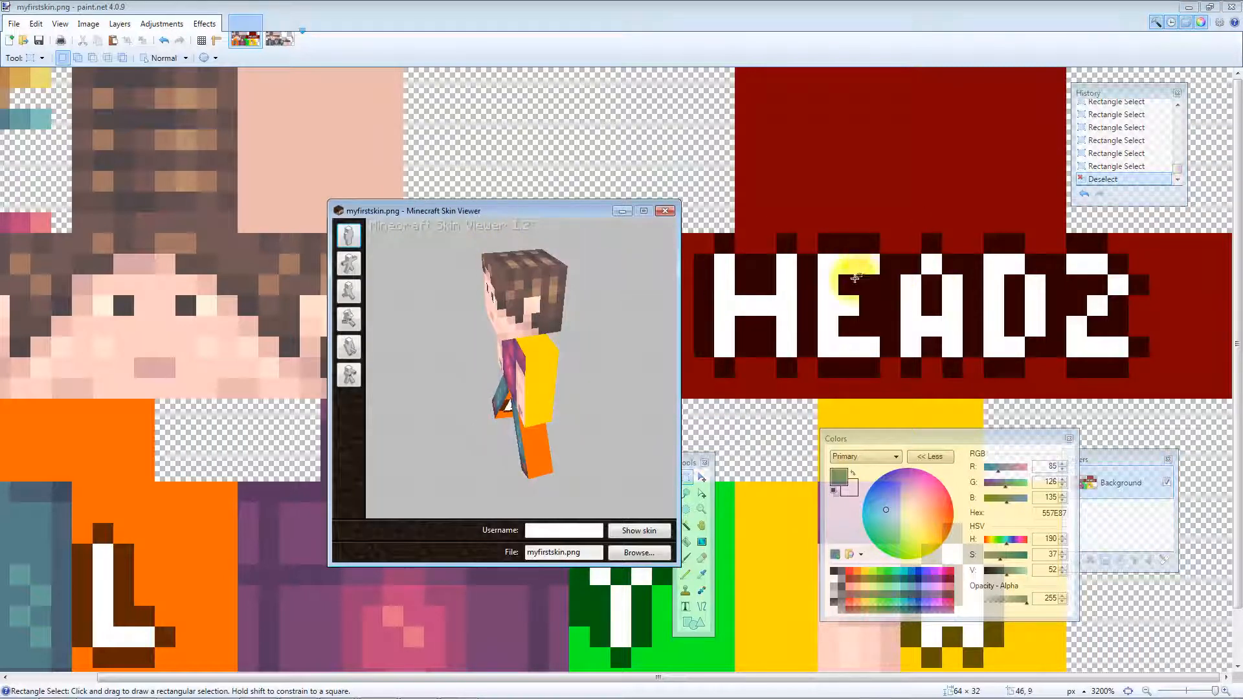
{"action": "left_click_drag", "start_coordinate": [624, 375], "coordinate": [643, 360]}
{"action": "left_click_drag", "start_coordinate": [552, 216], "coordinate": [1242, 216]}
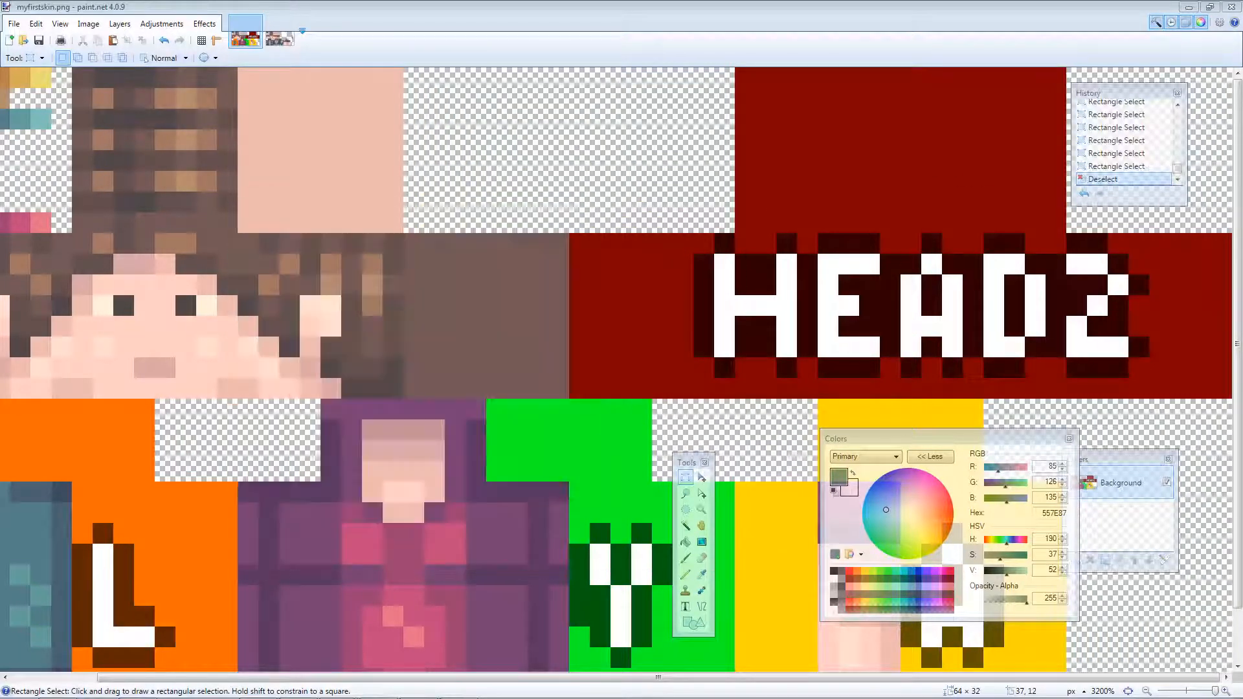
Erase a 4 × 4-pixel block across the H and E of the HEADZ area, and view the model in Minecraft Skin Viewer
{"action": "left_click_drag", "start_coordinate": [776, 275], "coordinate": [859, 358]}
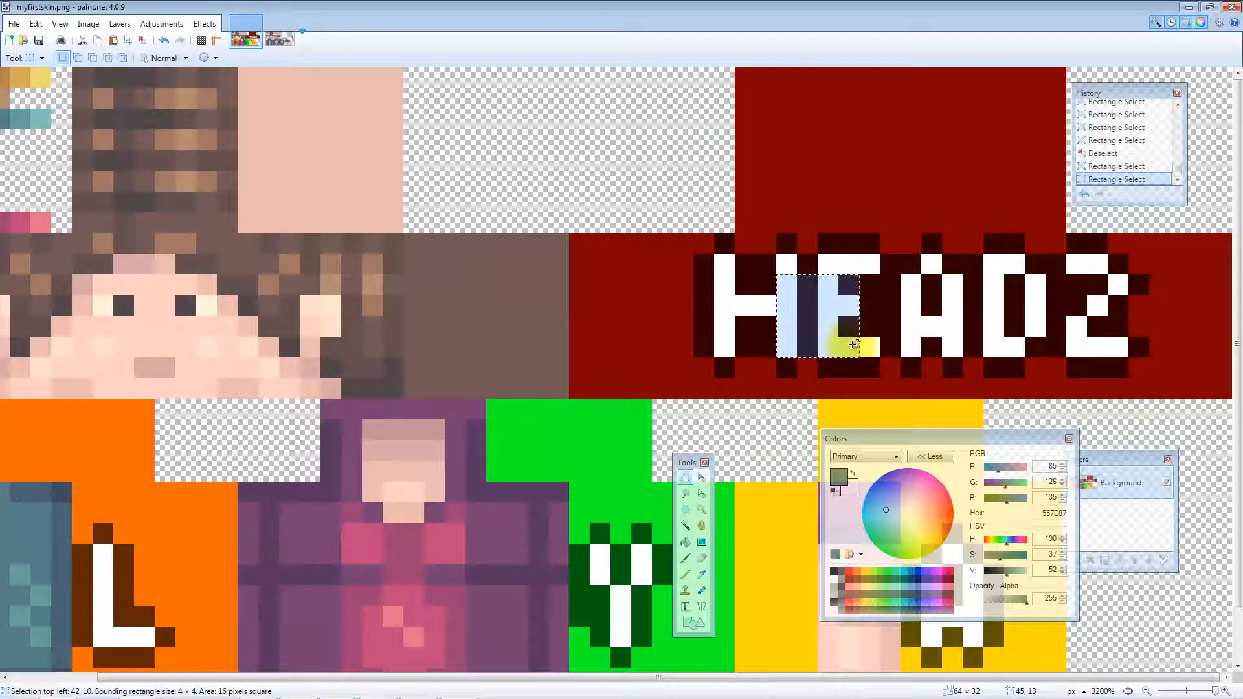
{"action": "key", "text": "Delete"}
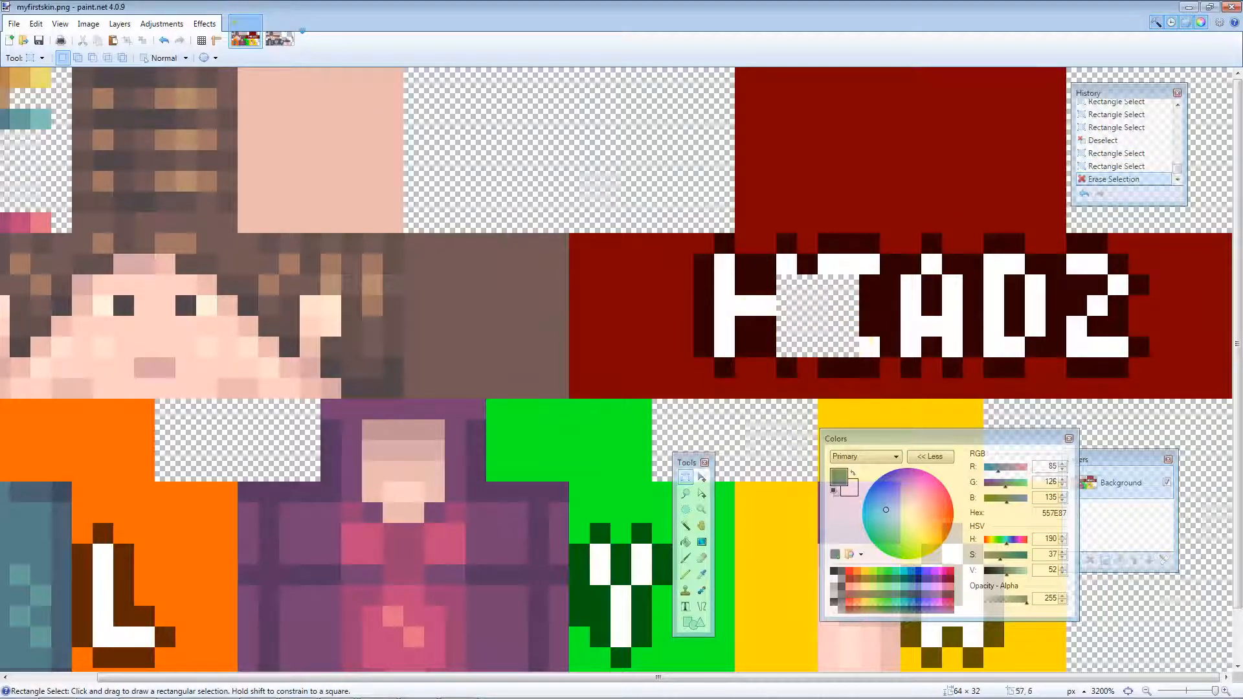
{"action": "left_click_drag", "start_coordinate": [1242, 194], "coordinate": [790, 182]}
{"action": "mouse_move", "coordinate": [860, 298]}
{"action": "left_mouse_down"}
{"action": "mouse_move", "coordinate": [768, 309]}
{"action": "mouse_move", "coordinate": [866, 277]}
{"action": "mouse_move", "coordinate": [893, 250]}
{"action": "mouse_move", "coordinate": [874, 301]}
{"action": "mouse_move", "coordinate": [824, 323]}
{"action": "mouse_move", "coordinate": [874, 302]}
{"action": "left_mouse_up"}
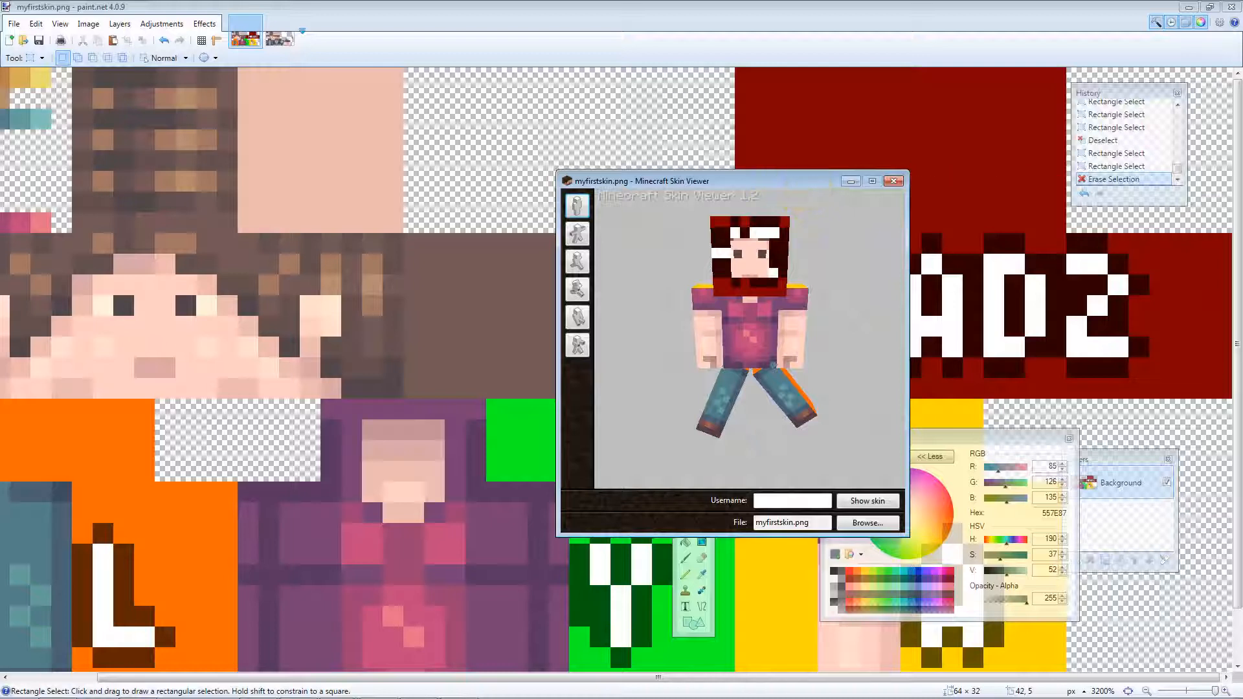
Turn the model in Minecraft Skin Viewer to check the gap, and erase the whole red HEADZ overlay area in paint.net
{"action": "left_click_drag", "start_coordinate": [793, 206], "coordinate": [688, 220]}
{"action": "mouse_move", "coordinate": [760, 293]}
{"action": "left_mouse_down"}
{"action": "mouse_move", "coordinate": [733, 293]}
{"action": "mouse_move", "coordinate": [760, 297]}
{"action": "mouse_move", "coordinate": [766, 285]}
{"action": "mouse_move", "coordinate": [766, 302]}
{"action": "mouse_move", "coordinate": [775, 282]}
{"action": "mouse_move", "coordinate": [744, 305]}
{"action": "mouse_move", "coordinate": [777, 298]}
{"action": "mouse_move", "coordinate": [778, 280]}
{"action": "left_mouse_up"}
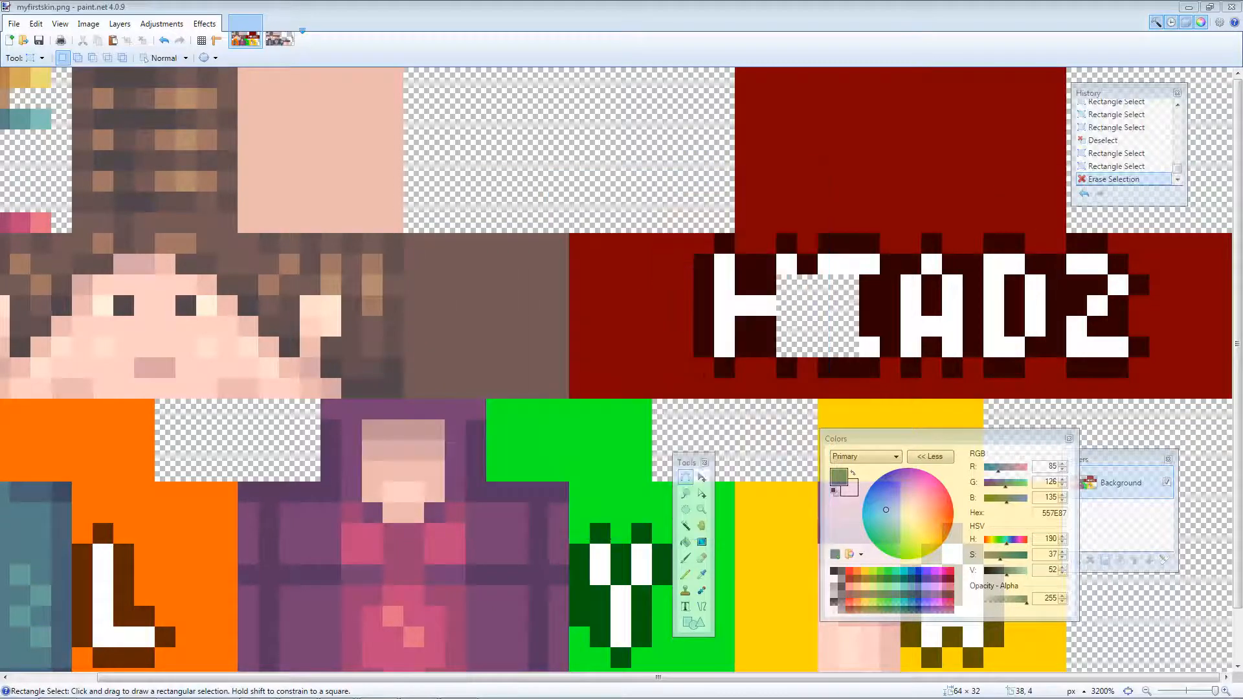
{"action": "mouse_move", "coordinate": [582, 382]}
{"action": "left_mouse_down"}
{"action": "mouse_move", "coordinate": [1094, 246]}
{"action": "mouse_move", "coordinate": [1230, 71]}
{"action": "left_mouse_up"}
{"action": "key", "text": "Delete"}
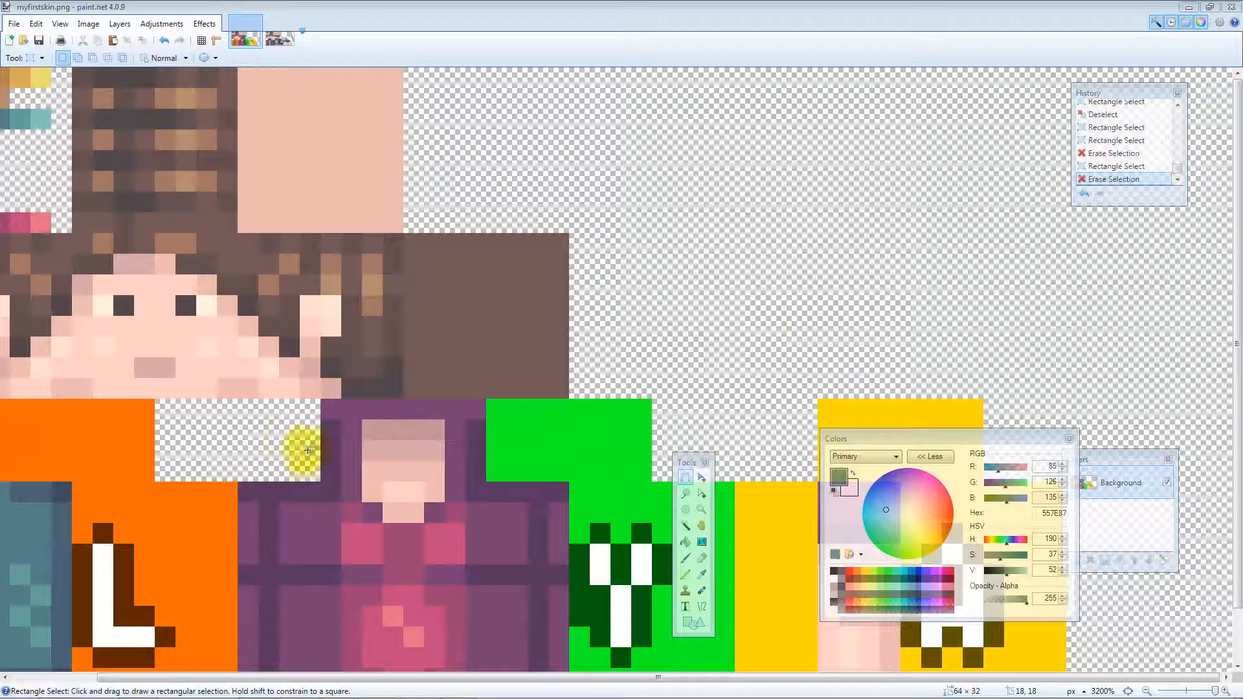
Copy the 24 × 8-pixel strip of the face and head sides and paste it into the overlay area starting at pixel 32, 8
{"action": "left_click_drag", "start_coordinate": [554, 678], "coordinate": [414, 678]}
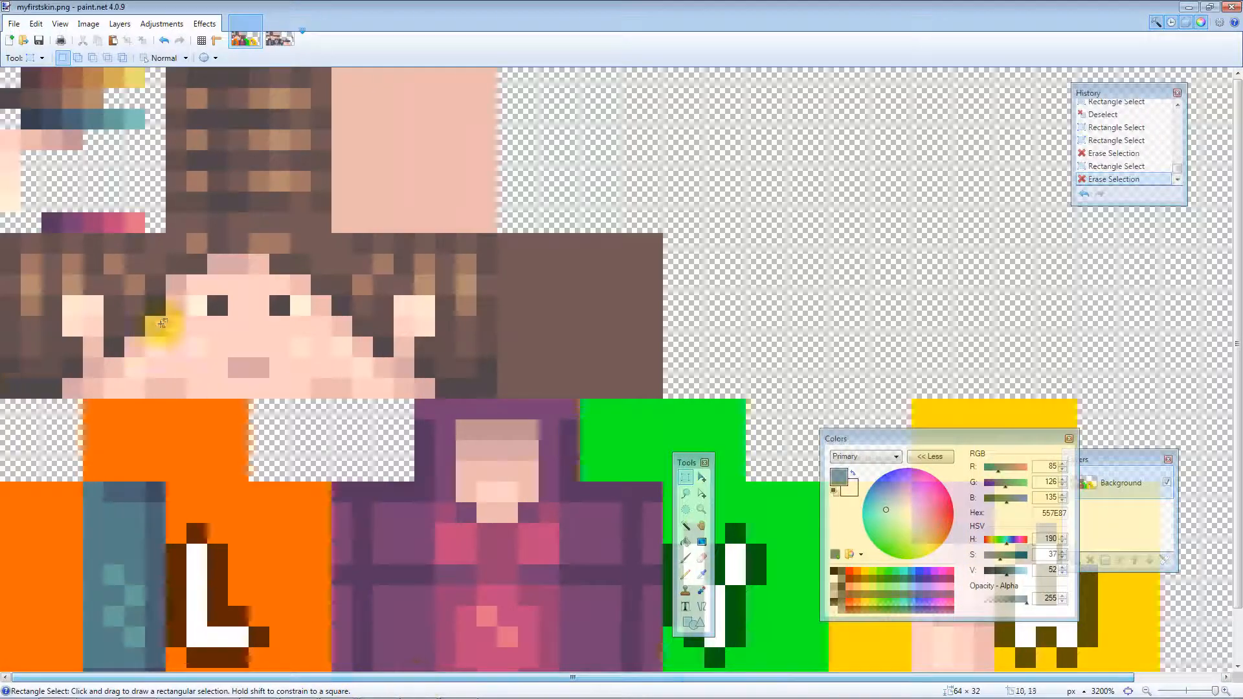
{"action": "left_click_drag", "start_coordinate": [7, 397], "coordinate": [494, 242]}
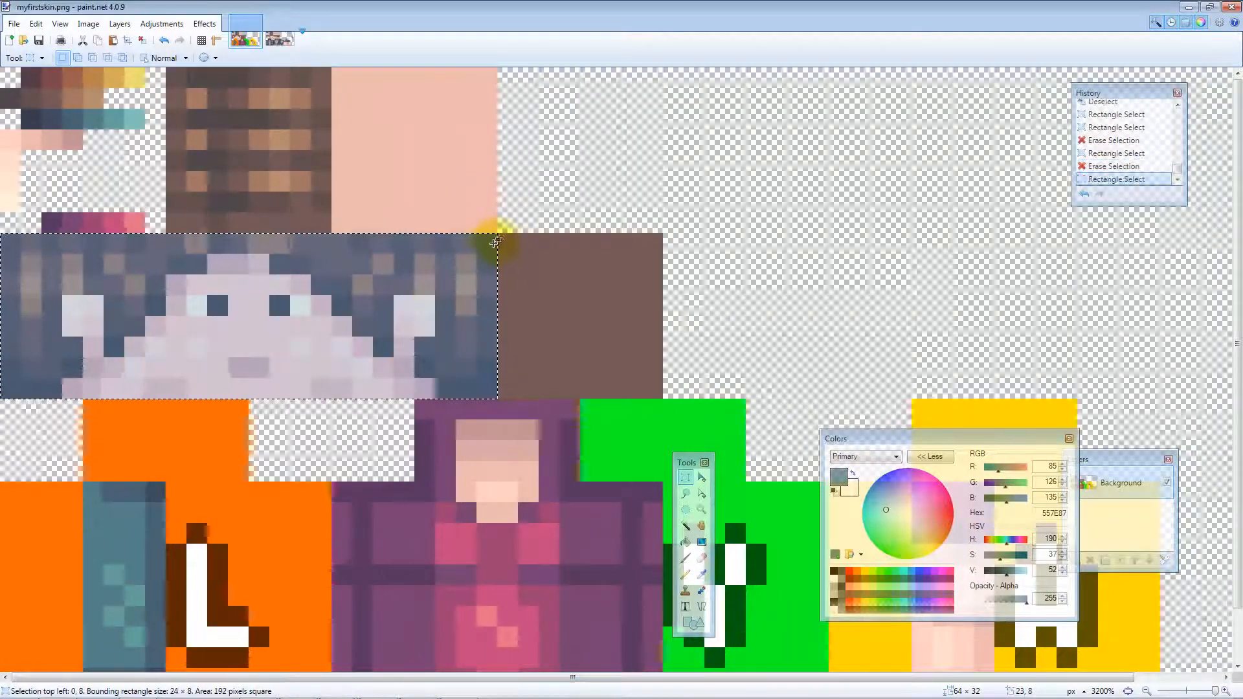
{"action": "key", "text": "ctrl+c"}
{"action": "key", "text": "ctrl+v"}
{"action": "left_click_drag", "start_coordinate": [416, 313], "coordinate": [1090, 328]}
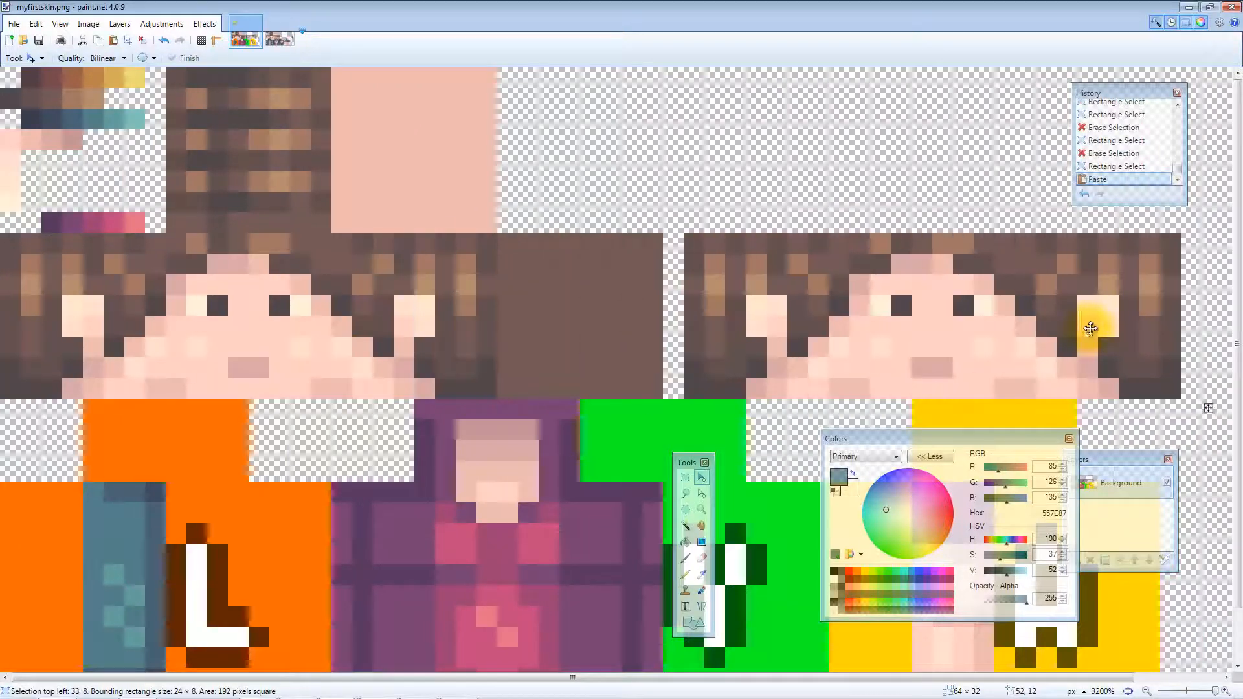
{"action": "key", "text": "Left"}
{"action": "key", "text": "s"}
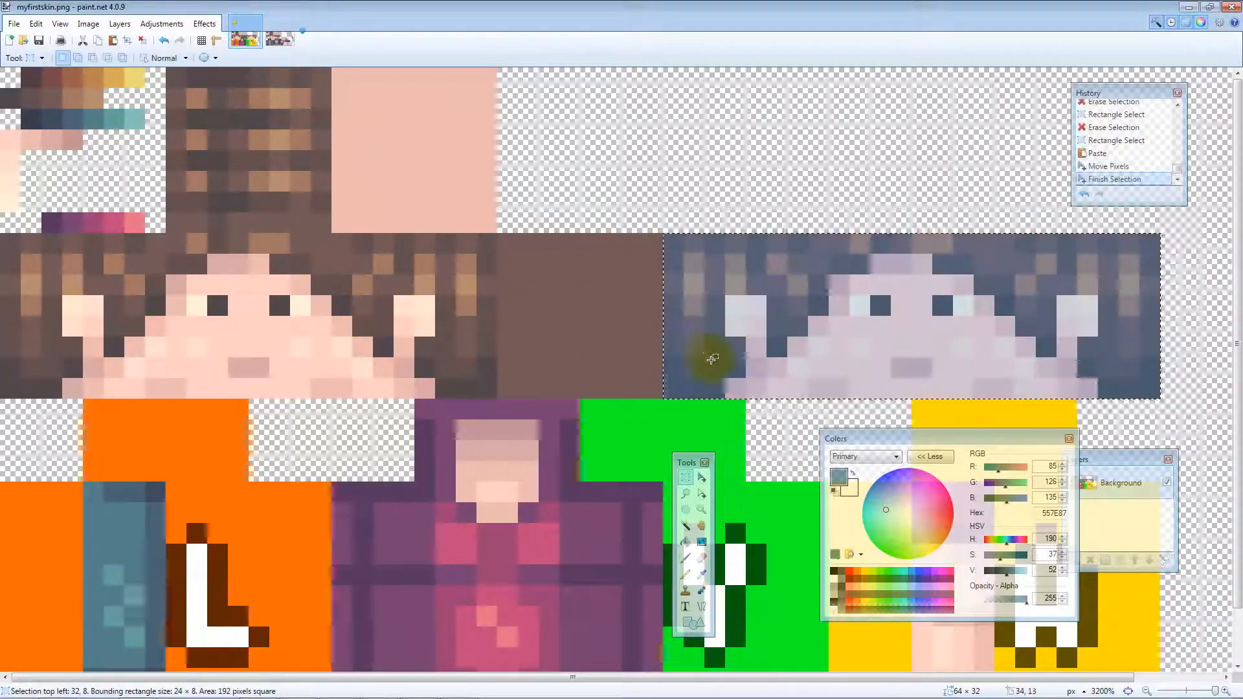
Erase the hair and face from the pasted overlay strip, keeping only the two 2 × 2-pixel ear blocks
{"action": "left_click_drag", "start_coordinate": [716, 388], "coordinate": [674, 244]}
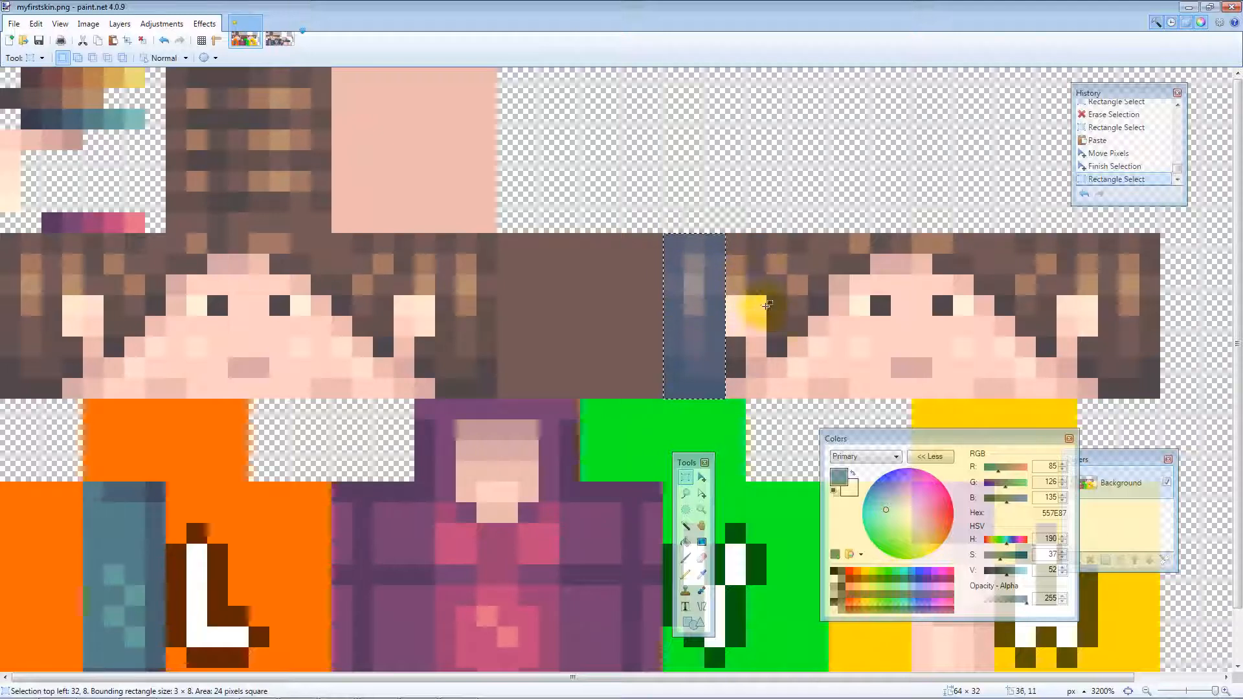
{"action": "key", "text": "Delete"}
{"action": "left_click_drag", "start_coordinate": [776, 368], "coordinate": [1057, 239]}
{"action": "key", "text": "Delete"}
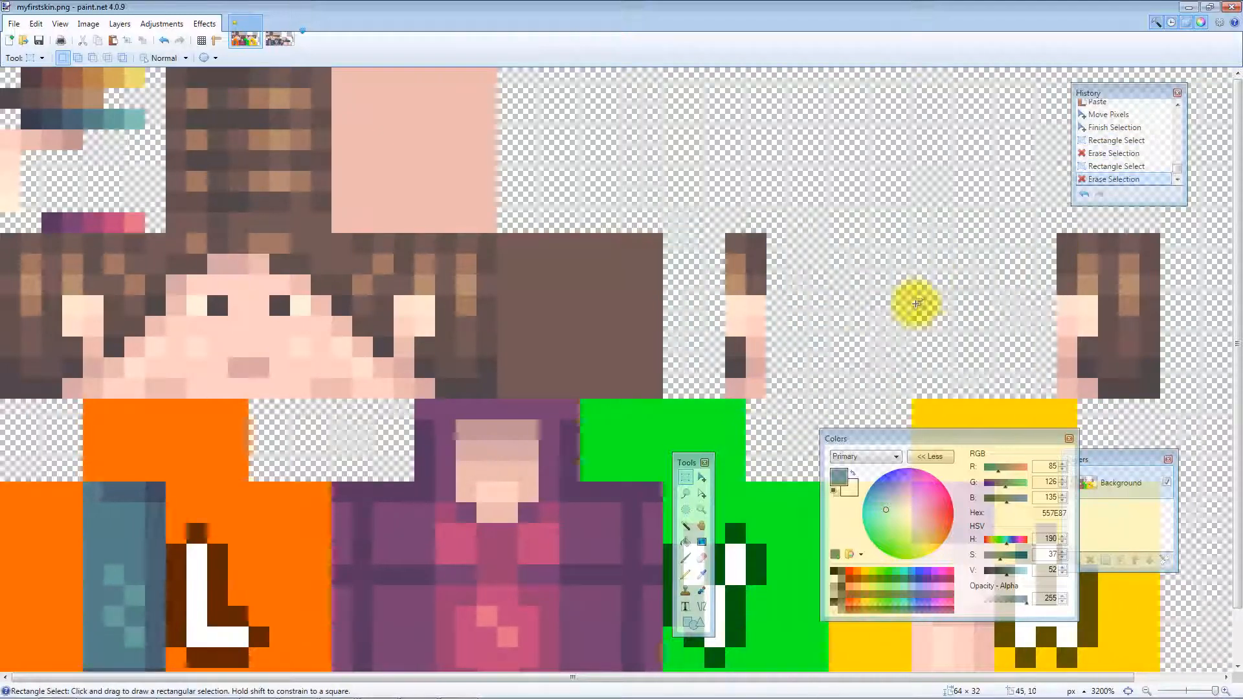
{"action": "left_click_drag", "start_coordinate": [731, 341], "coordinate": [1155, 394]}
{"action": "key", "text": "Delete"}
{"action": "left_click_drag", "start_coordinate": [726, 298], "coordinate": [1152, 201]}
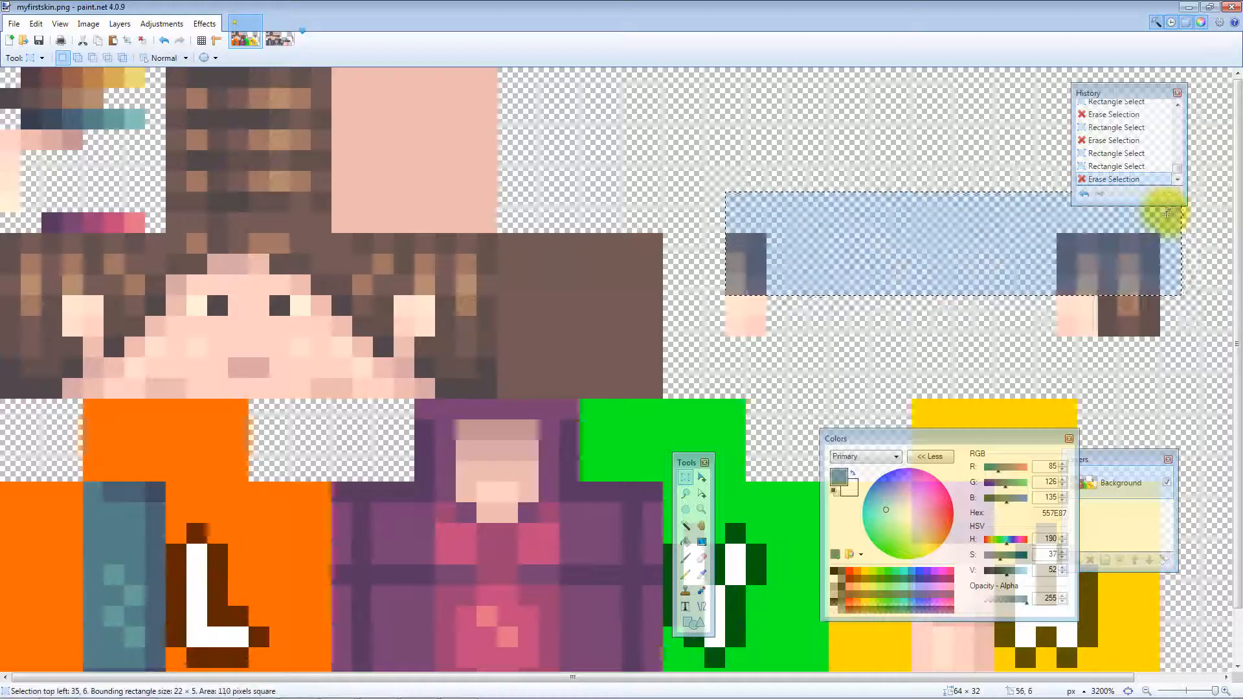
{"action": "key", "text": "Delete"}
{"action": "left_click_drag", "start_coordinate": [1108, 320], "coordinate": [1165, 277]}
{"action": "key", "text": "Delete"}
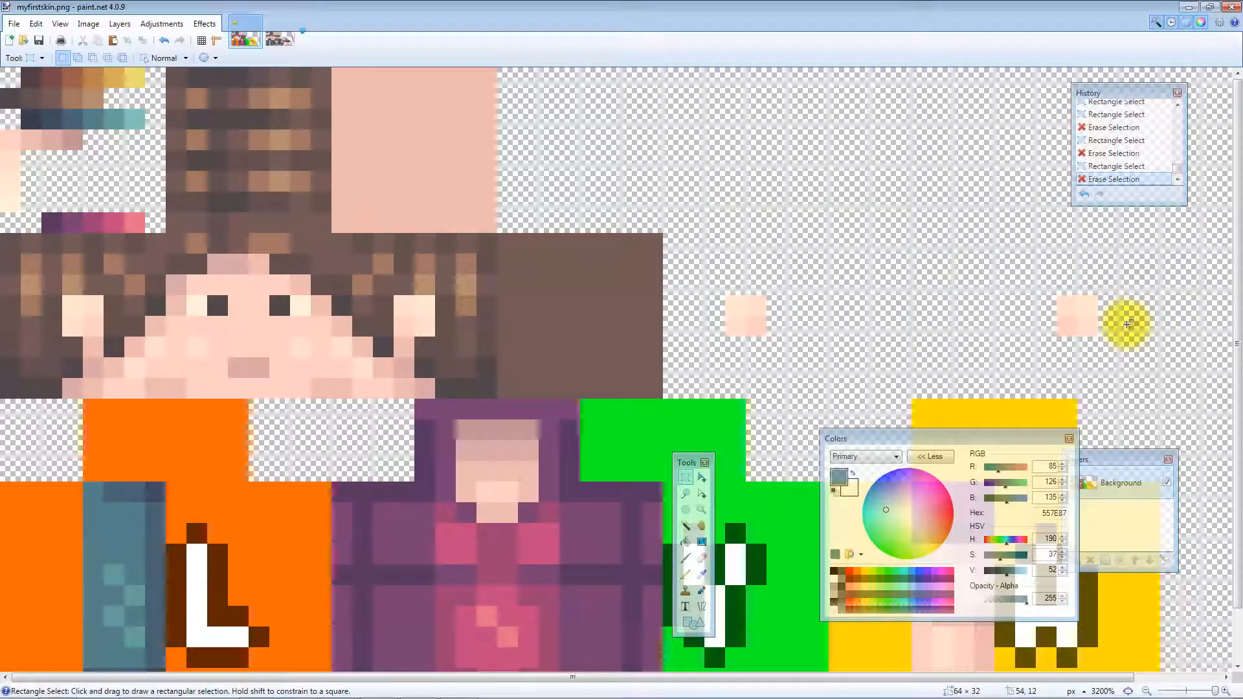
Save the skin and examine the ears on the model in Minecraft Skin Viewer by turning it to several angles
{"action": "key", "text": "ctrl+s"}
{"action": "mouse_move", "coordinate": [1241, 195]}
{"action": "left_mouse_down"}
{"action": "mouse_move", "coordinate": [774, 163]}
{"action": "mouse_move", "coordinate": [430, 117]}
{"action": "left_mouse_up"}
{"action": "mouse_move", "coordinate": [612, 247]}
{"action": "left_mouse_down"}
{"action": "mouse_move", "coordinate": [670, 257]}
{"action": "mouse_move", "coordinate": [696, 231]}
{"action": "mouse_move", "coordinate": [631, 228]}
{"action": "mouse_move", "coordinate": [624, 247]}
{"action": "mouse_move", "coordinate": [544, 211]}
{"action": "mouse_move", "coordinate": [593, 208]}
{"action": "mouse_move", "coordinate": [496, 210]}
{"action": "mouse_move", "coordinate": [507, 228]}
{"action": "mouse_move", "coordinate": [527, 216]}
{"action": "mouse_move", "coordinate": [488, 192]}
{"action": "mouse_move", "coordinate": [519, 191]}
{"action": "mouse_move", "coordinate": [561, 200]}
{"action": "mouse_move", "coordinate": [456, 211]}
{"action": "mouse_move", "coordinate": [707, 214]}
{"action": "mouse_move", "coordinate": [558, 233]}
{"action": "mouse_move", "coordinate": [621, 222]}
{"action": "mouse_move", "coordinate": [622, 200]}
{"action": "mouse_move", "coordinate": [633, 233]}
{"action": "mouse_move", "coordinate": [398, 155]}
{"action": "left_mouse_up"}
{"action": "left_click", "coordinate": [393, 150]}
{"action": "left_click_drag", "start_coordinate": [547, 216], "coordinate": [651, 223]}
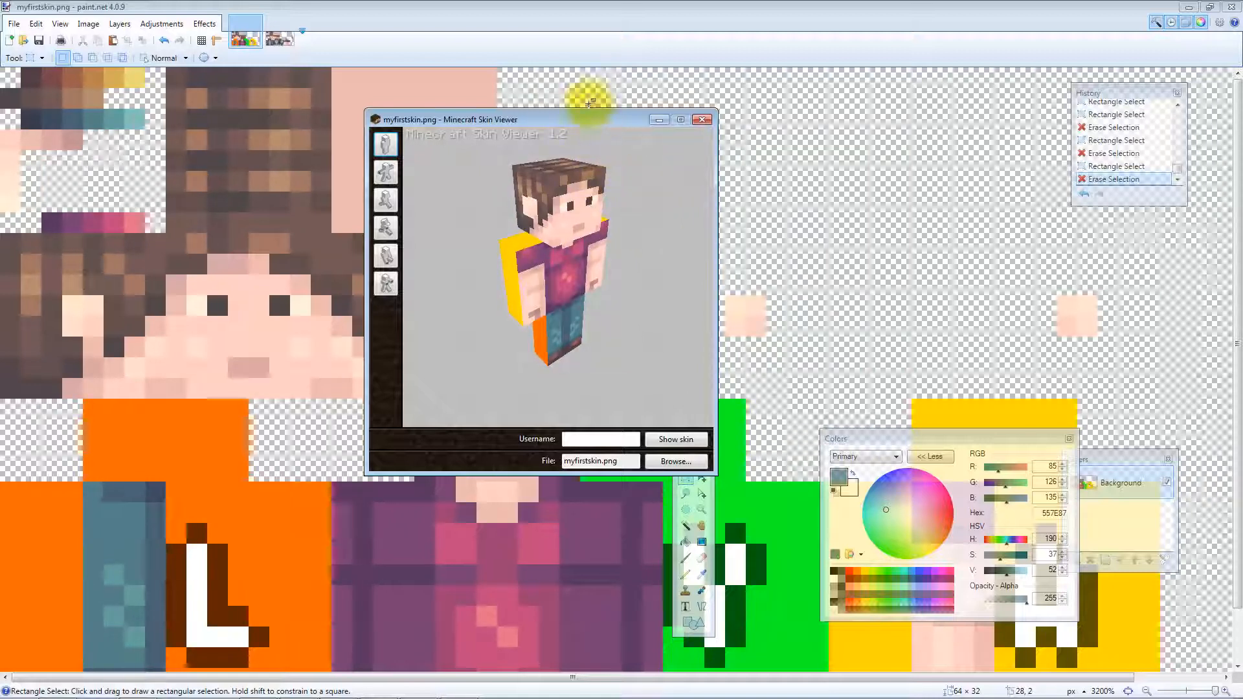
{"action": "left_click_drag", "start_coordinate": [595, 118], "coordinate": [655, 110]}
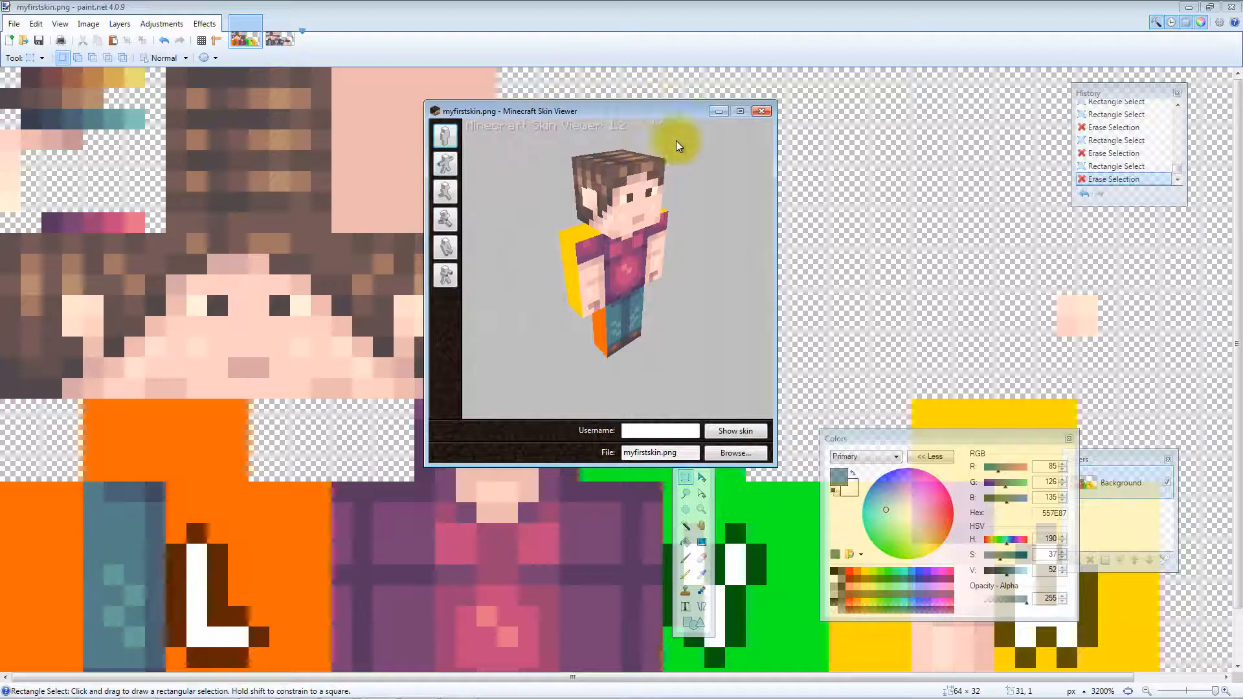
{"action": "left_click_drag", "start_coordinate": [686, 220], "coordinate": [659, 292]}
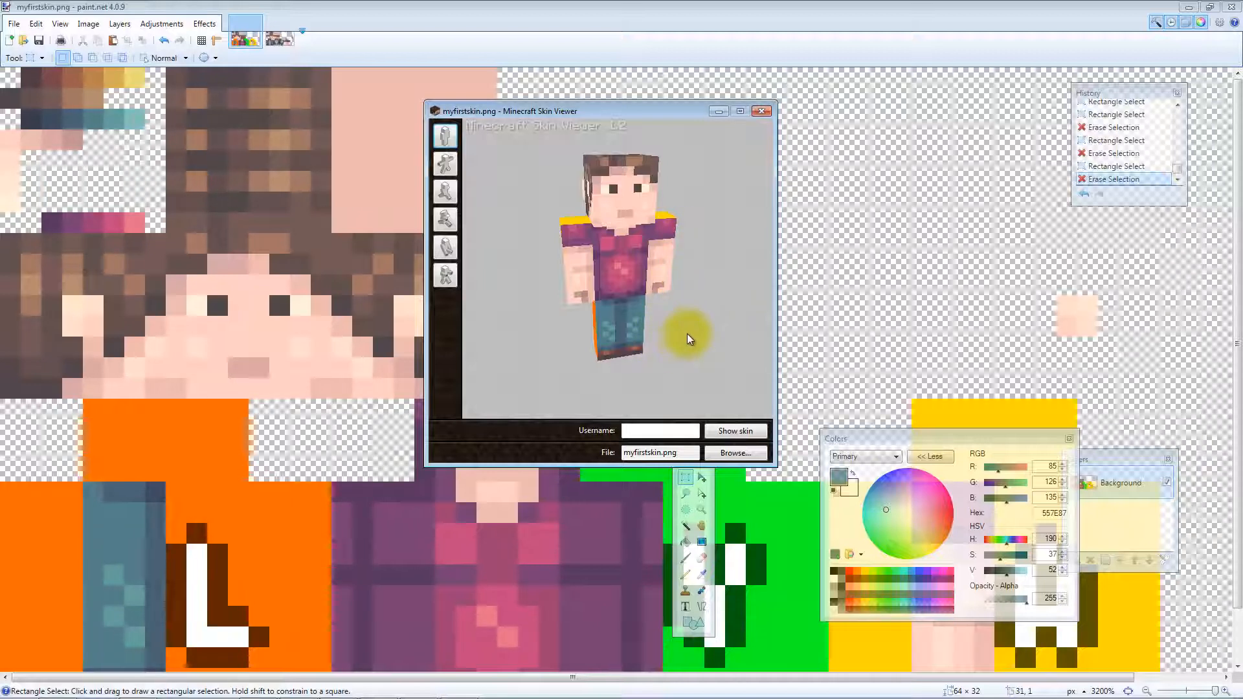
{"action": "left_click_drag", "start_coordinate": [688, 333], "coordinate": [717, 251]}
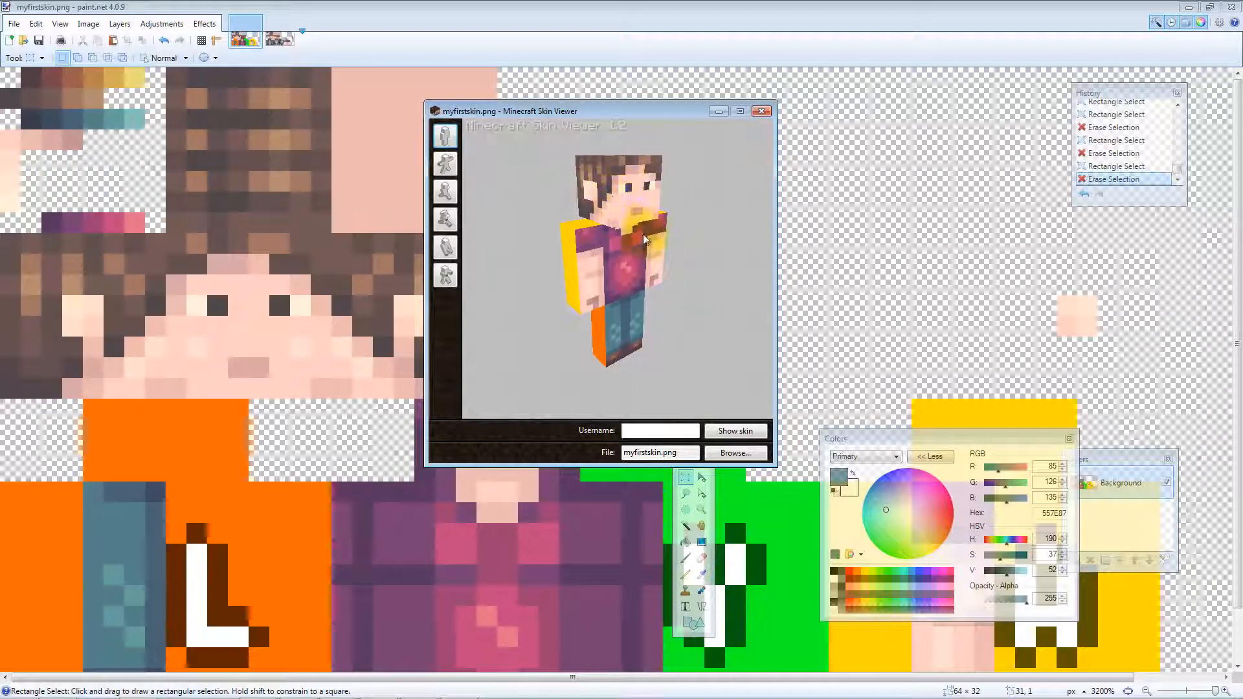